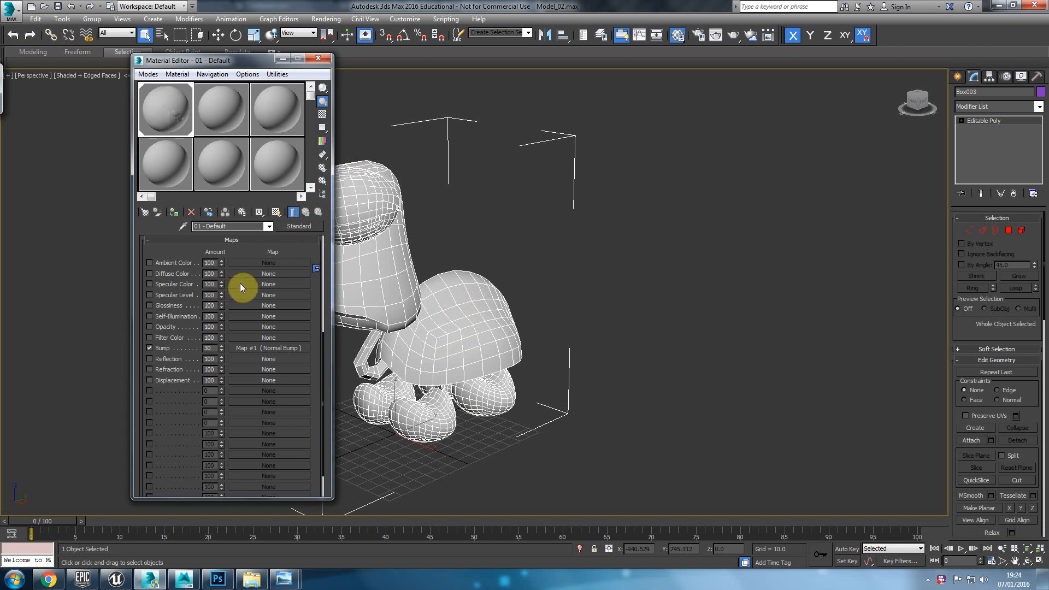
Load Dif.tga as the diffuse bitmap of the 01 - Default material and show it on the model in the viewport.
double_click(450, 163)
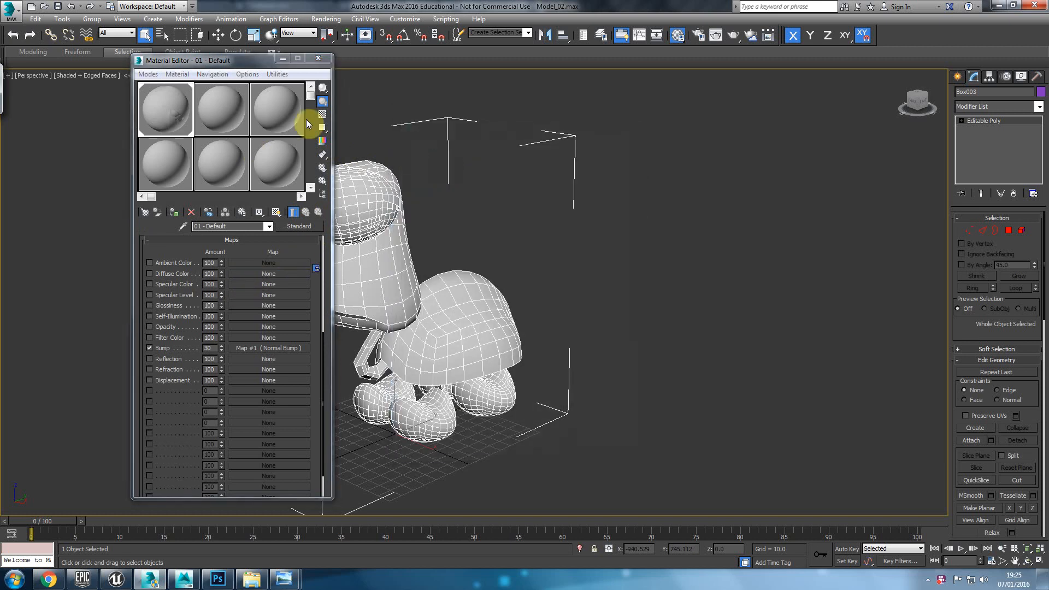
double_click(99, 127)
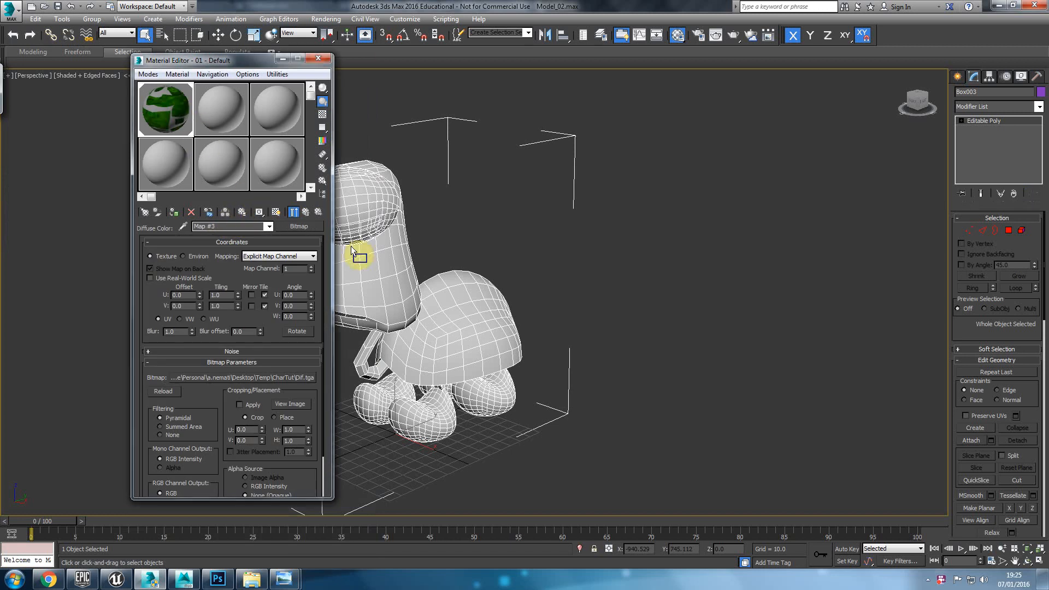
left_click(277, 212)
left_click(320, 61)
key("F4")
Examine the textured character from several angles and compare it with the FBX_Test mesh in Unreal Engine.
mouse_move(311, 245)
middle_mouse_down("alt")
mouse_move(492, 281)
mouse_move(410, 283)
middle_mouse_up("alt")
scroll(620, 298, "up", 6)
scroll(579, 289, "down", 5)
middle_click_drag(580, 289, 407, 306, "alt")
key("alt+Tab")
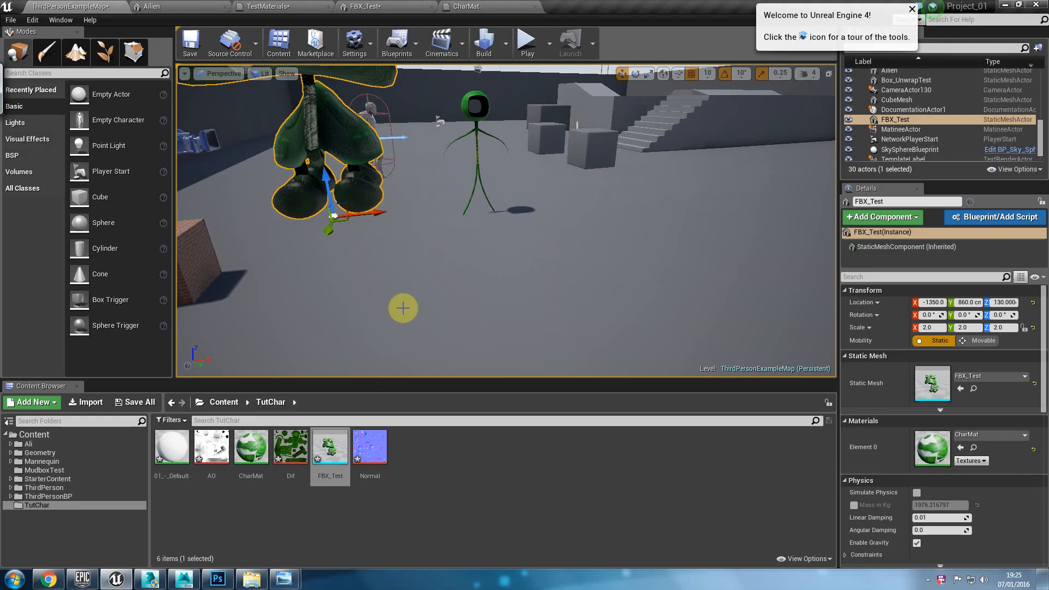
key("alt+Tab")
key("alt+Tab")
mouse_move(360, 181)
right_mouse_down()
mouse_move(251, 183)
mouse_move(251, 207)
mouse_move(355, 197)
right_mouse_up()
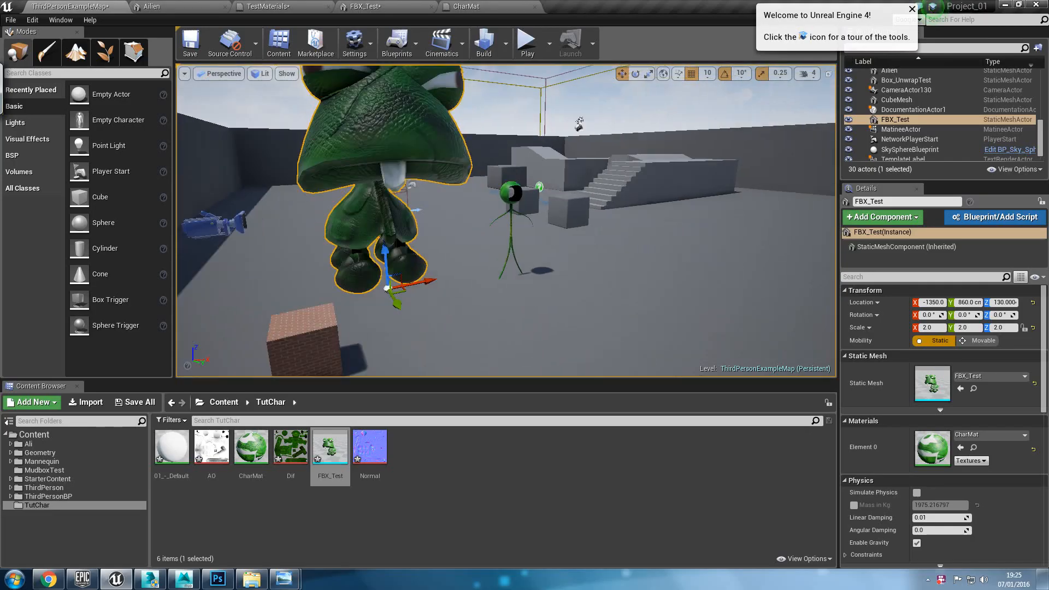
Return to 3ds Max and inspect the character's mesh edges up close around the shell and feet.
key("alt+Tab")
mouse_move(455, 266)
middle_mouse_down("alt")
mouse_move(424, 288)
mouse_move(496, 295)
mouse_move(471, 315)
mouse_move(499, 311)
mouse_move(480, 311)
mouse_move(429, 352)
middle_mouse_up("alt")
key("F3")
key("F4")
middle_click_drag(434, 393, 326, 414, "alt")
middle_click_drag(400, 399, 464, 364)
scroll(396, 396, "up", 5)
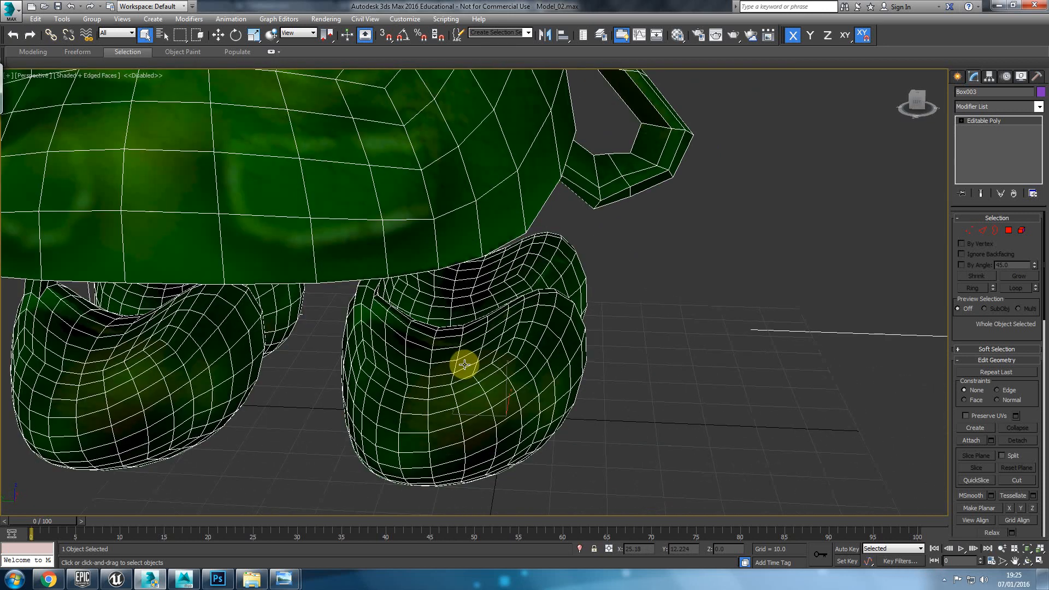
middle_click_drag(483, 438, 502, 428, "alt")
scroll(501, 428, "down", 2)
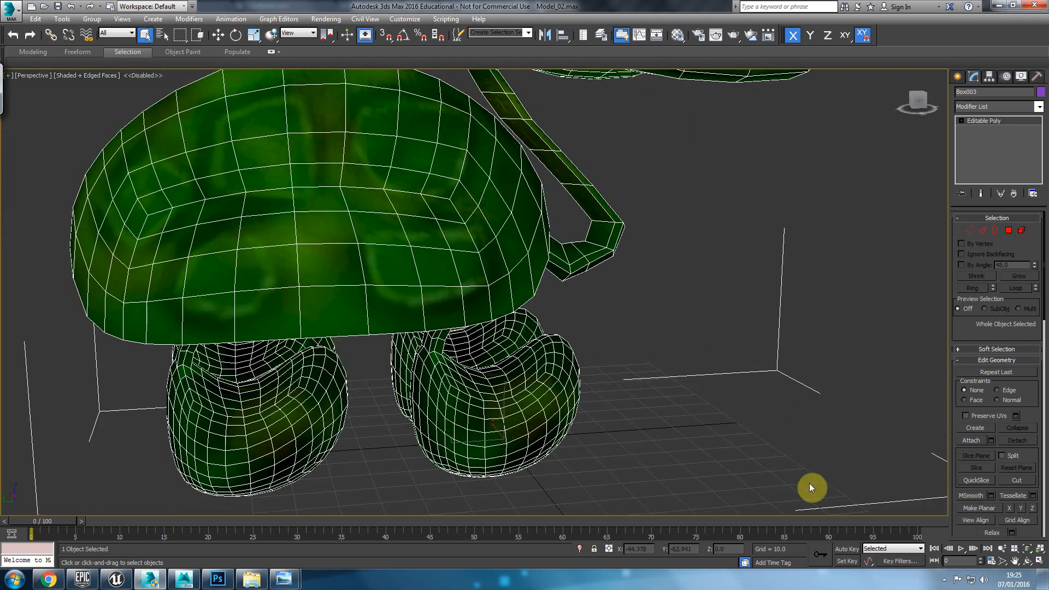
Deselect the model and show the whole character in the Left view as wireframe with the grid hidden.
left_click(944, 580)
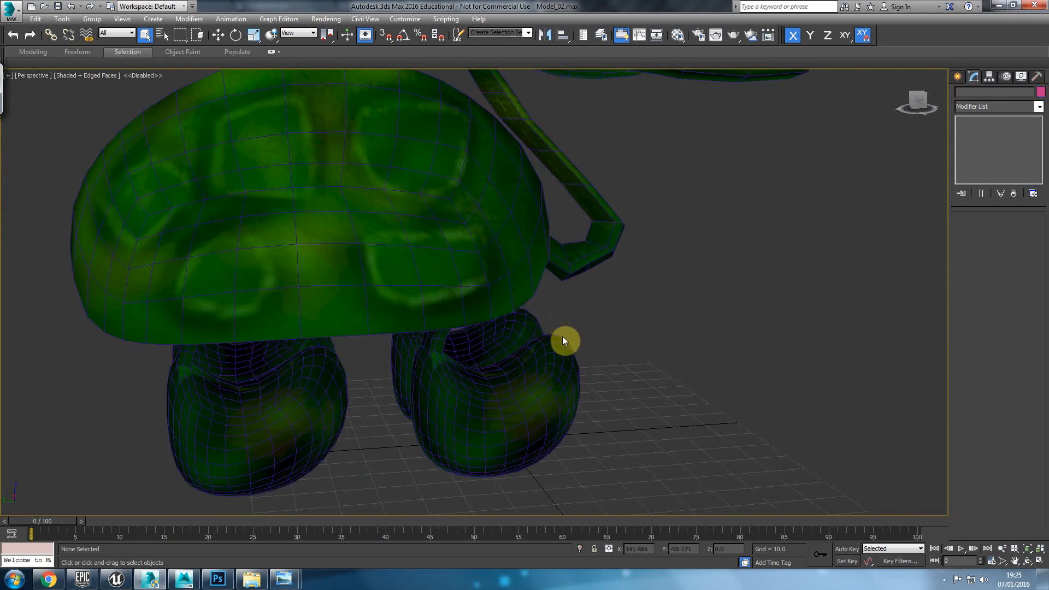
key("l")
scroll(574, 330, "down", 3)
key("g")
scroll(572, 353, "down", 2)
middle_click_drag(572, 352, 643, 295)
key("F4")
key("F3")
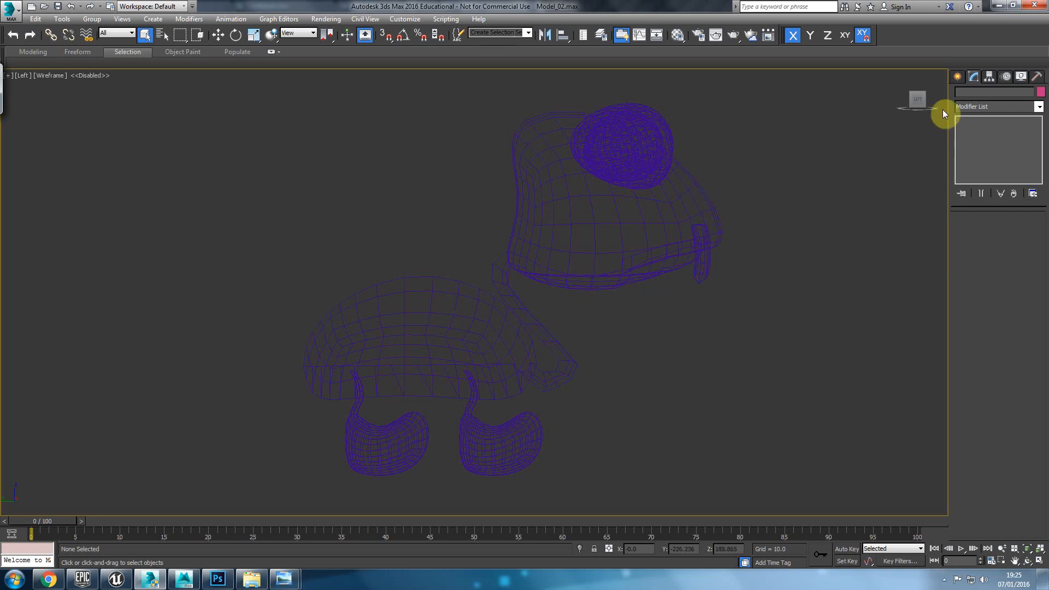
Try to draw a bone inside the shell, running from its rear edge toward the middle.
left_click(957, 76)
left_click(1039, 94)
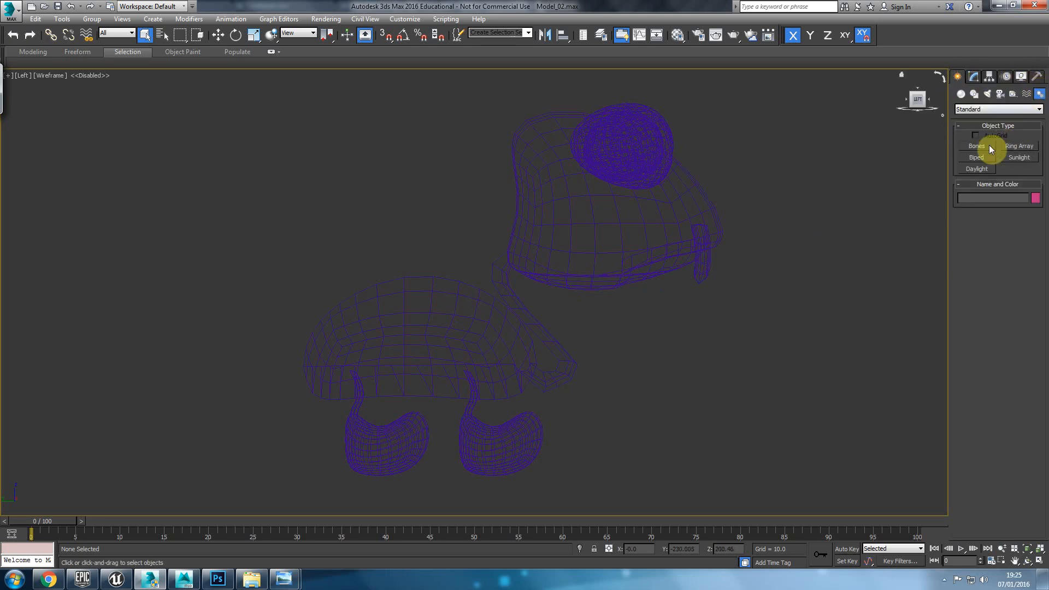
left_click(981, 147)
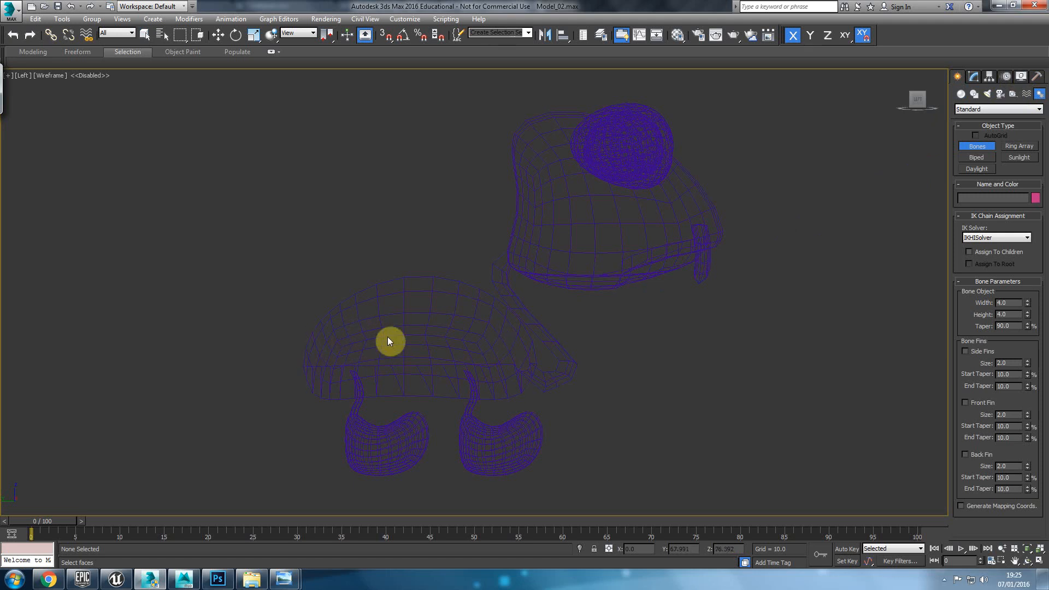
left_click(353, 344)
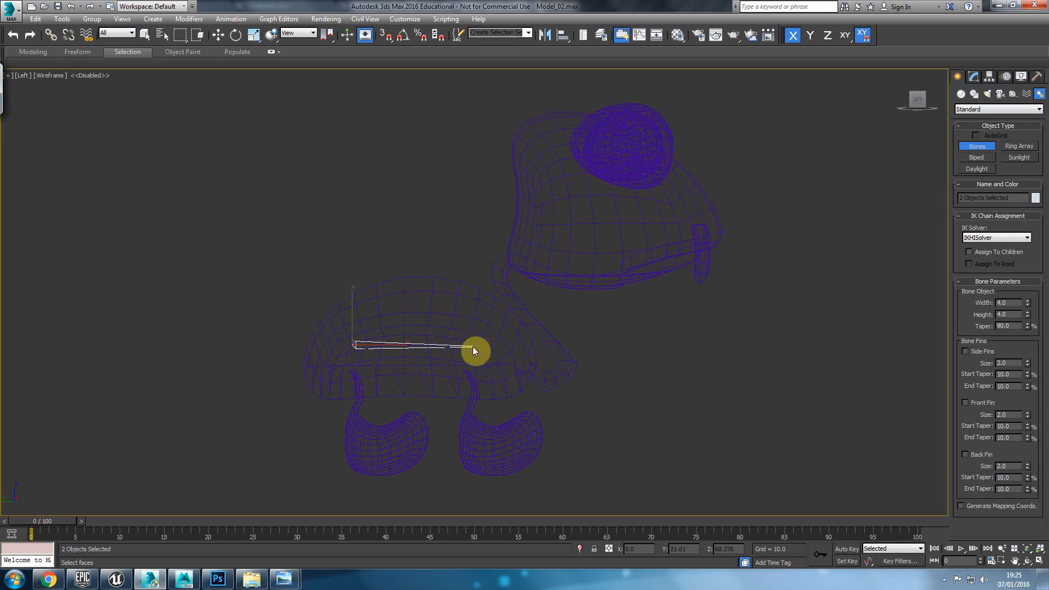
right_click(402, 346)
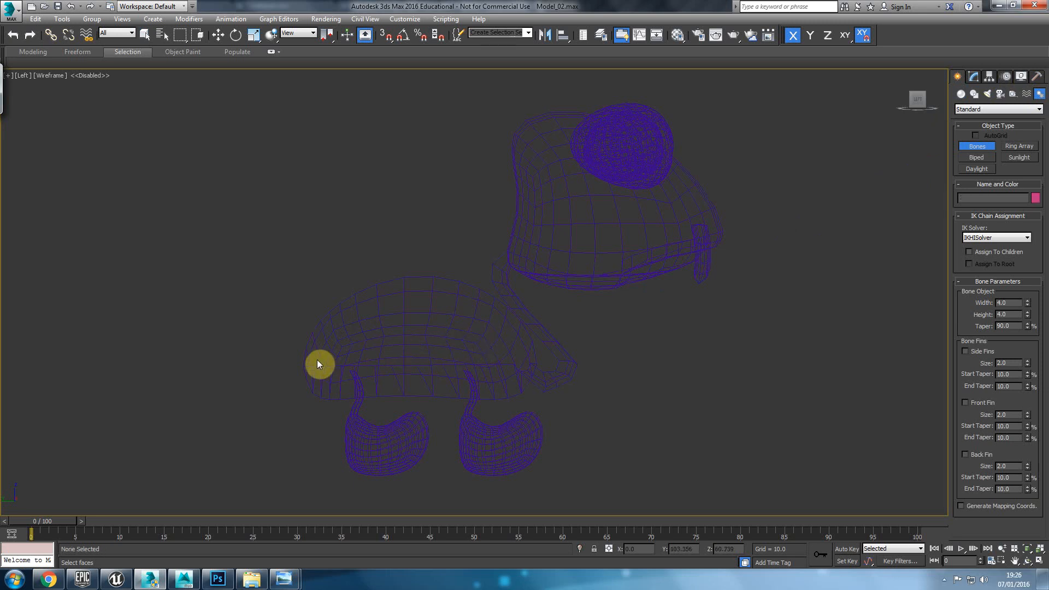
left_click(309, 351)
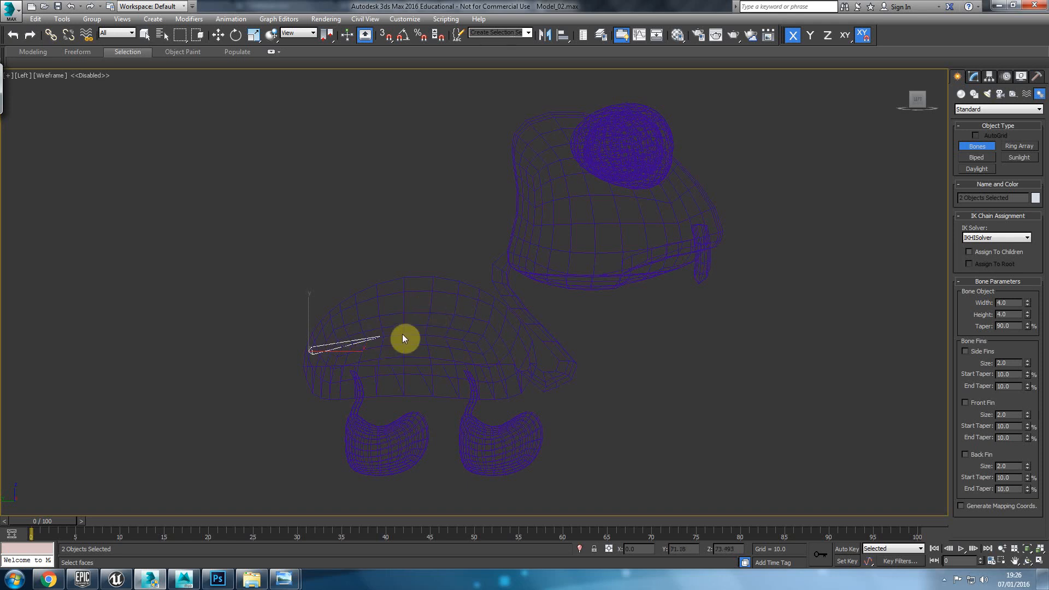
left_click(404, 335)
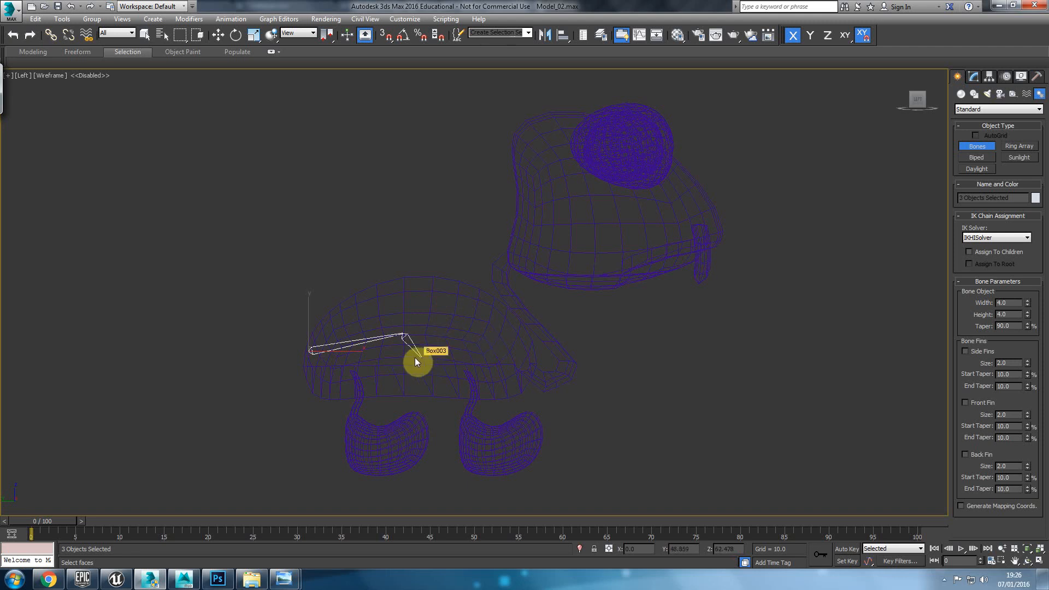
right_click(386, 337)
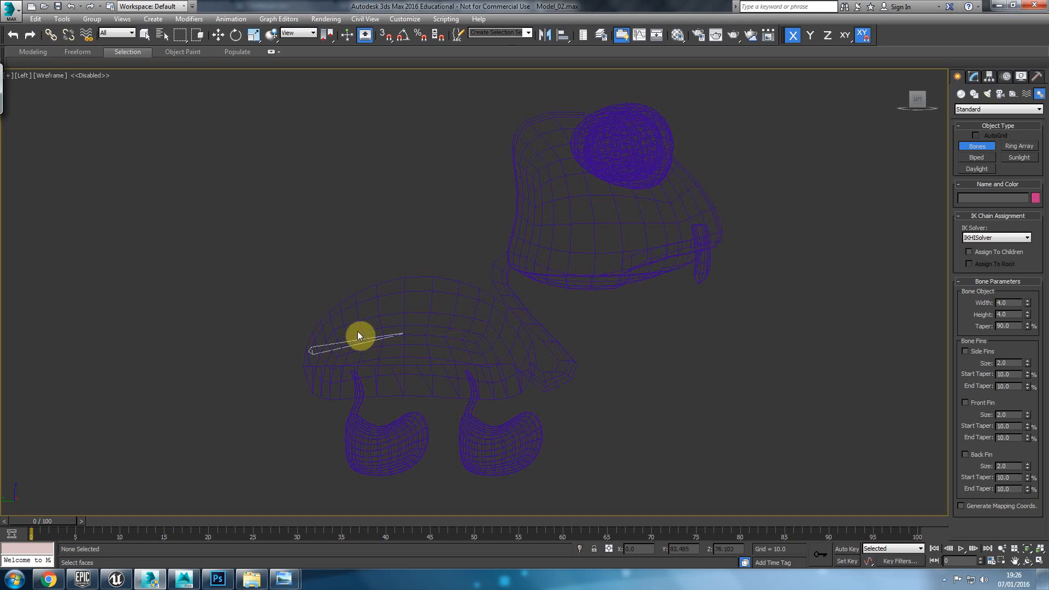
key("w")
left_click(360, 339)
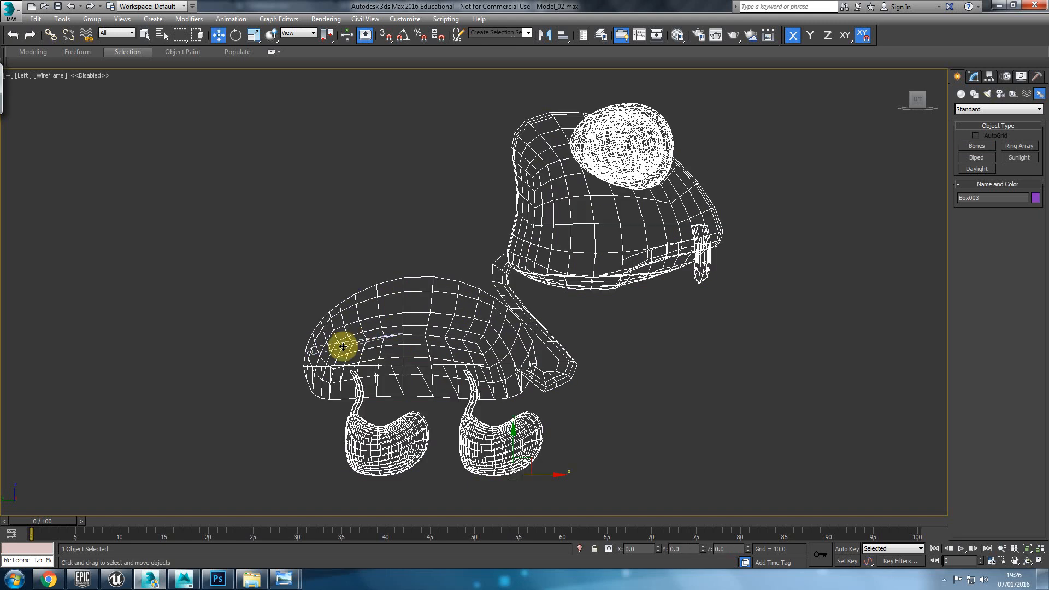
left_click(336, 348)
left_click(334, 355)
Display the character shaded and try showing the selected mesh as see-through.
key("F3")
left_click(405, 347)
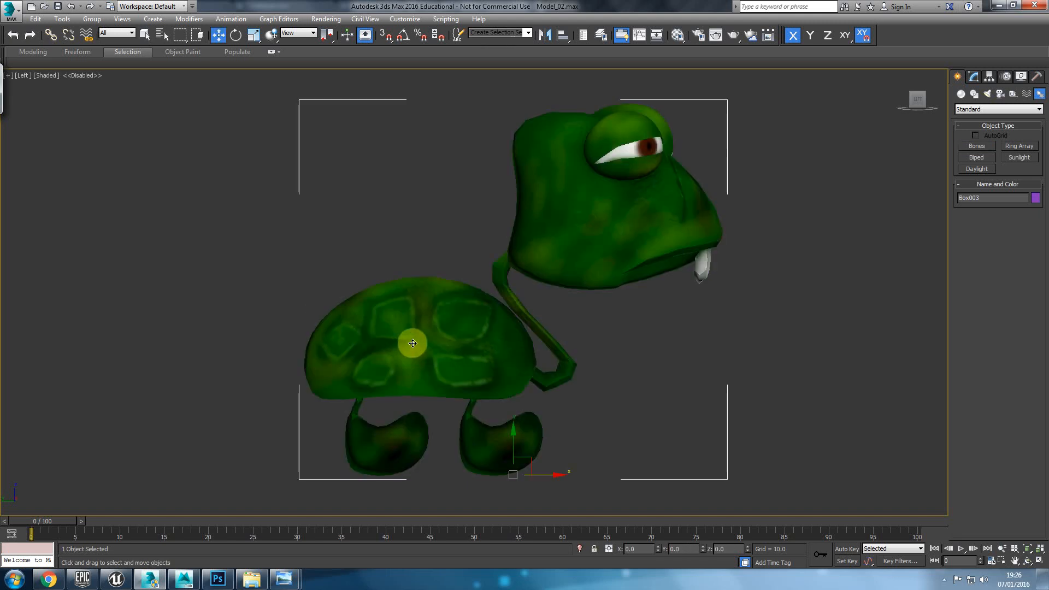
right_click(431, 328)
left_click(464, 401)
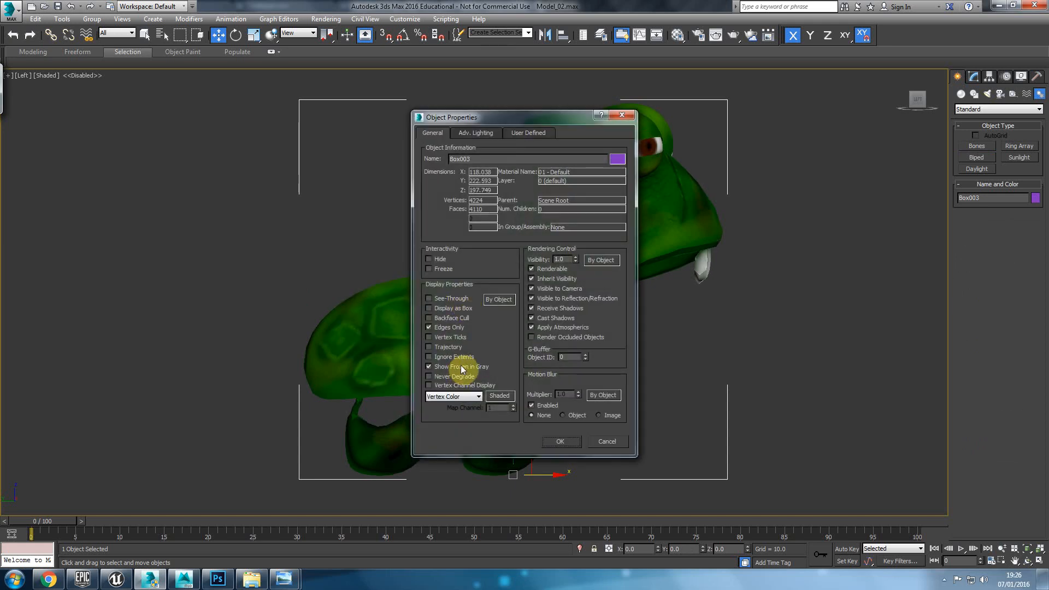
left_click(556, 442)
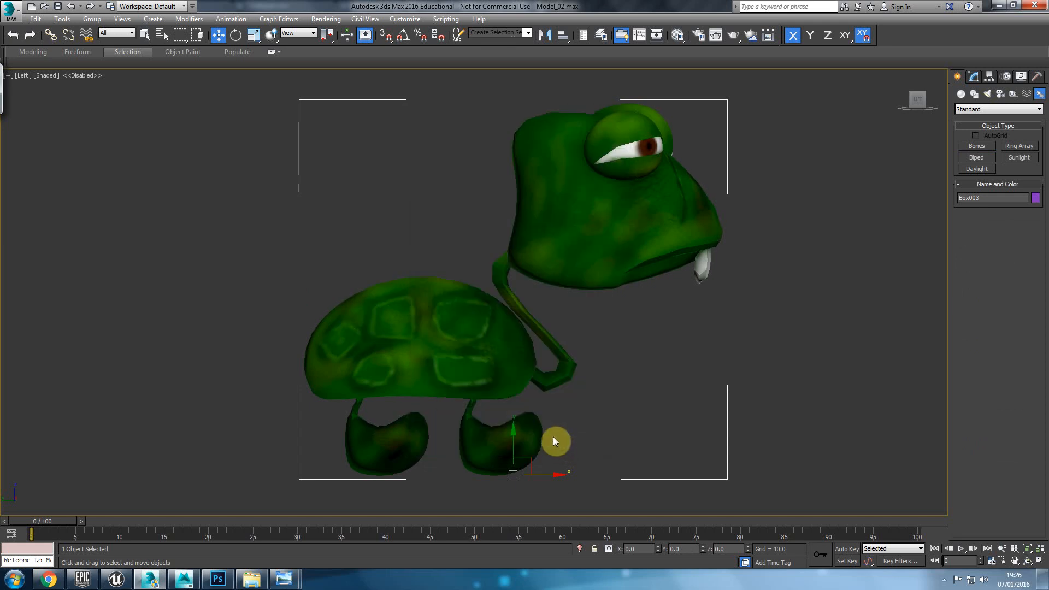
right_click(514, 359)
left_click(589, 362)
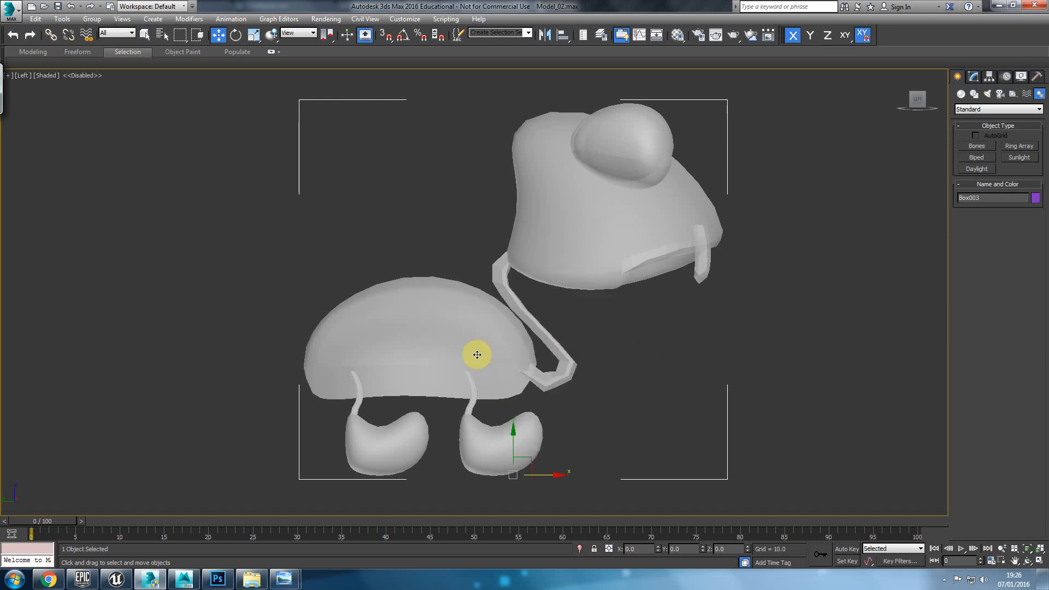
Lower the opacity of the 01 - Default material to about 3 so the character turns nearly transparent.
key("m")
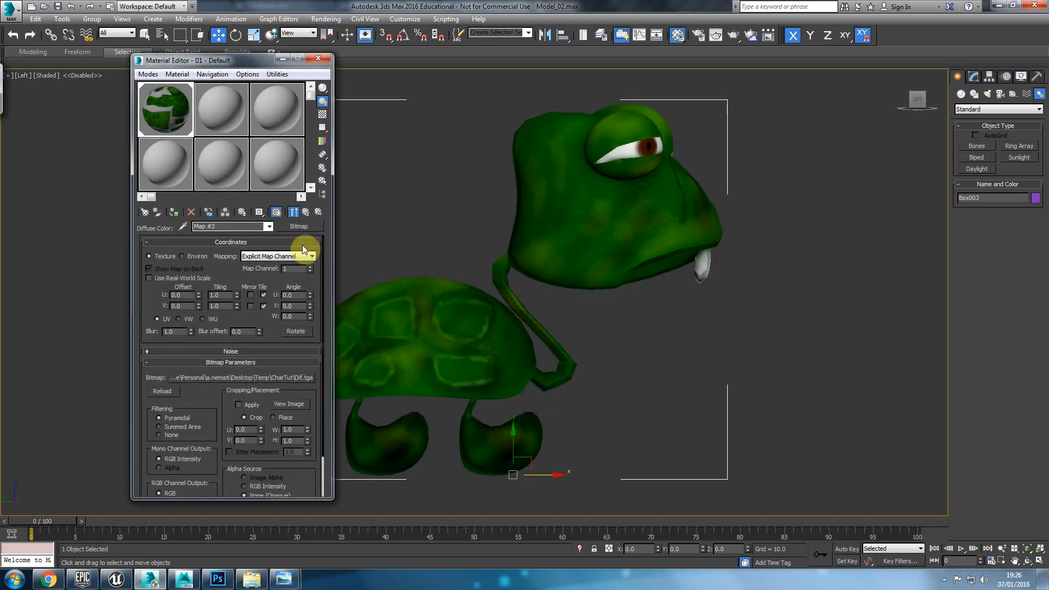
left_click(306, 213)
scroll(314, 261, "up", 5)
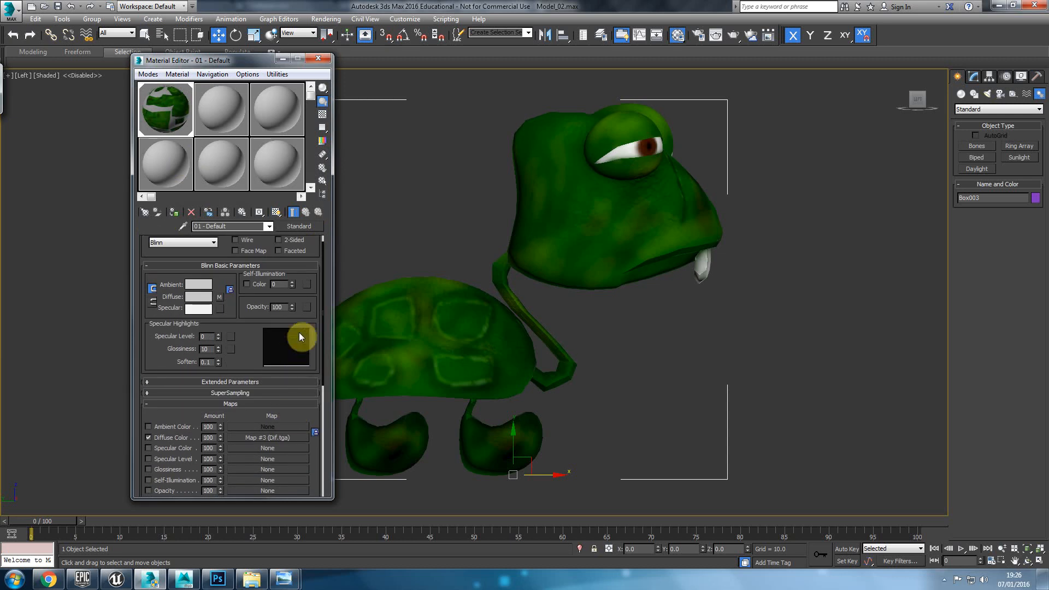
left_click_drag(292, 303, 294, 305)
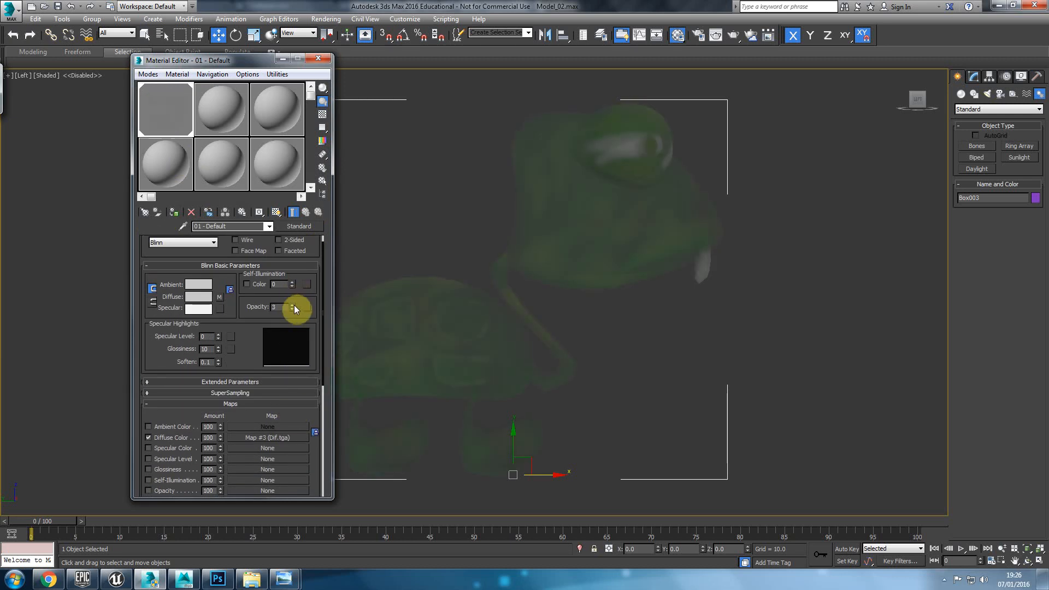
left_click(318, 58)
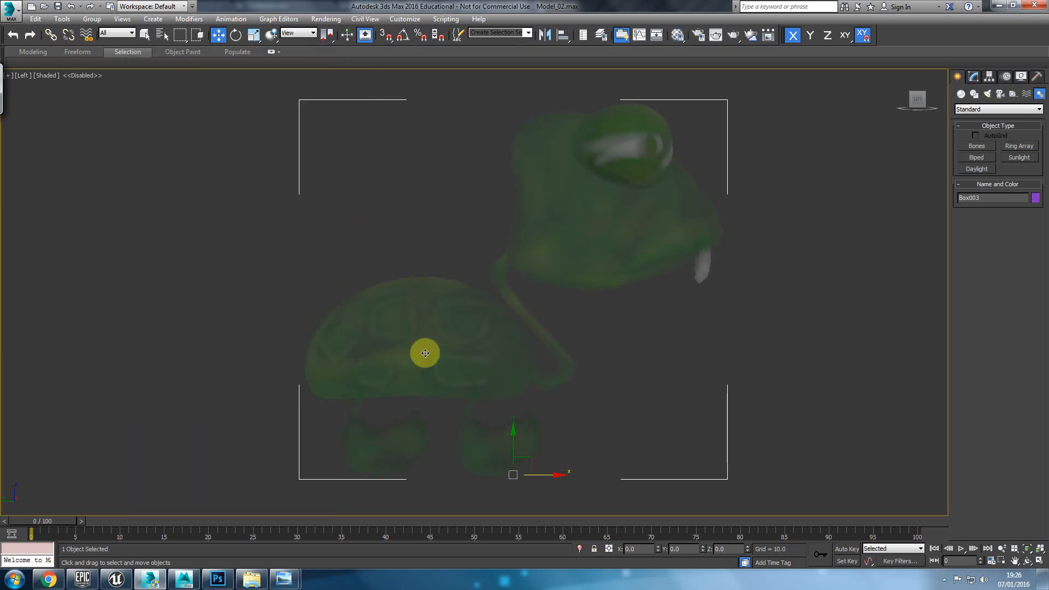
Freeze the character mesh.
middle_click_drag(460, 344, 480, 295)
scroll(481, 295, "up", 2)
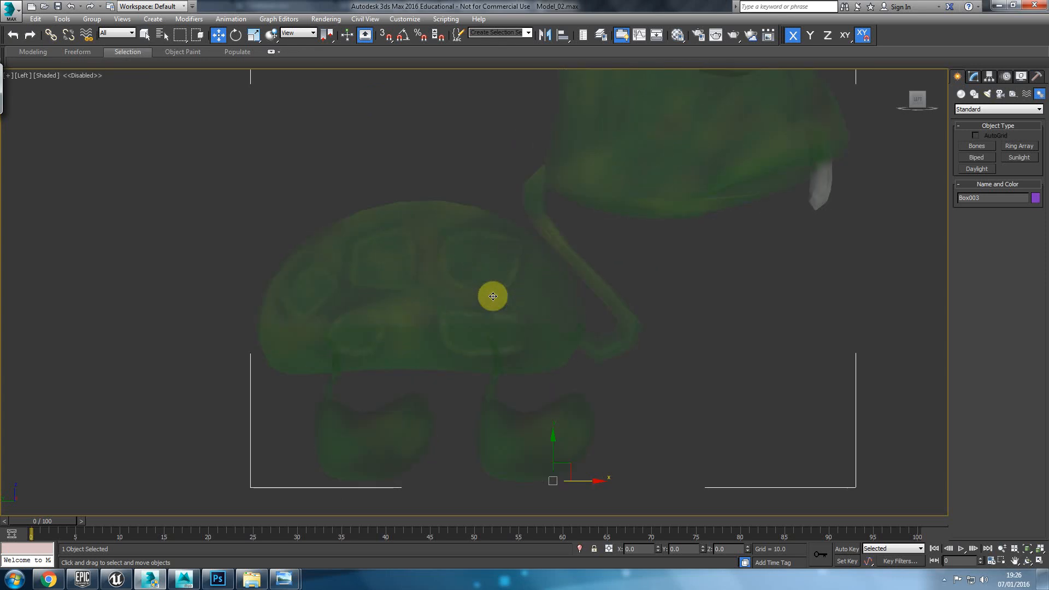
right_click(753, 158)
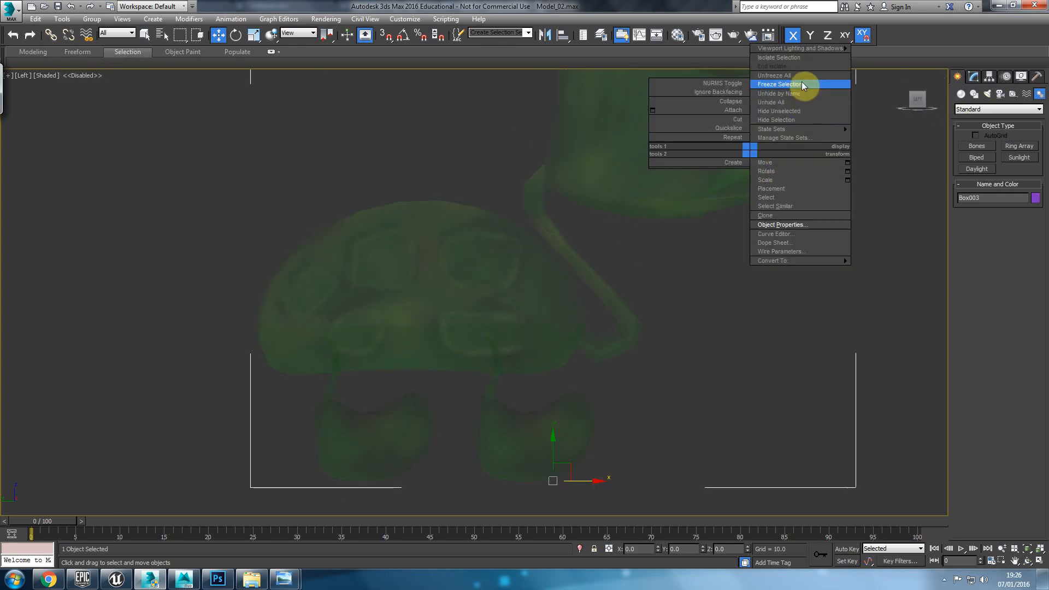
left_click(805, 81)
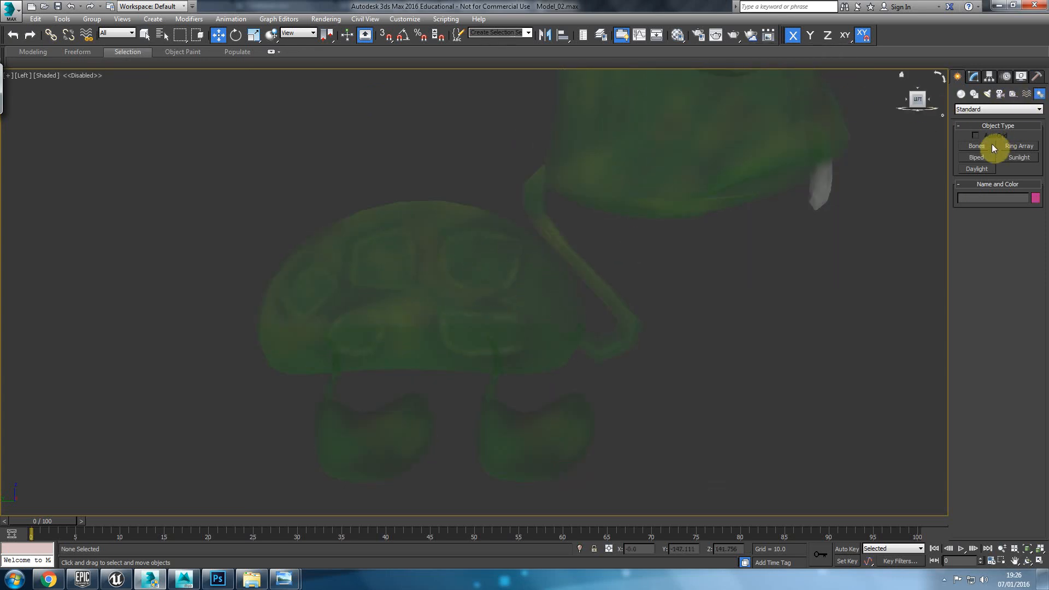
Draw a chain of three bones through the shell from its rear to the base of the neck, with edged faces shown.
left_click(977, 146)
left_click(266, 341)
key("F4")
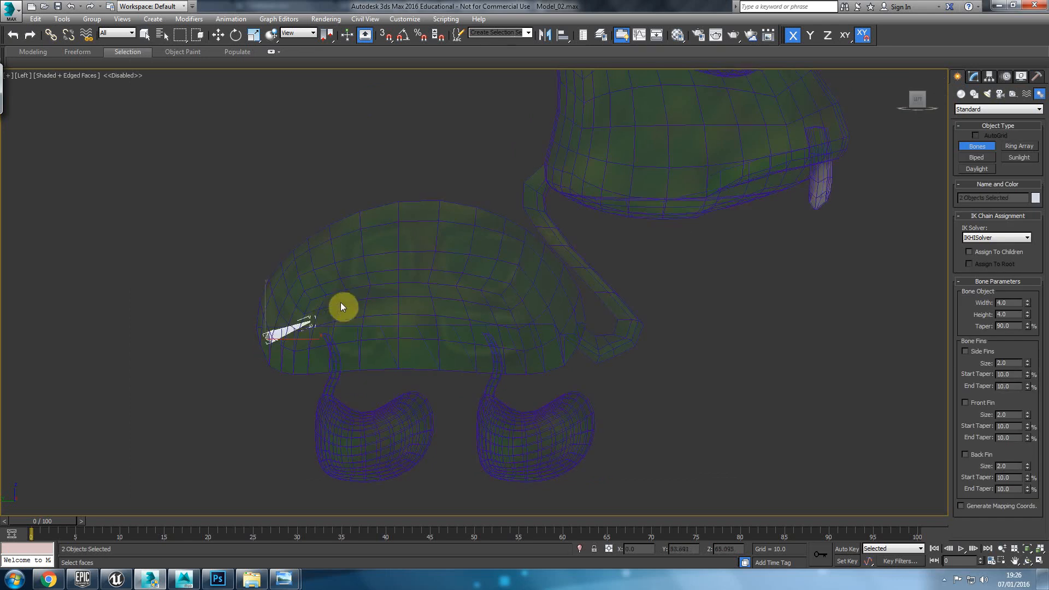
left_click(363, 310)
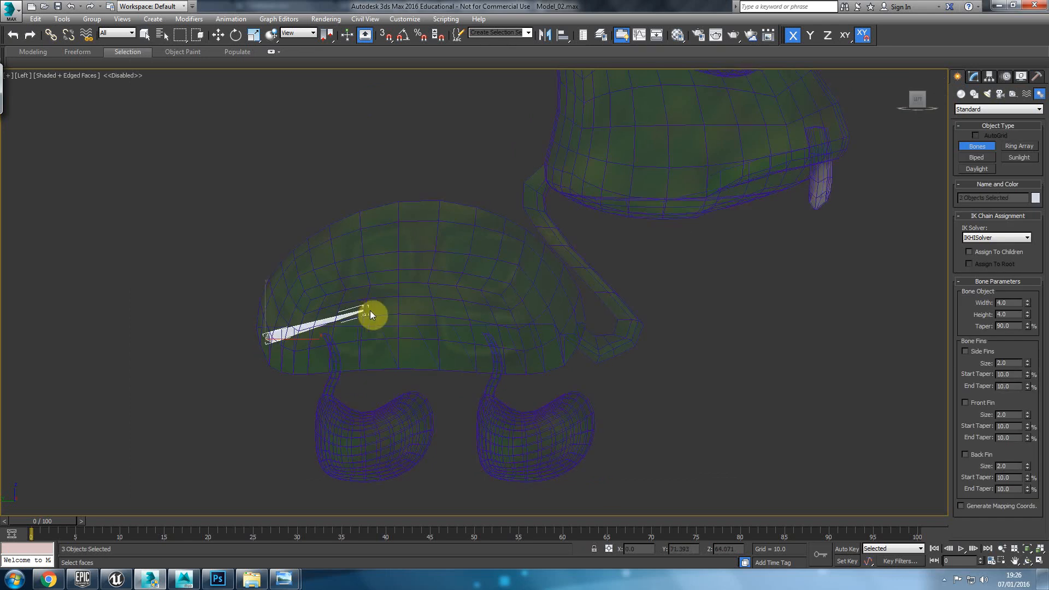
left_click(463, 307)
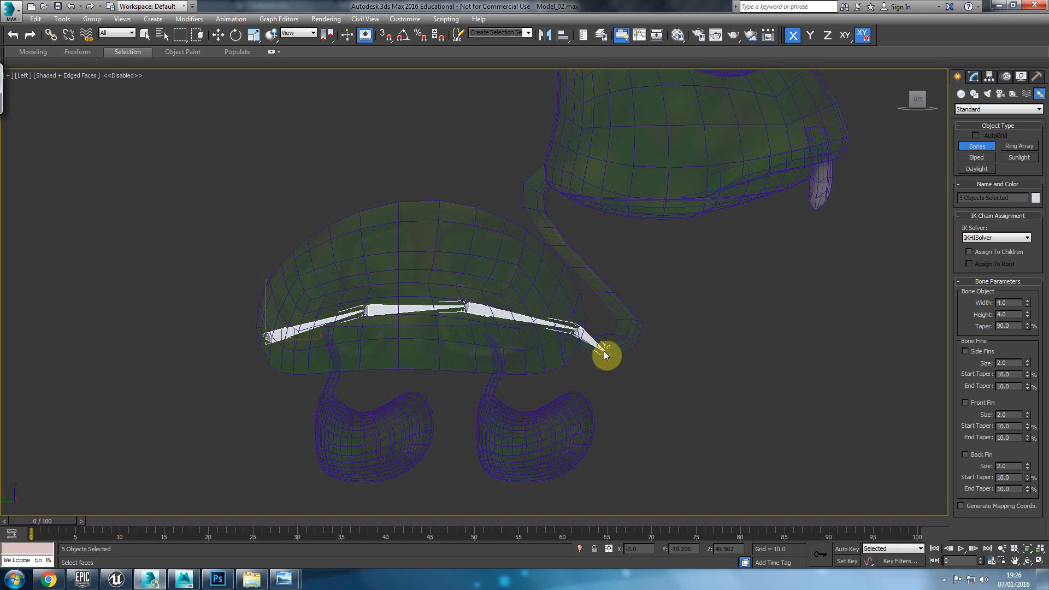
right_click(582, 341)
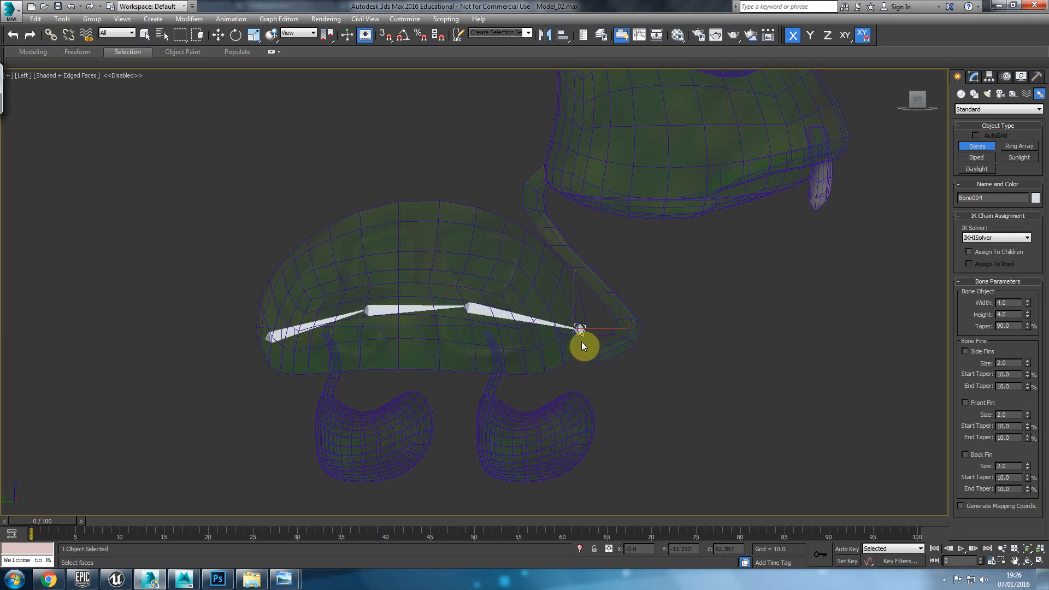
Draw a separate bone chain from the shell's front end along the bent neck and up into the head.
scroll(405, 313, "up", 5)
left_click(422, 281)
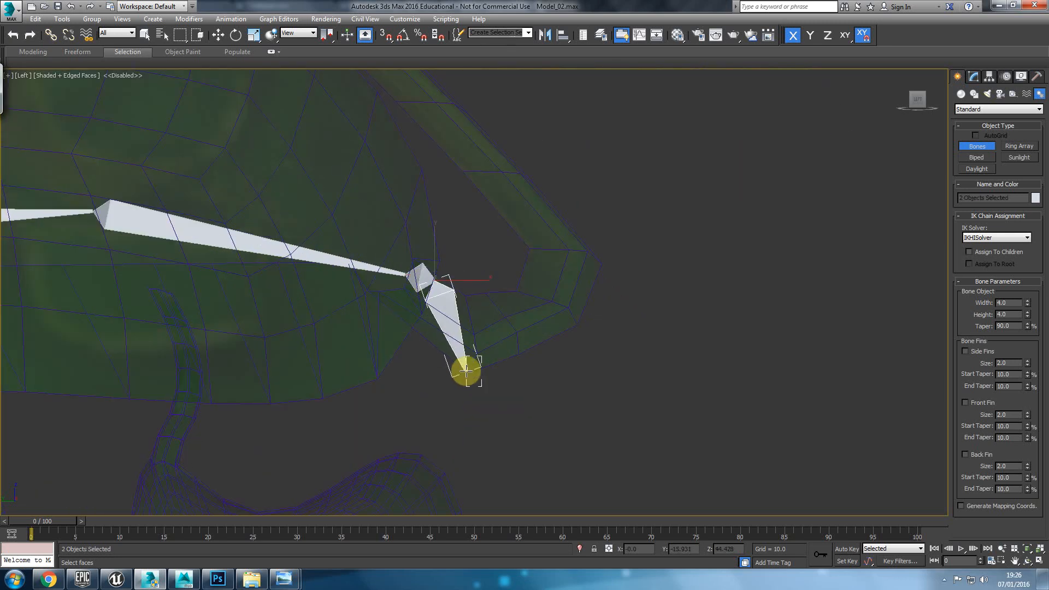
left_click(568, 272)
middle_click_drag(445, 222, 480, 345)
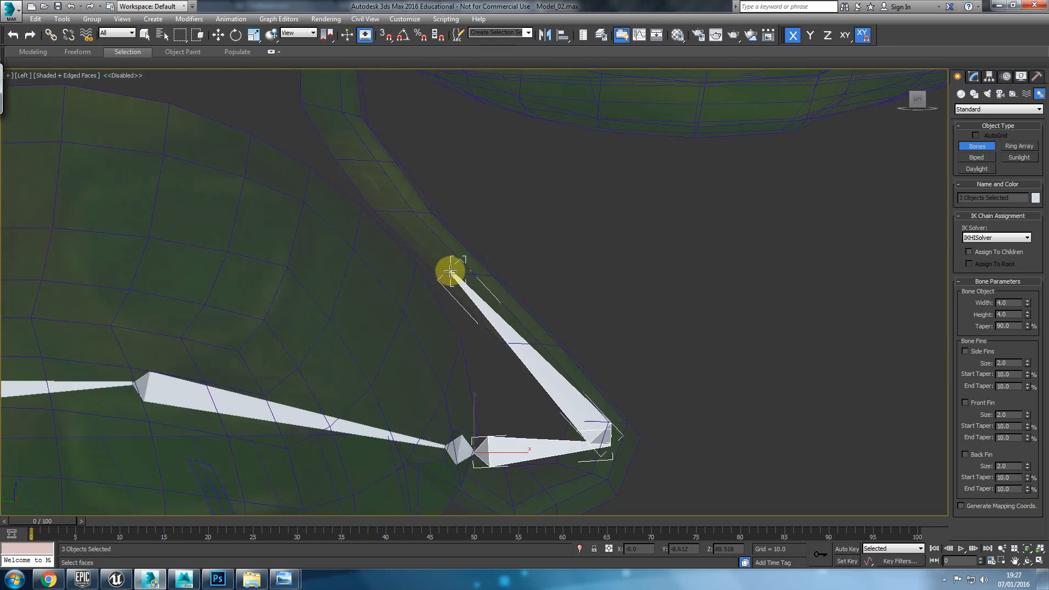
scroll(424, 219, "down", 3)
left_click(424, 234)
left_click(385, 131)
middle_click_drag(379, 172, 346, 347)
middle_click_drag(468, 227, 462, 299)
left_click(675, 202)
right_click(675, 202)
Draw a bone chain in side view from inside the shell down through the front leg and forward along the foot to its tip.
scroll(555, 309, "down", 5)
scroll(558, 309, "up", 5)
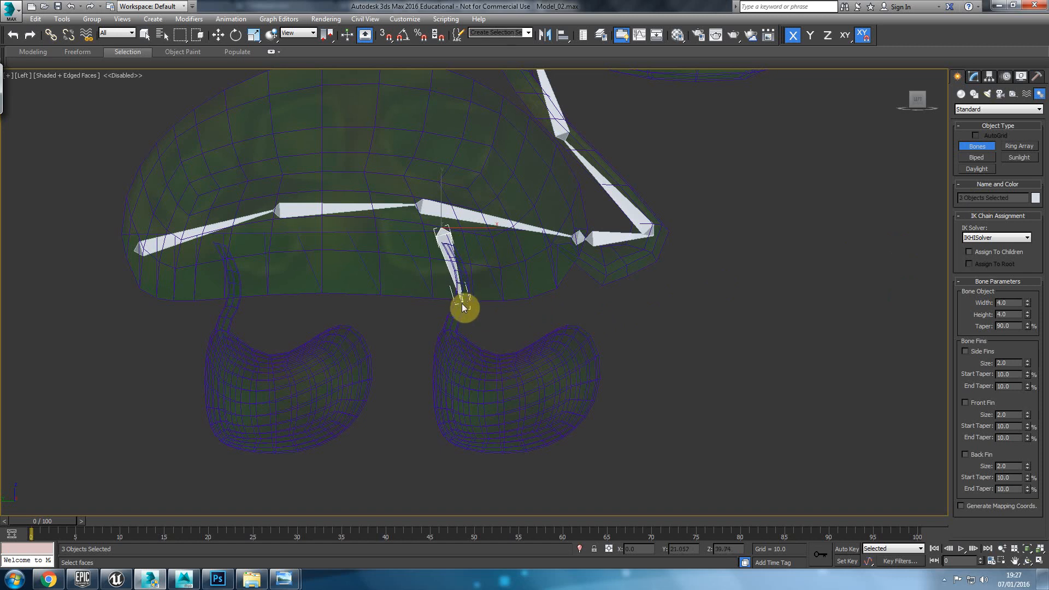
left_click(462, 305)
left_click(456, 391)
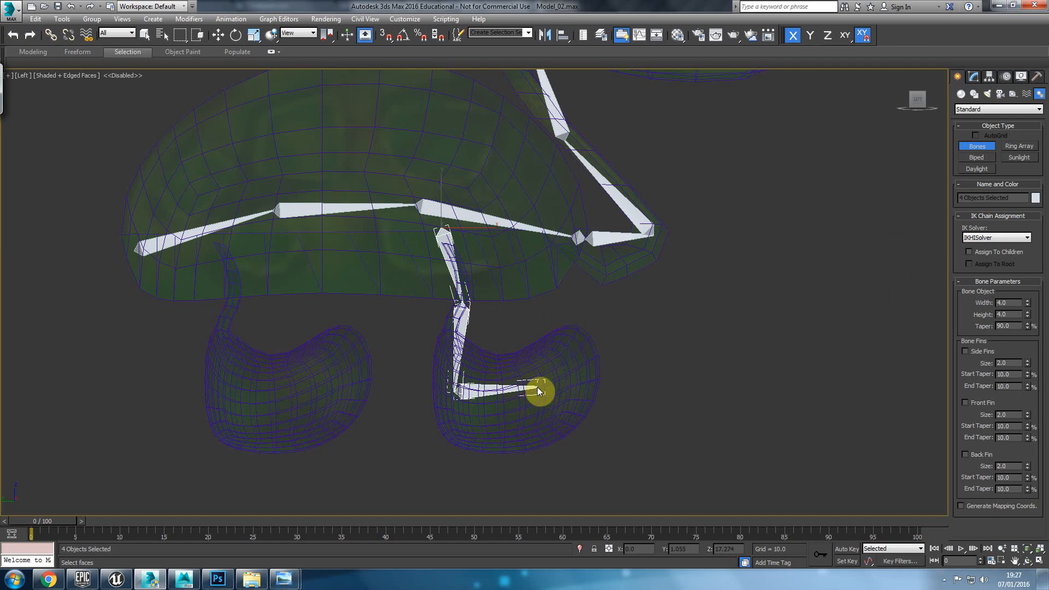
left_click(537, 387)
left_click(602, 355)
right_click(601, 355)
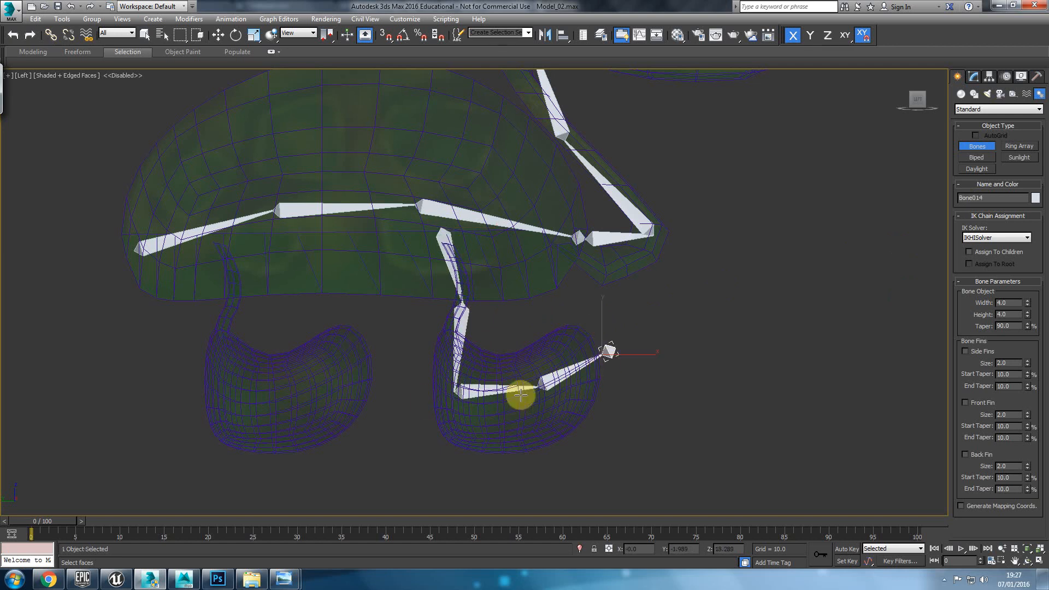
right_click(492, 352)
Select the top bone of the new front leg chain in the perspective view and open the Bone Tools.
key("p")
middle_click_drag(484, 331, 430, 336, "alt")
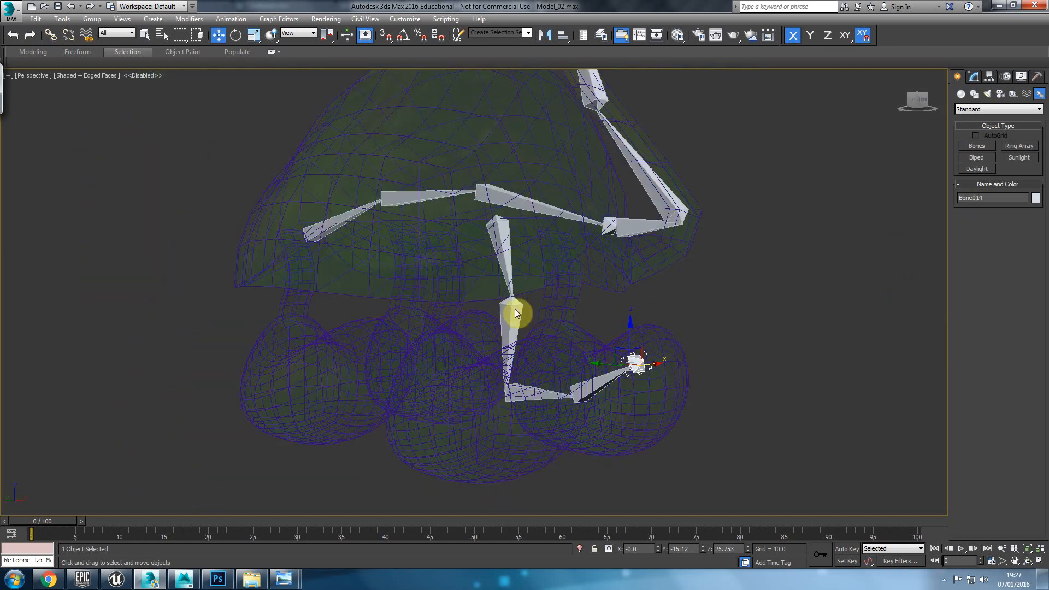
left_click(497, 227)
middle_click_drag(497, 227, 496, 317)
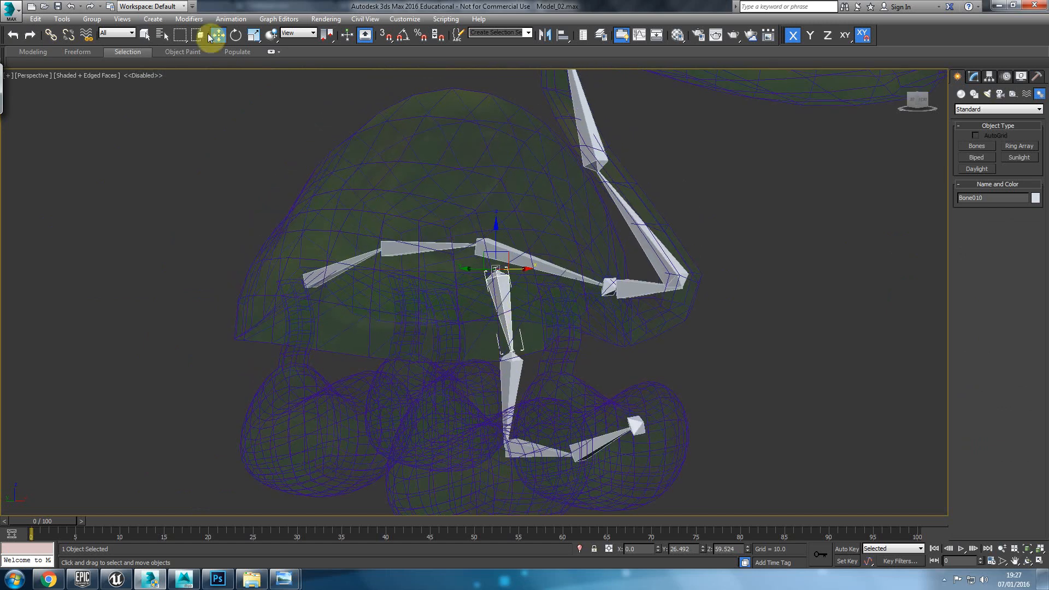
left_click(231, 18)
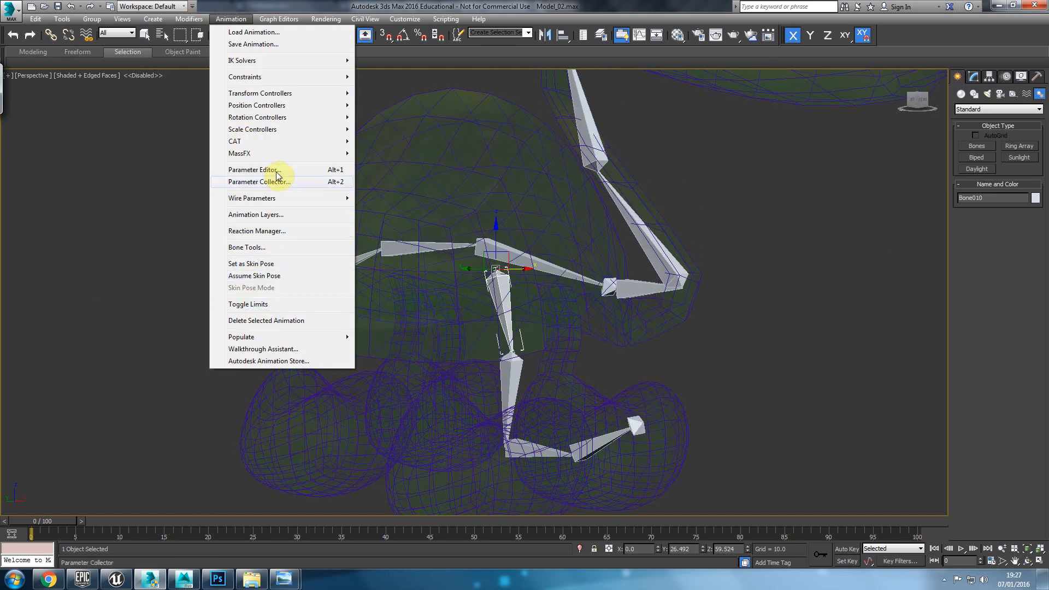
left_click(295, 257)
With Bone Edit Mode off, move the leg chain along X into the middle of the front leg, to about X -20.
left_click(109, 124)
middle_click_drag(504, 315, 539, 218, "alt")
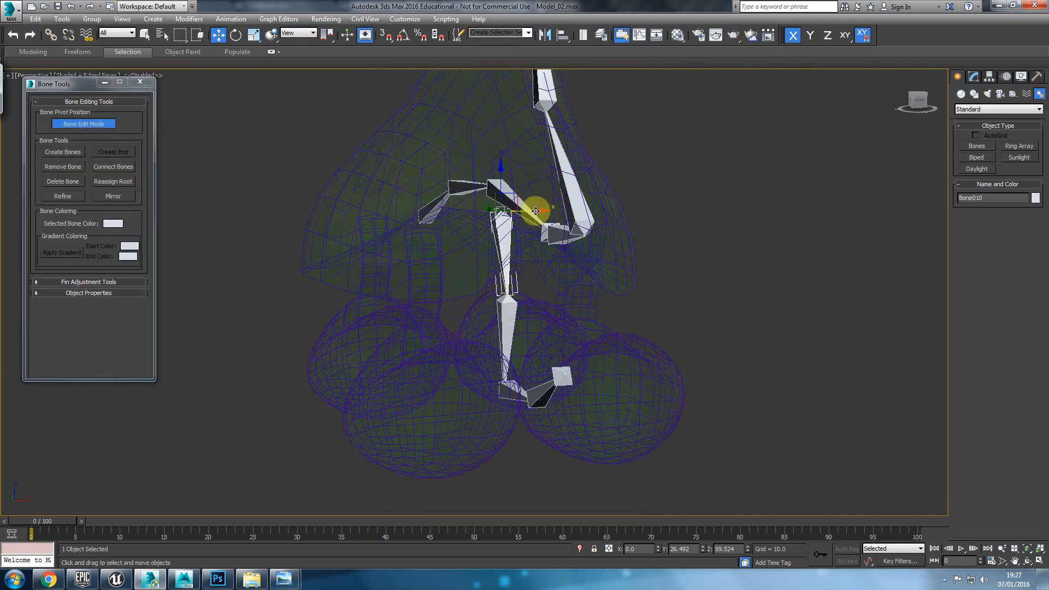
left_click(111, 125)
left_click_drag(561, 237, 431, 218)
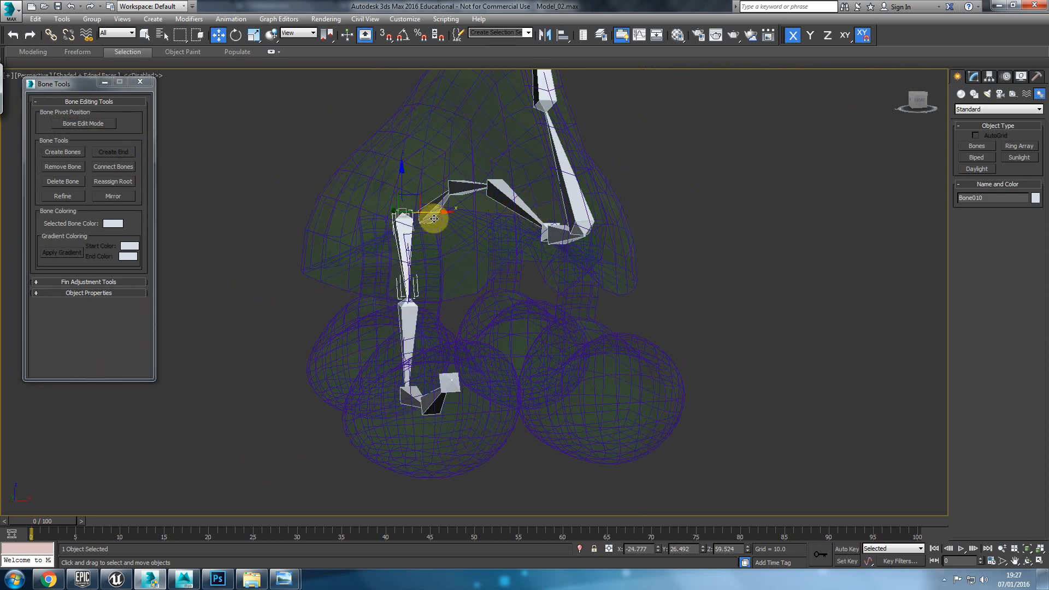
key("f")
key("z")
scroll(461, 361, "down", 6)
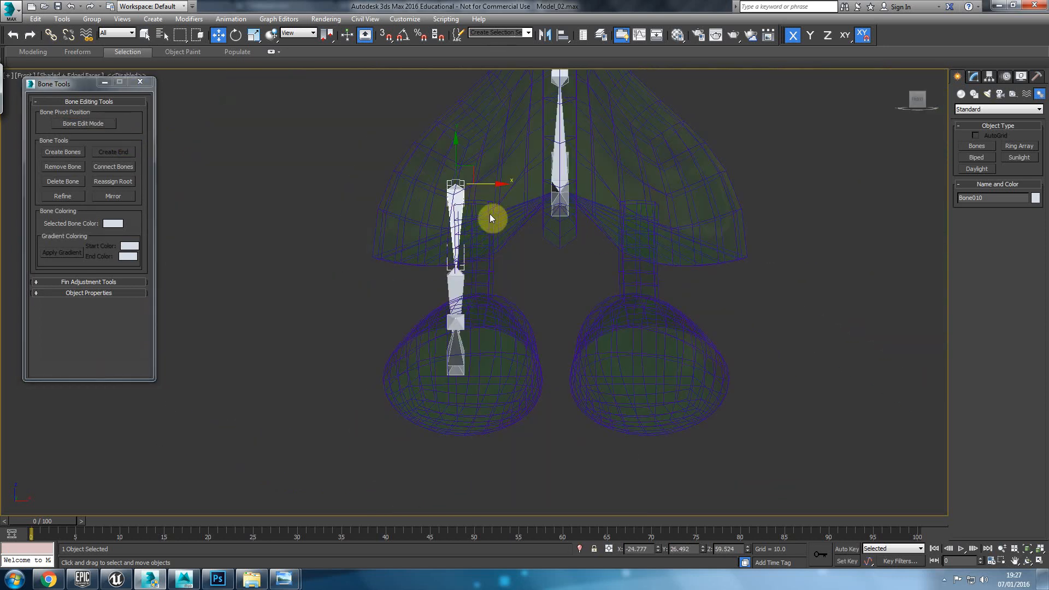
left_click_drag(488, 187, 507, 184)
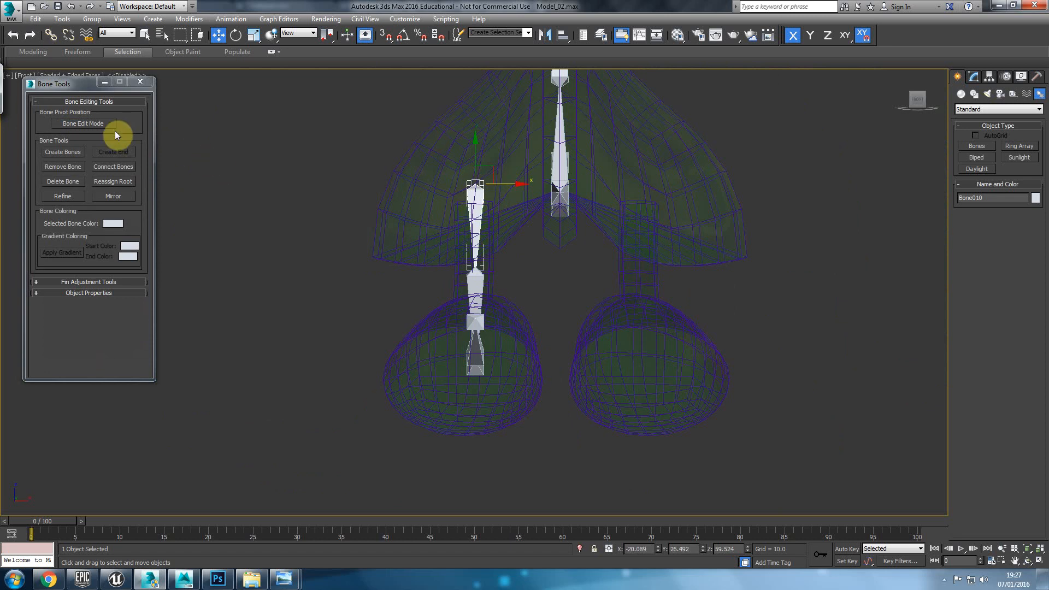
In Bone Edit Mode, align the upper front leg bone's pivot to the pivot point of the front spine bone on X, Y and Z.
left_click(106, 127)
left_click_drag(512, 182, 533, 194)
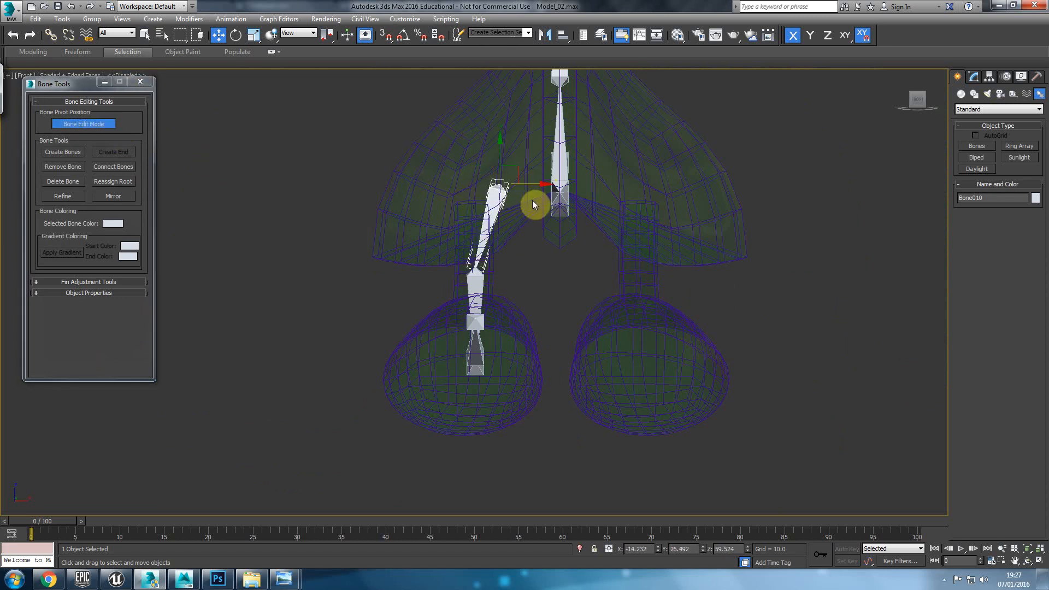
key("p")
middle_click_drag(512, 219, 445, 227, "alt")
key("alt+a")
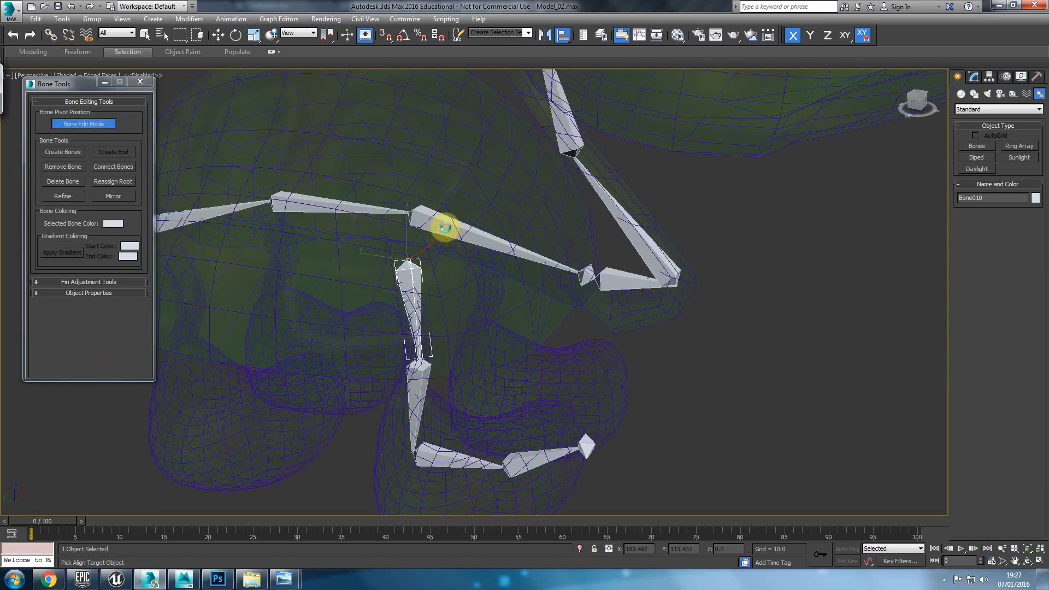
left_click(446, 228)
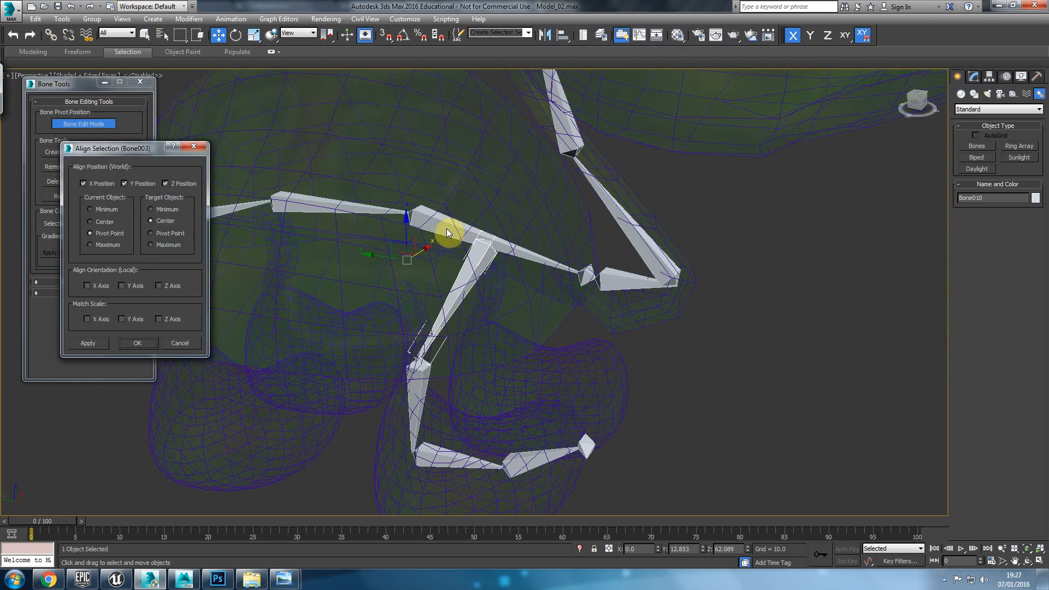
left_click(165, 234)
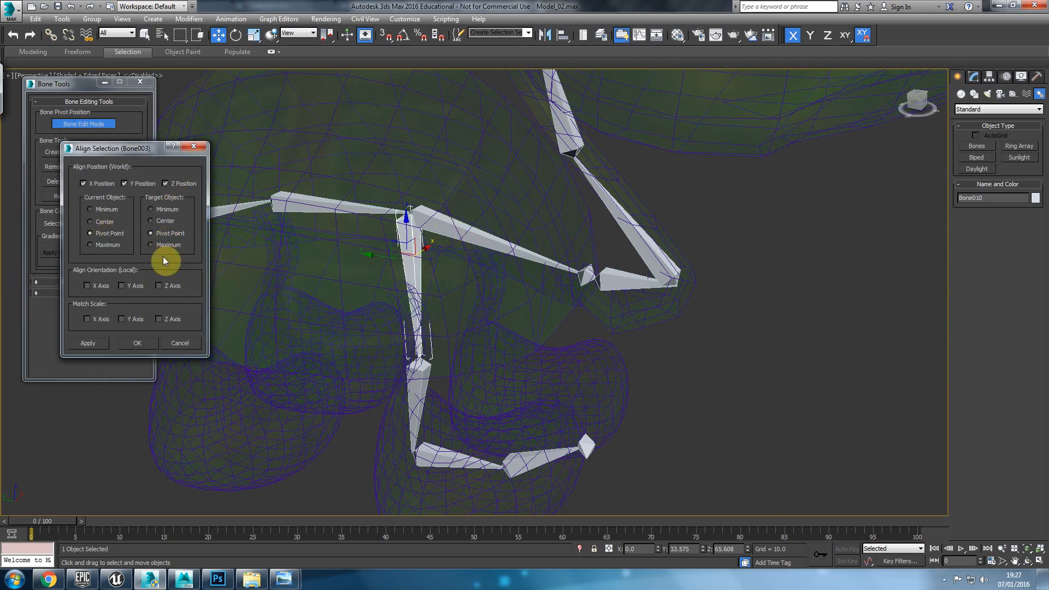
left_click(145, 342)
Mirror the whole front leg bone chain across the X axis with Y as the flip axis and offset 0.0.
middle_click_drag(284, 336, 469, 290, "alt")
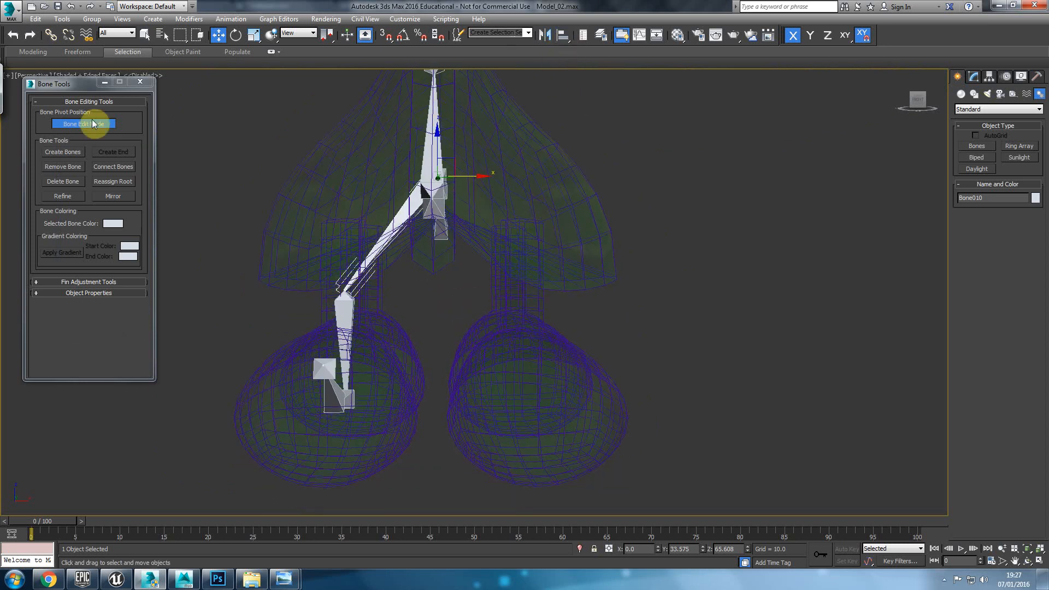
double_click(401, 208)
left_click(120, 198)
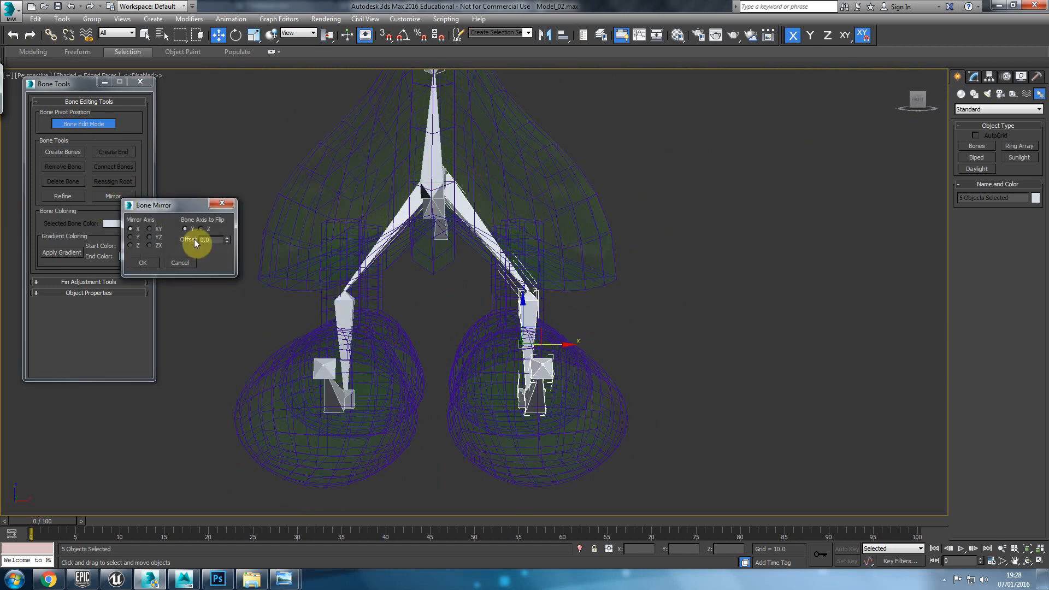
left_click(150, 263)
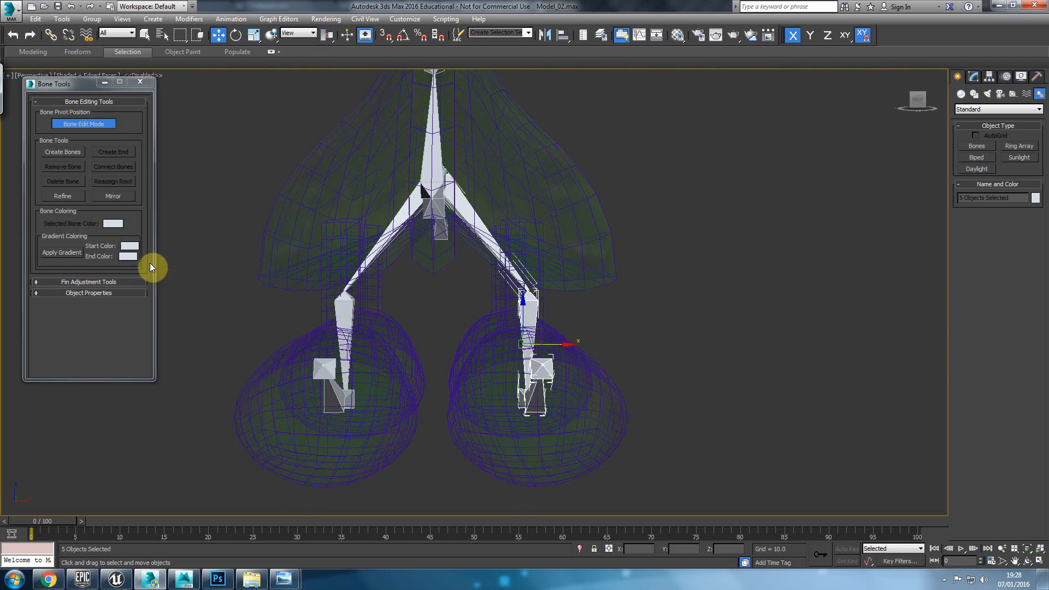
Select both front leg bone chains and, with Bone Edit Mode off, copy them along Y to the rear legs.
left_click(398, 217, "ctrl")
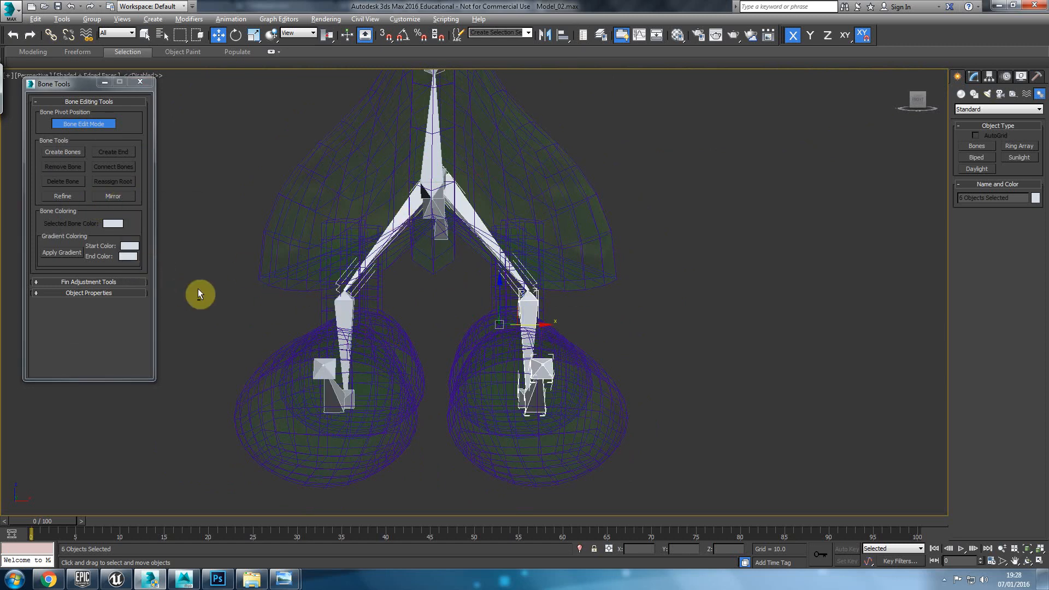
middle_click_drag(184, 290, 370, 291, "alt")
left_click(371, 291)
double_click(397, 212)
middle_click_drag(436, 241, 414, 236, "alt")
left_click(500, 201, "ctrl")
middle_click_drag(552, 330, 628, 245, "alt")
left_click_drag(627, 241, 500, 483, "ctrl")
middle_click_drag(176, 231, 604, 358, "alt")
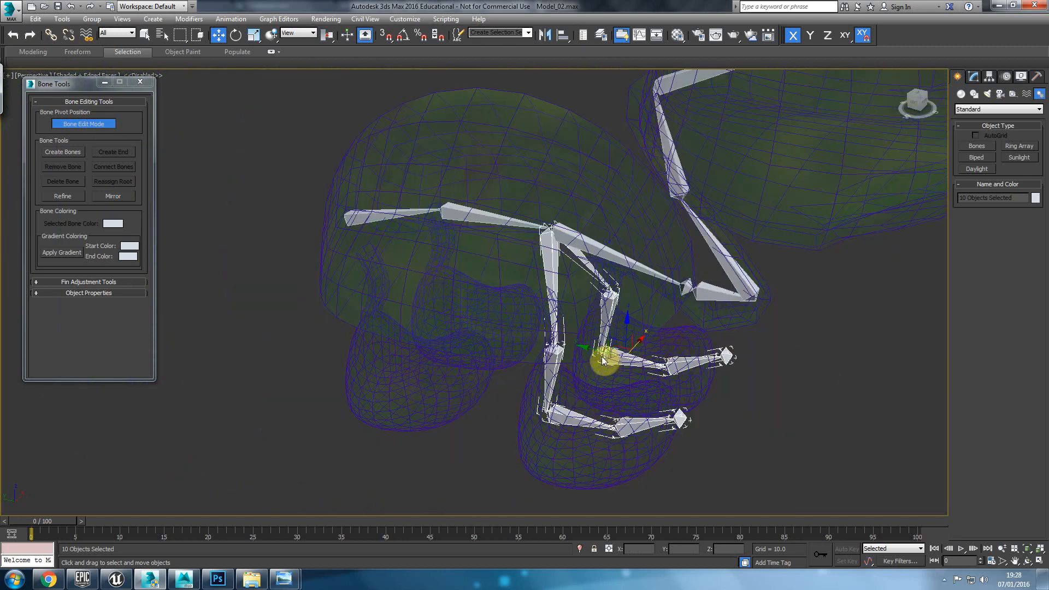
left_click(86, 129)
mouse_move(602, 352)
left_mouse_down("shift")
mouse_move(440, 319)
mouse_move(437, 328)
left_mouse_up("shift")
left_click(566, 335)
Shift the copied chains in side view so their lower bones sit inside the rear legs.
middle_click_drag(292, 312, 314, 303, "alt")
key("l")
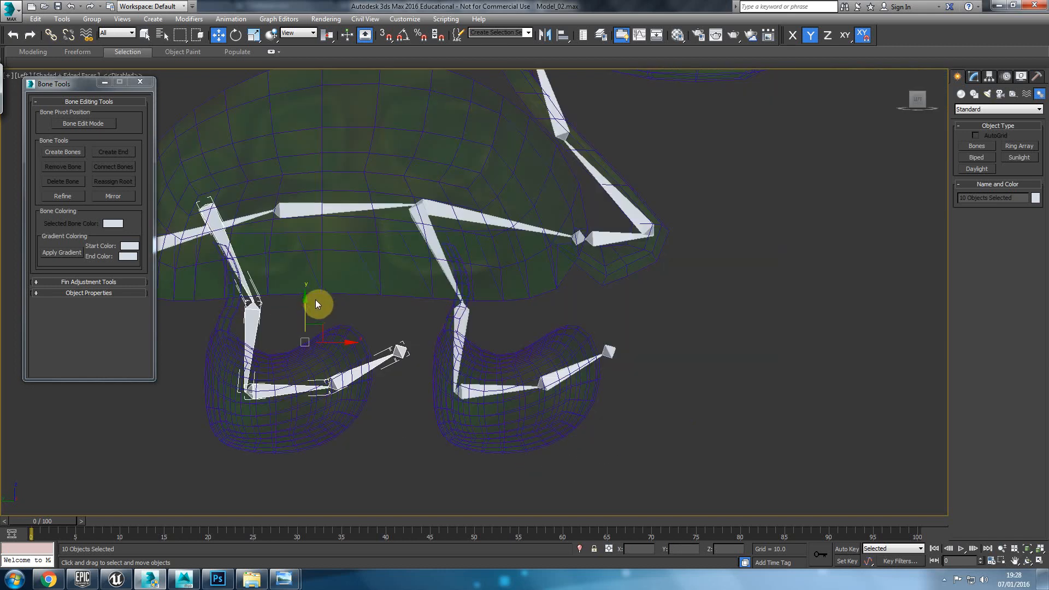
middle_click_drag(312, 301, 433, 269)
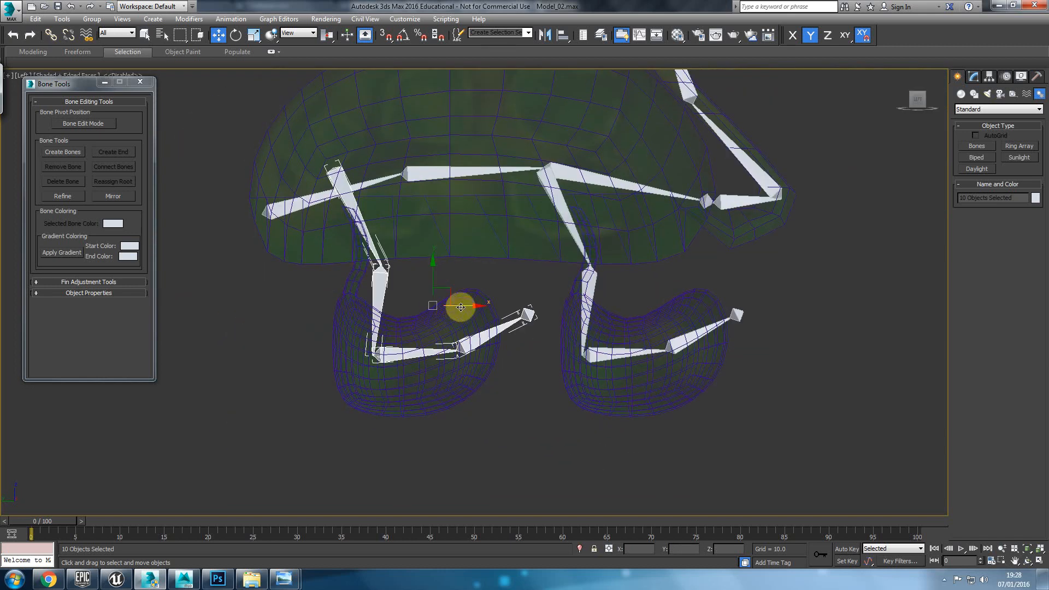
left_click_drag(461, 304, 445, 305)
left_click(461, 234)
Delete the copied bone chain of the far rear leg, keeping only the near one.
left_click(328, 193)
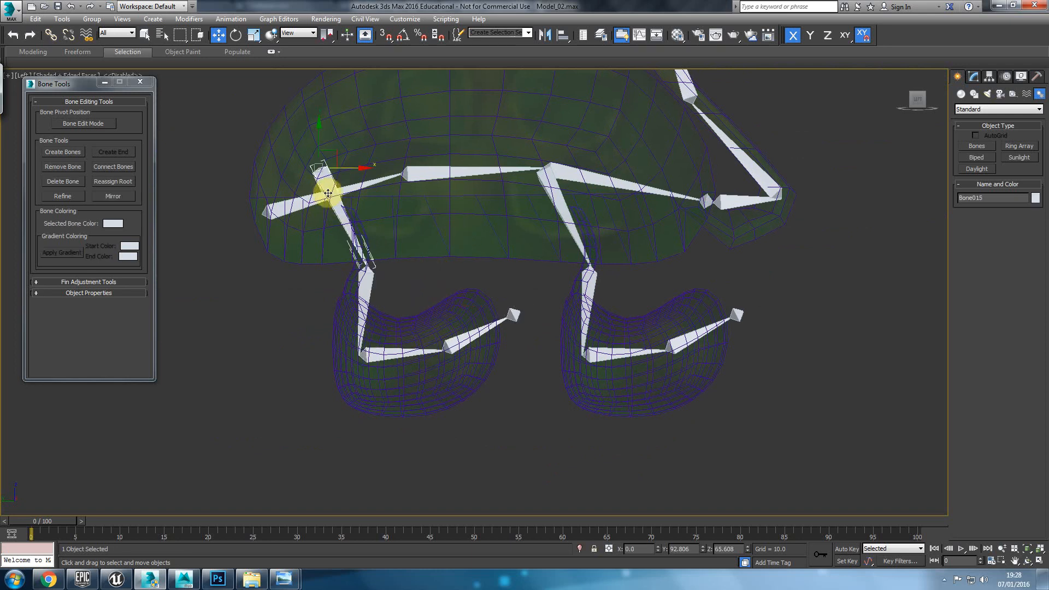
key("p")
middle_click_drag(360, 233, 338, 245, "alt")
left_click_drag(379, 273, 382, 276)
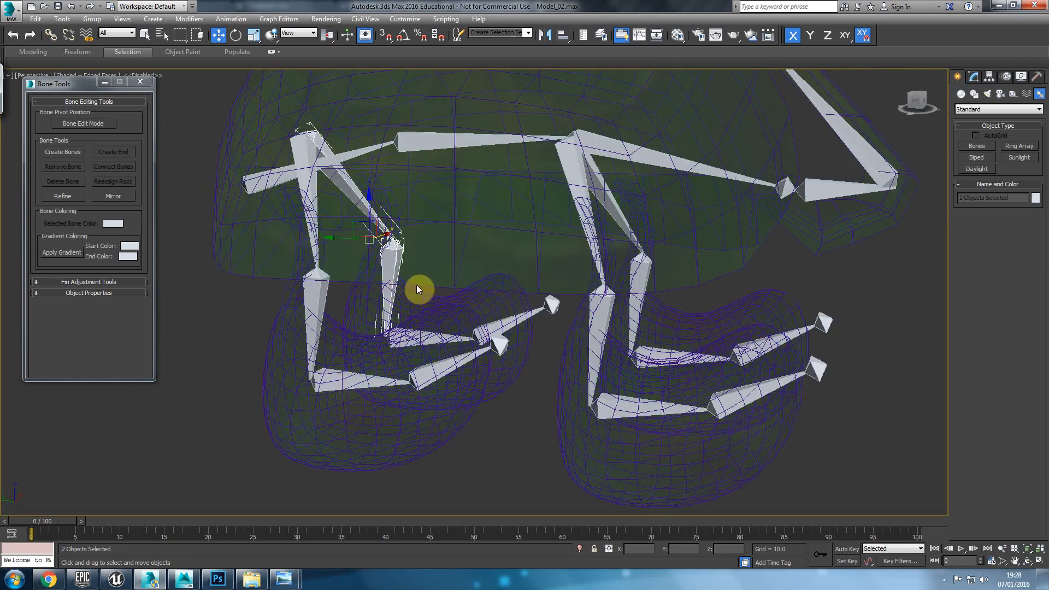
key("Delete")
In Bone Edit Mode, align the remaining rear leg's top bone to the start of the rearmost spine bone.
left_click(299, 141)
left_click(83, 124)
key("alt+a")
left_click(255, 185)
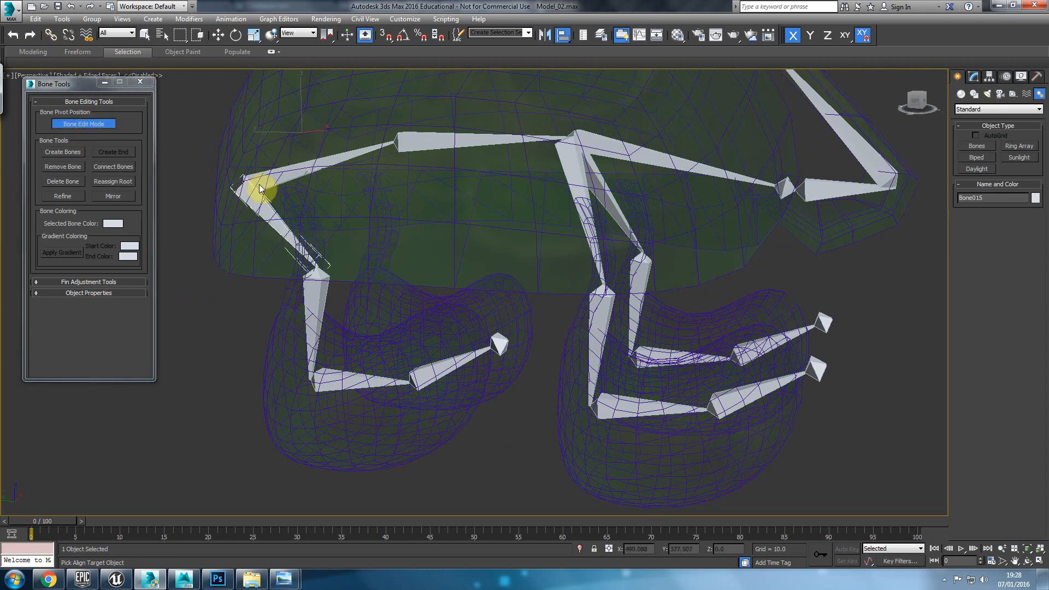
left_click(138, 342)
Mirror the rear leg bone chain across the X axis with offset 0.0, then turn off Bone Edit Mode and close the Bone Tools.
double_click(267, 207)
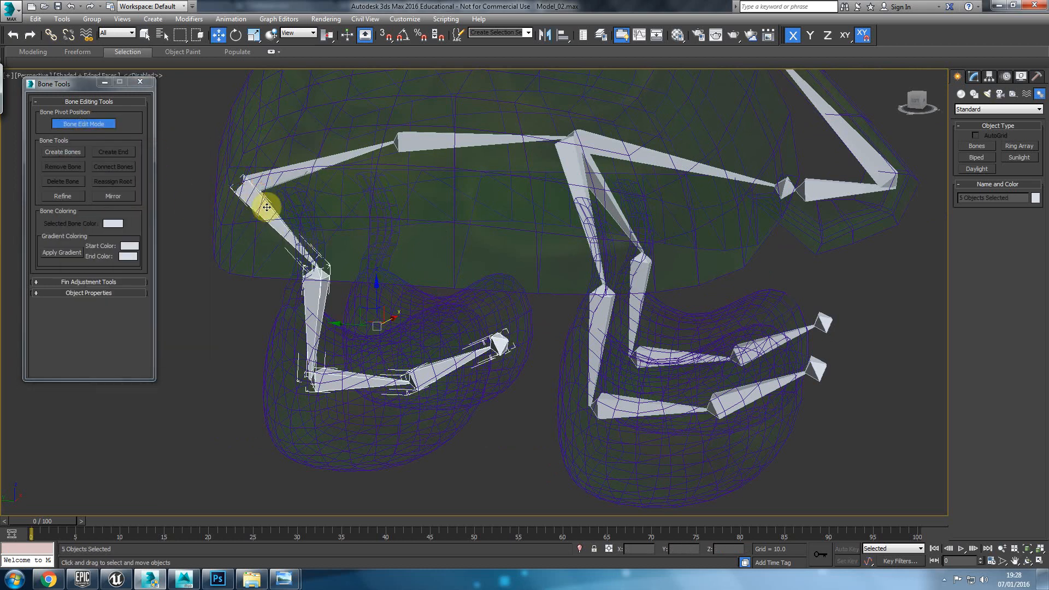
left_click(110, 198)
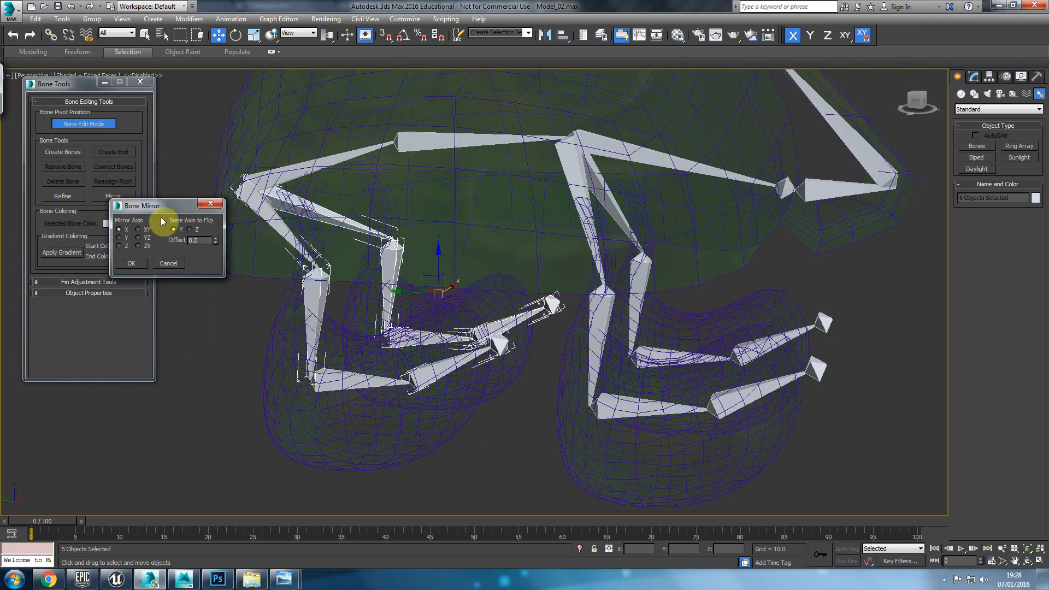
left_click(132, 263)
middle_click_drag(416, 290, 306, 244, "alt")
left_click(109, 126)
left_click(140, 82)
Link both rear upper leg bones to the rearmost spine bone and both front upper leg bones to the front spine bone.
left_click(299, 210)
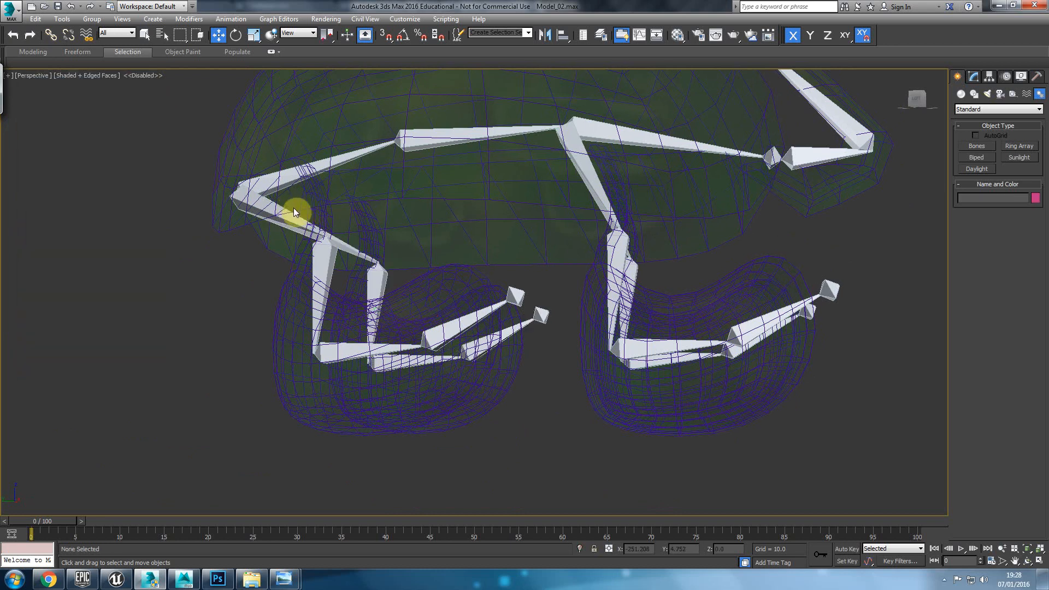
left_click(50, 35)
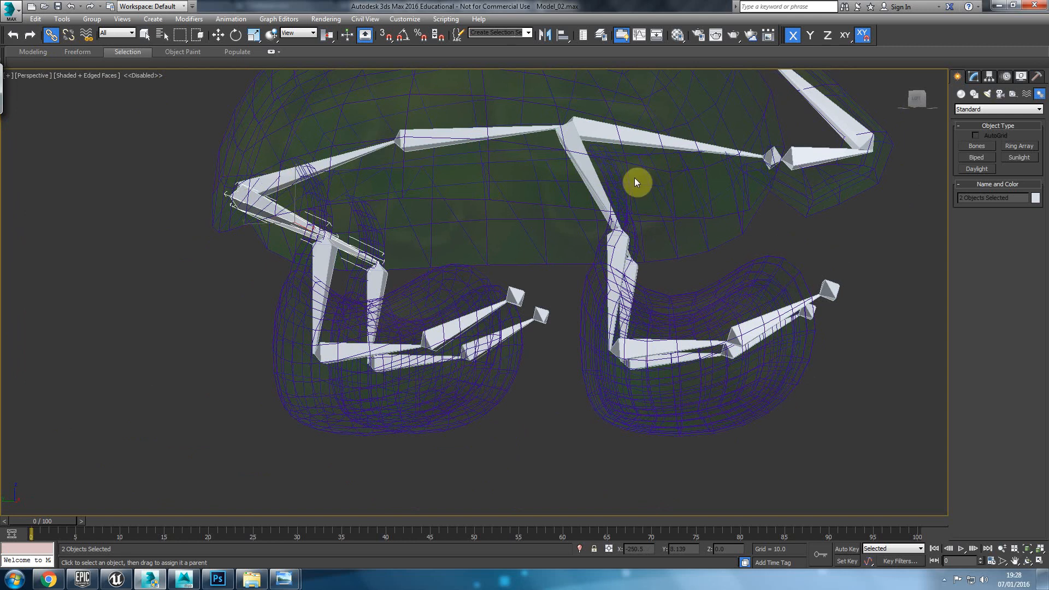
left_click(588, 168)
left_click_drag(616, 139, 615, 138)
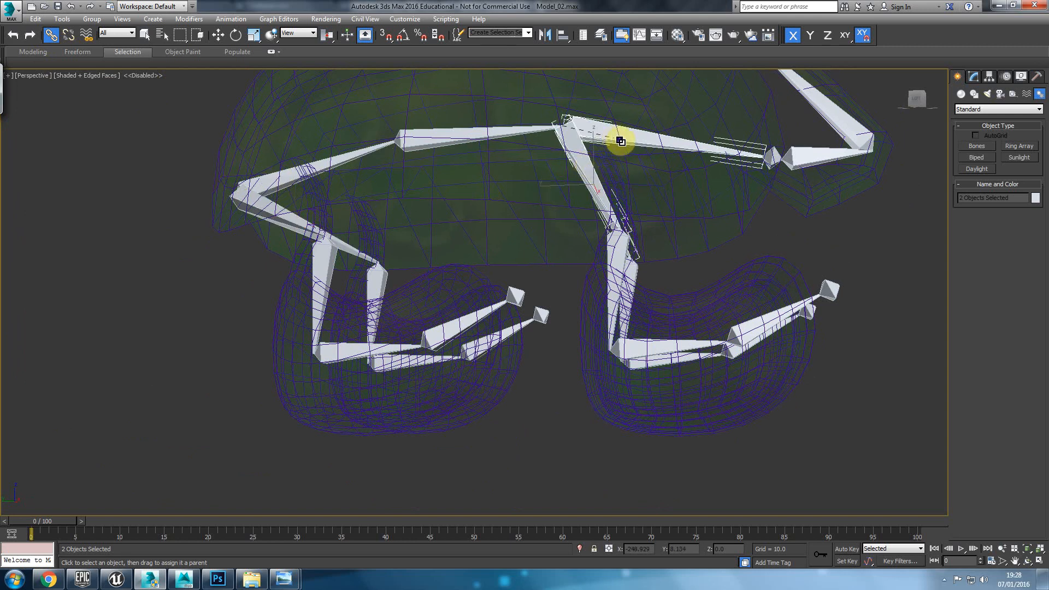
Leave linking, unfreeze the character mesh and select it.
middle_click_drag(620, 180, 269, 365)
scroll(269, 365, "down", 2)
left_click(450, 232)
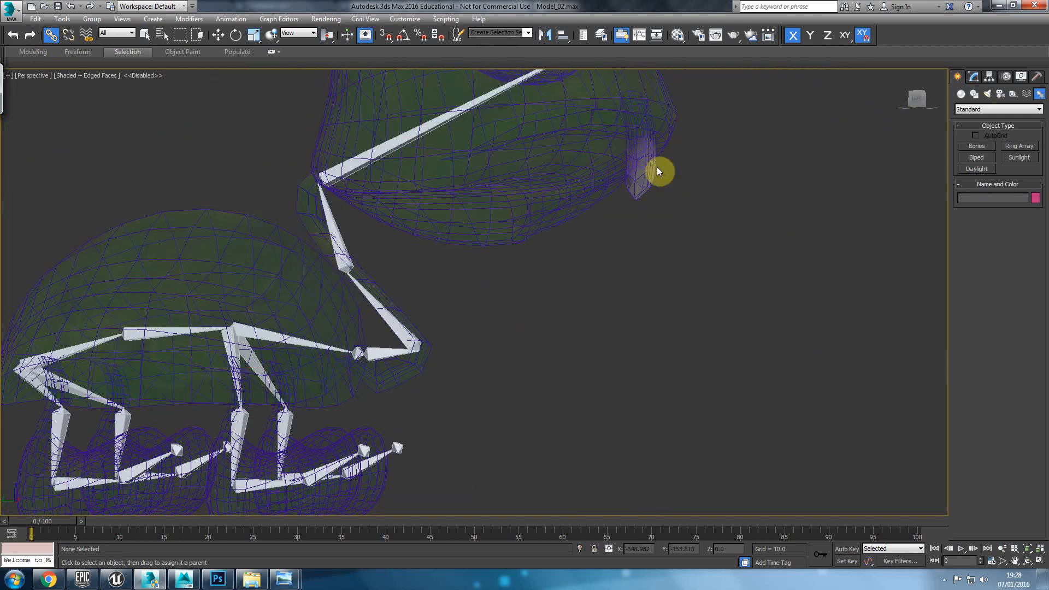
key("w")
right_click(553, 138)
left_click(574, 106)
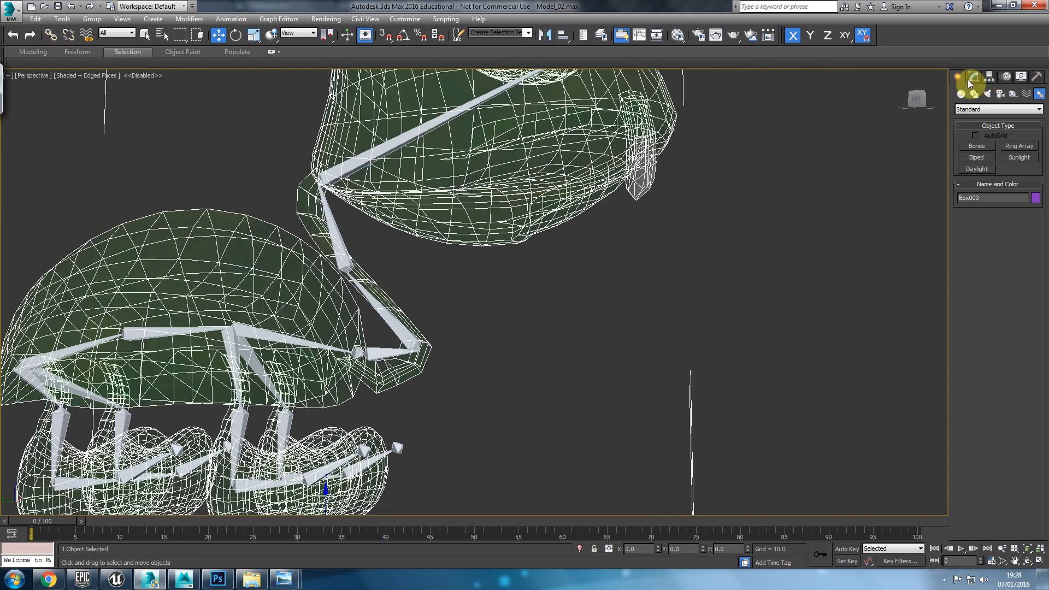
Reset the character mesh's transform with the Reset XForm utility.
left_click(970, 79)
left_click(1002, 108)
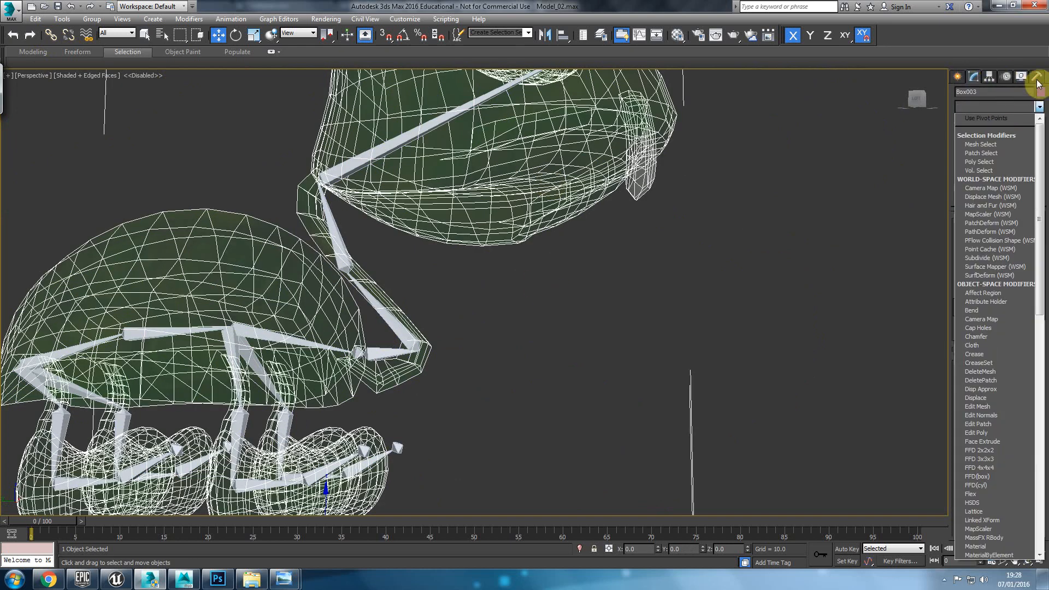
left_click(1036, 76)
left_click(997, 211)
left_click(1002, 271)
Collapse the mesh's XForm modifier by converting the mesh to Editable Poly.
left_click(975, 77)
right_click(552, 165)
mouse_move(644, 276)
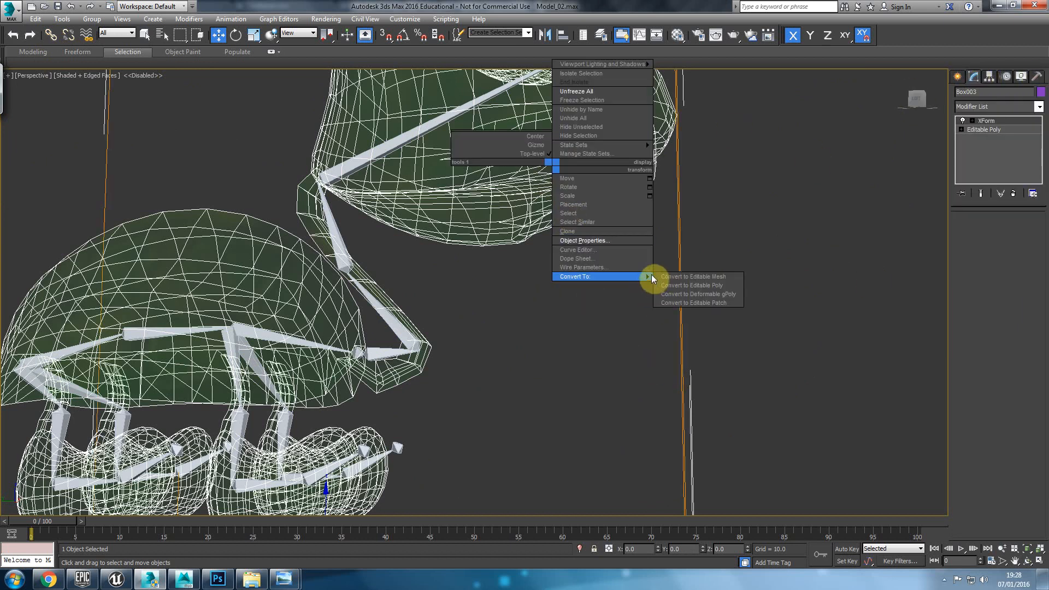
left_click(680, 286)
Add a Skin modifier to the character mesh.
left_click(990, 107)
type("skin")
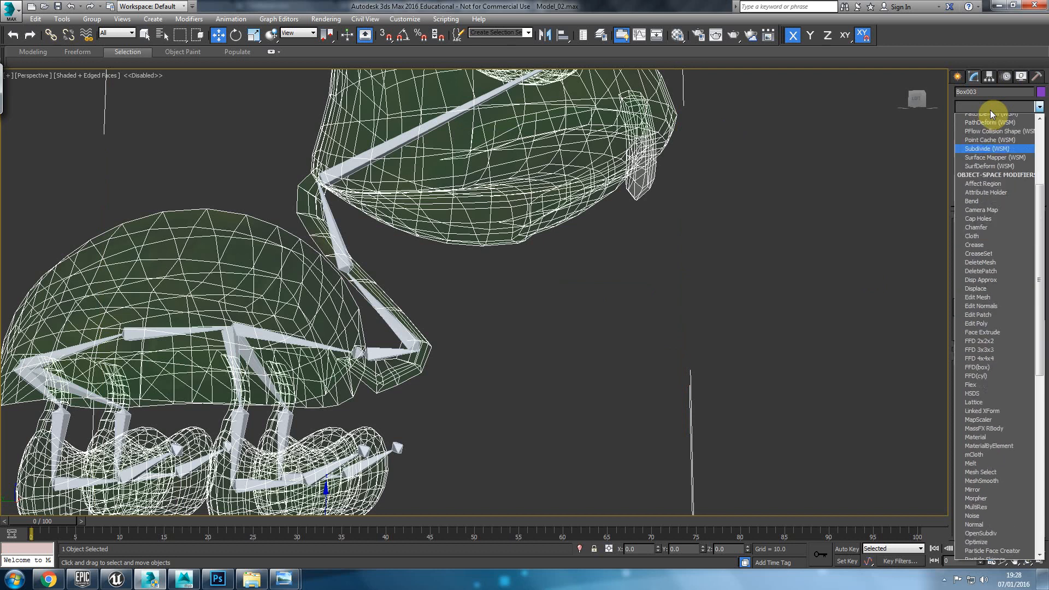
key("Return")
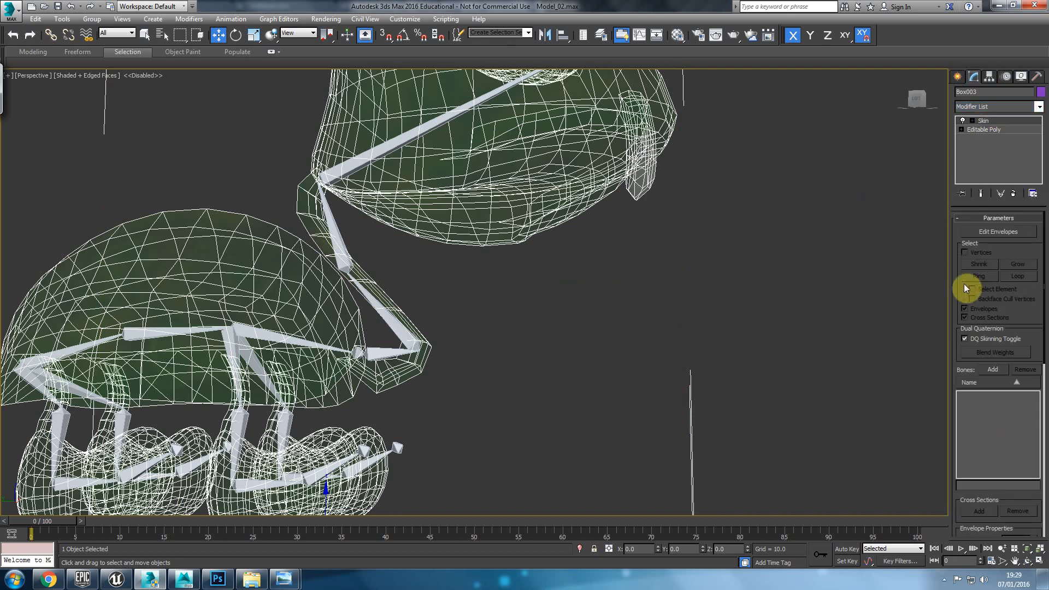
Add all bones in the expanded hierarchy, from Bone001 to the end of the list, to the Skin modifier.
left_click(995, 232)
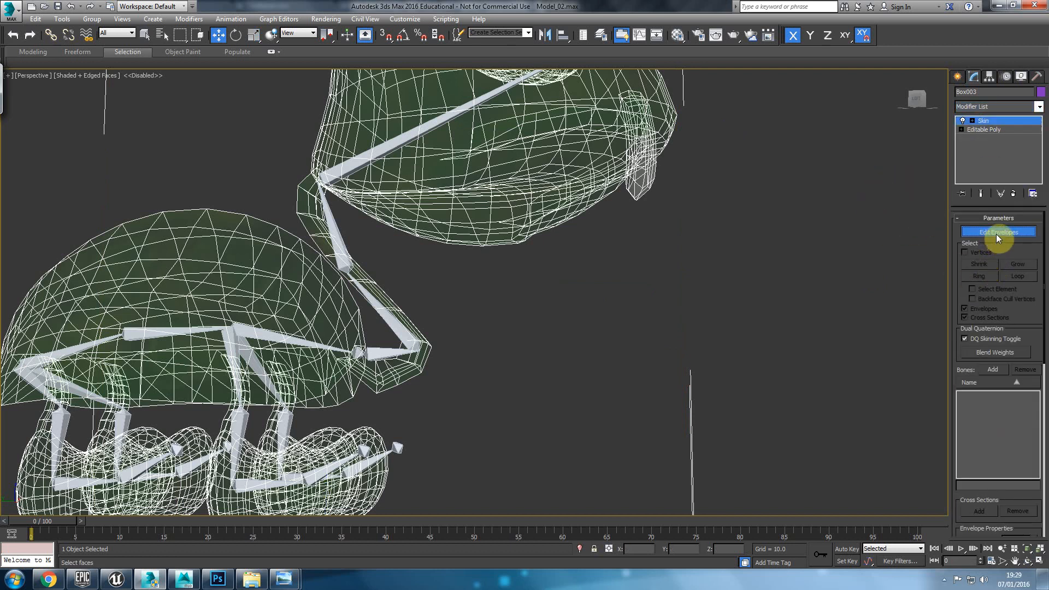
left_click(991, 373)
left_click(12, 74)
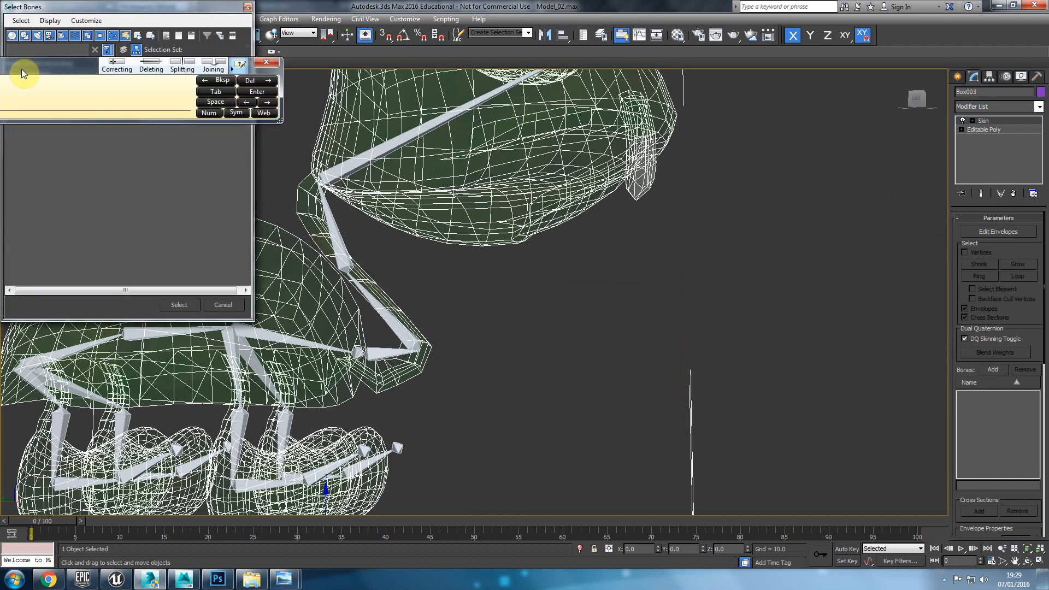
left_click(690, 61)
left_click_drag(218, 8, 533, 69)
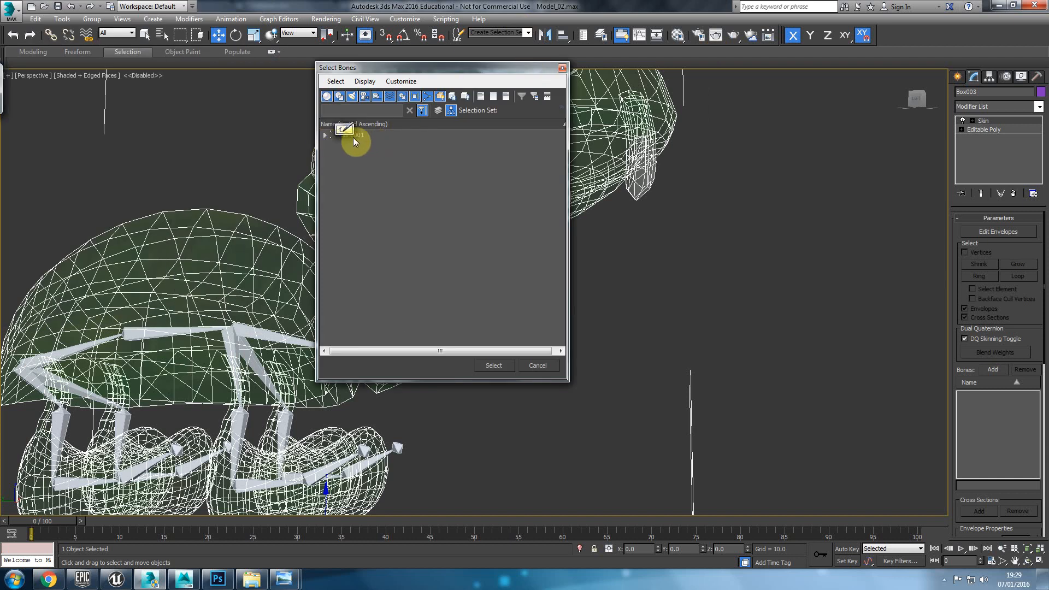
left_click(355, 136)
left_click(365, 81)
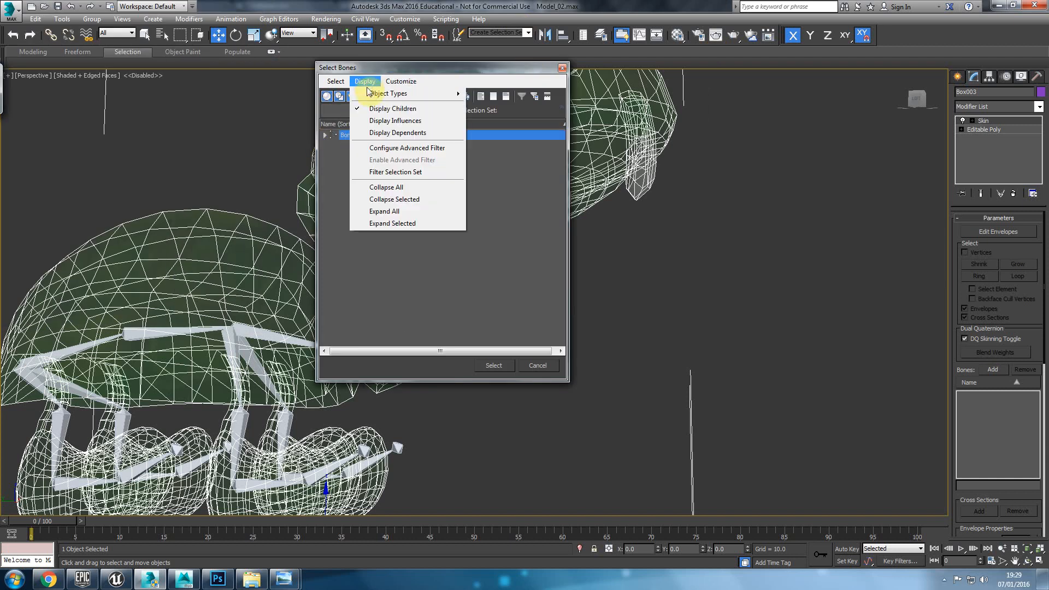
left_click(413, 210)
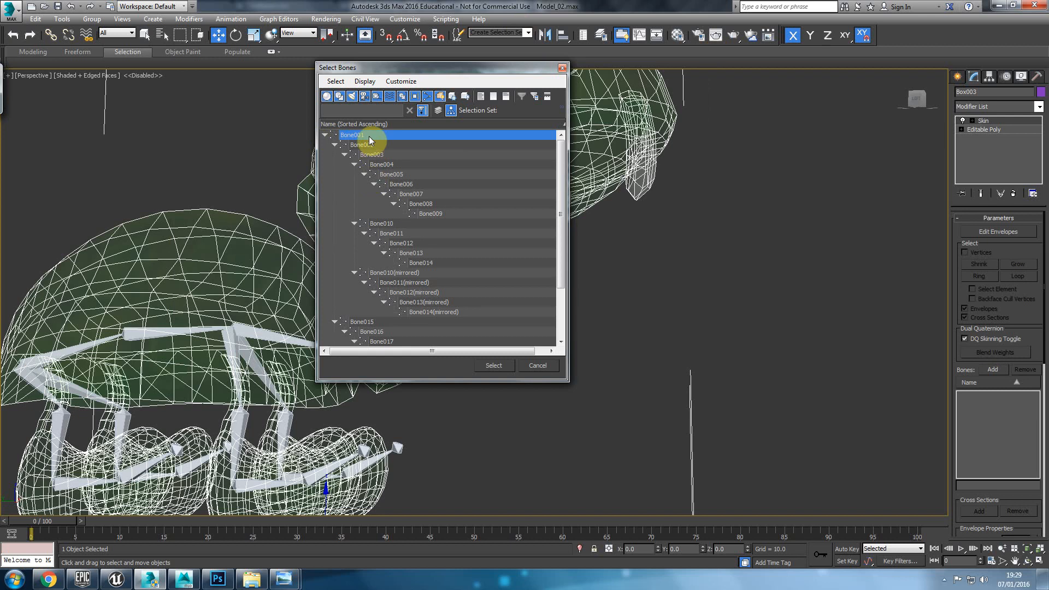
scroll(369, 141, "down", 3)
left_click(417, 343, "shift")
left_click(484, 365)
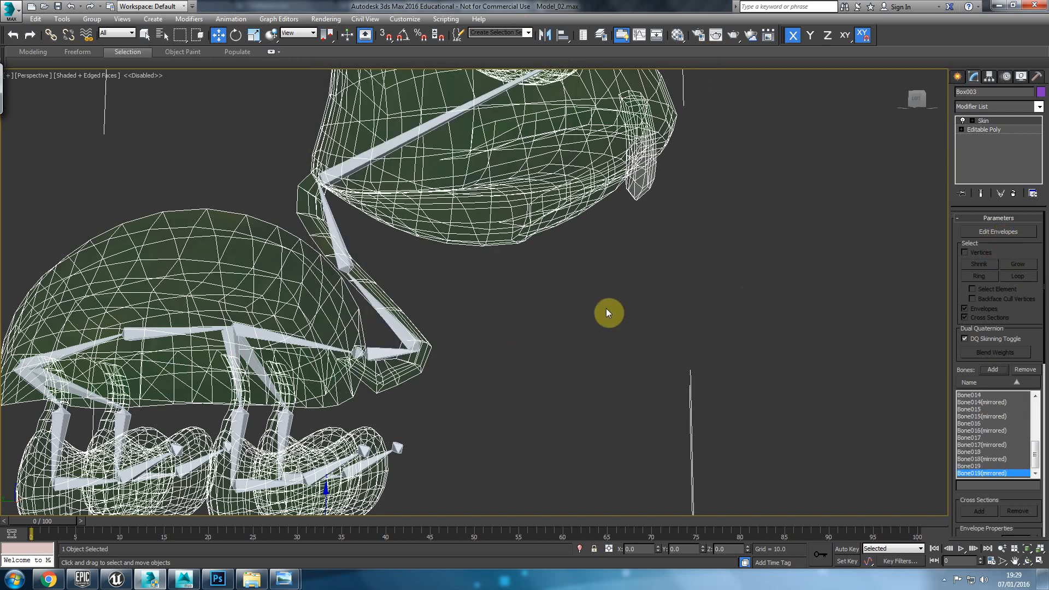
View the character from the left, enable envelope editing and select the Bone002 envelope in the middle of the body.
key("l")
scroll(510, 300, "down", 4)
scroll(424, 363, "up", 4)
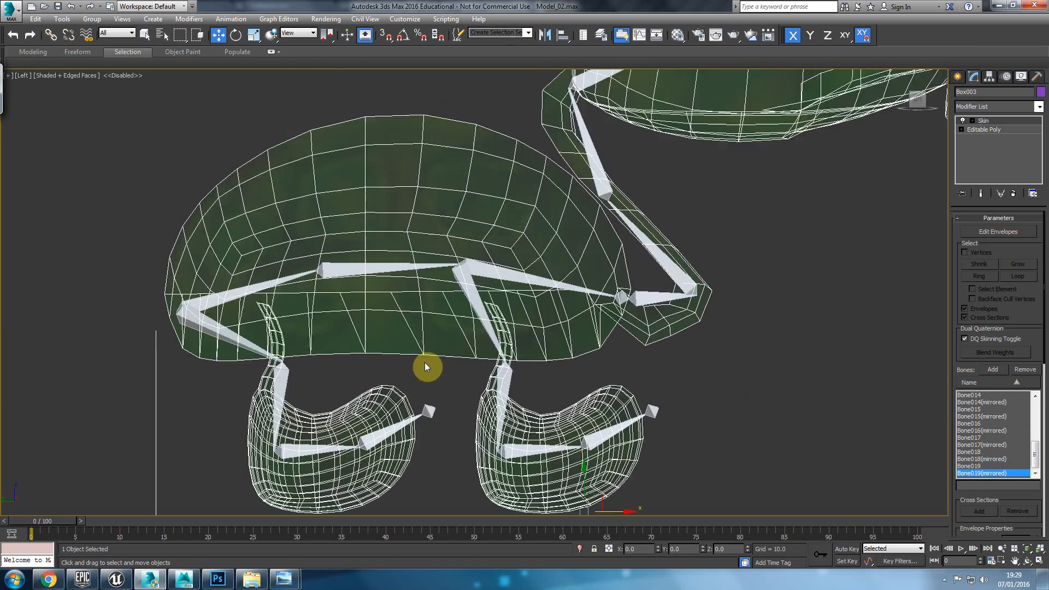
left_click(1017, 236)
left_click(405, 265)
middle_click_drag(309, 327, 385, 339)
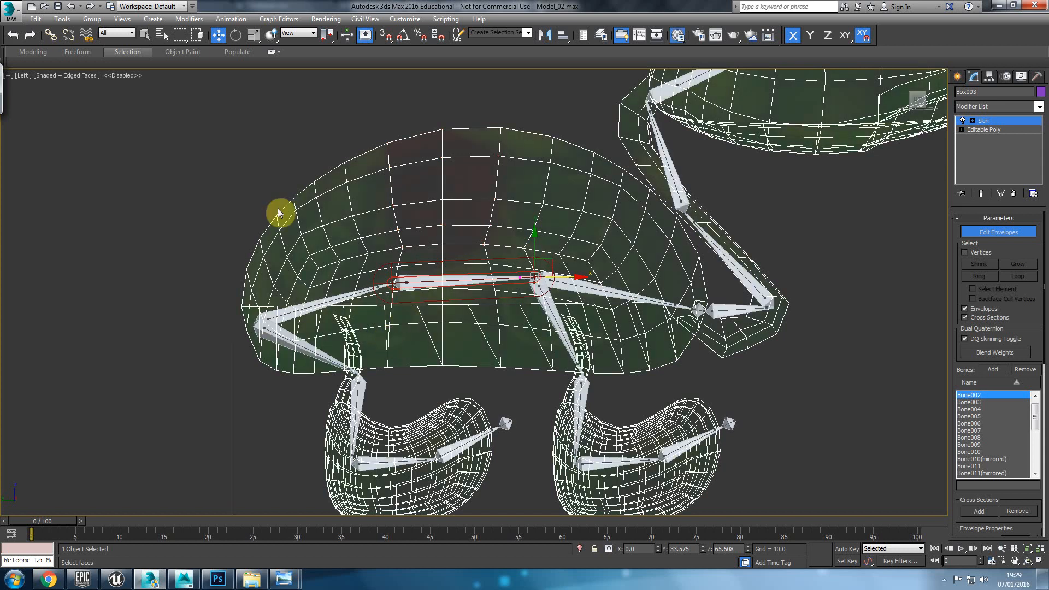
Replace the Dif.tga diffuse map of the 01 - Default material with an empty Bitmap map.
key("m")
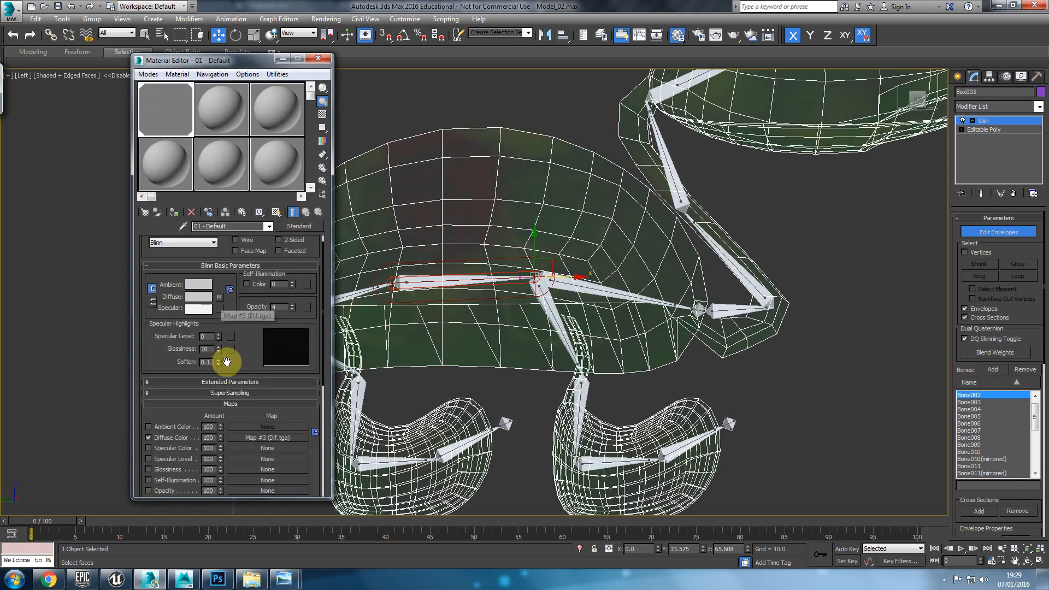
left_click(261, 436)
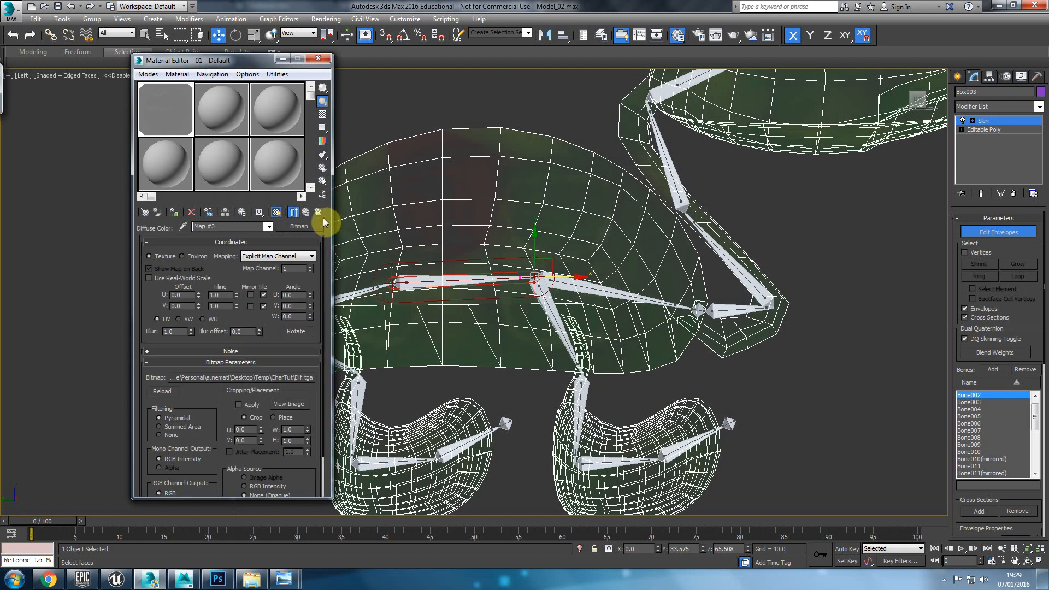
left_click(282, 225)
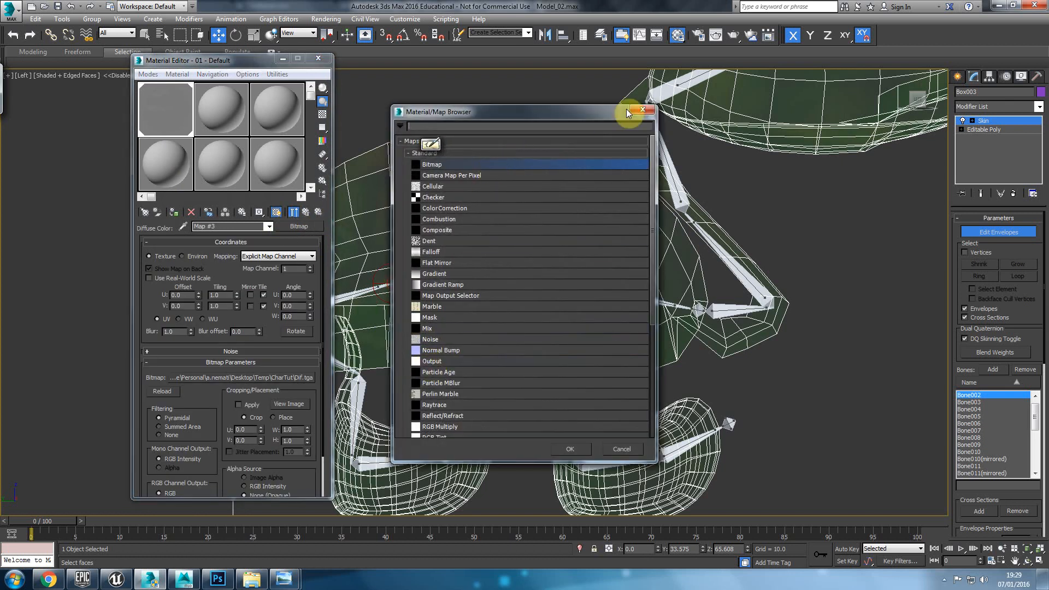
left_click(643, 114)
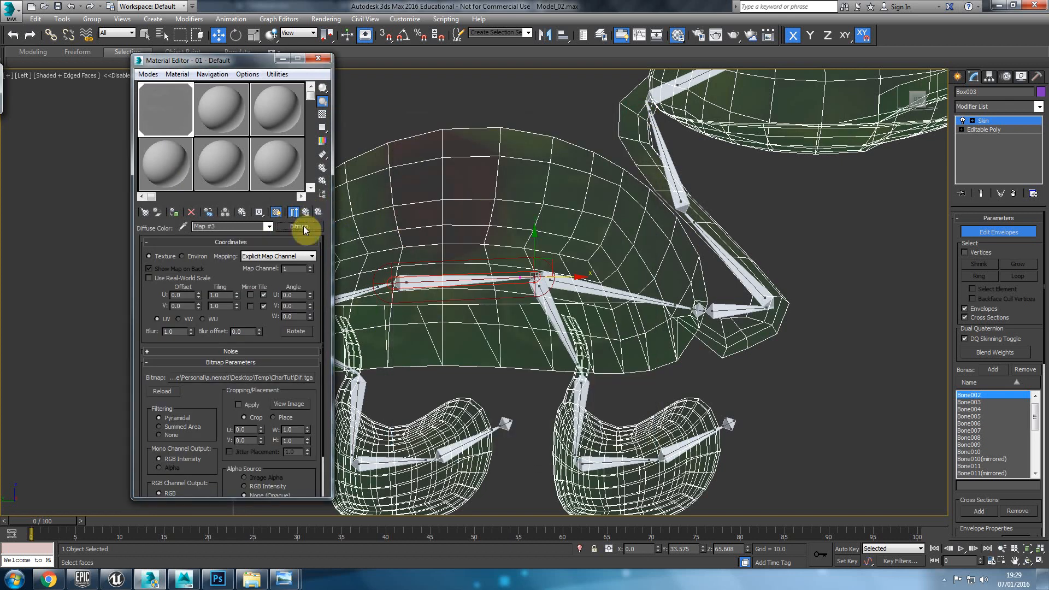
left_click(300, 228)
double_click(430, 167)
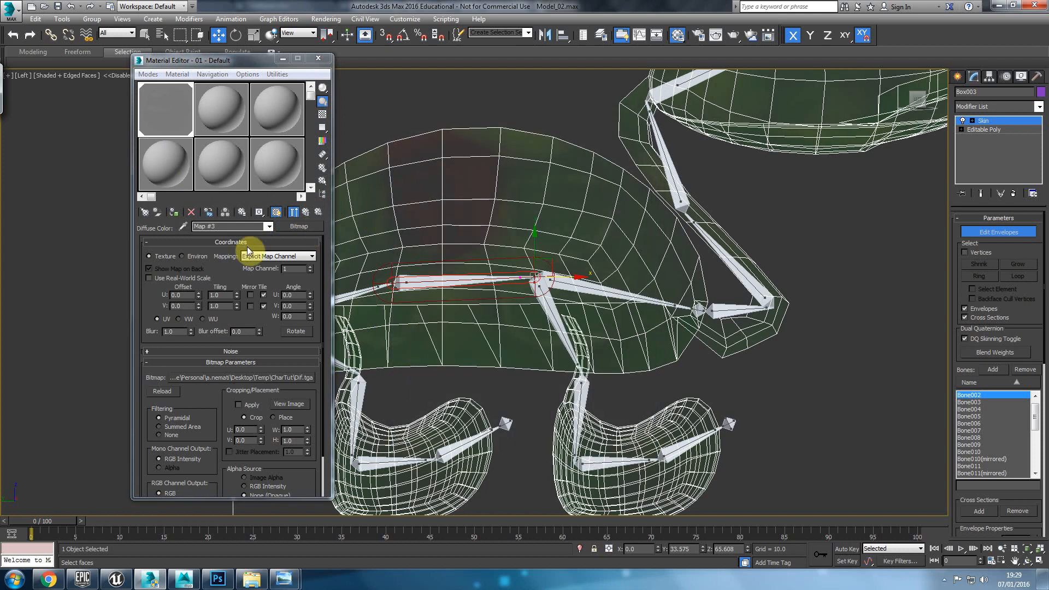
left_click(350, 444)
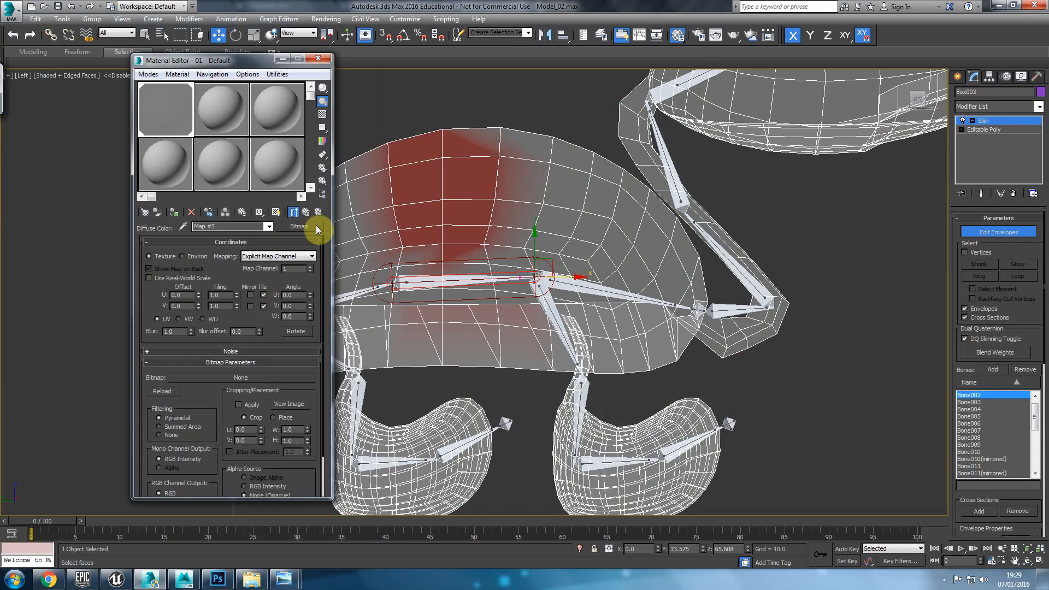
left_click(306, 214)
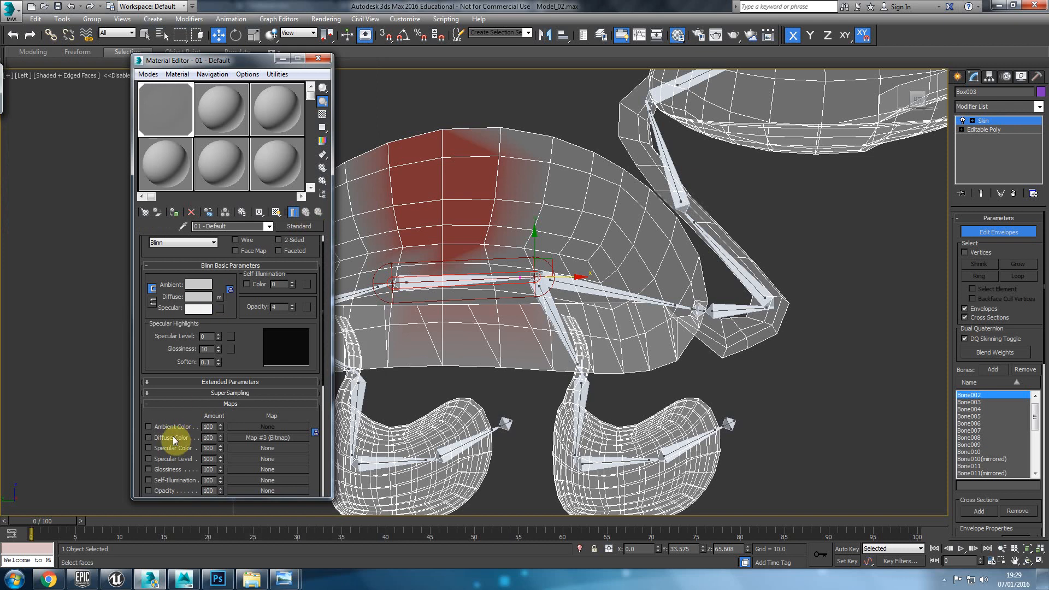
Set the opacity of the 01 - Default material to 100 so the mesh displays solid.
scroll(497, 314, "up", 5)
key("F3")
key("F3")
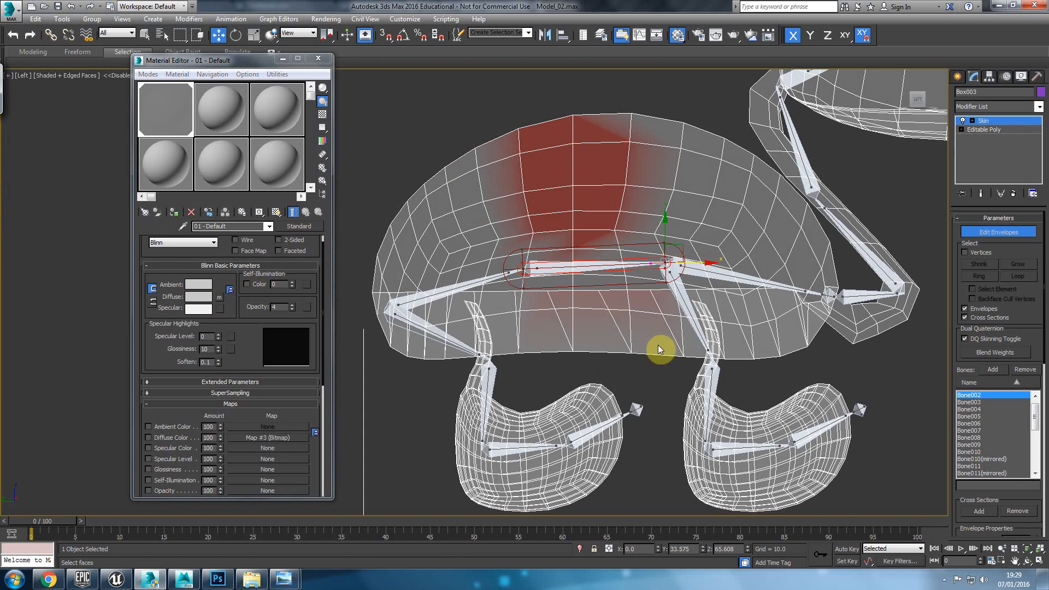
left_click_drag(293, 306, 339, 538)
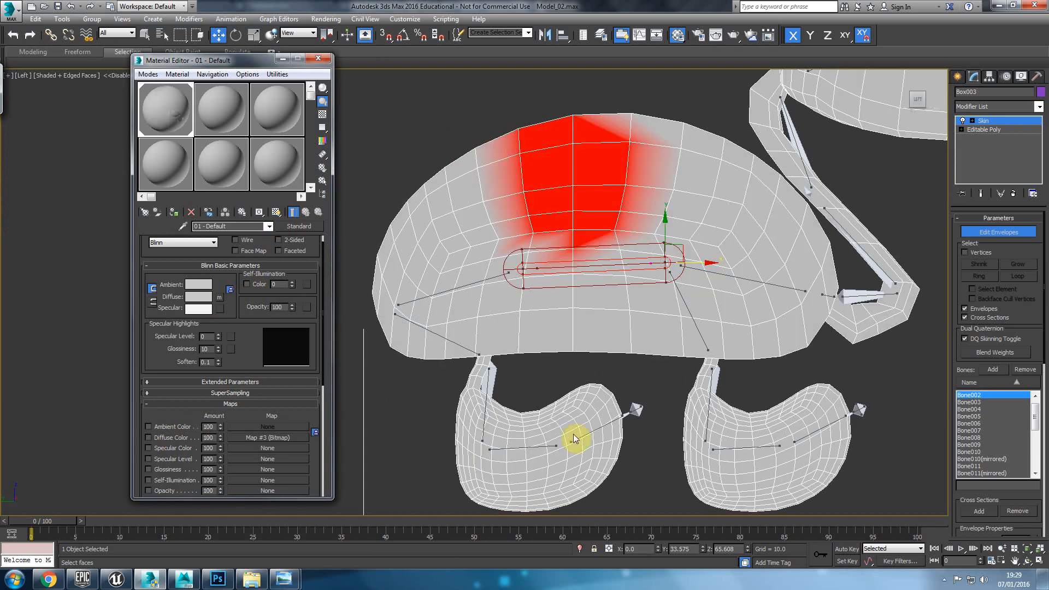
Examine the weight influence of the rear spine bone and the rear upper leg bone on the shell.
middle_click_drag(567, 297, 558, 317)
left_click(475, 299)
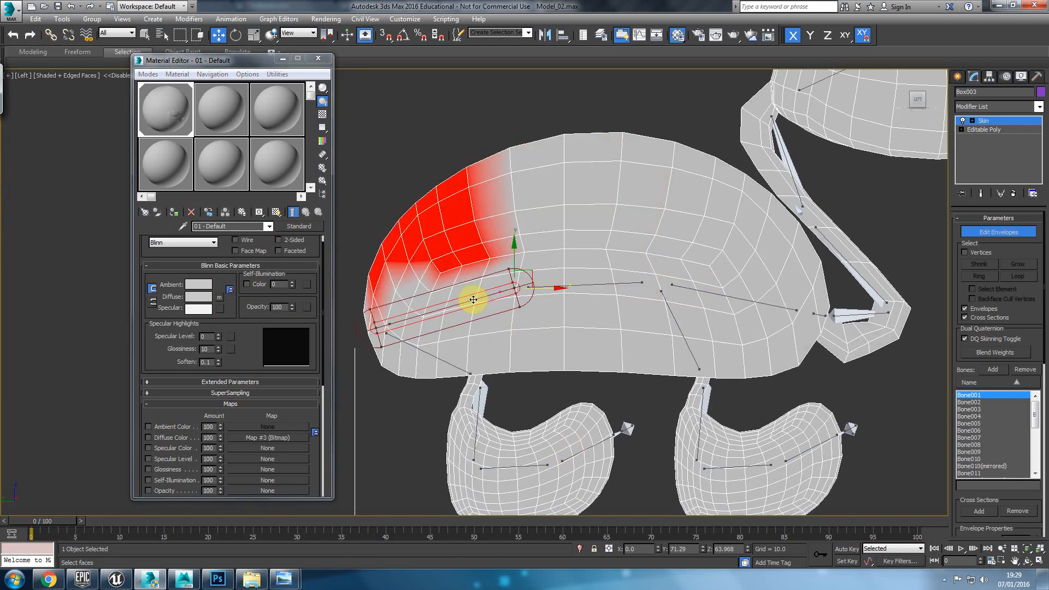
middle_click_drag(487, 305, 519, 289)
left_click(480, 349)
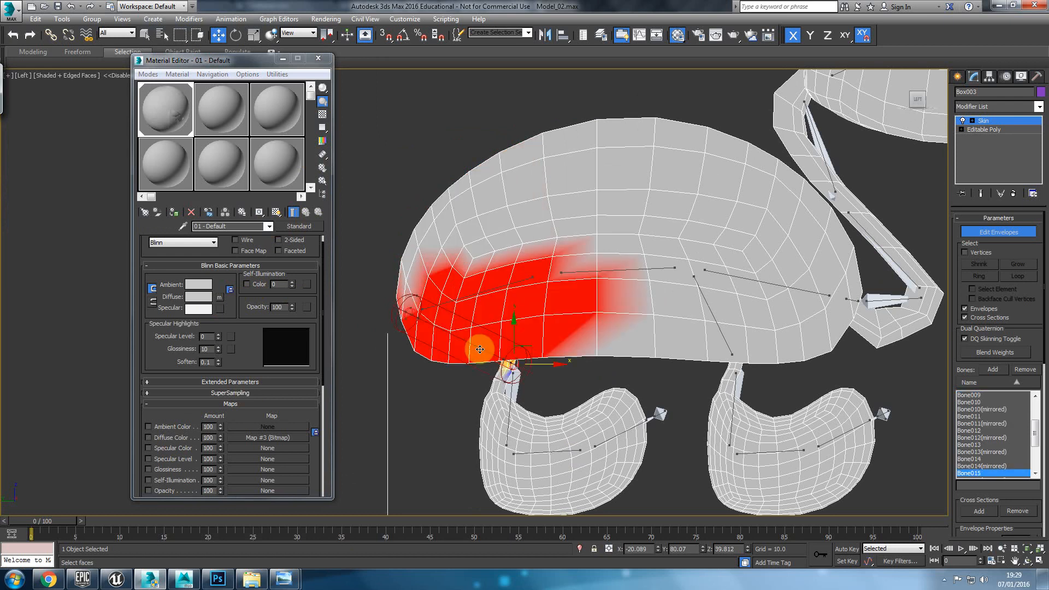
Select the vertices at the rear end of the shell and give them full weight 1 to Bone001 with the Weight Tool.
left_click(488, 286)
middle_click_drag(495, 301, 509, 290)
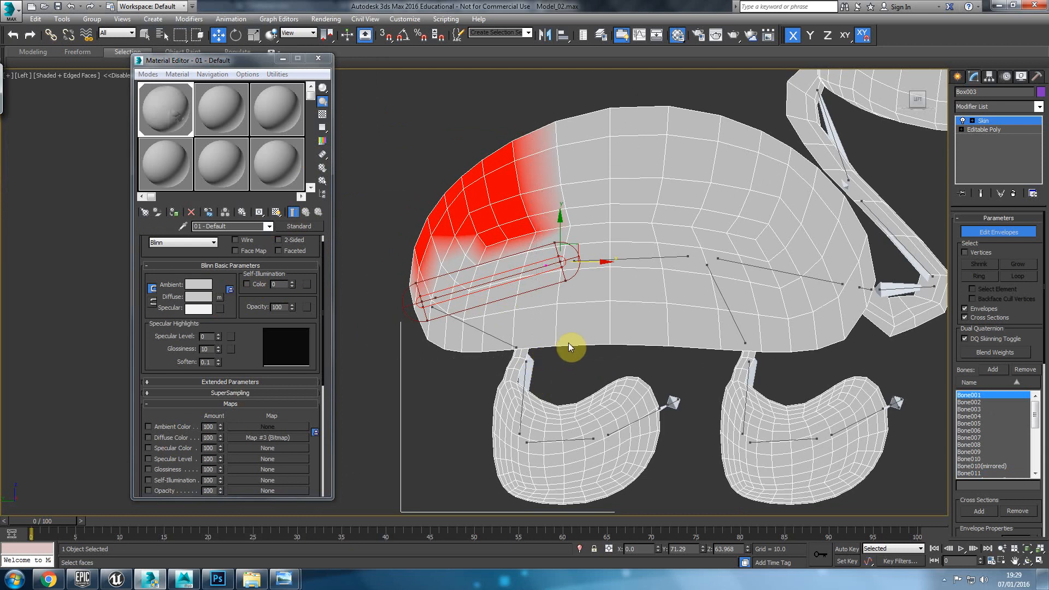
left_click(971, 253)
left_click_drag(384, 116, 535, 411)
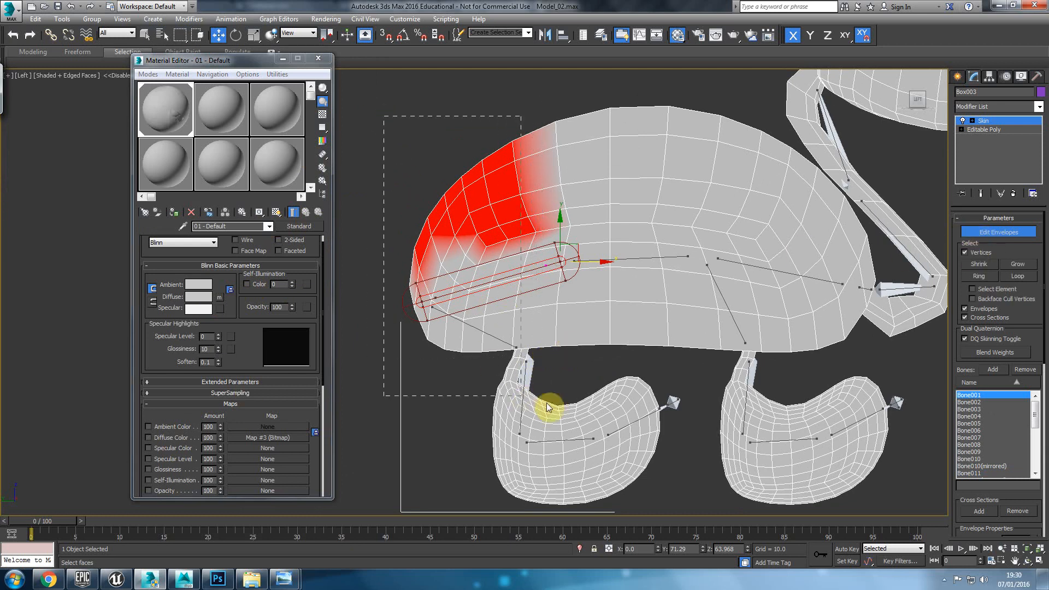
left_click_drag(549, 359, 545, 358)
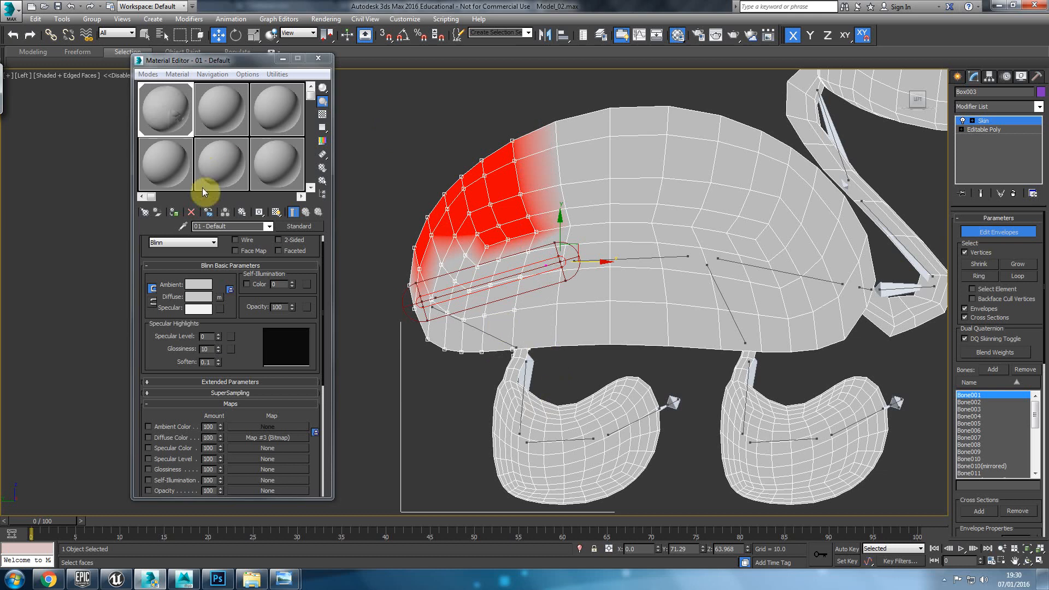
scroll(1032, 412, "down", 5)
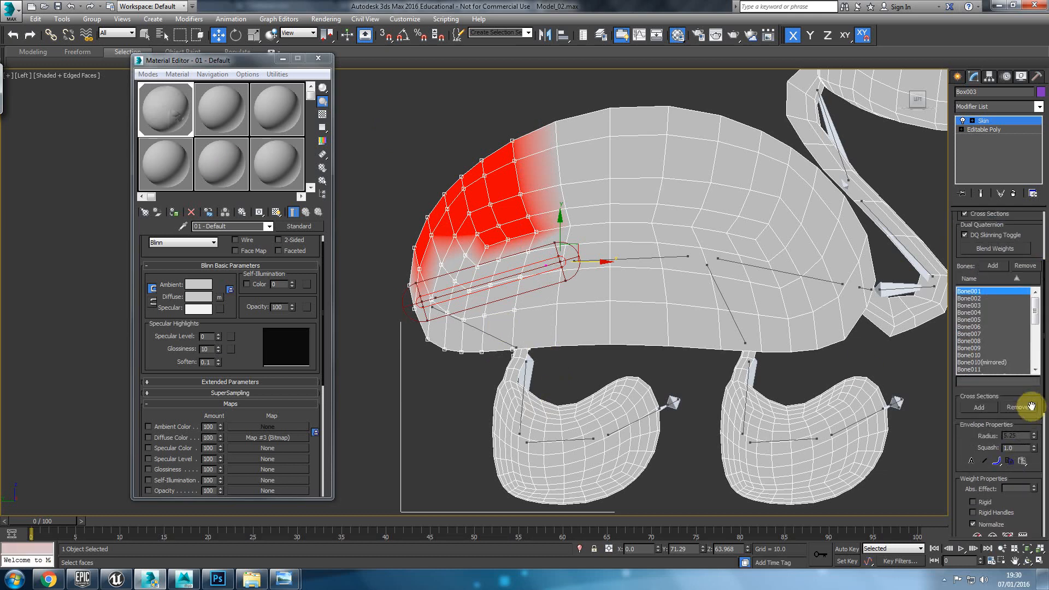
left_click(968, 457)
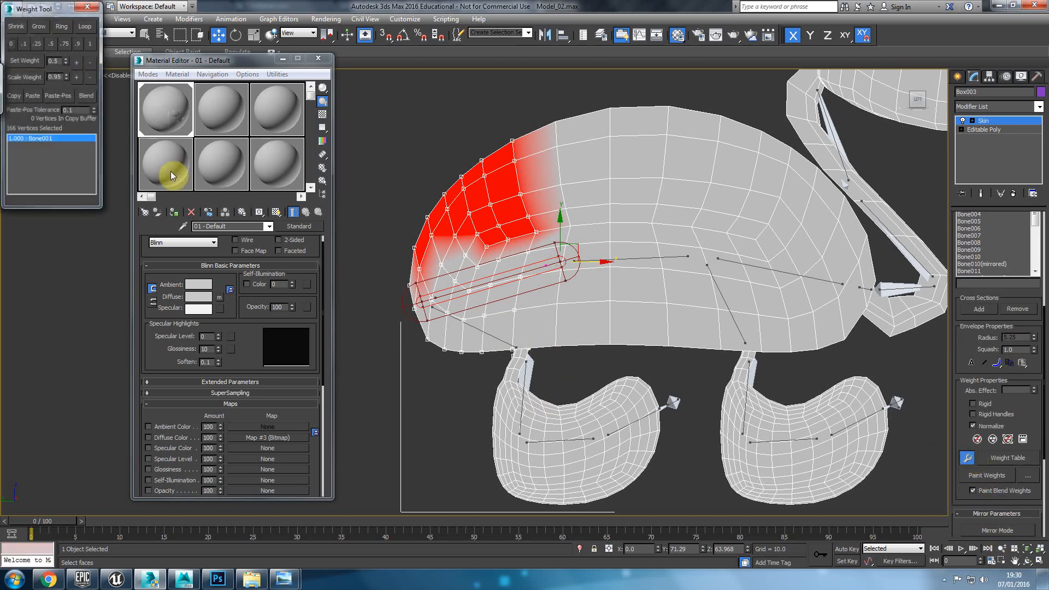
left_click(89, 44)
middle_click_drag(686, 253, 637, 262)
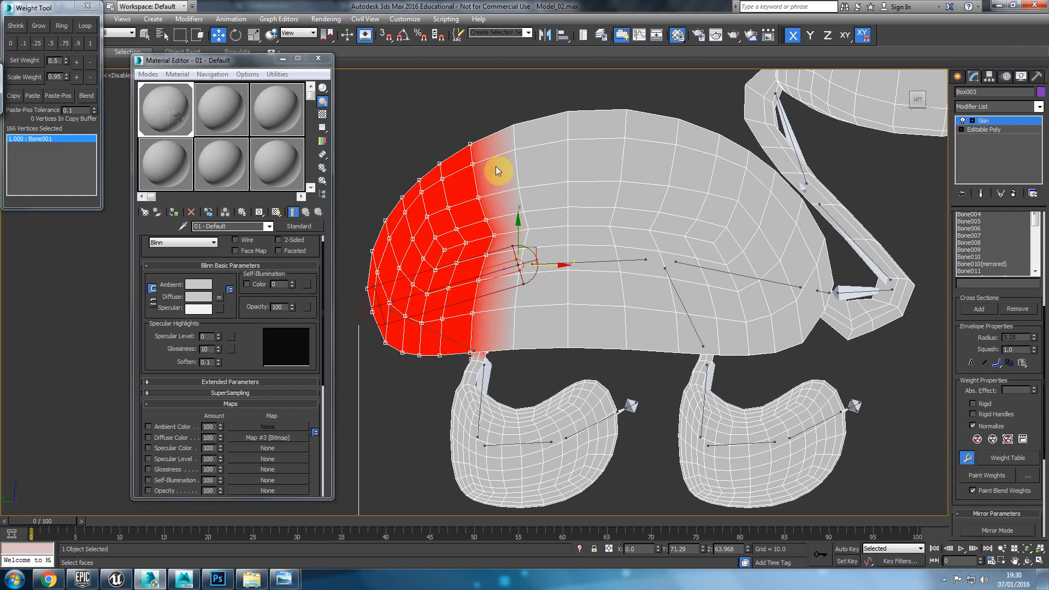
Select the vertex loop at the boundary of Bone001's weighted area and weight it 0.25 to Bone002, leaving 0.75 on Bone001.
left_click_drag(473, 241, 506, 178)
left_click(473, 166)
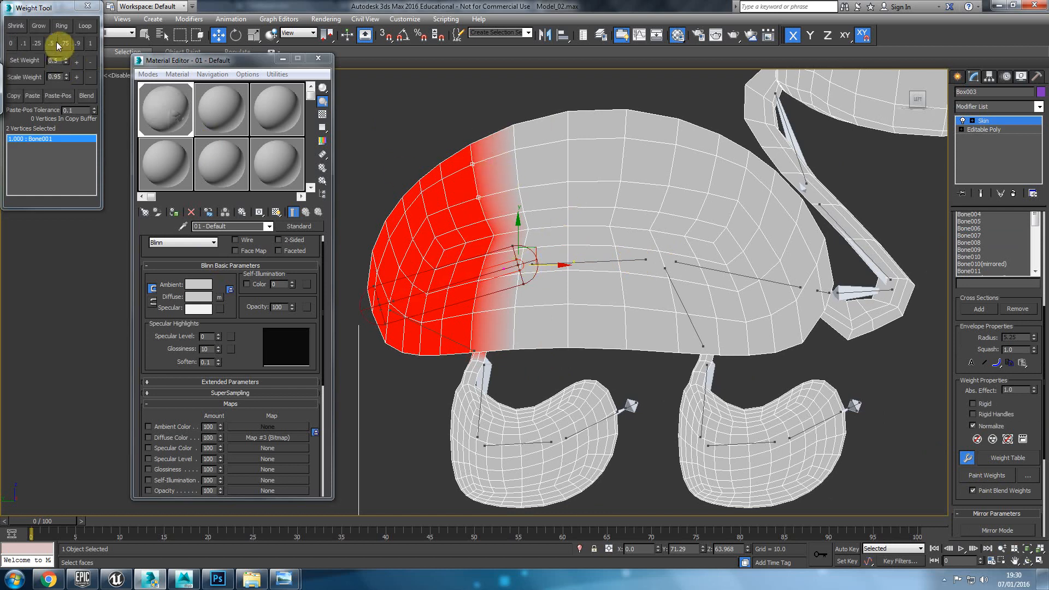
left_click(85, 26)
middle_click_drag(593, 350, 511, 367, "alt")
key("l")
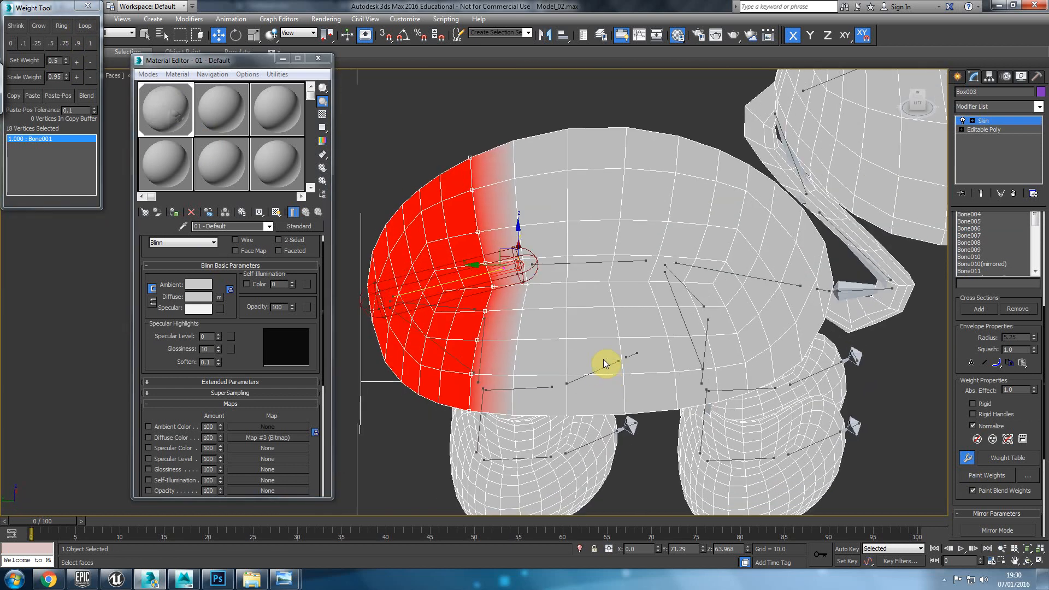
scroll(503, 311, "up", 5)
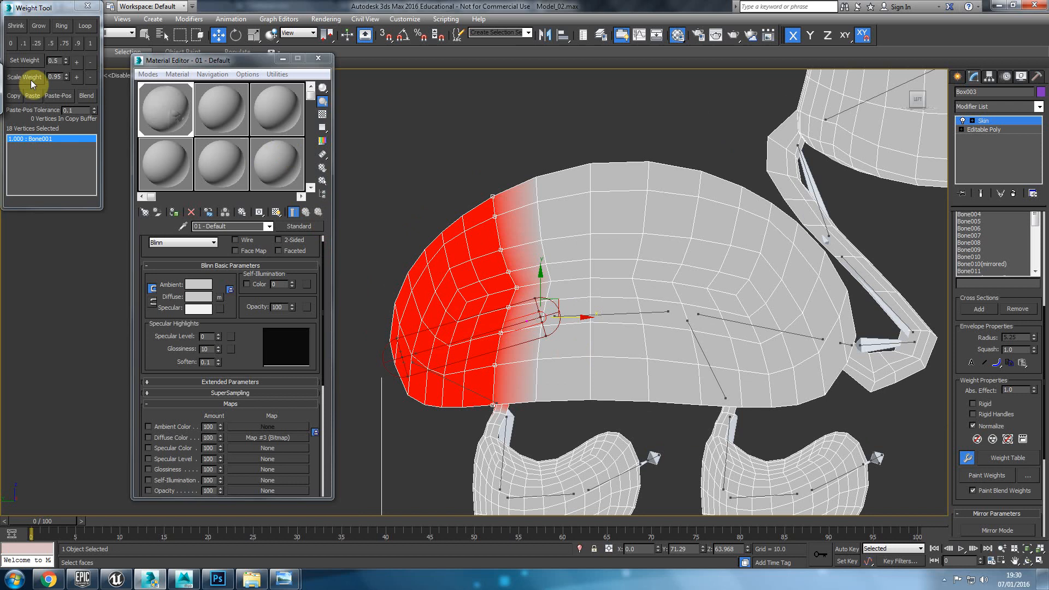
left_click(65, 43)
middle_click_drag(527, 261, 523, 239)
left_click(599, 294)
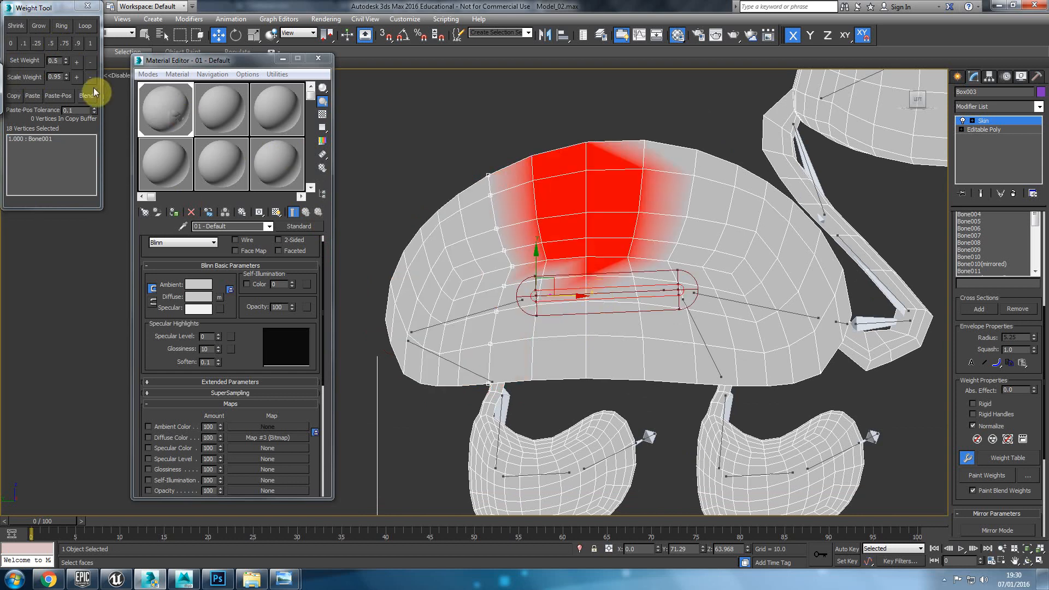
left_click(37, 43)
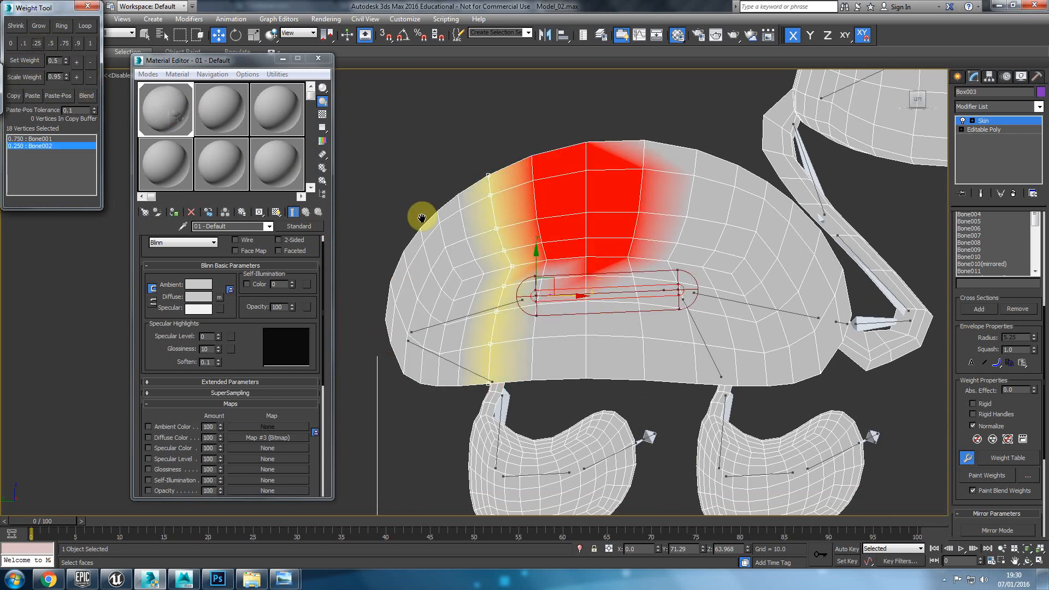
Weight the next vertex loop forward on the shell 0.5 to Bone001, and select the Bone002 envelope.
left_click(537, 220)
left_click(489, 311)
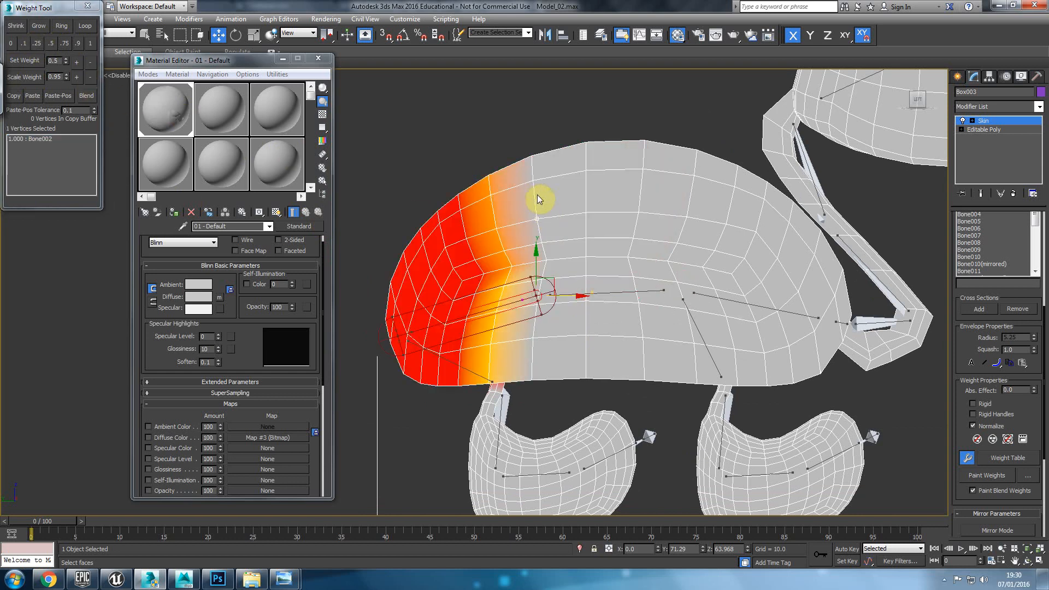
left_click(85, 26)
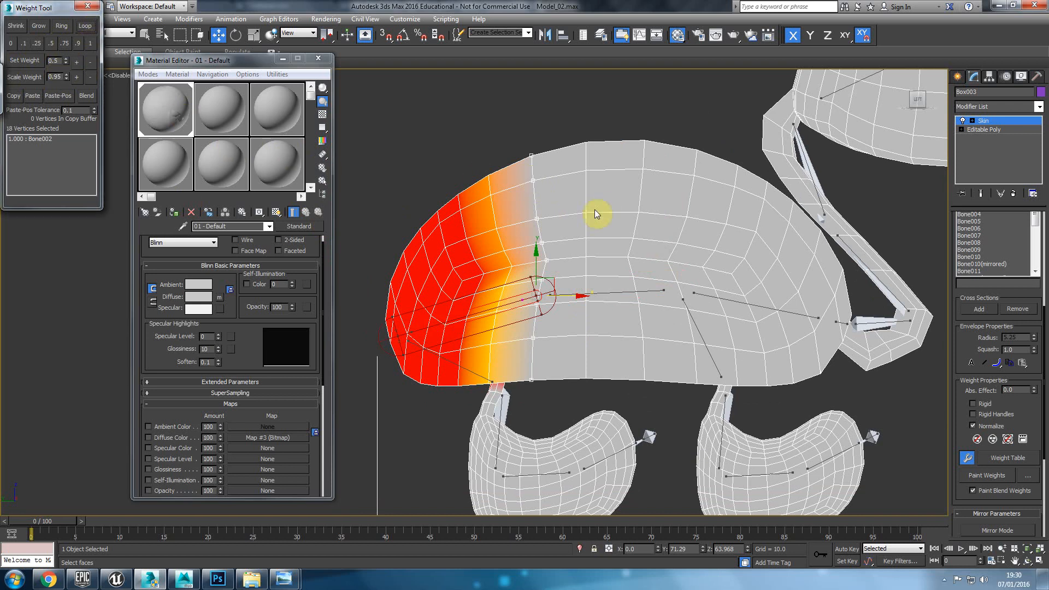
left_click(32, 60)
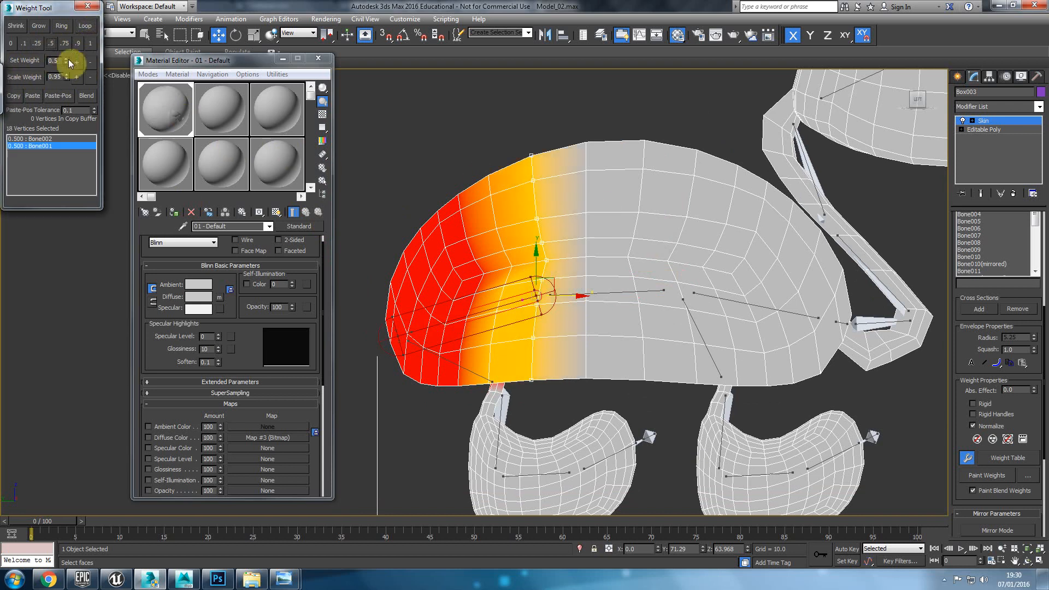
left_click(620, 293)
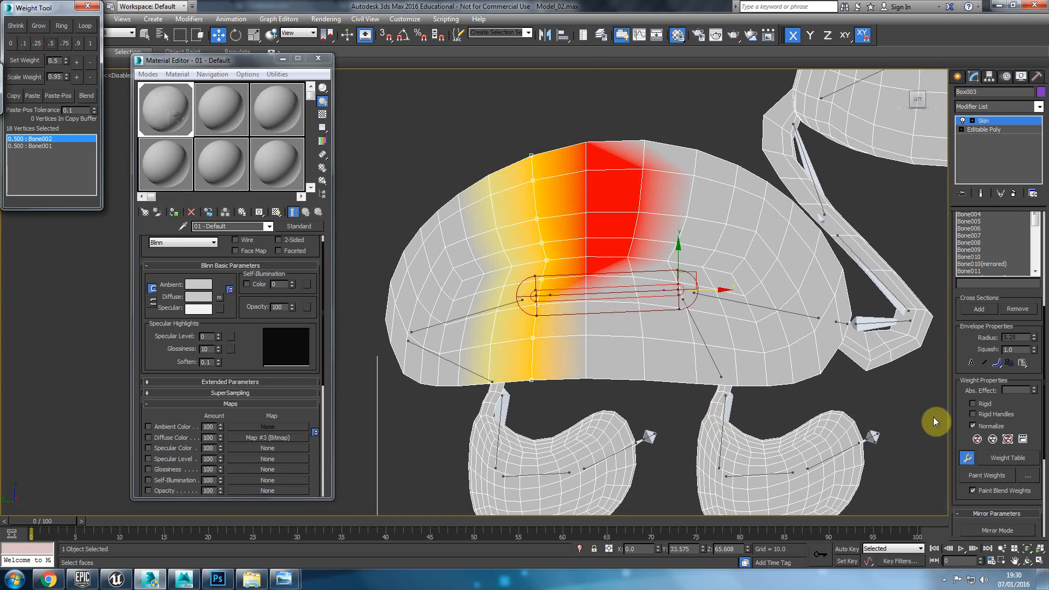
scroll(954, 428, "down", 15)
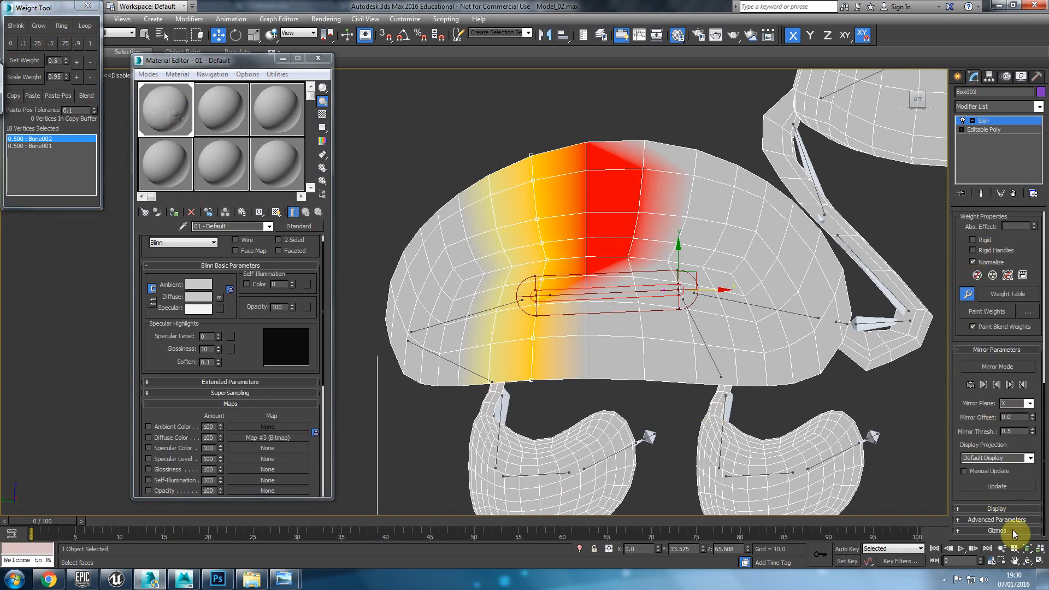
Remove zero weights, and weight the next vertex loop forward on the shell 0.9 to Bone002 and 0.1 to Bone001.
left_click(1008, 512)
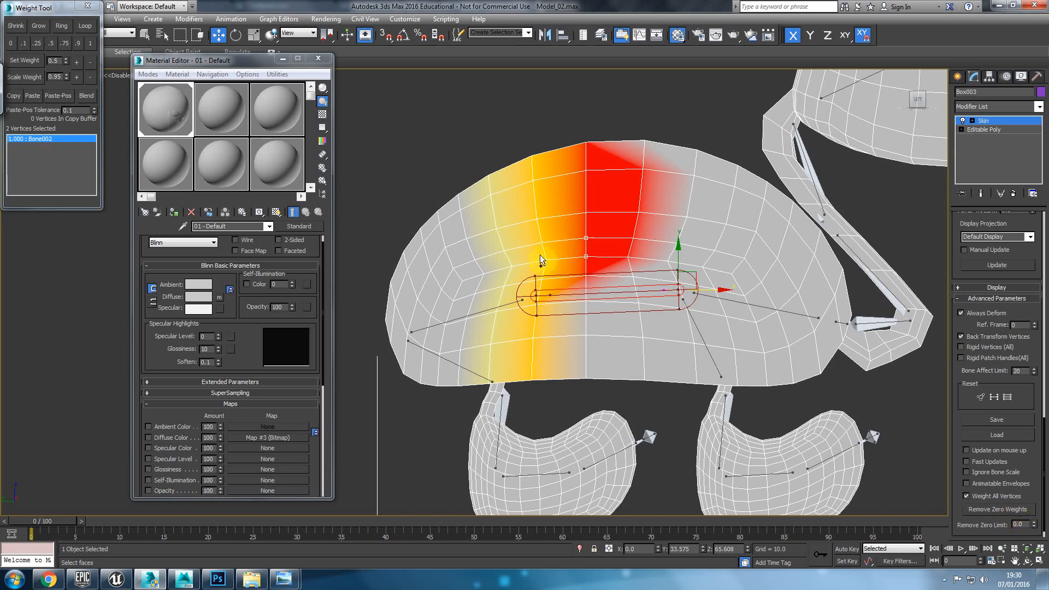
left_click(84, 27)
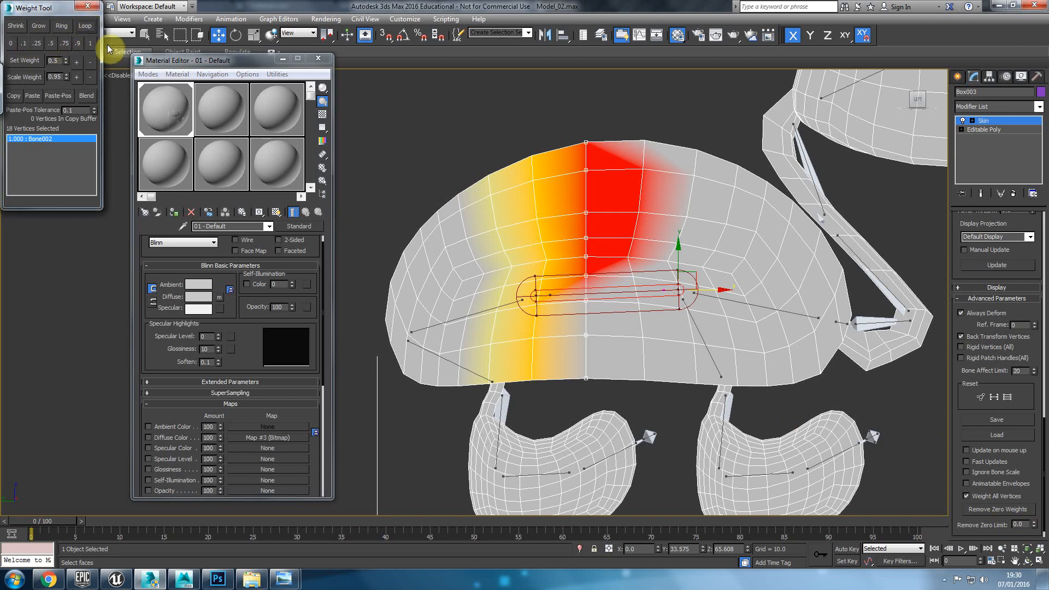
left_click(78, 43)
left_click(491, 310)
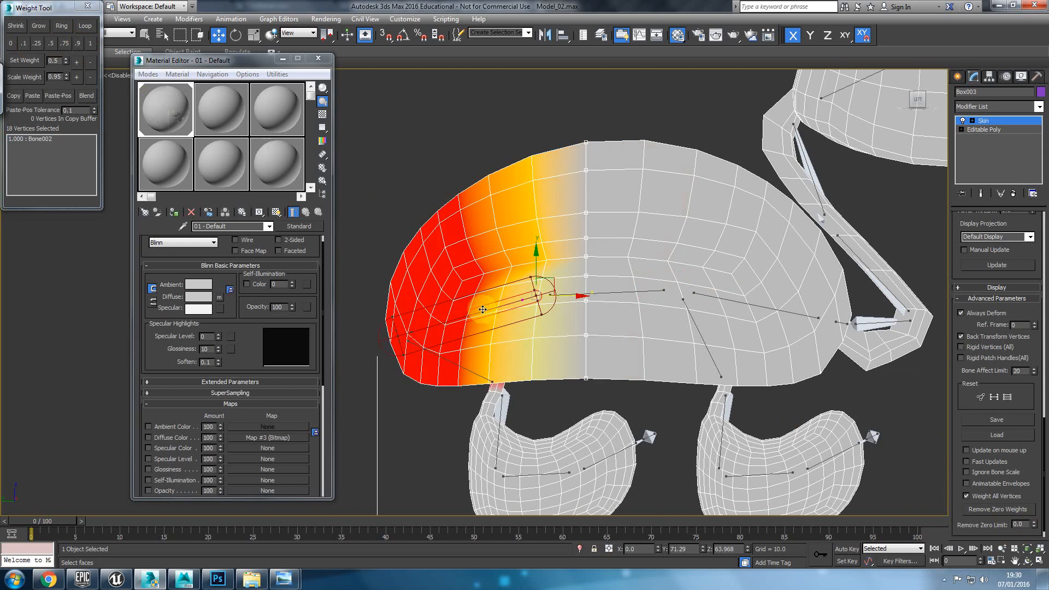
left_click(19, 46)
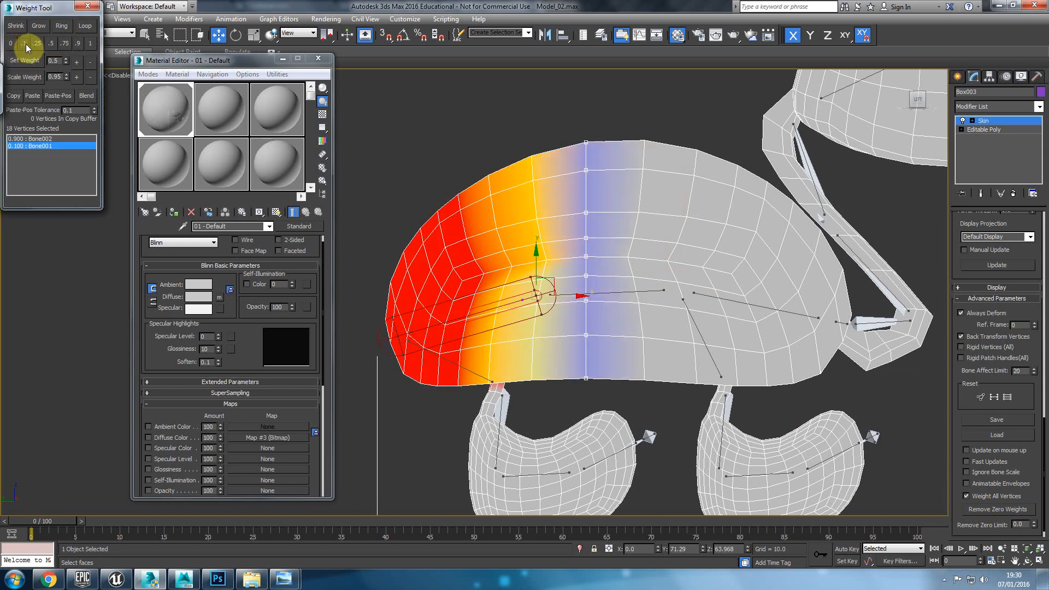
left_click(1008, 512)
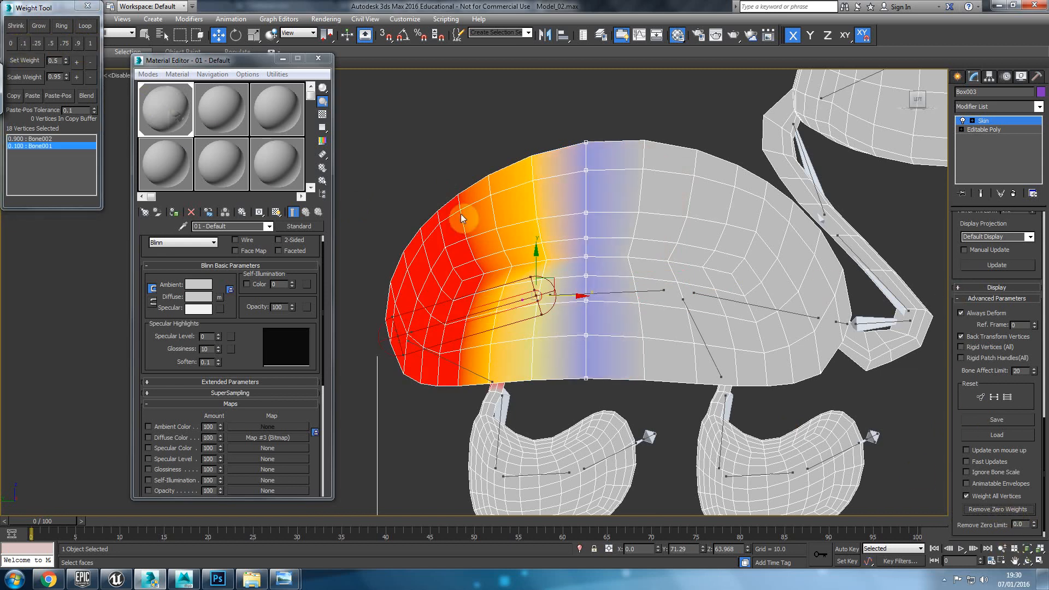
Weight the vertex loop just ahead of mid-shell 0.75 to Bone002 and 0.25 to Bone003, and remove the zero weights.
middle_click_drag(626, 236, 530, 212)
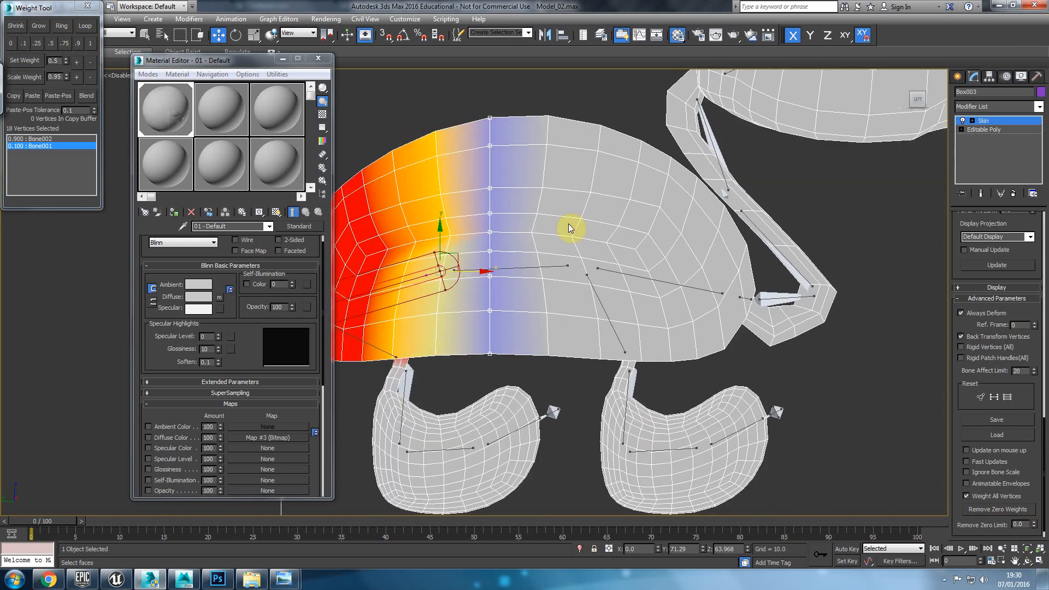
left_click(536, 226)
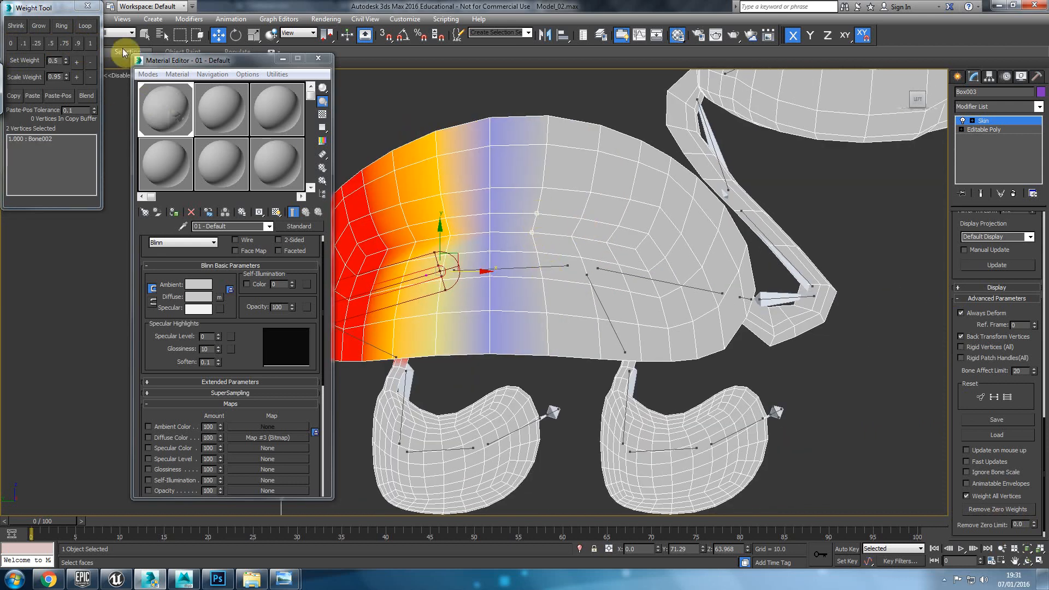
left_click(86, 26)
left_click(525, 276)
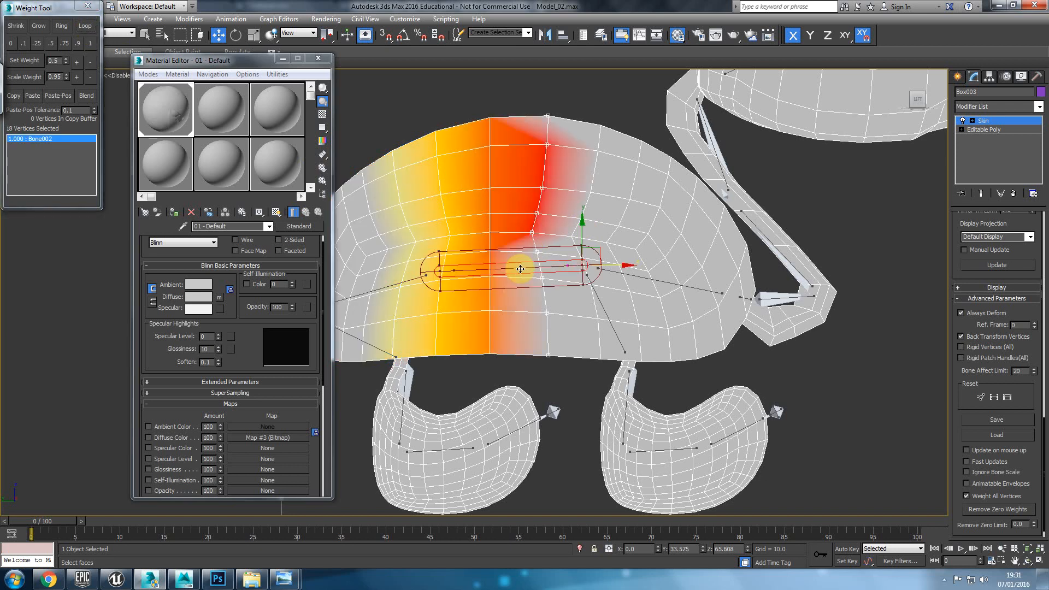
left_click(60, 44)
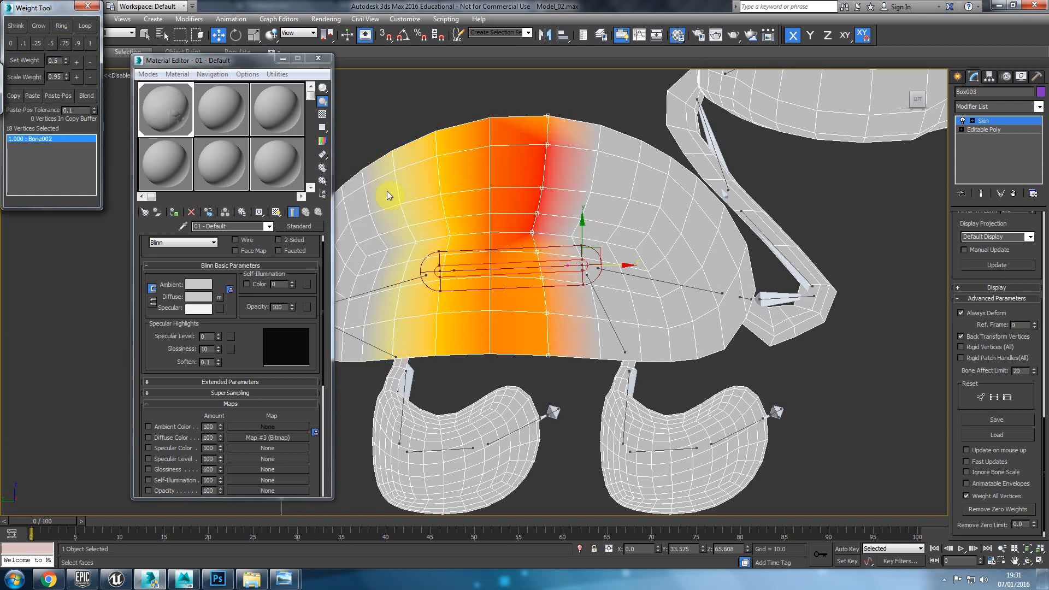
left_click(616, 274)
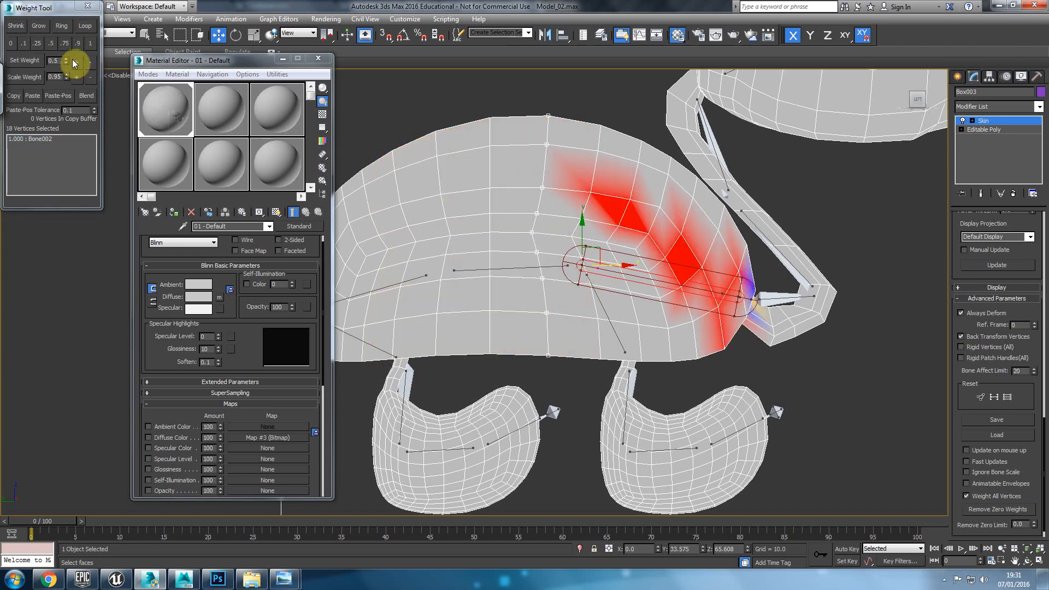
left_click(37, 43)
left_click(1013, 511)
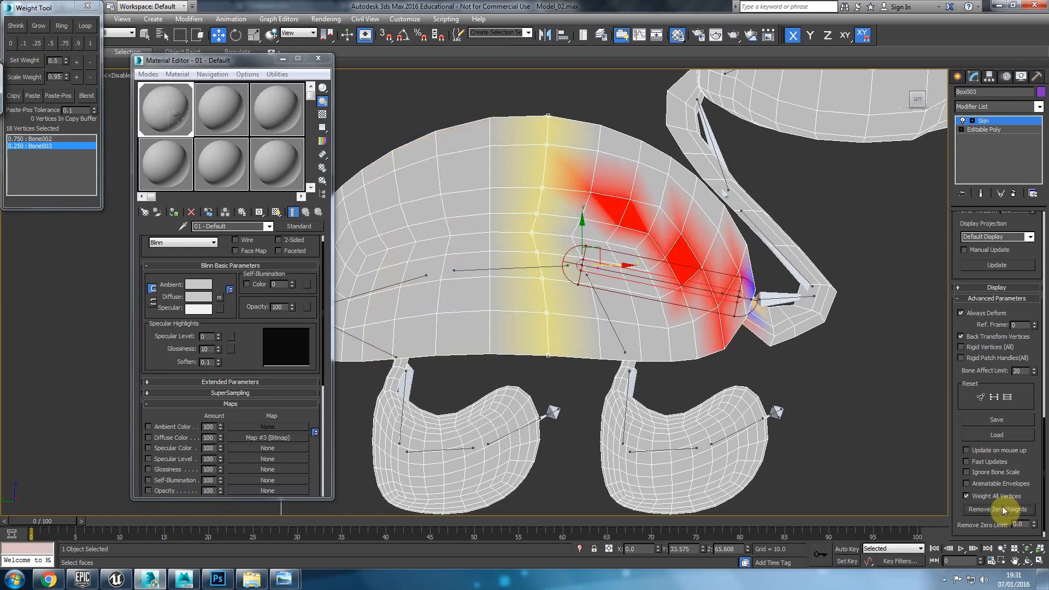
Weight the next forward vertex loop 0.5 each to Bone003 and Bone002, set Bone007 to 0, and remove the zero weights.
left_click(597, 152)
left_click(587, 193, "ctrl")
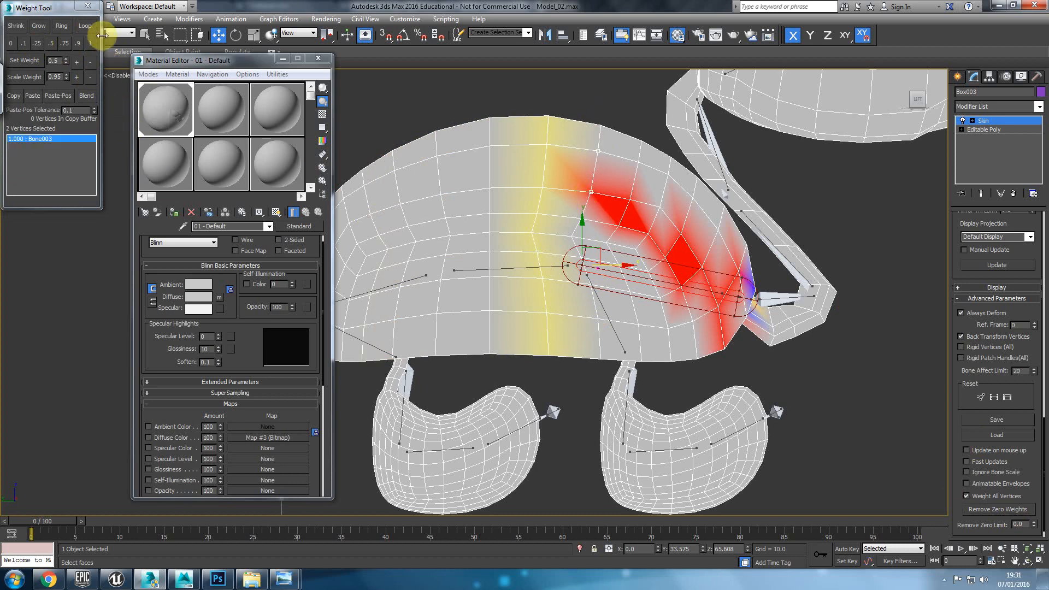
left_click(84, 28)
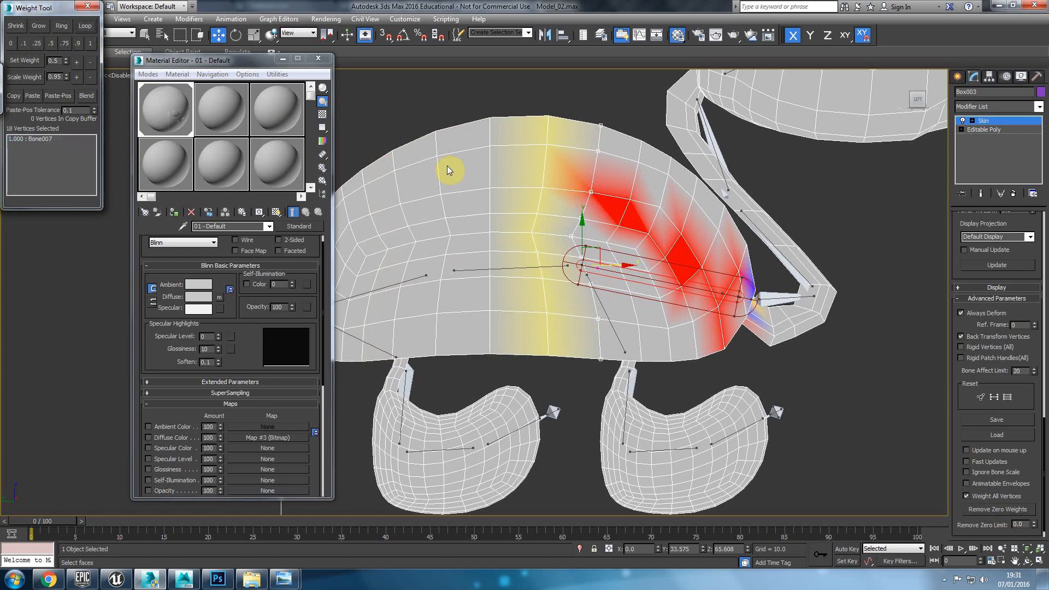
left_click(50, 43)
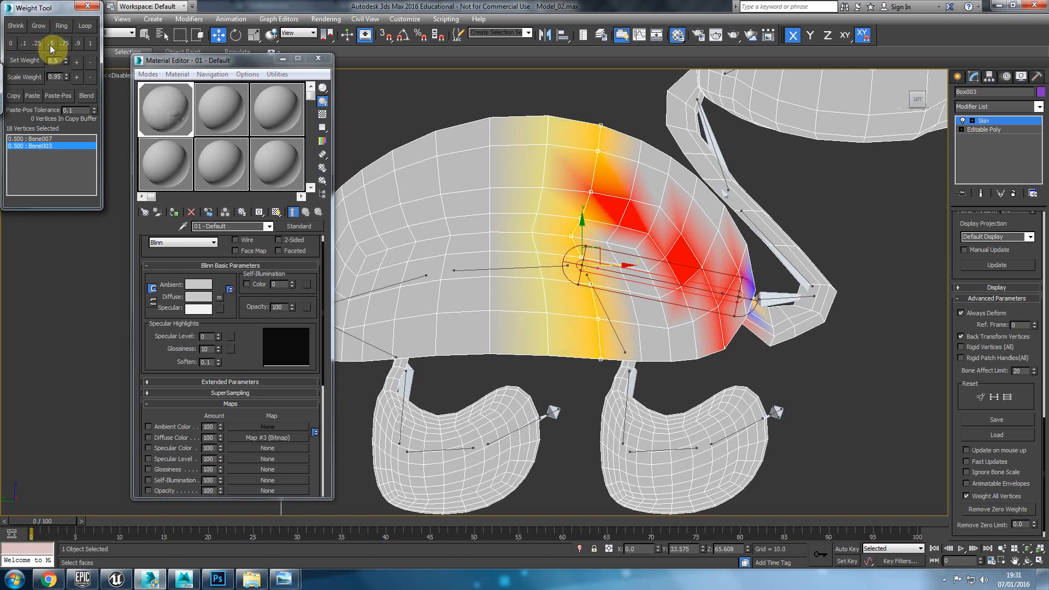
left_click(518, 266)
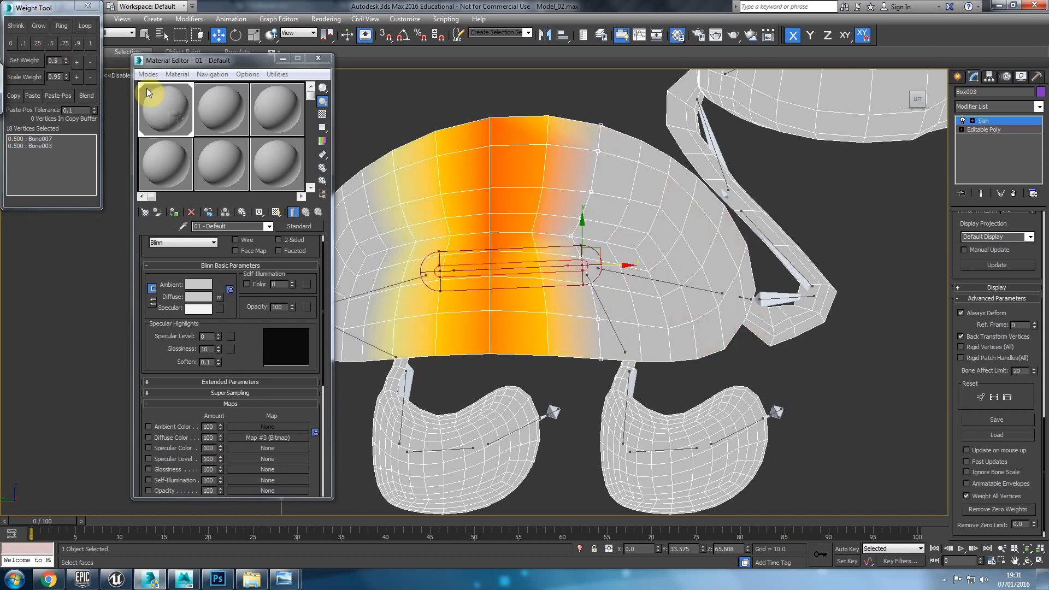
left_click(51, 43)
left_click(55, 140)
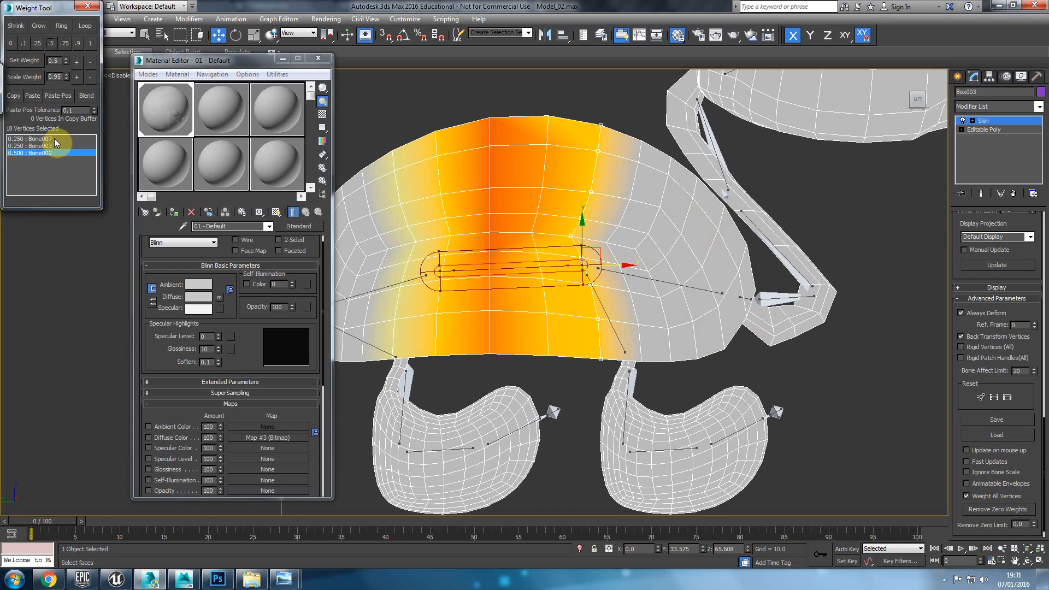
left_click(11, 43)
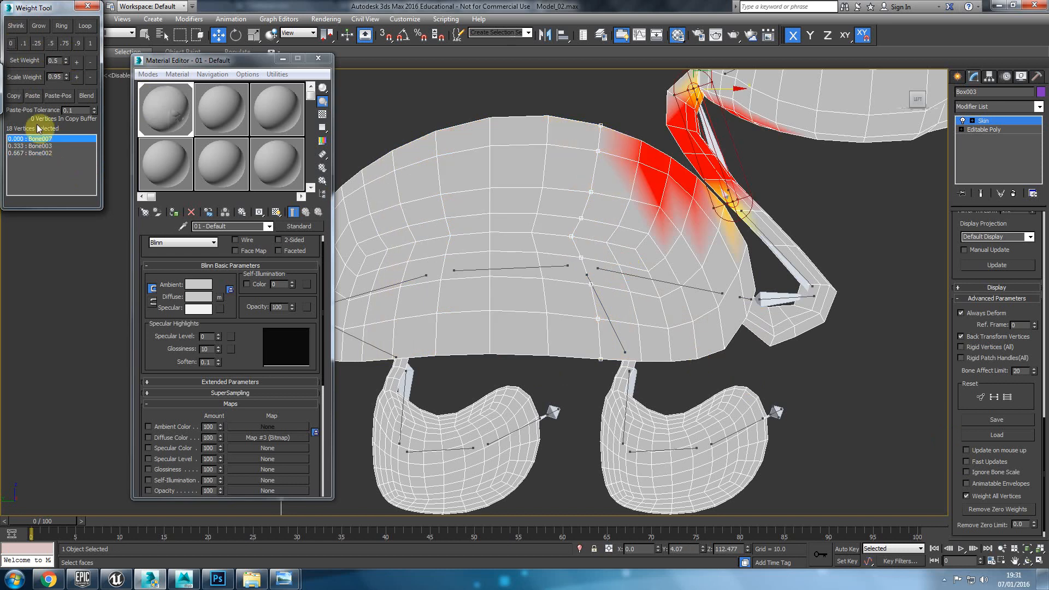
left_click(41, 145)
left_click(51, 43)
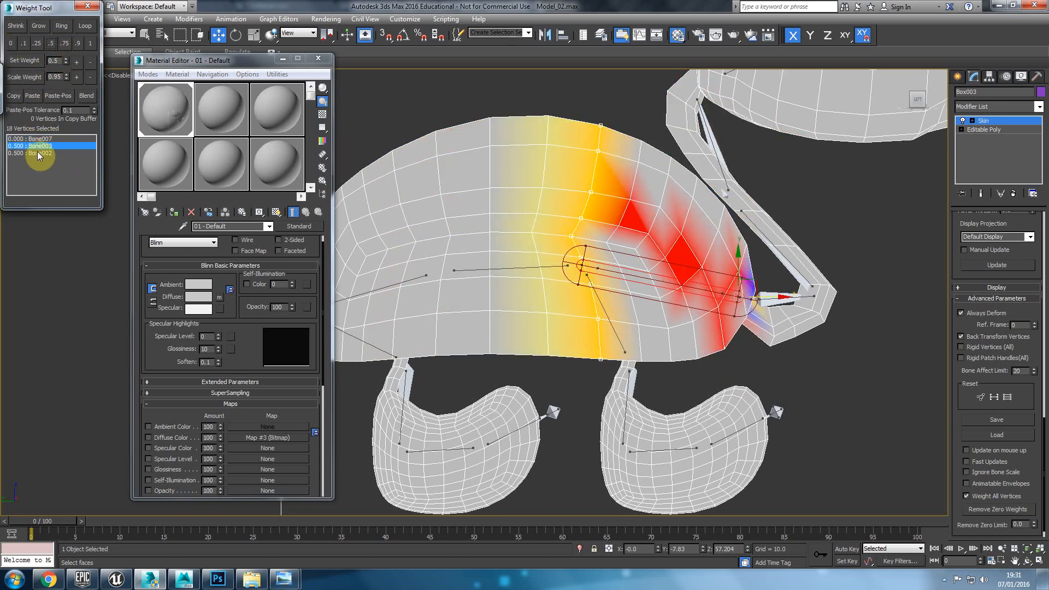
left_click(1019, 518)
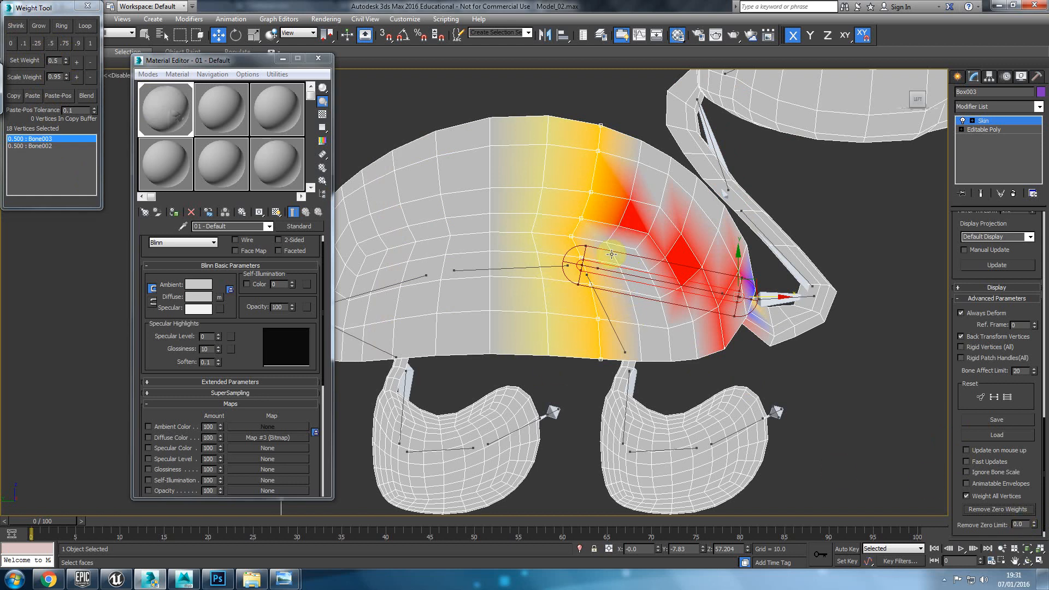
Weight the vertex loop above the front leg 0.75 to Bone003 and 0.25 to Bone002, zero out Bone007, and remove zero weights.
left_click_drag(621, 222, 603, 246)
left_click(88, 27)
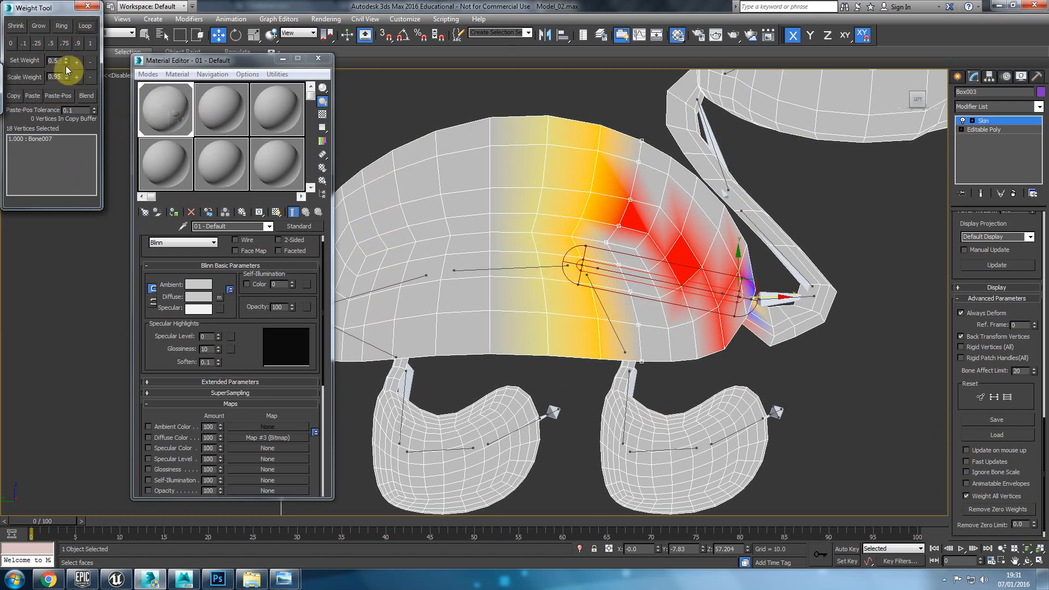
left_click(67, 49)
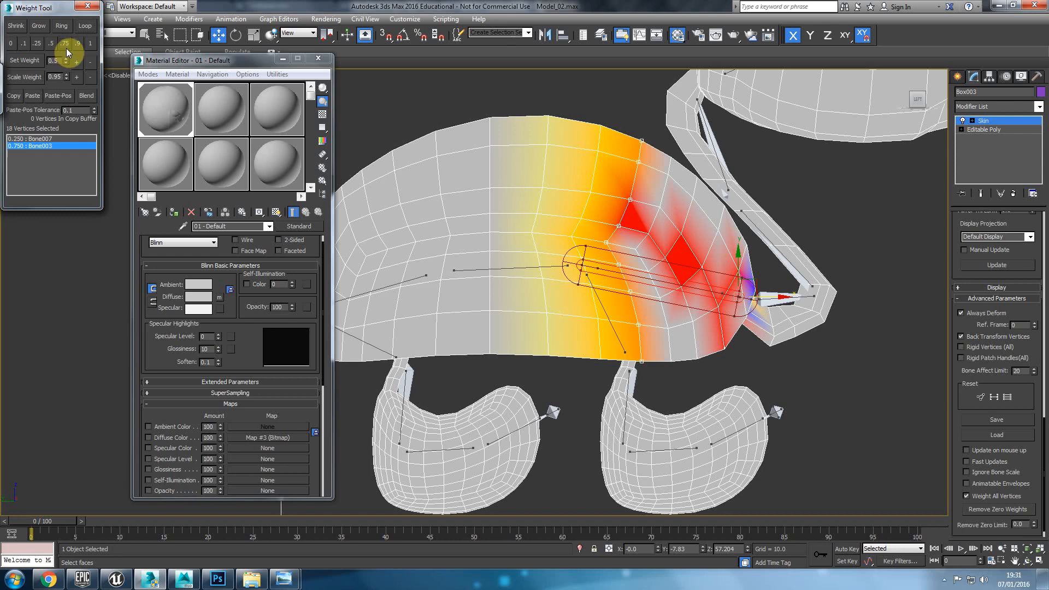
left_click(509, 268)
left_click(37, 44)
left_click(44, 139)
left_click(11, 43)
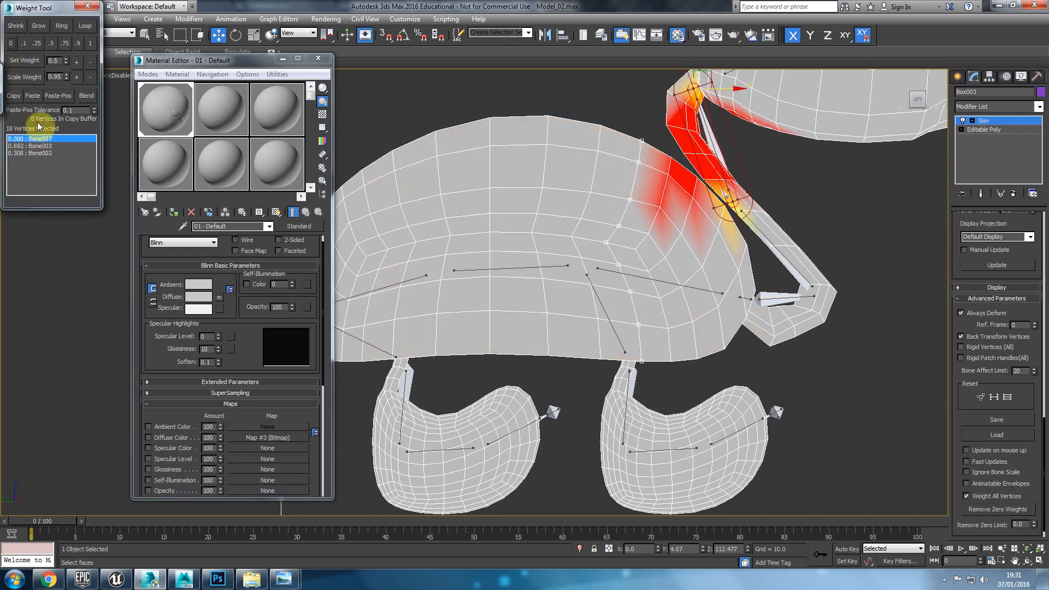
left_click(39, 146)
left_click(64, 43)
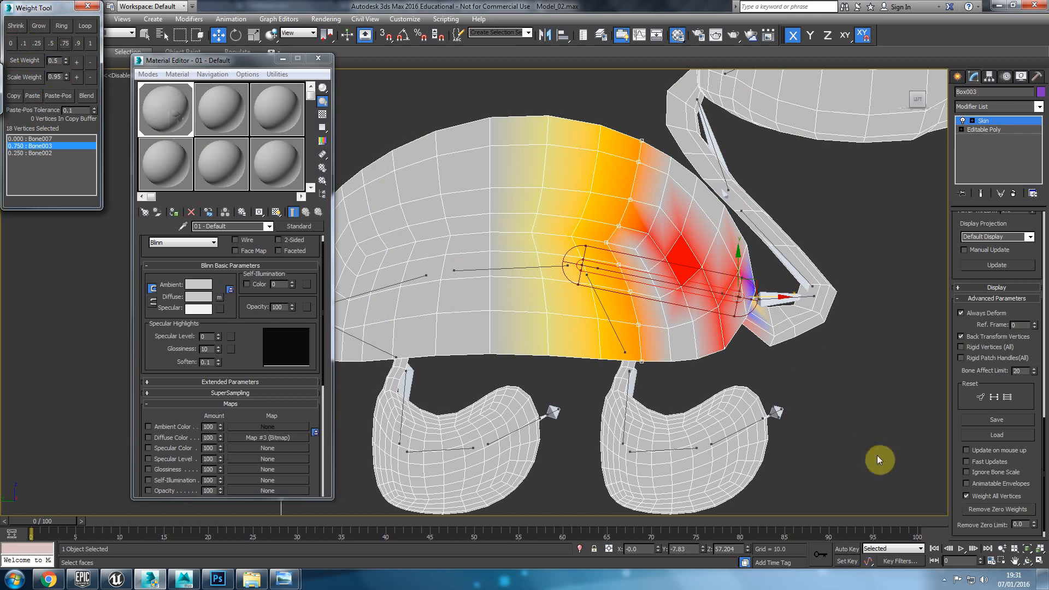
left_click(997, 509)
Select the upper part of the next forward vertex loop on the shell and give it full weight 1 to Bone003.
middle_click_drag(606, 266, 542, 245)
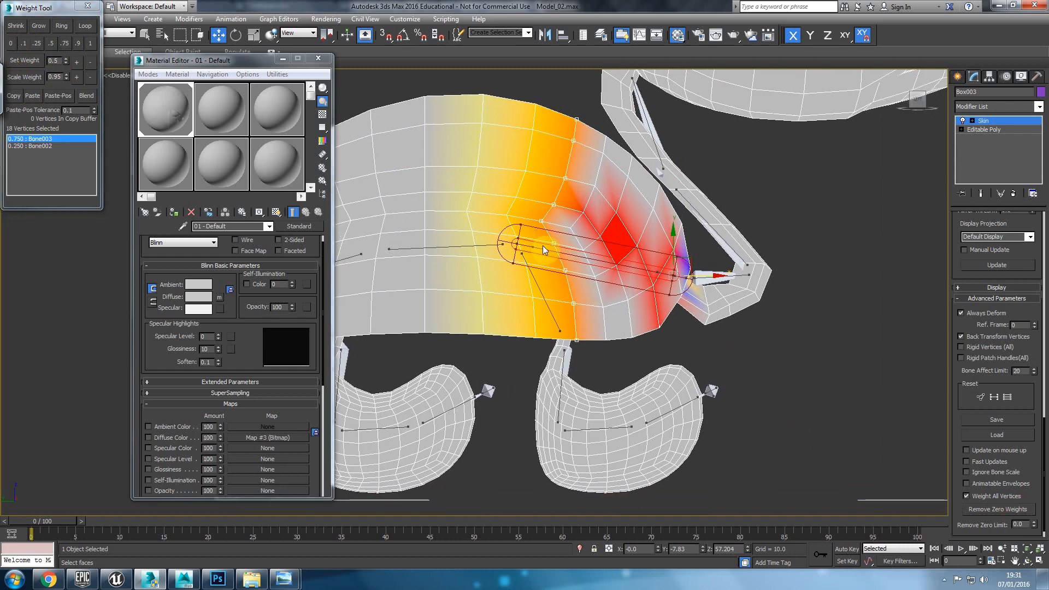
left_click(582, 212)
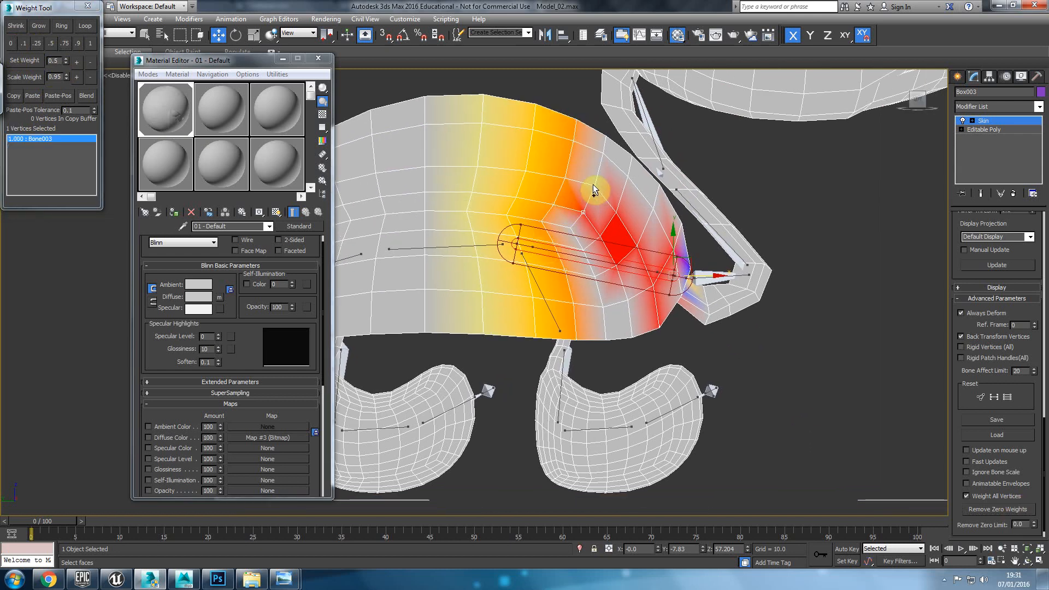
left_click(85, 25)
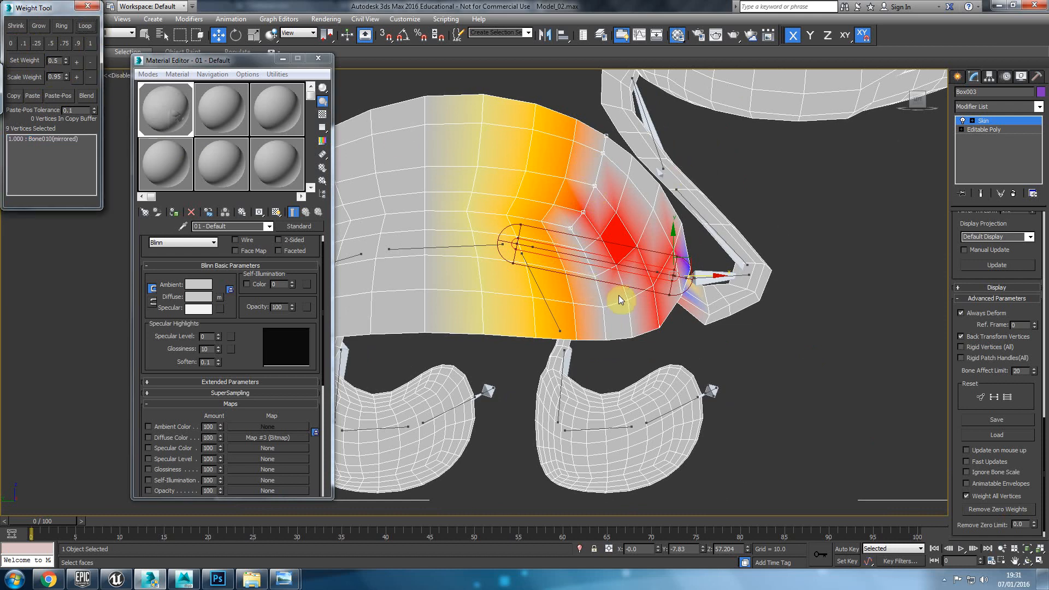
middle_click_drag(601, 301, 594, 304)
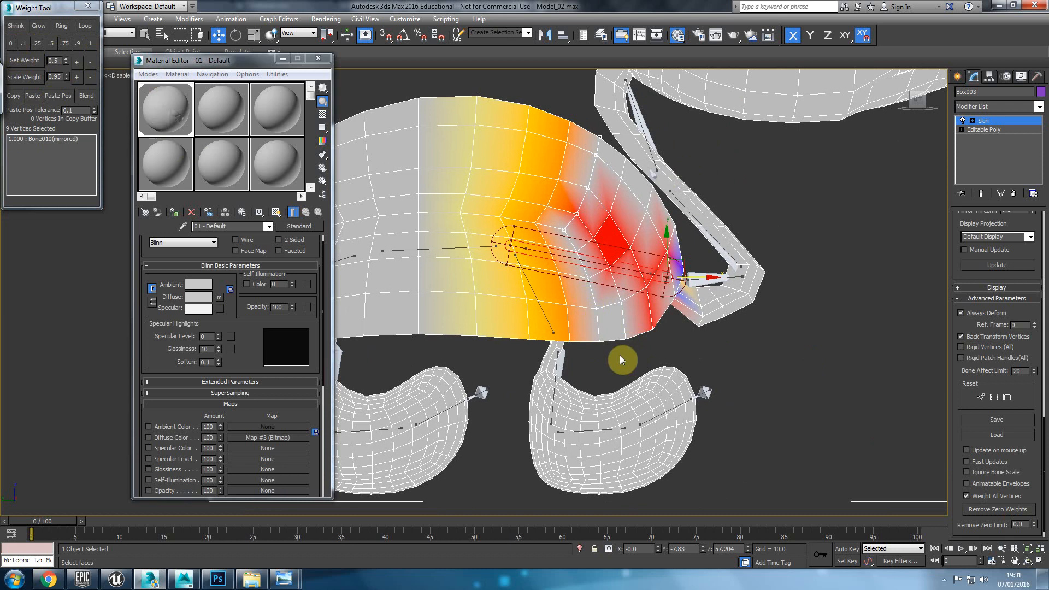
left_click_drag(610, 342, 575, 244)
left_click(588, 188)
left_click(84, 26)
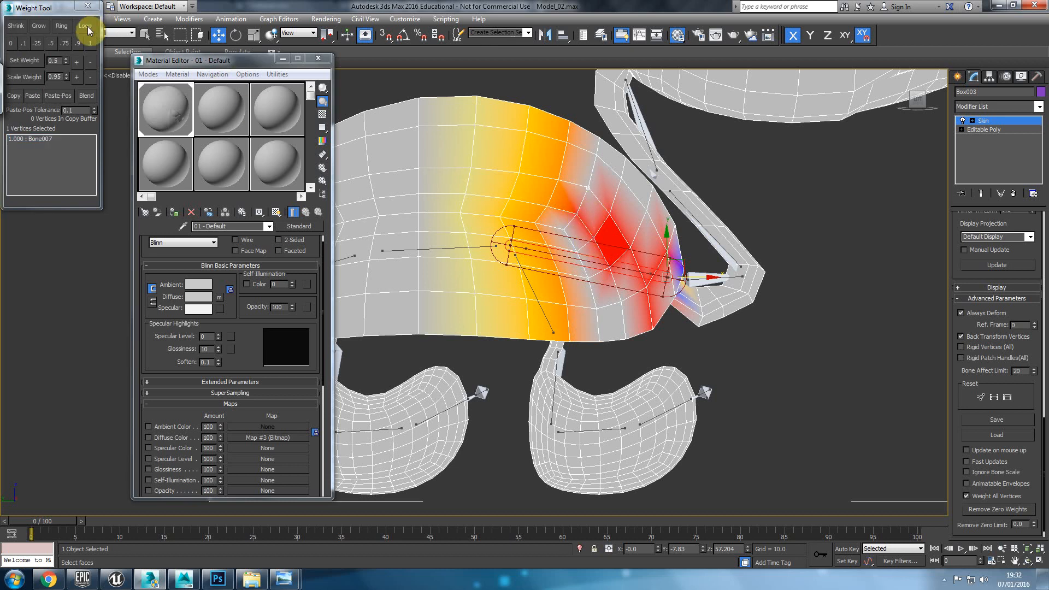
left_click(84, 26)
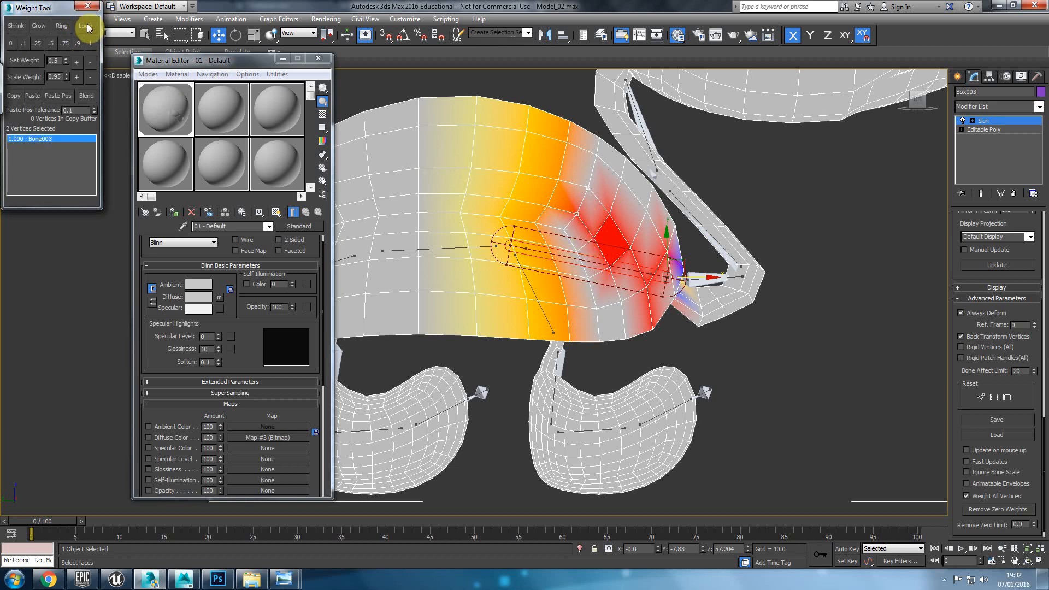
left_click(90, 43)
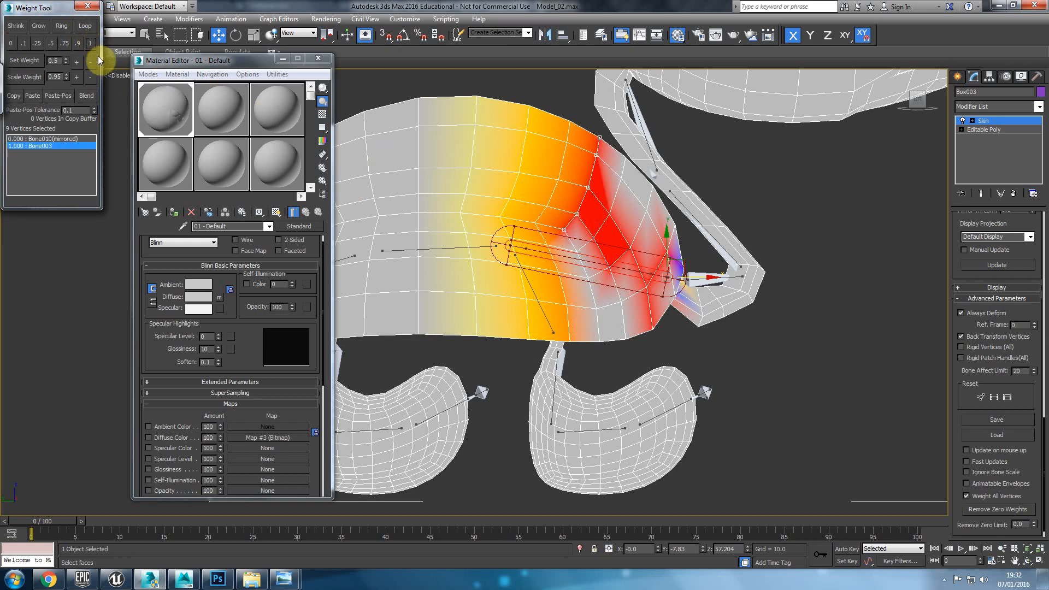
Select the lower part of the same shell loop and give its vertices full weight 1 to Bone003.
left_click(580, 260)
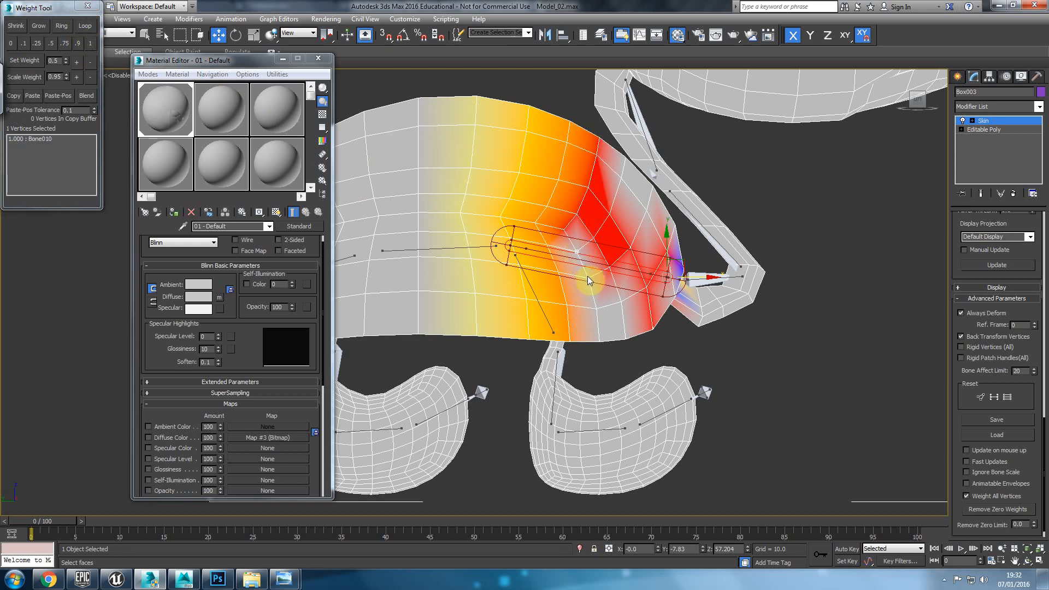
left_click(86, 25)
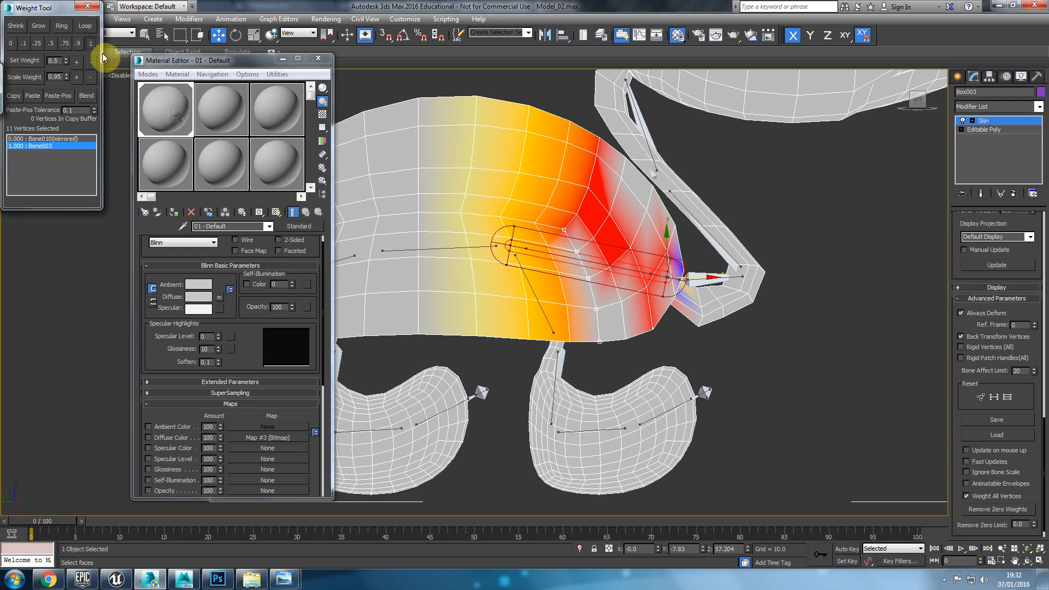
left_click(93, 46)
Select the remaining vertices across the shell's front end and give them full weight 1 to Bone003.
middle_click_drag(582, 287, 578, 286)
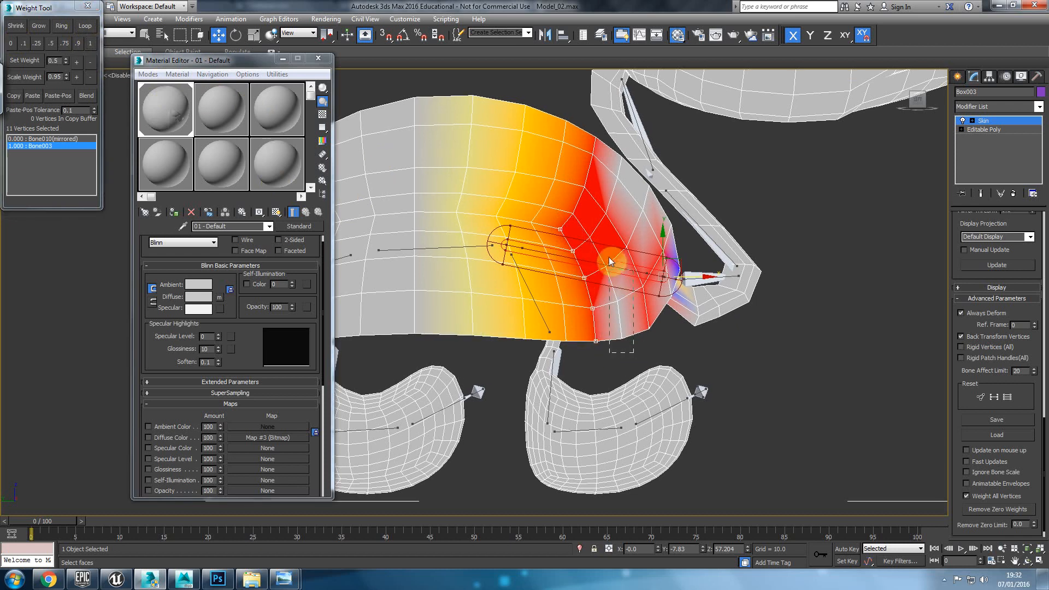
left_click_drag(602, 178, 602, 178)
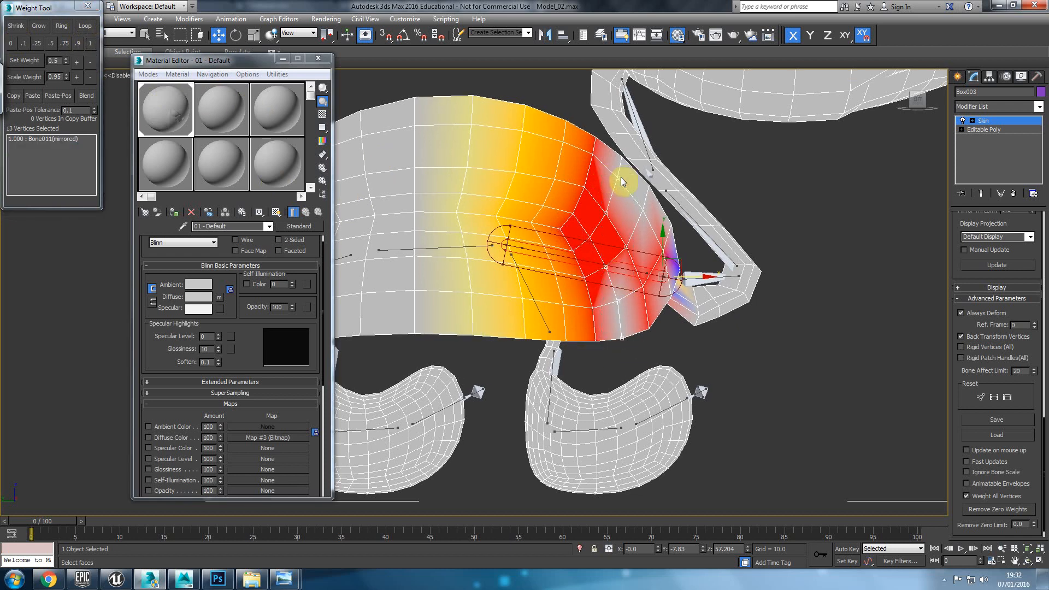
middle_click_drag(621, 174, 577, 239)
scroll(578, 239, "up", 2)
left_click(580, 214, "ctrl")
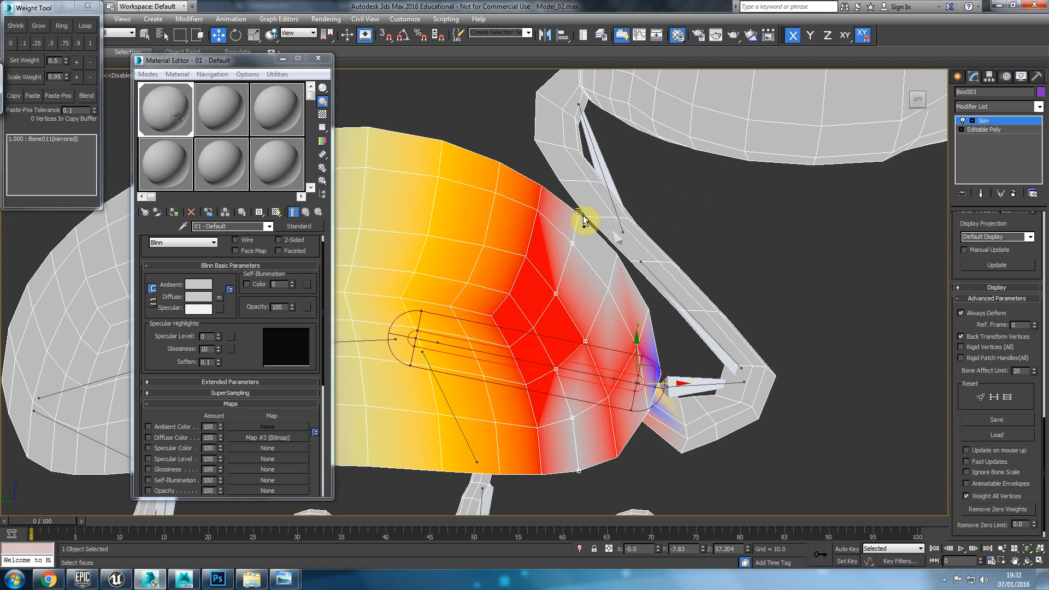
left_click_drag(594, 382, 625, 479, "ctrl")
left_click_drag(660, 301, 632, 355, "ctrl")
scroll(605, 274, "up", 3)
left_click_drag(642, 256, 617, 223, "ctrl")
left_click(94, 43)
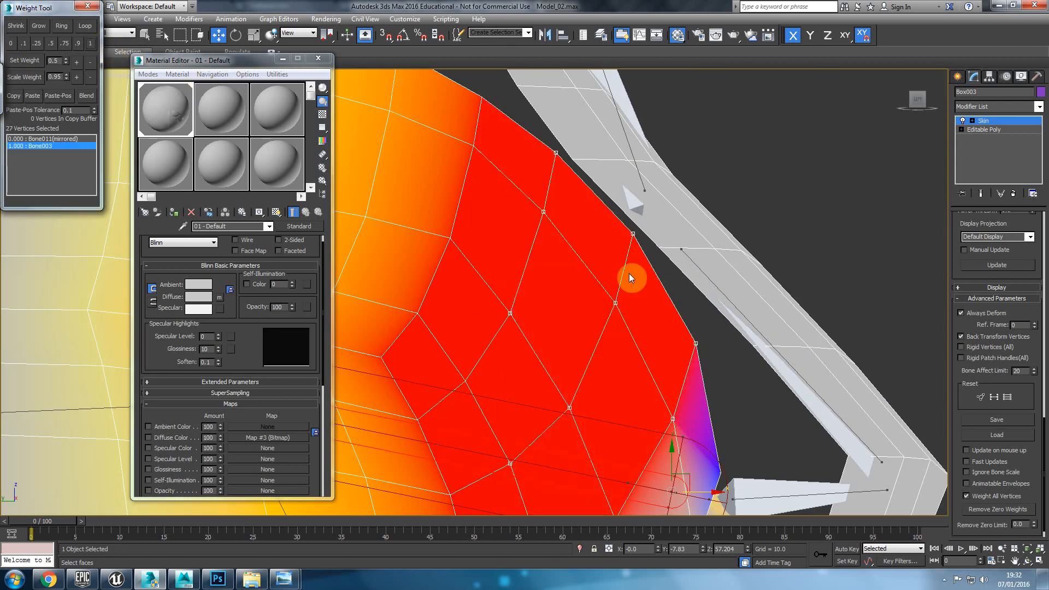
Select the vertices at the shell's front tip, where the neck attaches, and give them full weight 1 to Bone003.
scroll(628, 276, "down", 4)
scroll(481, 196, "up", 3)
key("F3")
middle_click_drag(536, 355, 458, 290)
left_click(519, 342)
left_click(94, 44)
left_click_drag(478, 294, 588, 405)
left_click(92, 47)
key("F3")
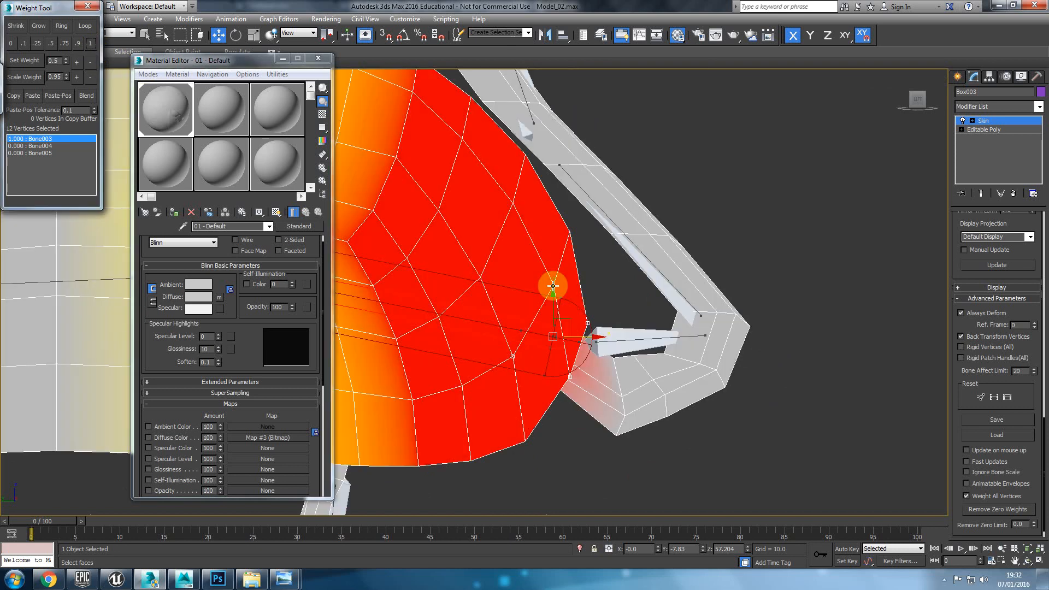
Make Bone005 at the neck base active and select the vertices around the neck's lower bend.
scroll(557, 285, "down", 2)
middle_click_drag(602, 304, 473, 247)
scroll(473, 259, "up", 2)
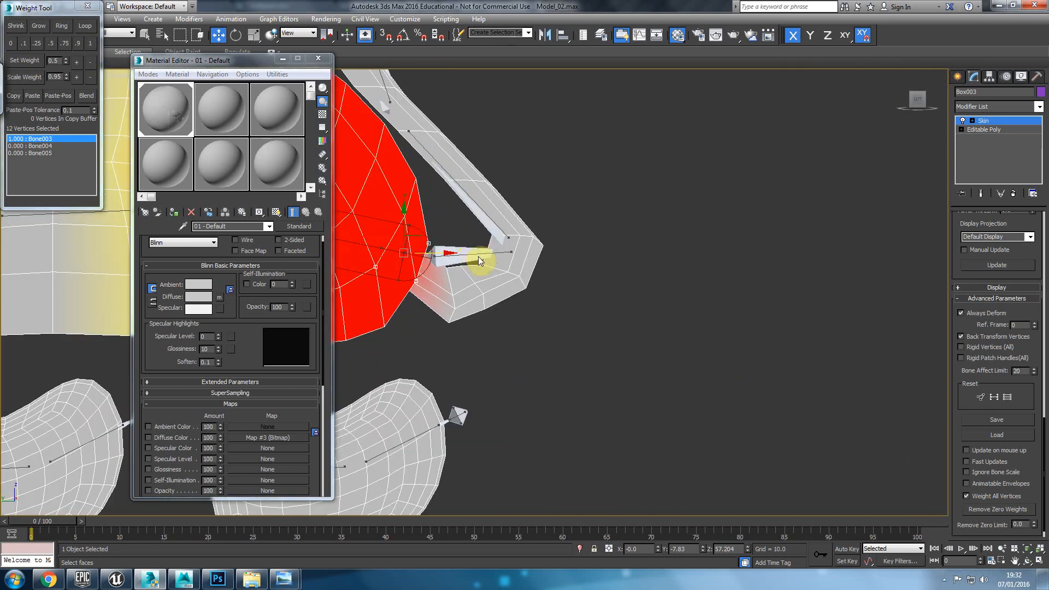
left_click(478, 253)
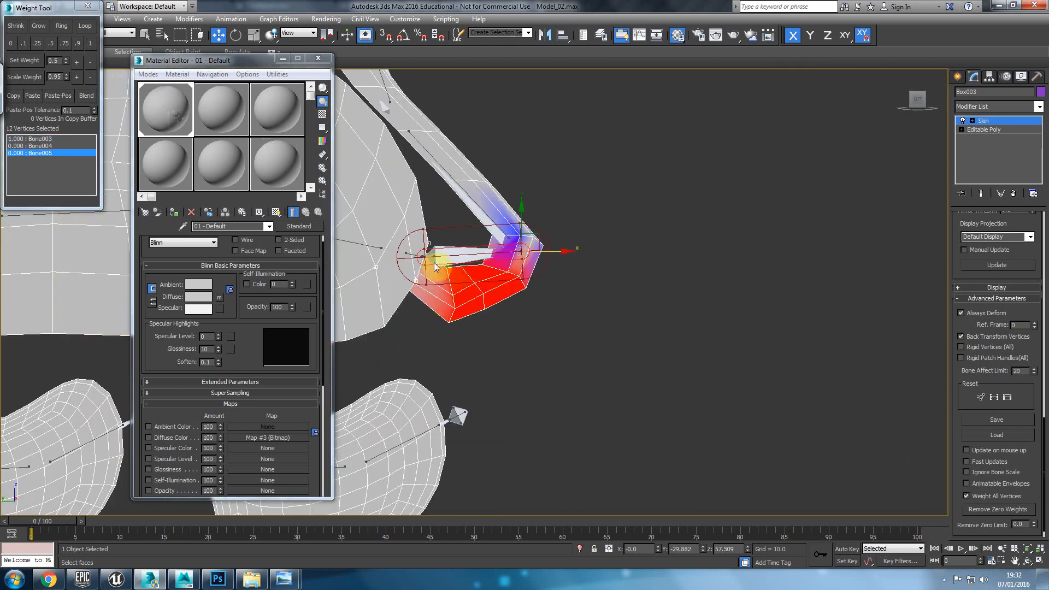
middle_click_drag(515, 266, 552, 296)
key("F3")
scroll(552, 296, "up", 2)
left_click_drag(593, 225, 461, 311)
left_click_drag(532, 344, 488, 284)
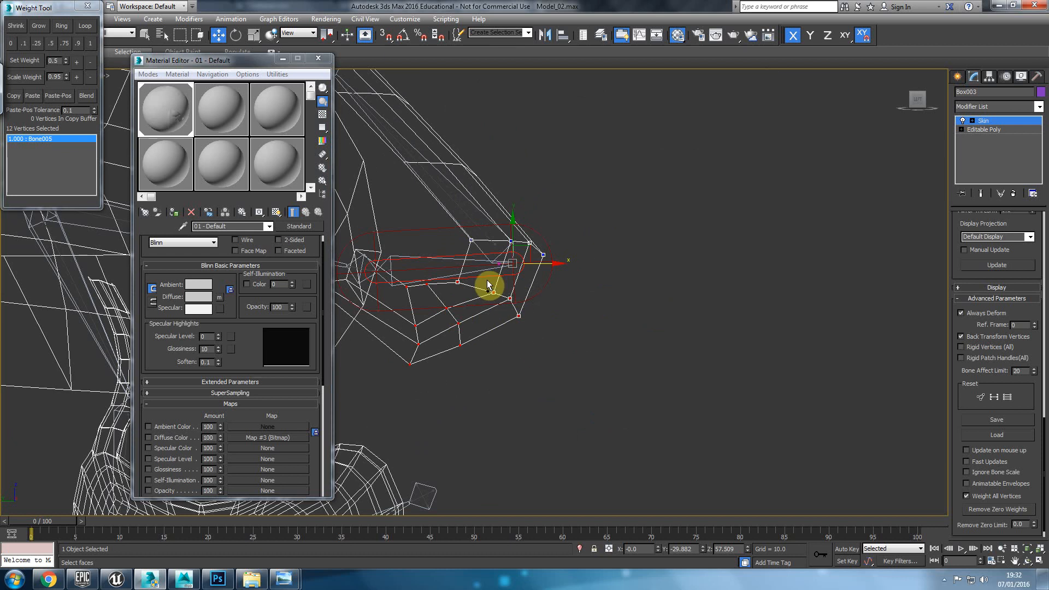
Weight the vertices at the neck's lower bend 0.5 each to Bone005 and Bone006.
left_click(53, 44)
middle_click_drag(499, 243, 615, 399)
key("F3")
left_click(538, 323)
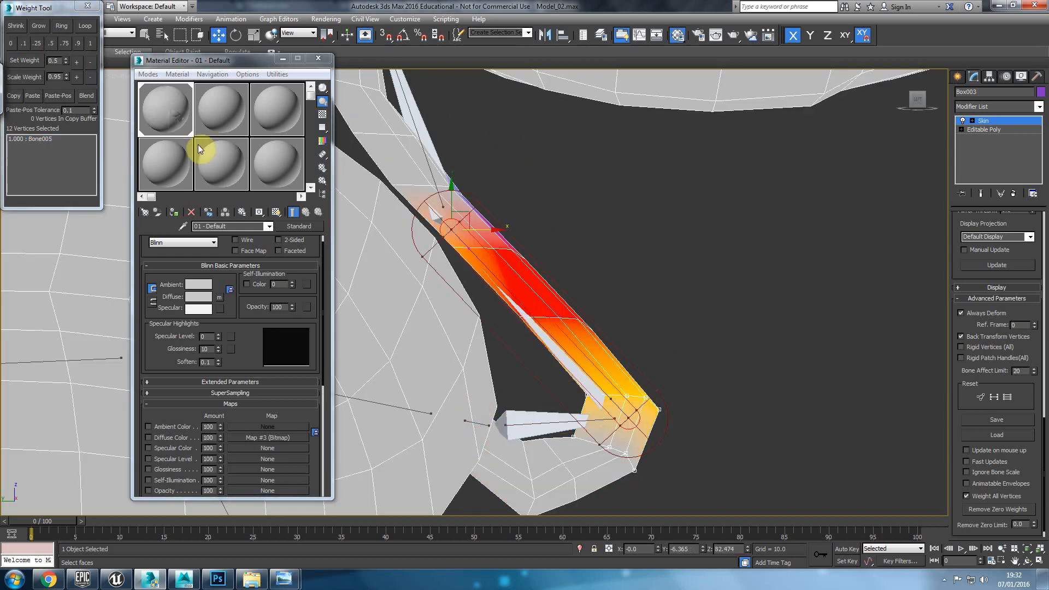
left_click(54, 43)
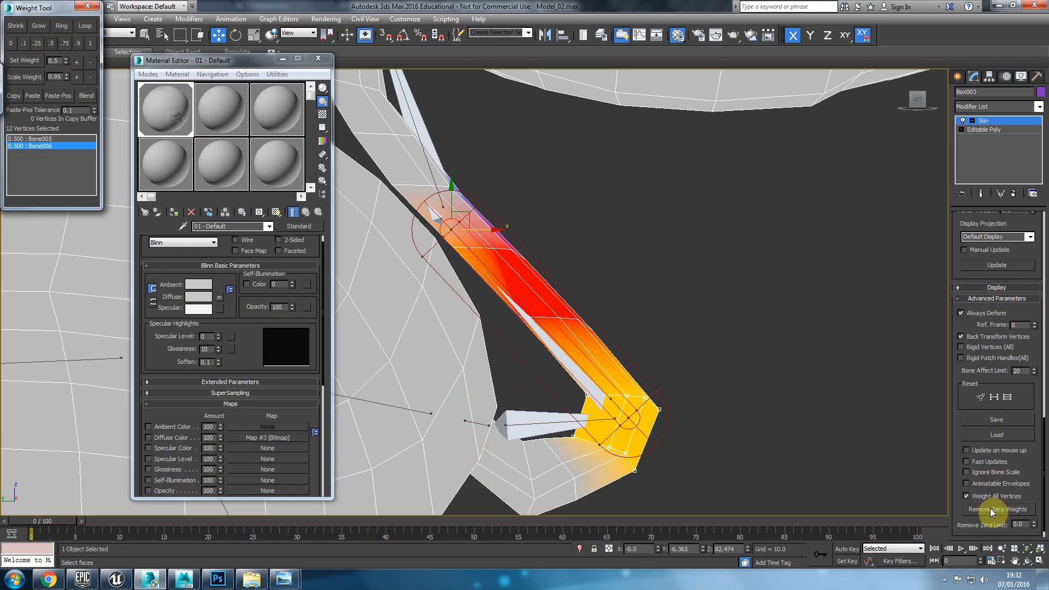
Select the two vertex loops along the middle of the neck and give them full weight 1 to Bone006.
middle_click_drag(387, 181, 423, 197)
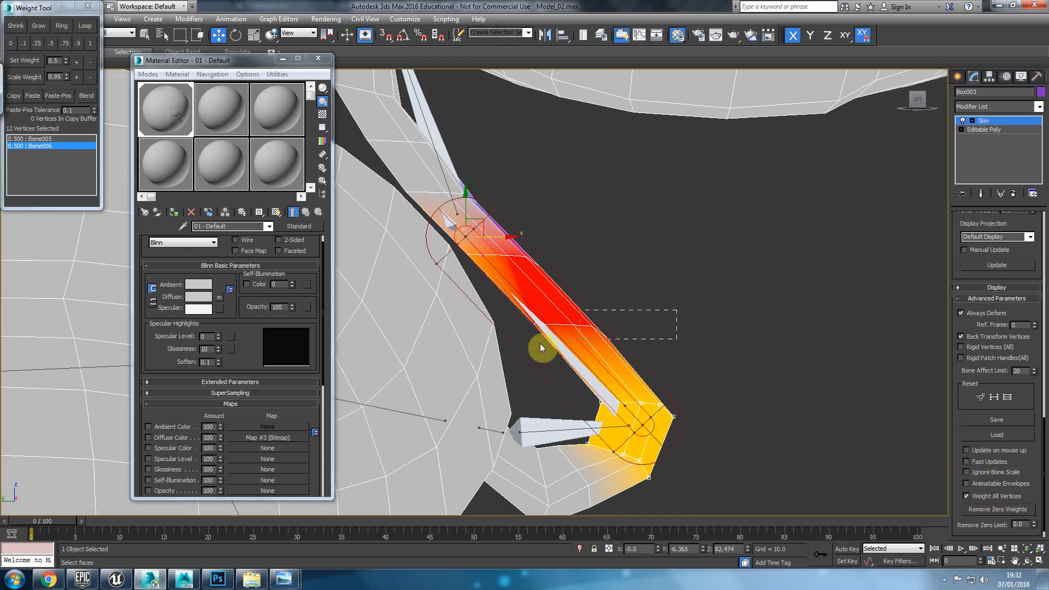
left_click_drag(532, 346, 536, 341)
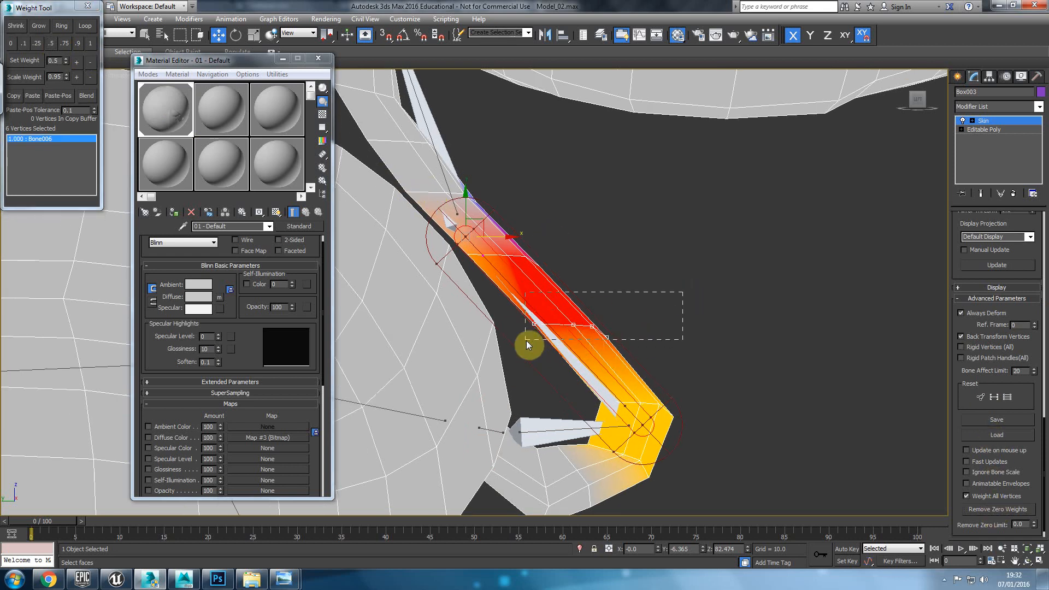
left_click_drag(556, 243, 465, 263)
middle_click_drag(465, 267, 543, 302)
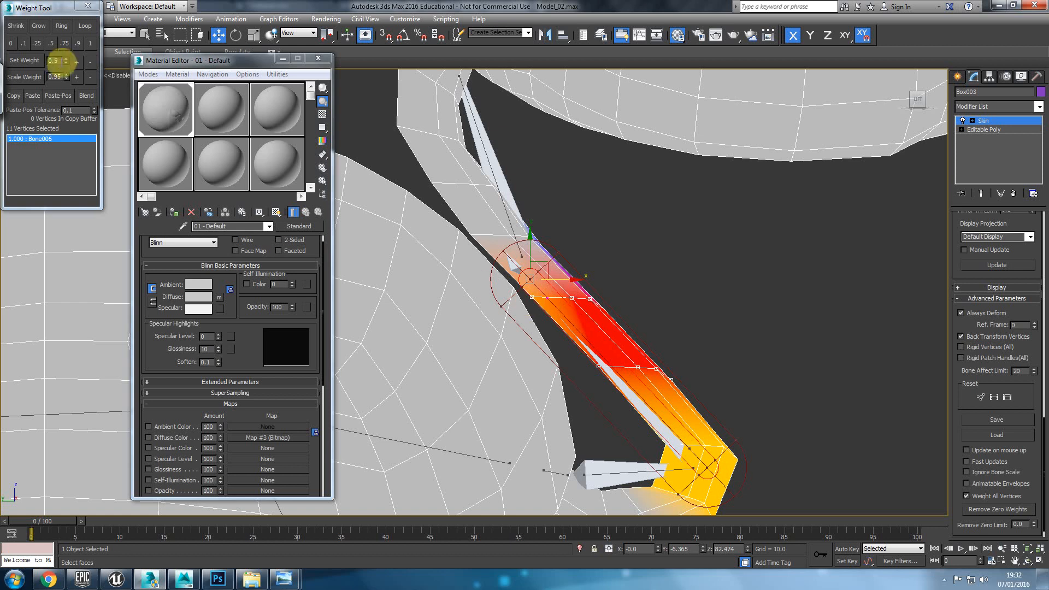
left_click(59, 44)
Weight the vertex loop at the joint between the two neck bones 0.5 each to Bone006 and Bone007, and remove zero weights.
left_click_drag(586, 221, 467, 240)
left_click(51, 44)
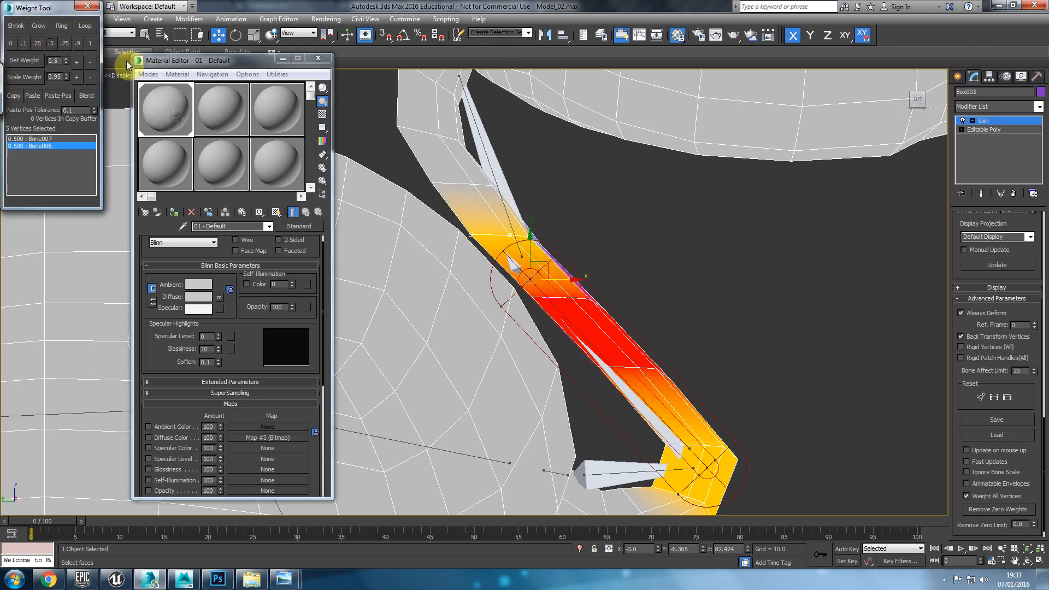
left_click(490, 166)
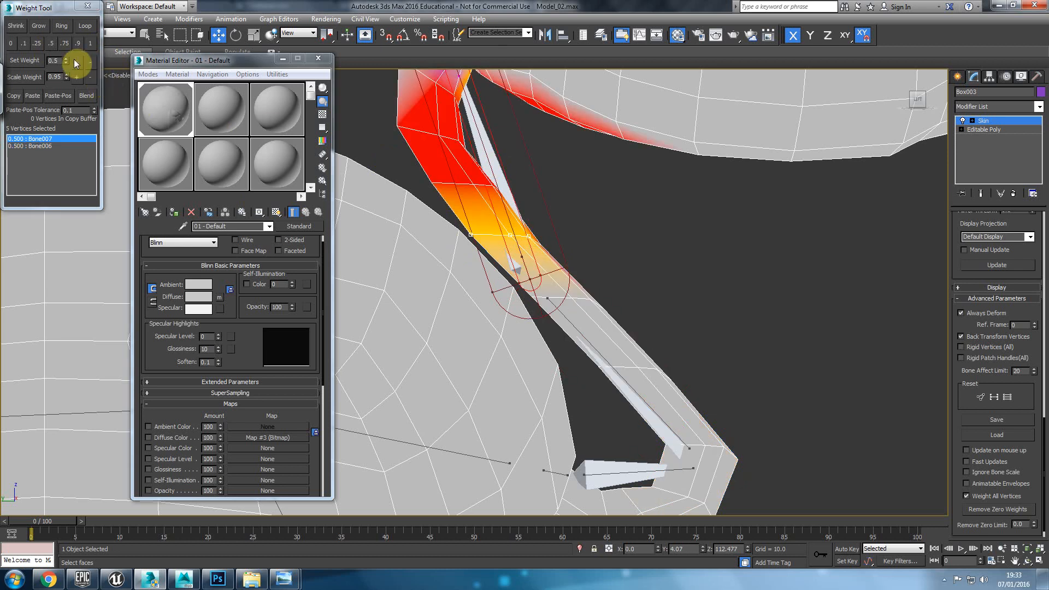
left_click(53, 44)
left_click(1006, 511)
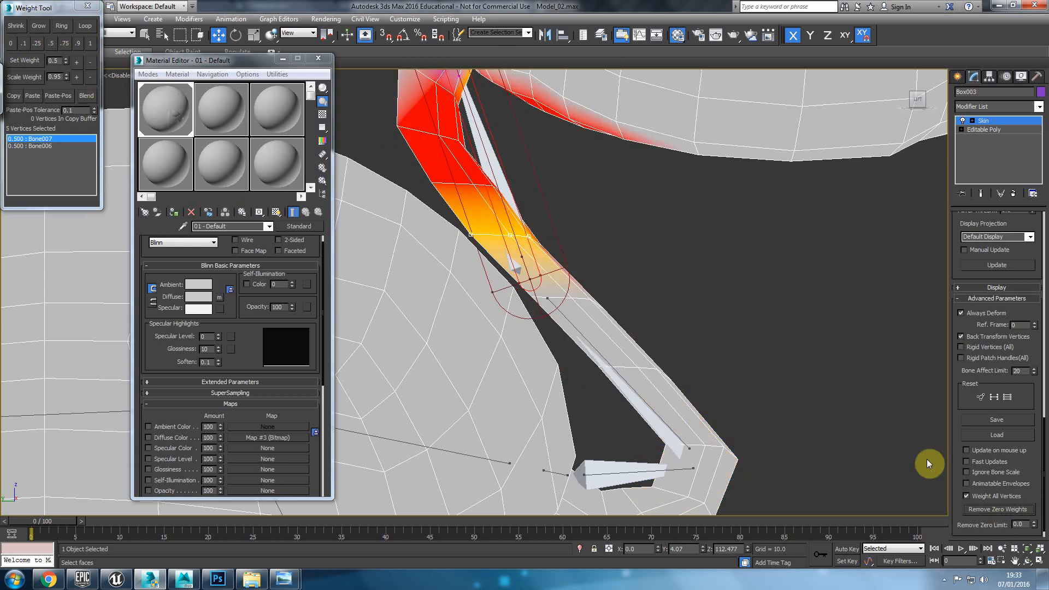
Select the vertex loops on the upper part of the neck with Bone007 active.
middle_click_drag(482, 322, 543, 382)
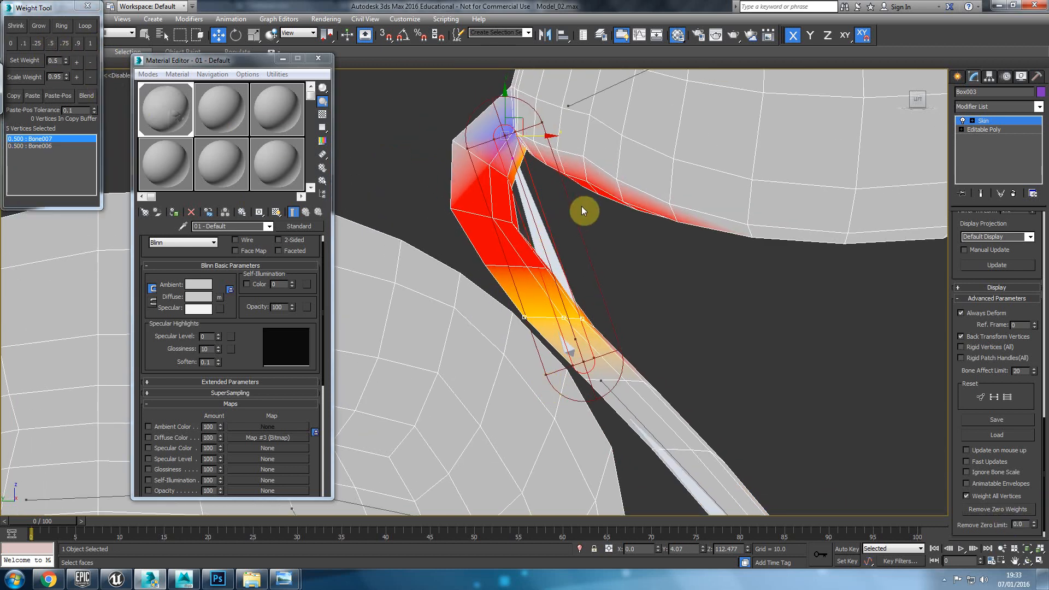
left_click_drag(595, 206, 479, 273)
middle_click_drag(471, 175, 463, 205)
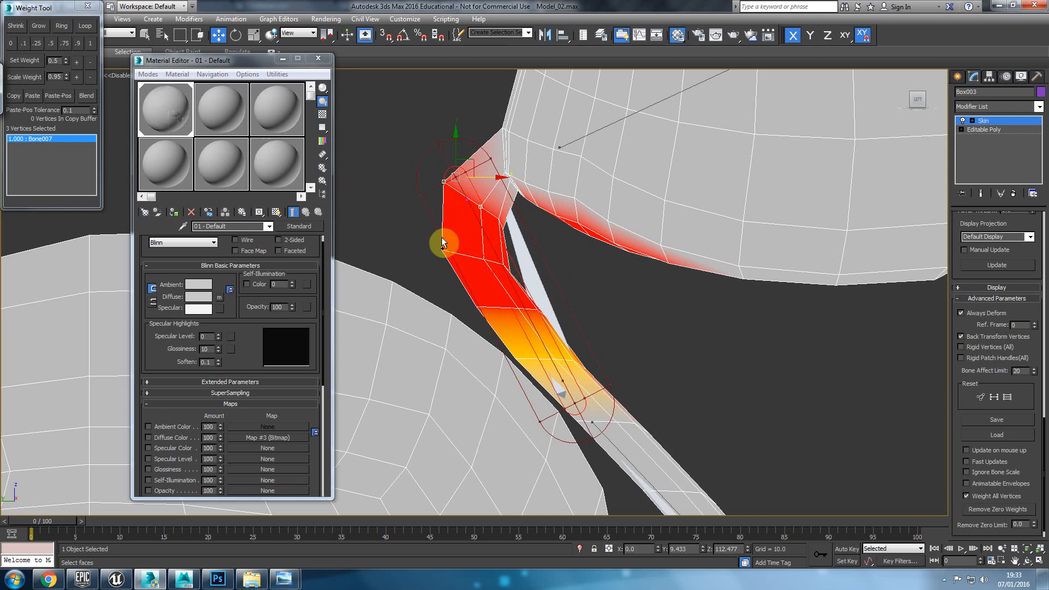
left_click_drag(417, 142, 481, 239)
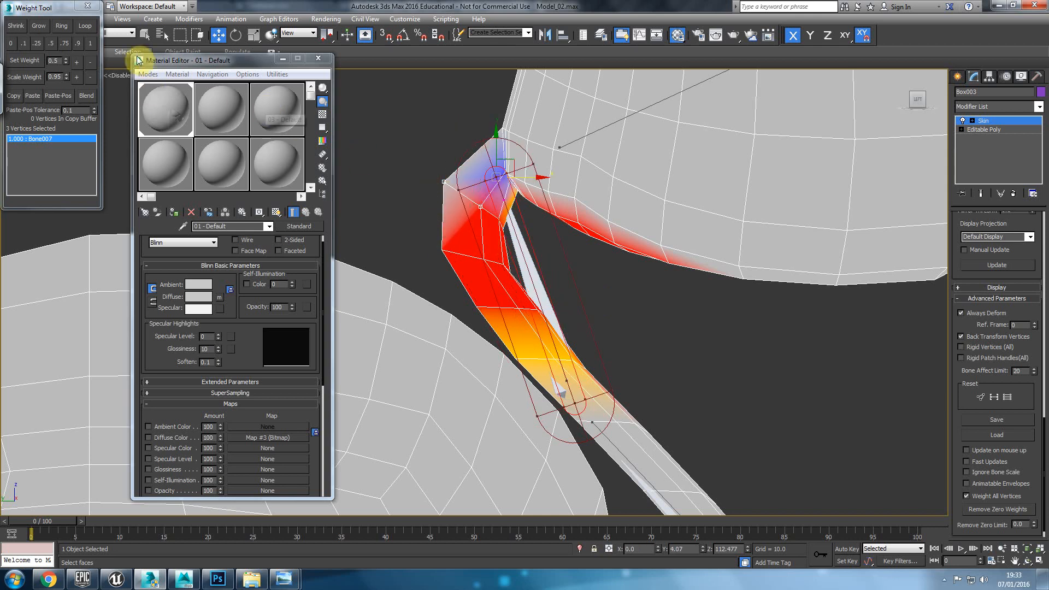
Select the vertices on one side of the joint where the neck meets the head.
mouse_move(436, 115)
middle_mouse_down()
mouse_move(431, 222)
mouse_move(410, 273)
mouse_move(451, 289)
mouse_move(554, 295)
mouse_move(558, 284)
mouse_move(419, 258)
mouse_move(428, 284)
mouse_move(277, 237)
mouse_move(543, 267)
mouse_move(505, 266)
mouse_move(437, 238)
mouse_move(539, 259)
mouse_move(417, 180)
mouse_move(477, 199)
mouse_move(513, 243)
middle_mouse_up()
key("F3")
key("F3")
left_click(461, 224)
left_click(443, 193)
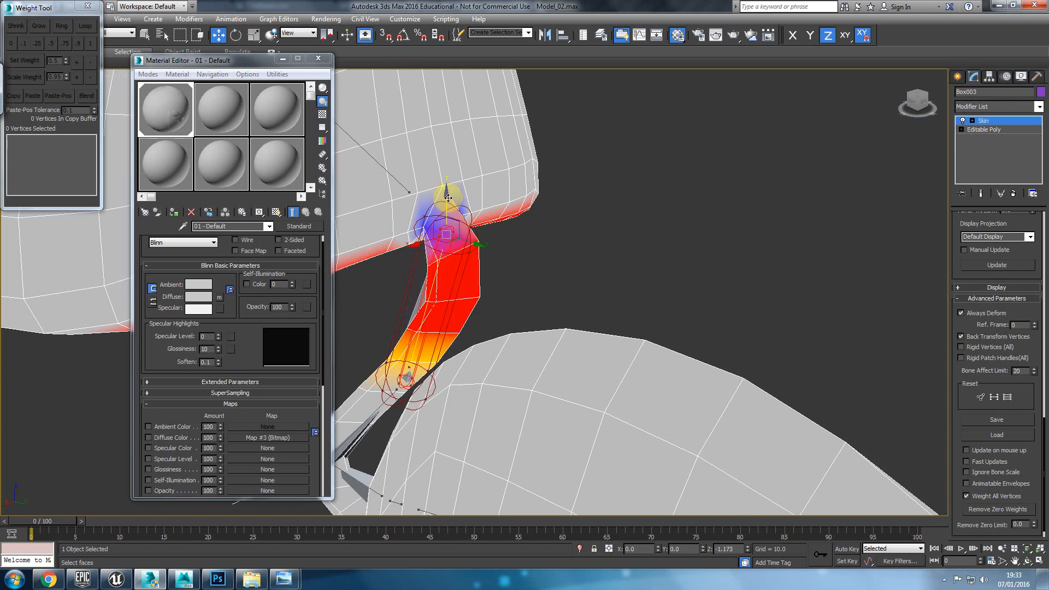
scroll(423, 223, "up", 3)
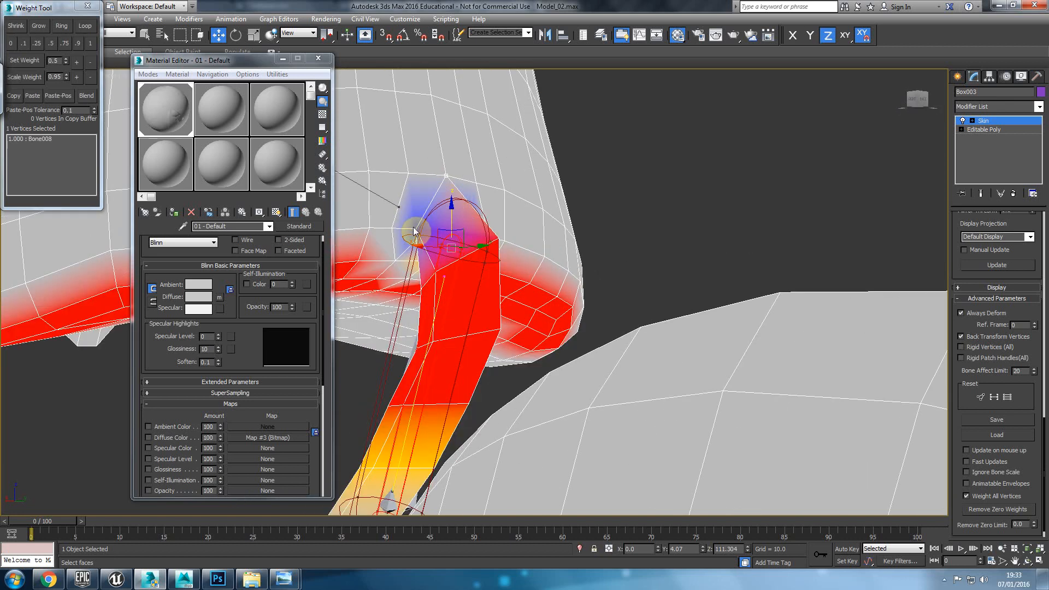
left_click(415, 229, "ctrl")
mouse_move(421, 263)
middle_mouse_down("alt")
mouse_move(450, 260)
mouse_move(443, 236)
mouse_move(424, 248)
middle_mouse_up("alt")
left_click(429, 236, "ctrl")
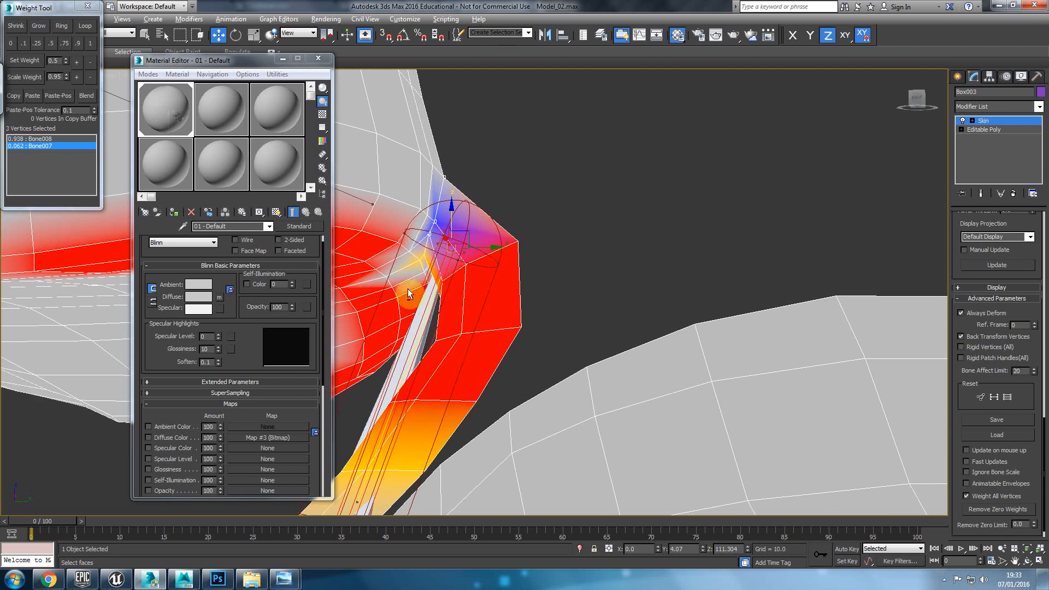
Add the remaining vertices around the neck-head joint to the selection and weight them 0.5 to Bone007.
middle_click_drag(417, 292, 300, 314, "alt")
middle_click_drag(471, 234, 489, 239, "alt")
middle_click_drag(489, 286, 459, 240, "alt")
left_click(480, 235, "ctrl")
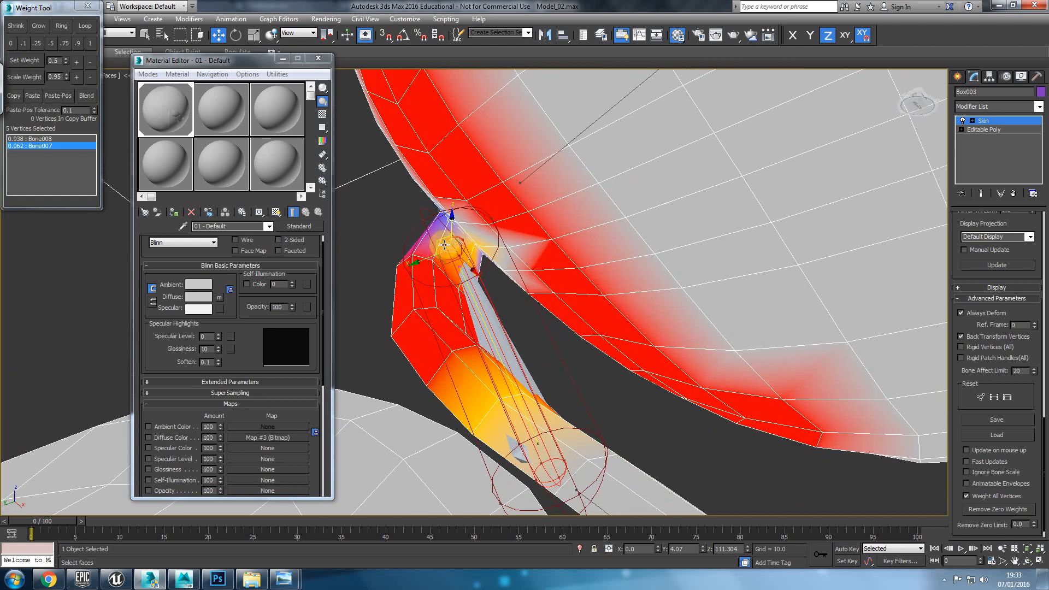
left_click(473, 244, "ctrl")
middle_click_drag(470, 282, 310, 217, "alt")
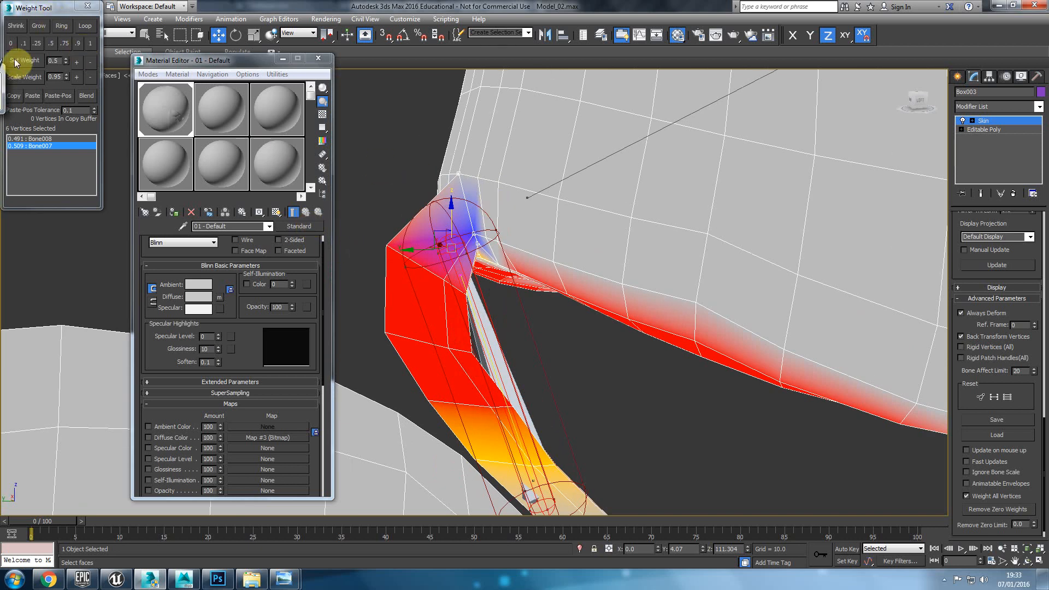
left_click(50, 42)
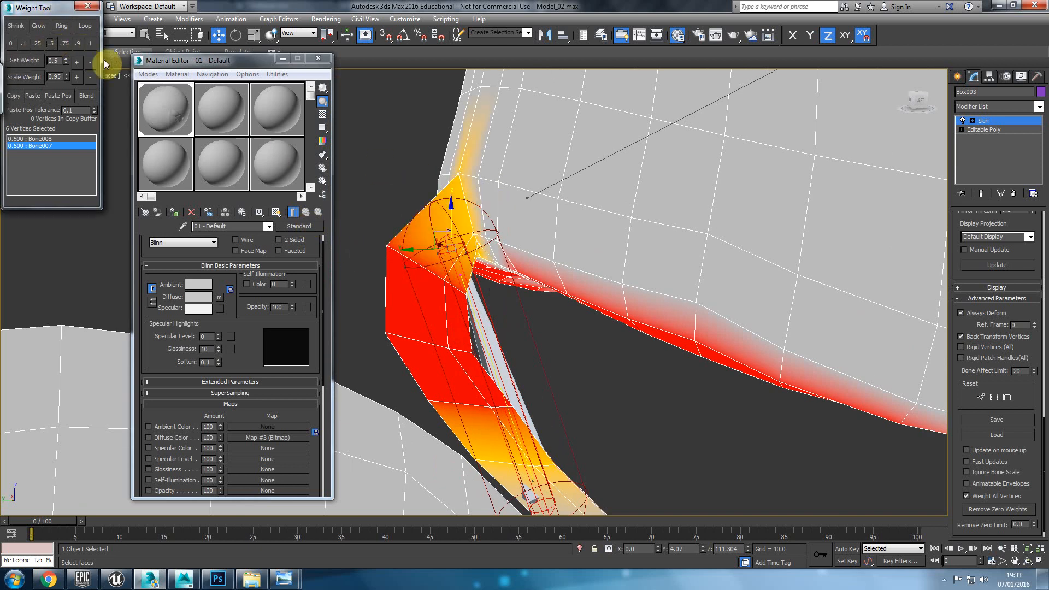
Try to grow the vertex selection at the neck-head joint with Bone007 active.
left_click(555, 184)
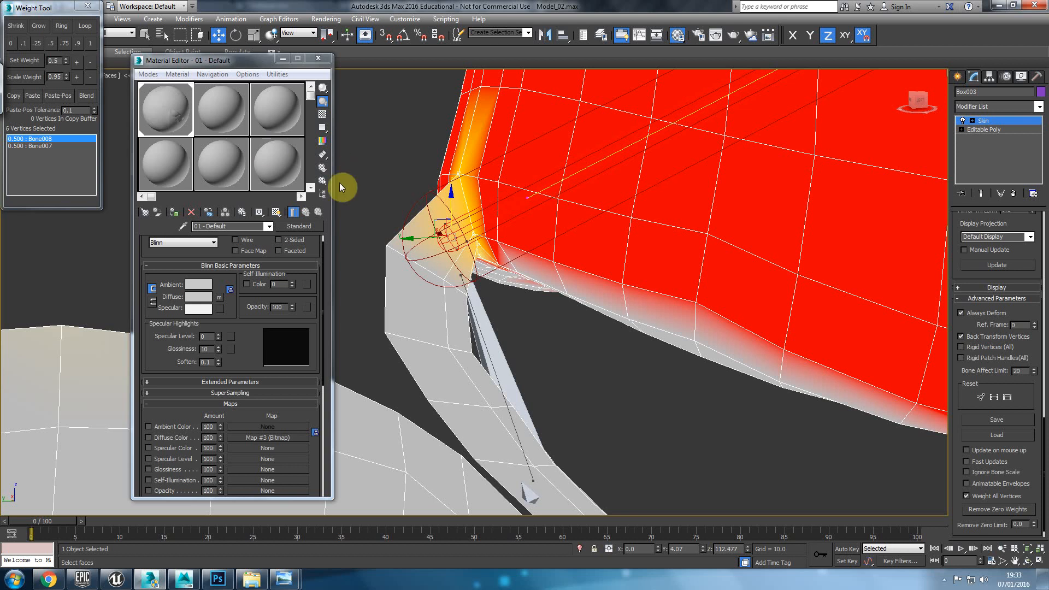
left_click(478, 328)
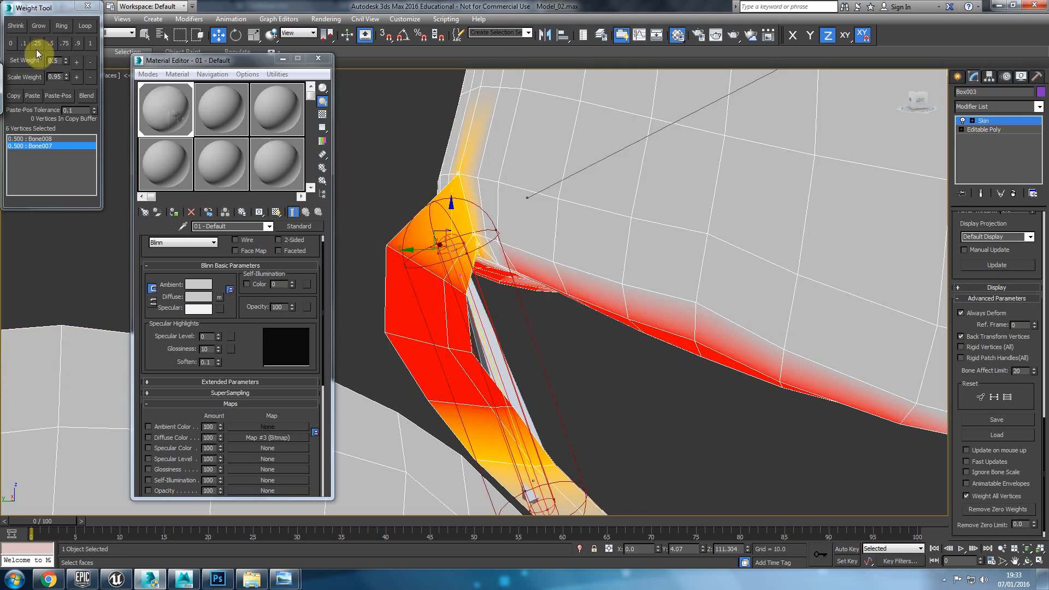
left_click(41, 23)
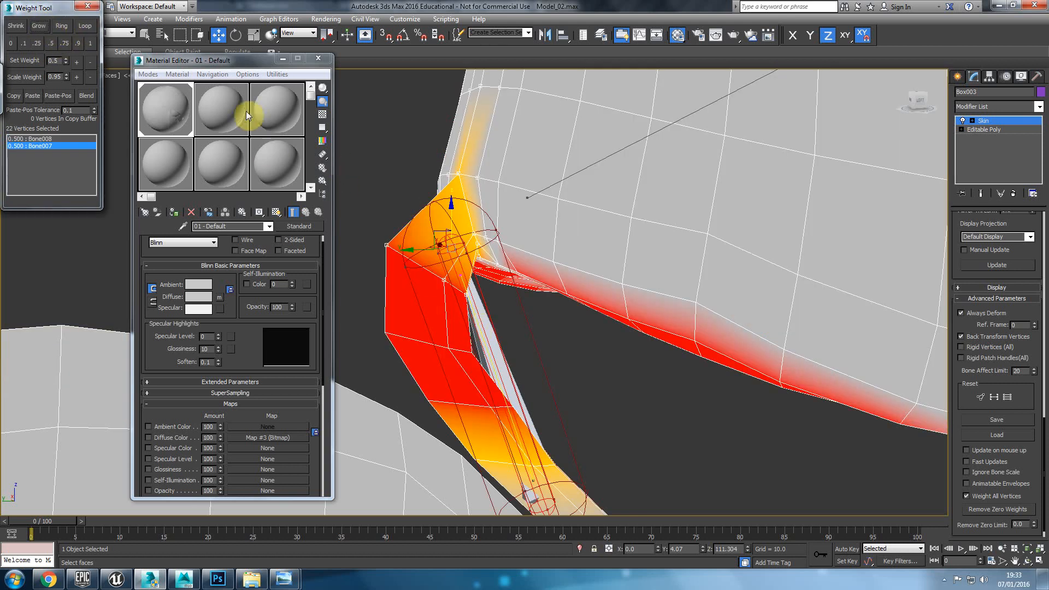
scroll(532, 195, "down", 2)
mouse_move(533, 195)
middle_mouse_down("alt")
mouse_move(568, 237)
mouse_move(542, 185)
middle_mouse_up("alt")
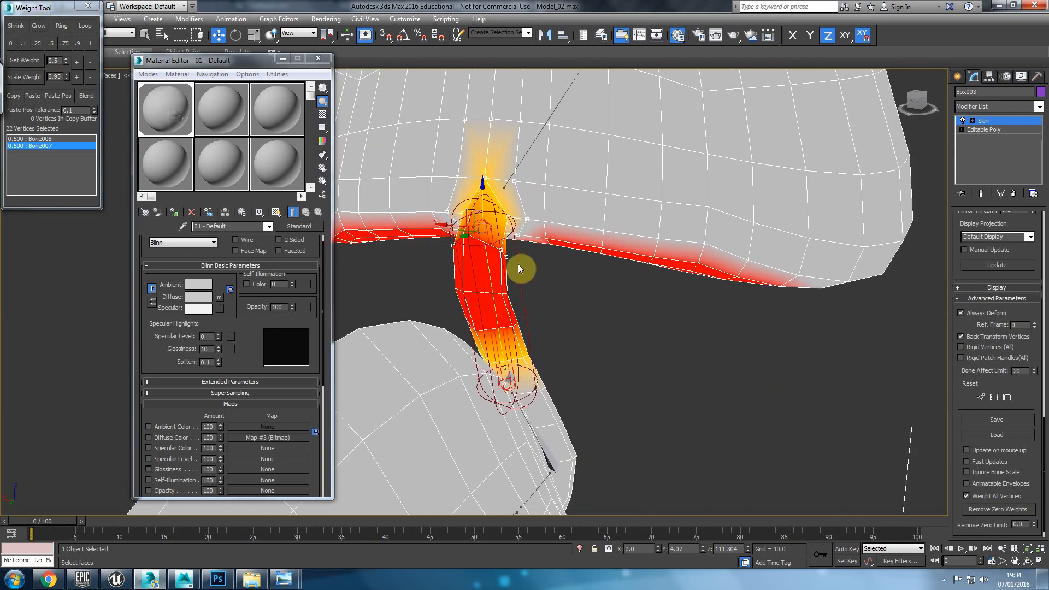
middle_click_drag(490, 297, 472, 284, "alt")
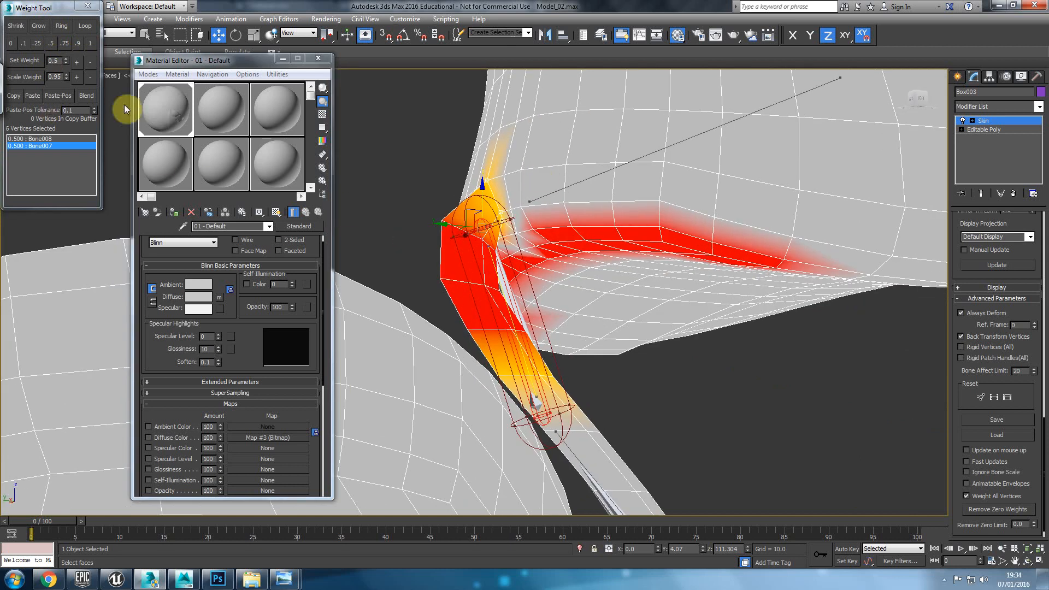
Reapply weight 0.5 to Bone007 on the neck-head joint vertices and make Bone008 active.
left_click(51, 44)
left_click(592, 177)
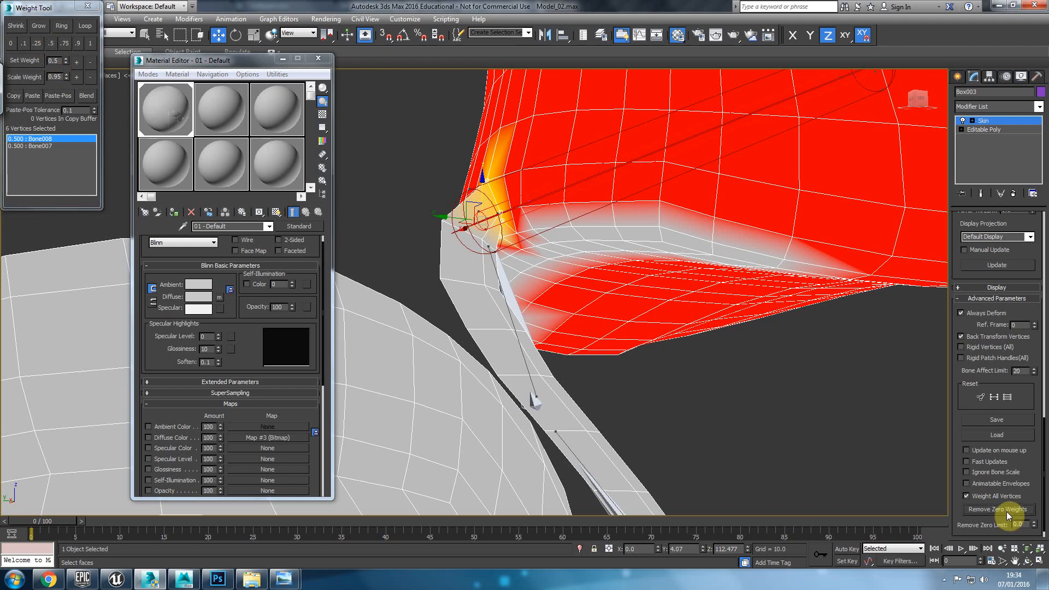
Select all the head's vertices, including the eyes, teeth and lower edge, leaving out the neck joint.
scroll(579, 305, "down", 2)
scroll(372, 235, "down", 5)
middle_click_drag(371, 236, 595, 289)
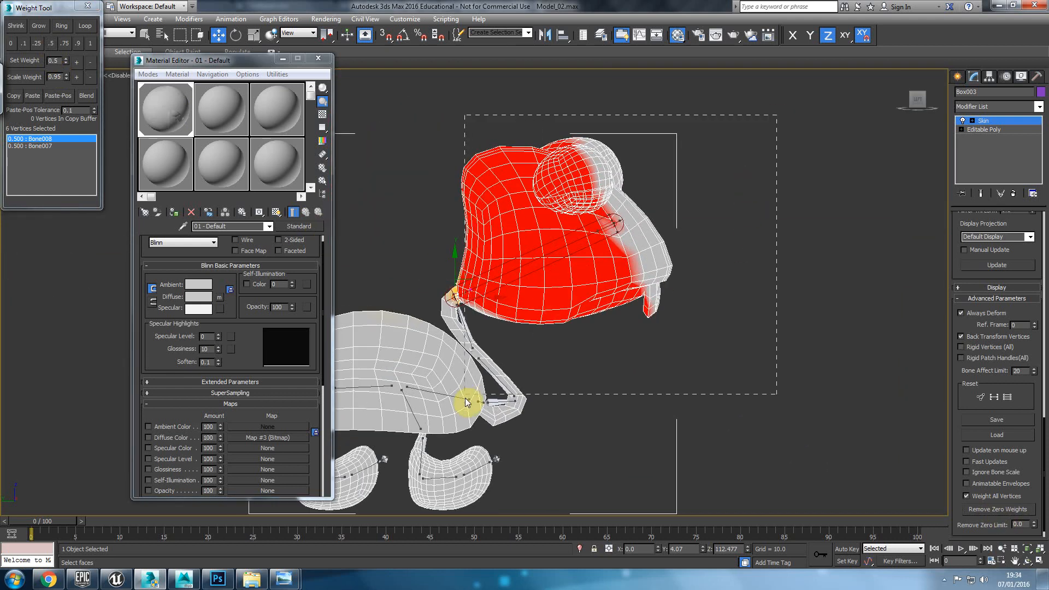
left_click_drag(507, 345, 507, 345)
scroll(505, 340, "up", 2)
key("F3")
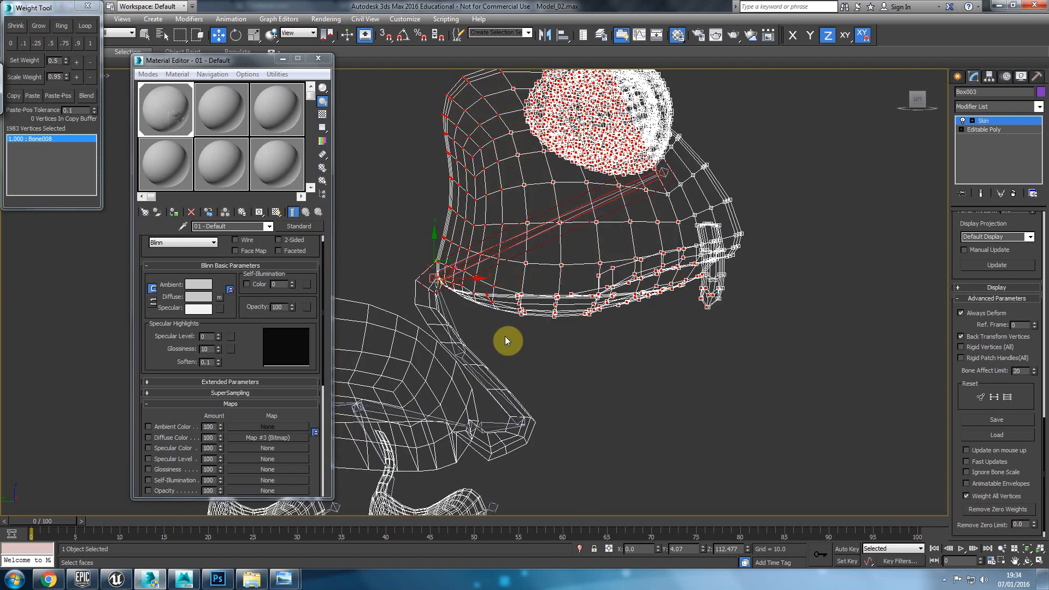
middle_click_drag(505, 335, 561, 341)
scroll(570, 336, "up", 2)
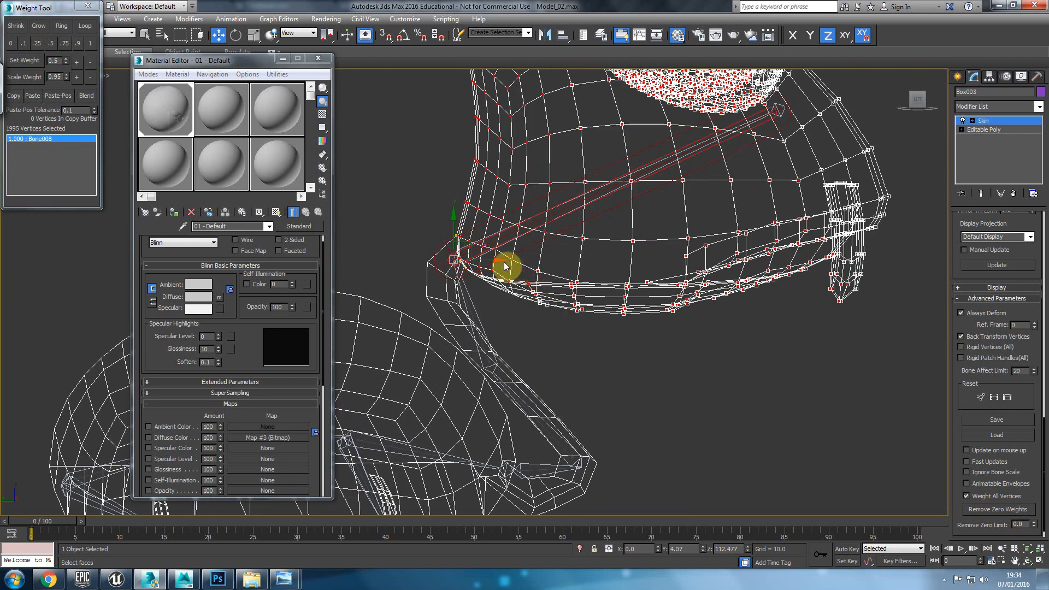
Give the selected head vertices full weight 1 to Bone008.
key("F3")
left_click(92, 43)
scroll(608, 276, "up", 3)
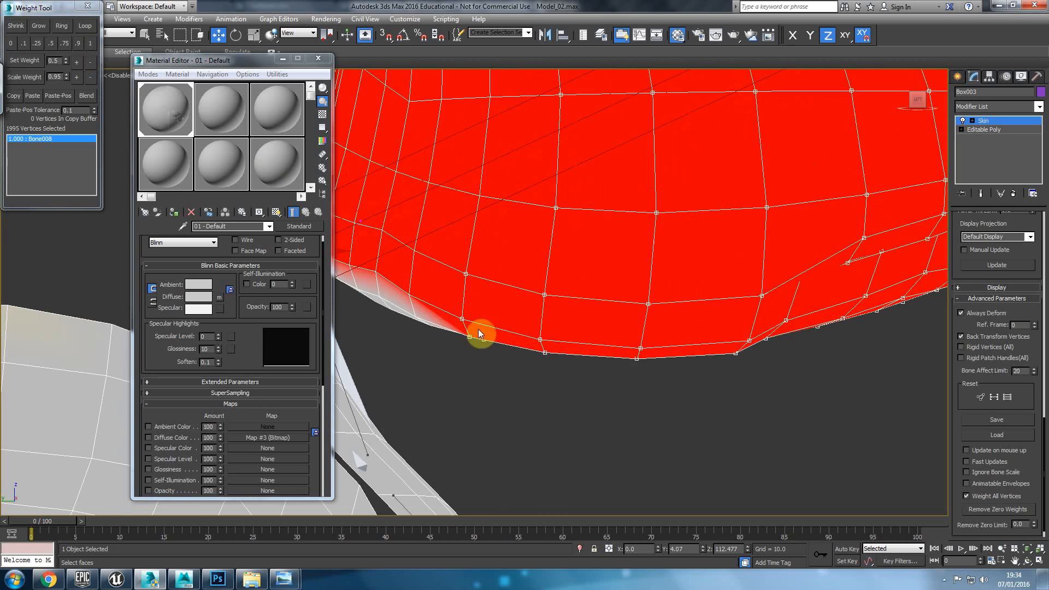
Select the vertices along the head's lower rear edge beside the neck joint and give them weight 1 to Bone008.
middle_click_drag(493, 327, 619, 330)
left_click_drag(641, 384, 483, 263)
left_click_drag(627, 358, 628, 359)
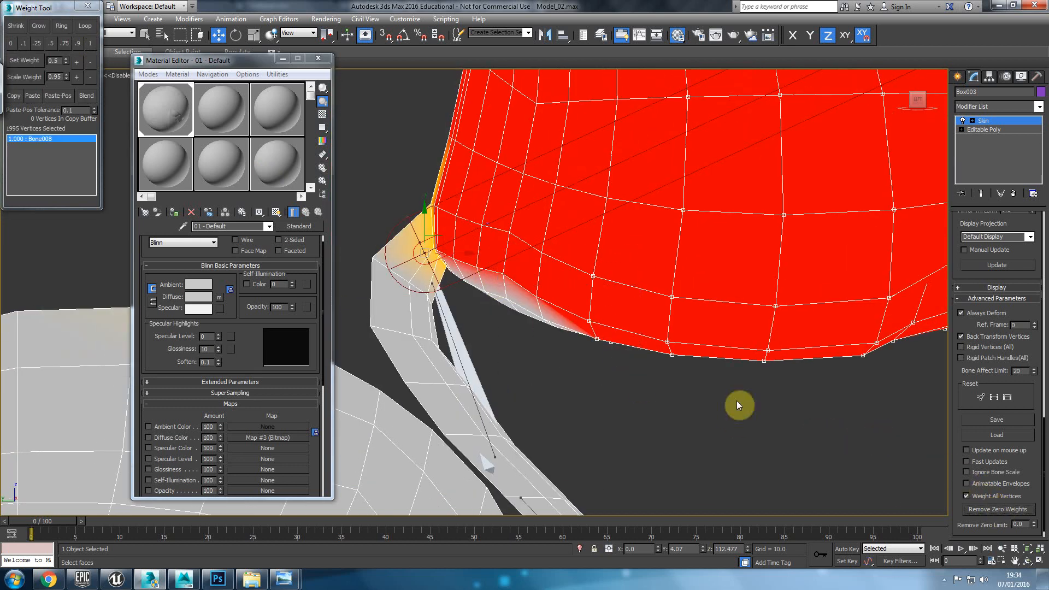
left_click_drag(483, 352, 483, 352)
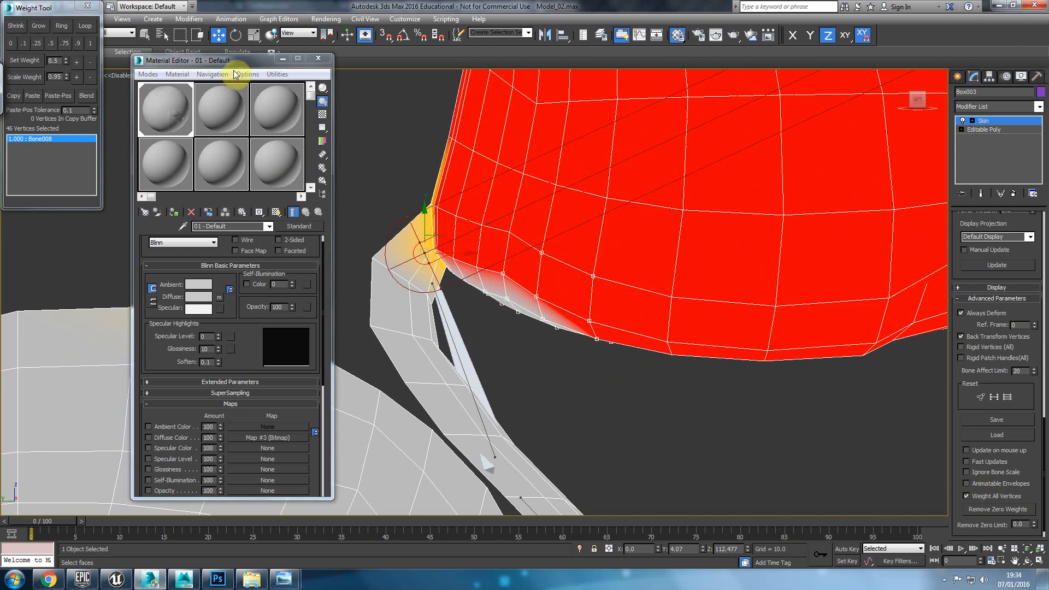
left_click(92, 44)
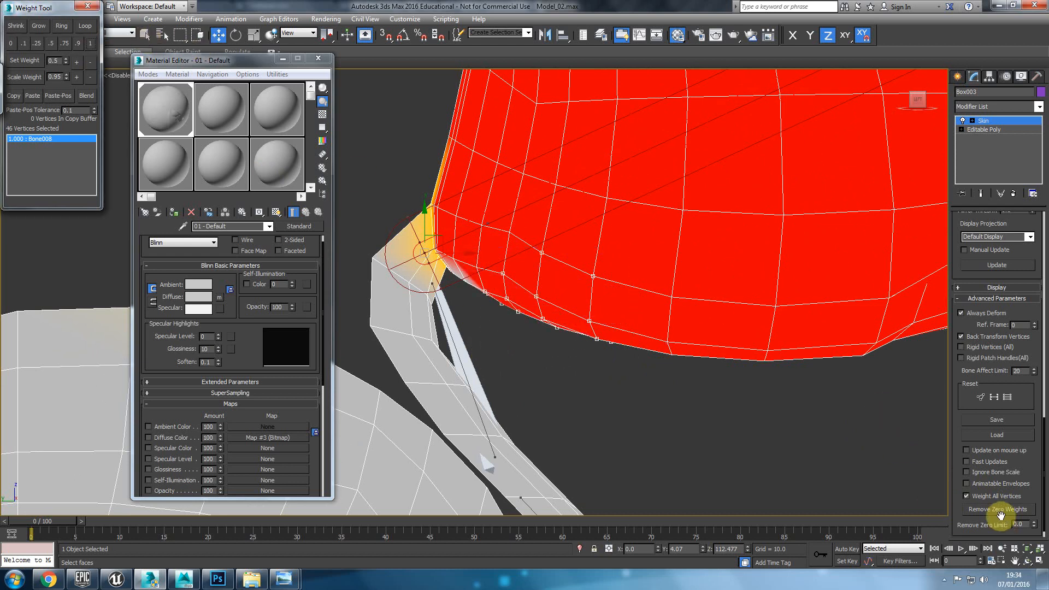
In wireframe, select the remaining underside vertices of the head nearest the neck joint and give them full weight 1 to Bone008.
key("F3")
mouse_move(636, 312)
middle_mouse_down("alt")
mouse_move(714, 302)
mouse_move(650, 298)
middle_mouse_up("alt")
left_click_drag(648, 227, 496, 320)
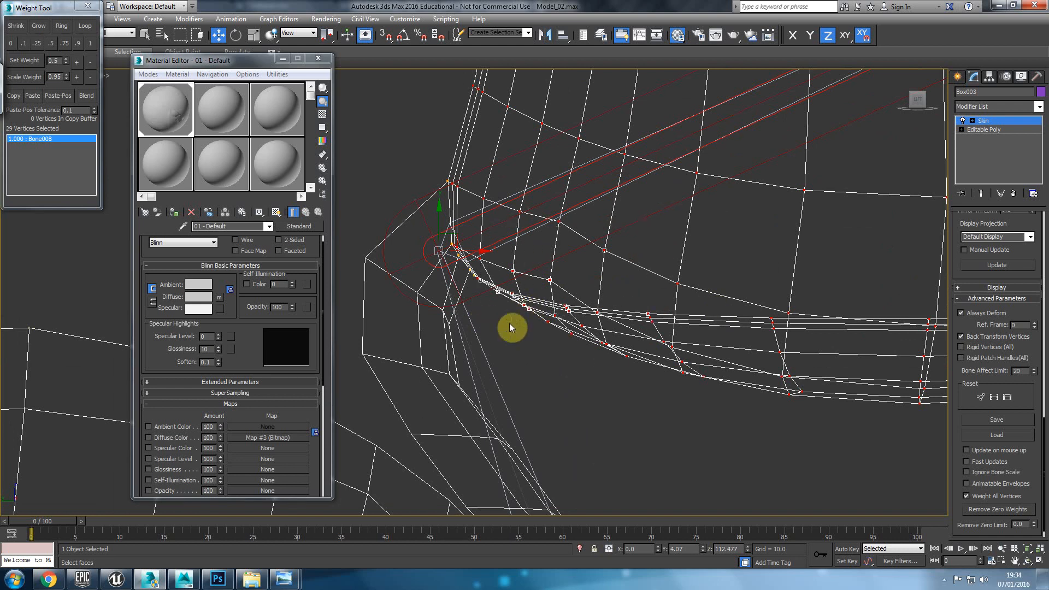
left_click(90, 44)
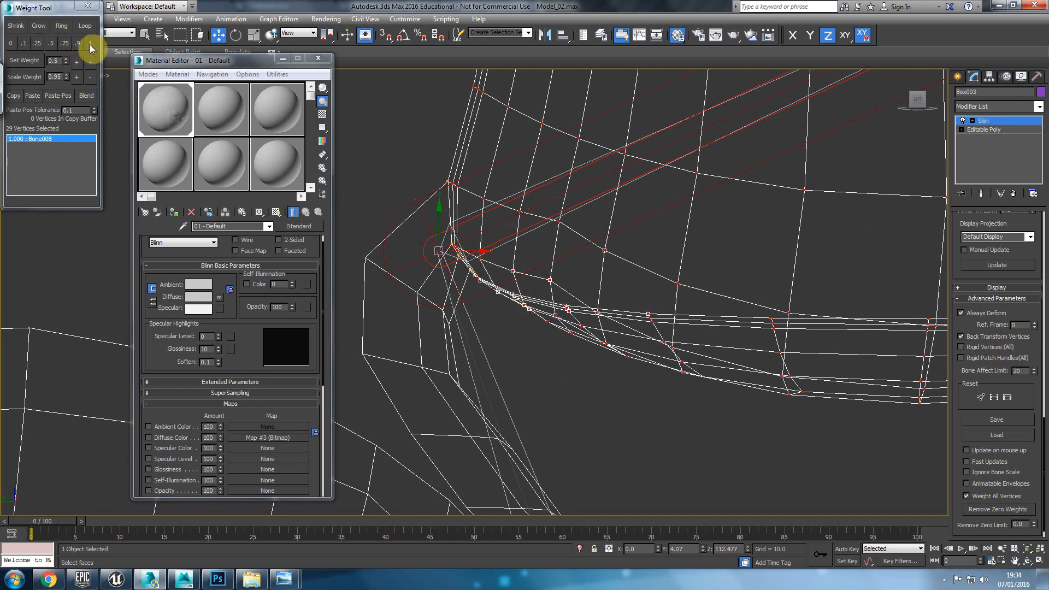
key("F3")
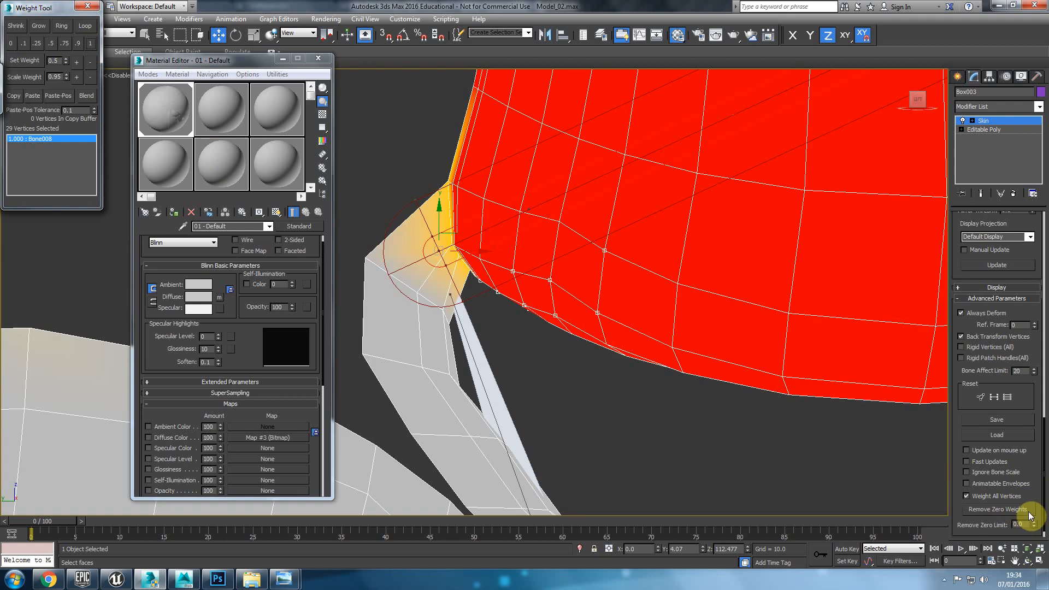
Make the front leg's upper bone, Bone010, the active bone for weighting.
scroll(553, 295, "down", 8)
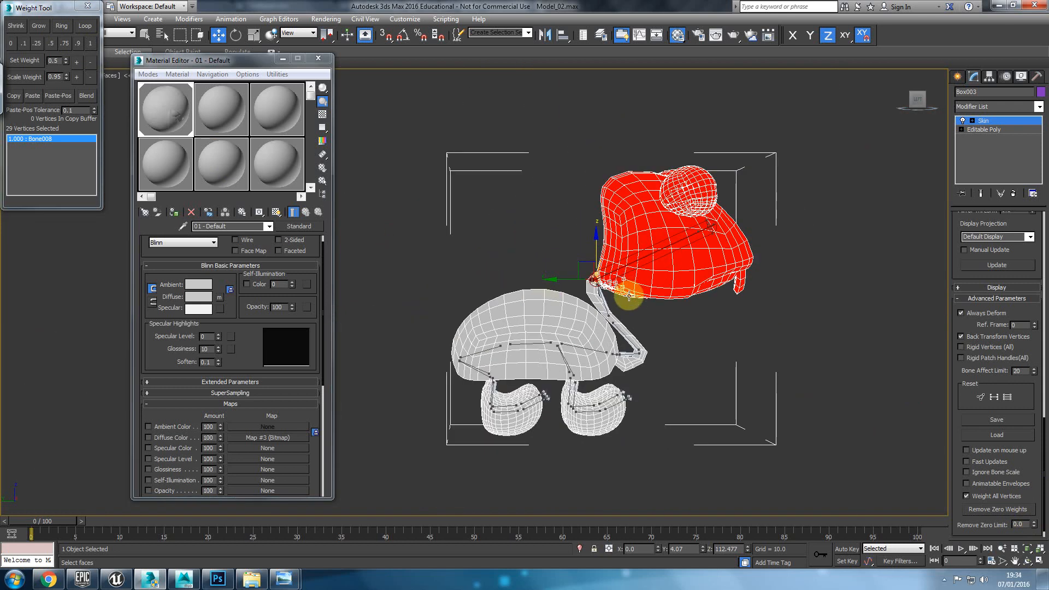
middle_click_drag(637, 313, 564, 323)
scroll(569, 323, "up", 4)
scroll(594, 297, "up", 2)
key("F3")
key("F3")
left_click(478, 269)
middle_click_drag(478, 270, 622, 263, "alt")
Select all the shell, neck and leg vertices, set their weight to 0 for Bone010, and clear the selection.
key("l")
scroll(576, 335, "down", 3)
scroll(575, 335, "down", 3)
middle_click_drag(576, 335, 598, 283)
left_click_drag(400, 169, 648, 362)
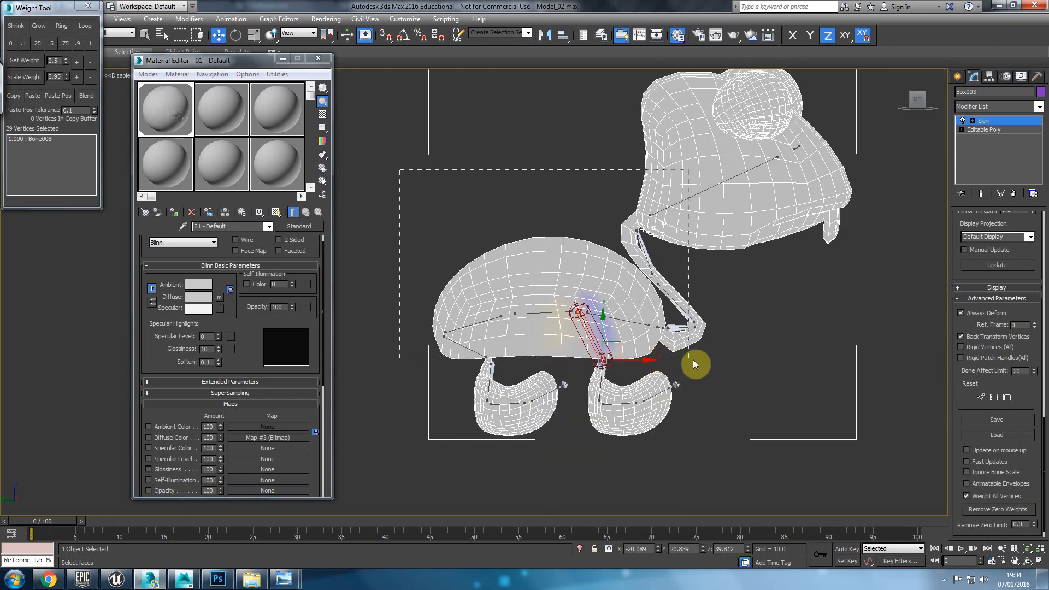
left_click_drag(730, 405, 738, 426)
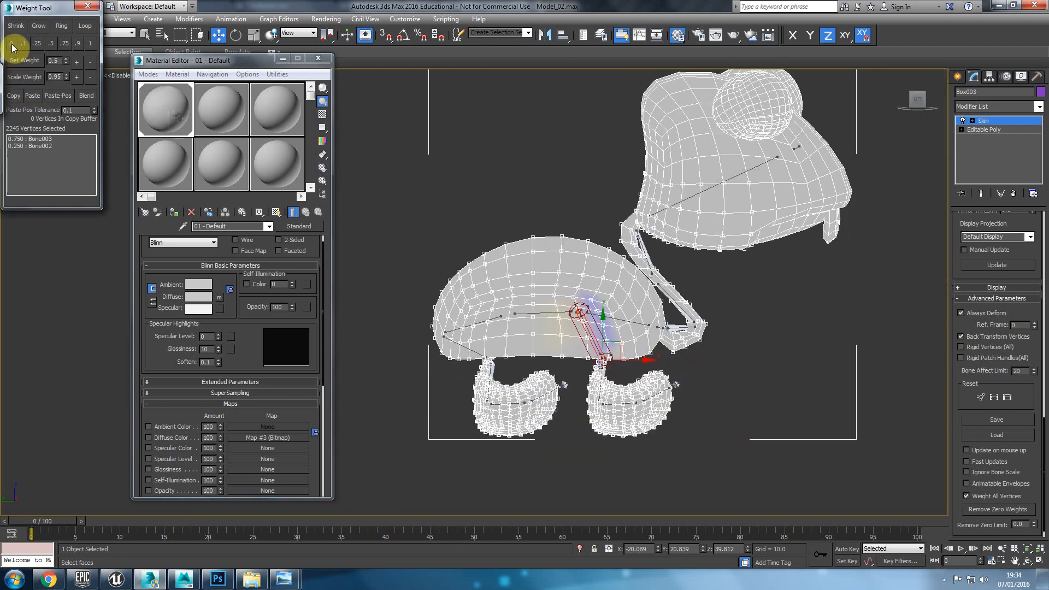
middle_click_drag(661, 338, 628, 295)
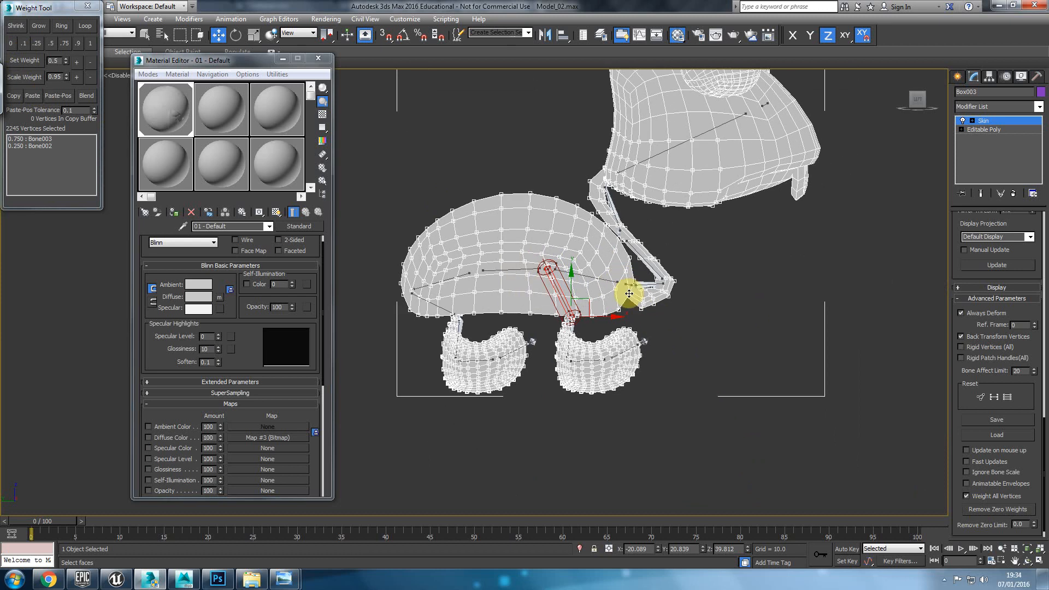
left_click(680, 346)
In wireframe, select the ring of eight vertices at the top end of the Bone010 leg inside the shell.
scroll(568, 317, "up", 8)
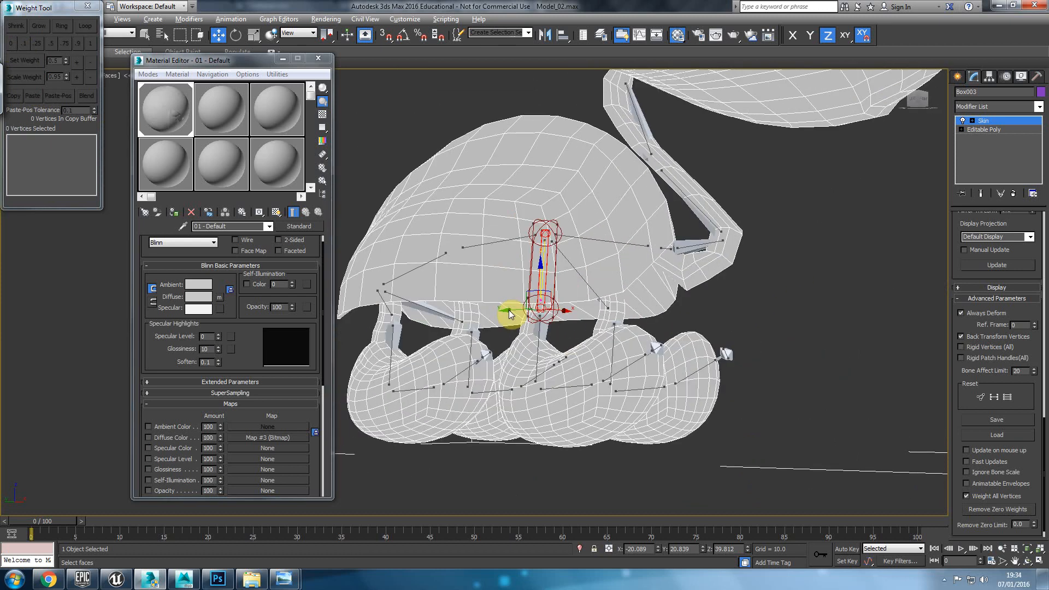
mouse_move(560, 299)
middle_mouse_down("alt")
mouse_move(569, 293)
mouse_move(464, 267)
mouse_move(509, 254)
mouse_move(488, 269)
mouse_move(511, 281)
middle_mouse_up("alt")
key("F3")
mouse_move(514, 256)
middle_mouse_down("alt")
mouse_move(506, 224)
mouse_move(491, 279)
mouse_move(541, 276)
mouse_move(499, 264)
middle_mouse_up("alt")
key("f")
scroll(536, 265, "up", 3)
scroll(533, 273, "up", 5)
scroll(500, 262, "up", 3)
left_click(506, 218)
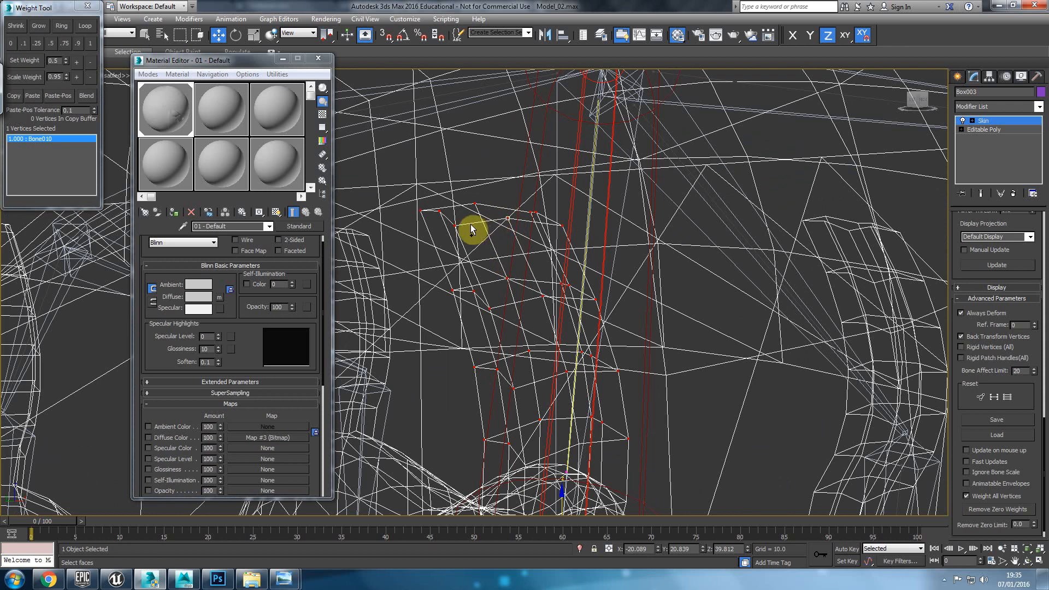
left_click(454, 225, "ctrl")
left_click_drag(425, 212, 476, 213, "ctrl")
left_click_drag(543, 202, 559, 234, "ctrl")
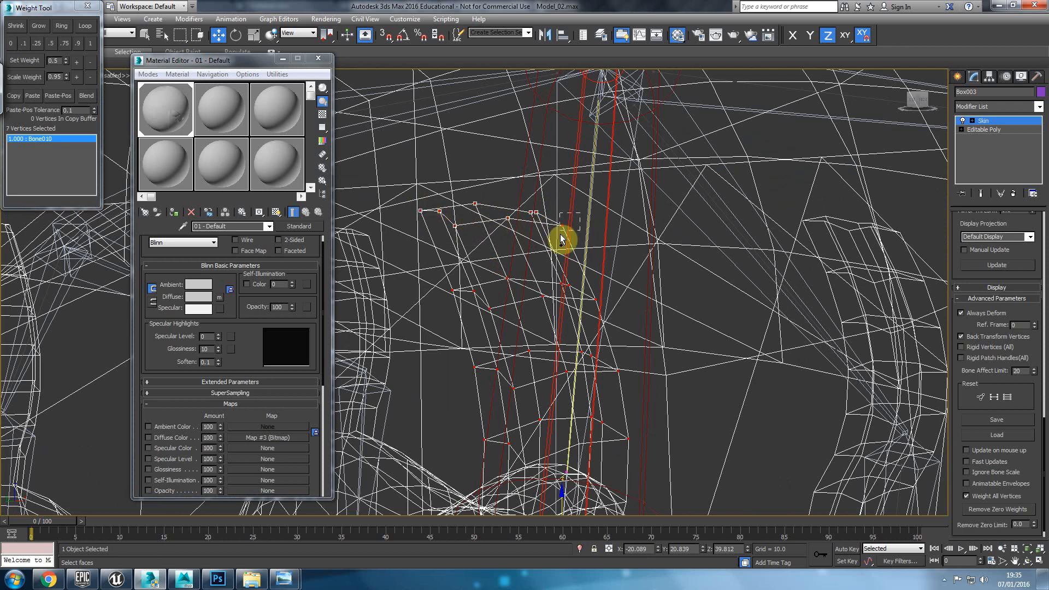
Grow the vertex selection down the upper leg until it covers four rings along Bone010.
middle_click_drag(545, 266, 584, 275, "alt")
key("l")
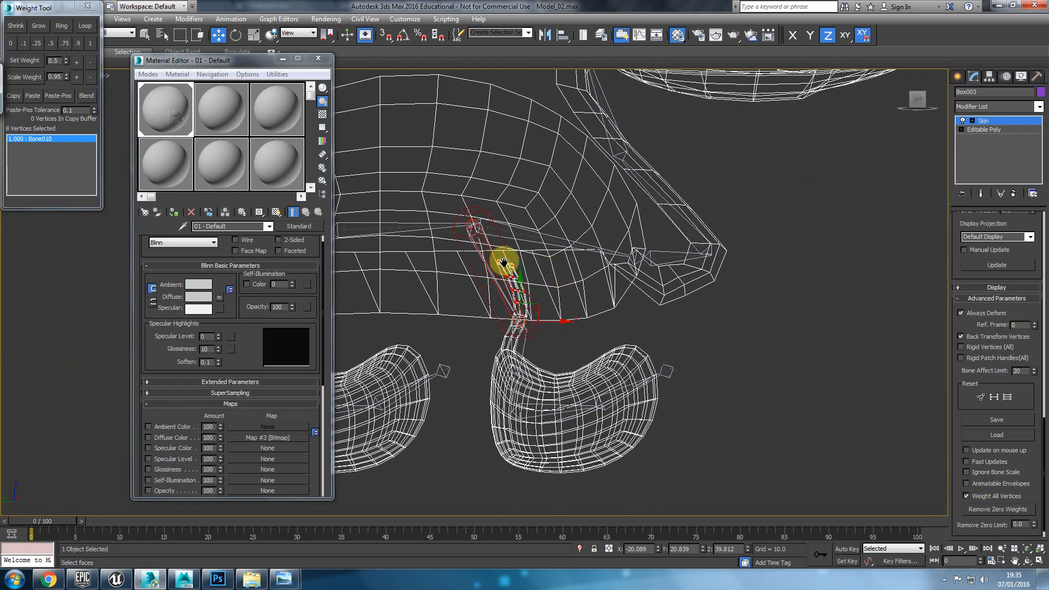
scroll(511, 259, "up", 3)
middle_click_drag(509, 263, 481, 227)
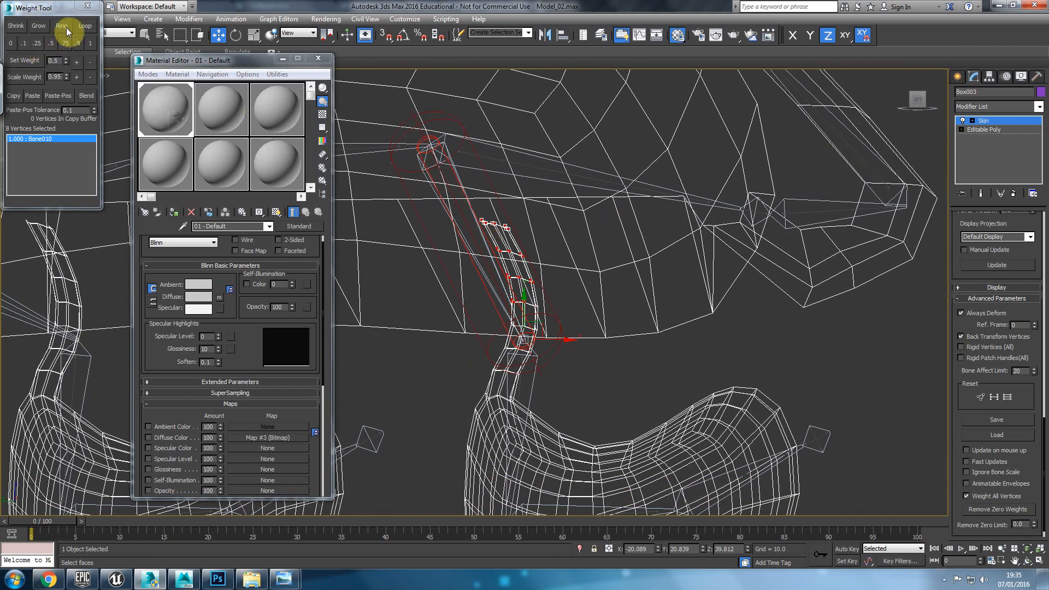
left_click(37, 25)
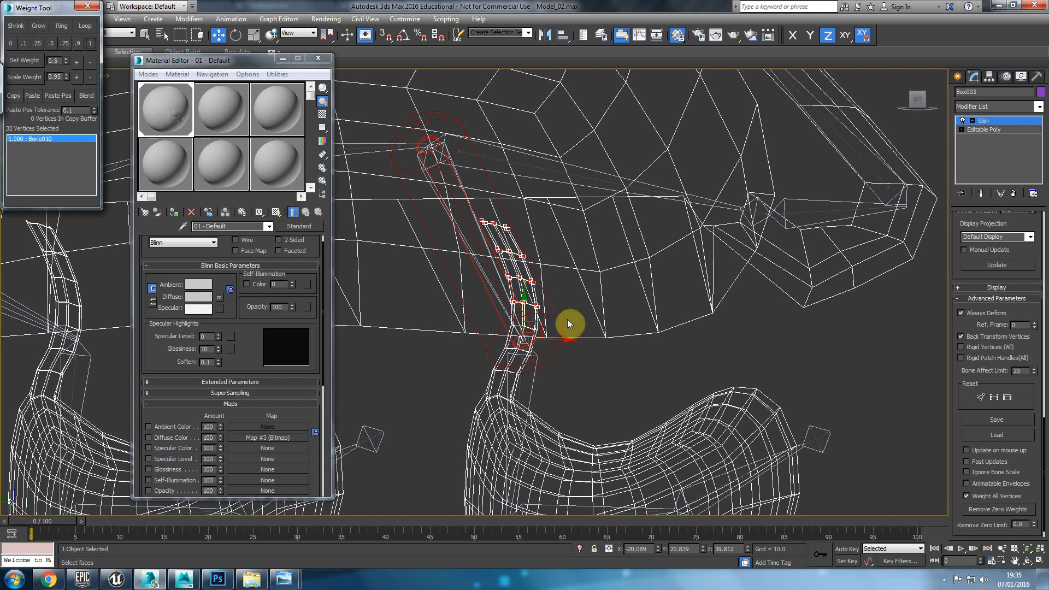
Select the two vertex rings around the joint between Bone010 and Bone011, leaving out the opposite leg.
middle_click_drag(570, 338, 529, 284)
scroll(529, 284, "up", 2)
scroll(454, 290, "up", 2)
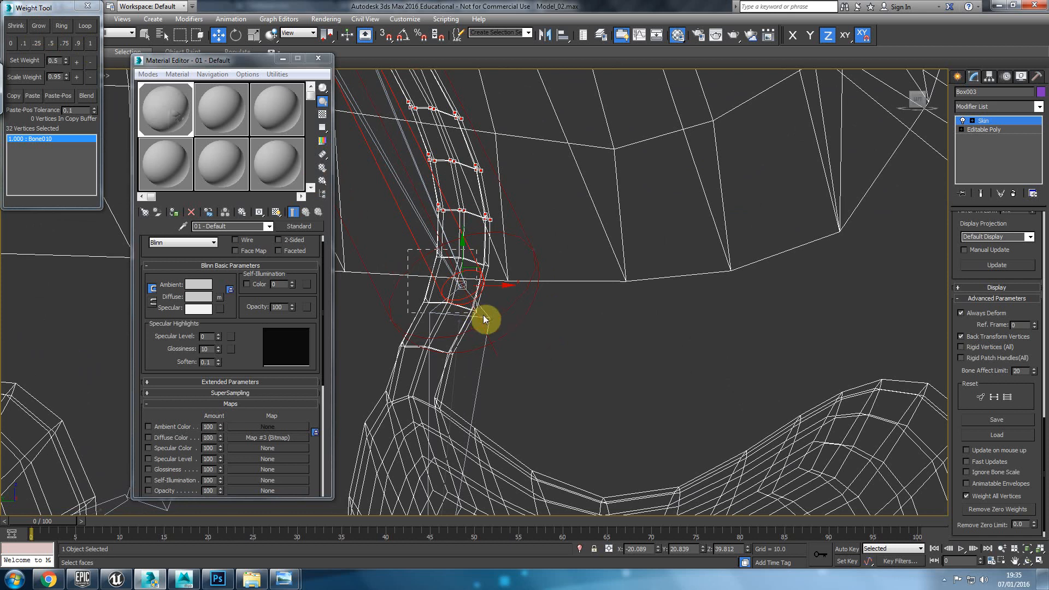
scroll(496, 321, "down", 5)
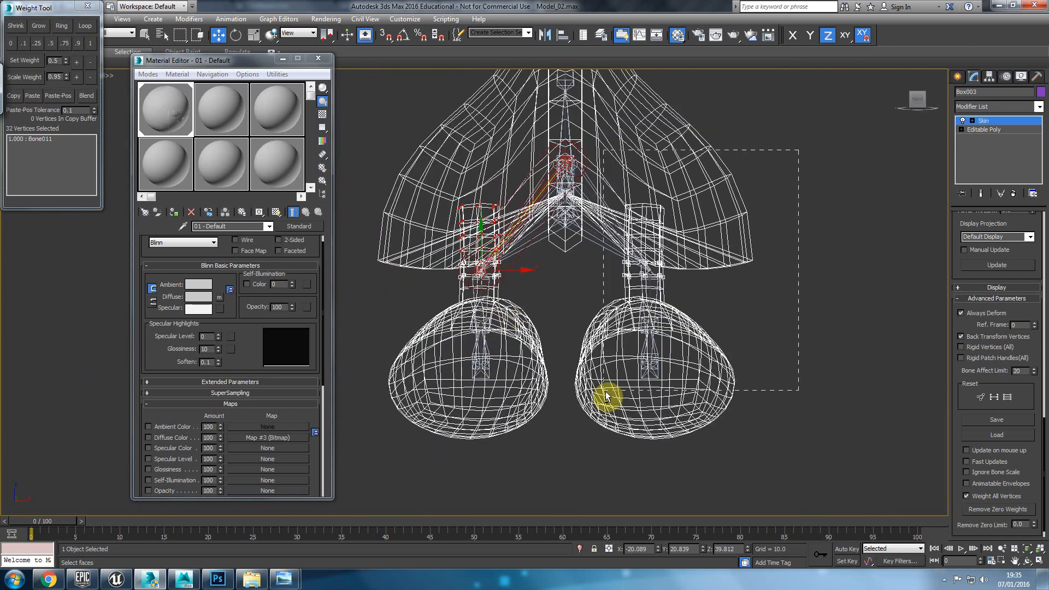
key("l")
middle_click_drag(568, 367, 598, 362)
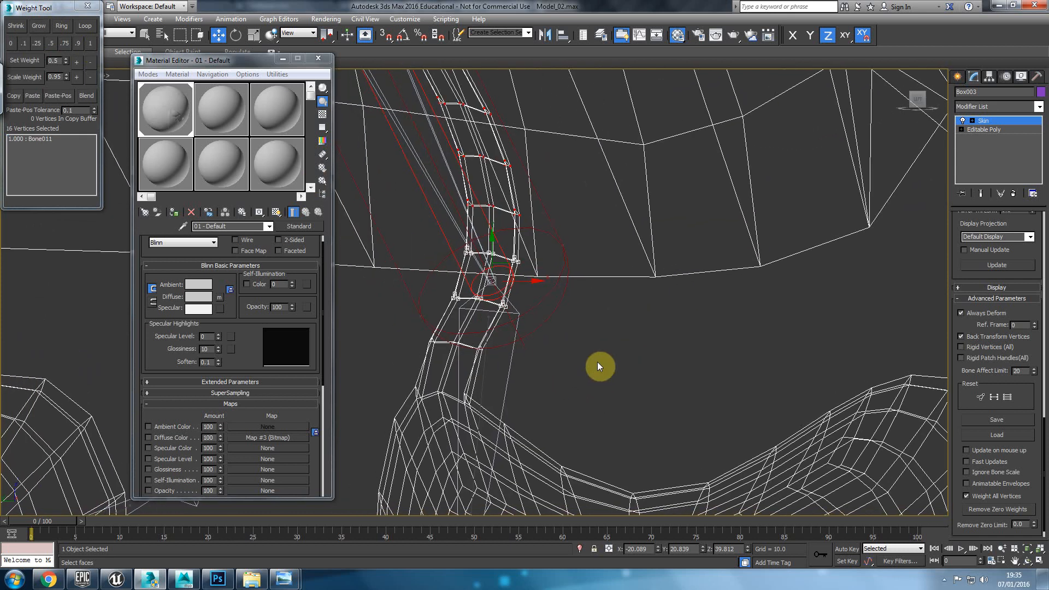
Weight the leg joint vertices 0.5 to Bone010 and 0.5 to Bone011, and remove zero weights.
left_click(51, 40)
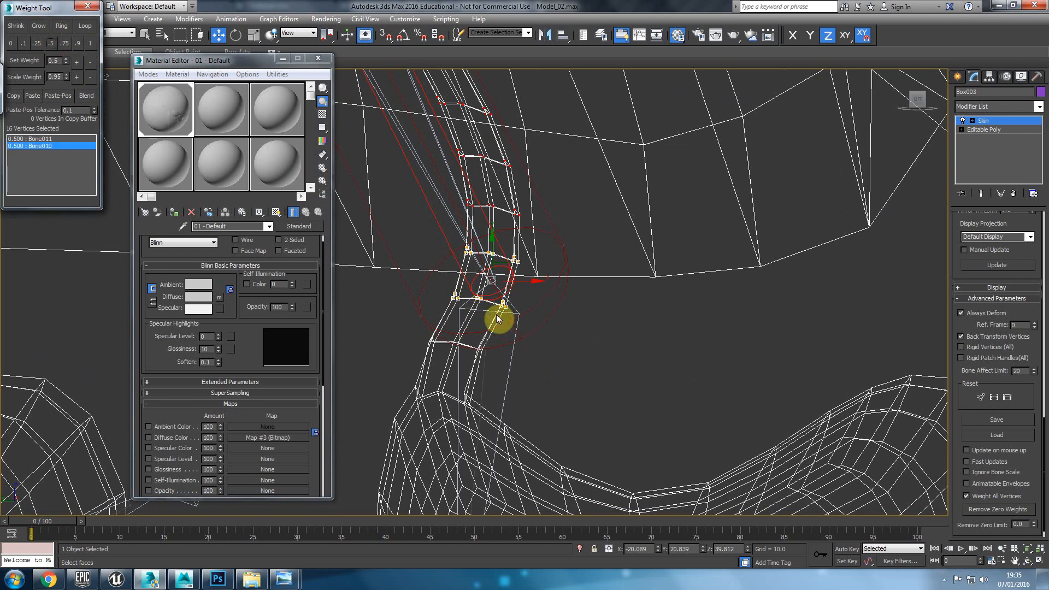
key("F3")
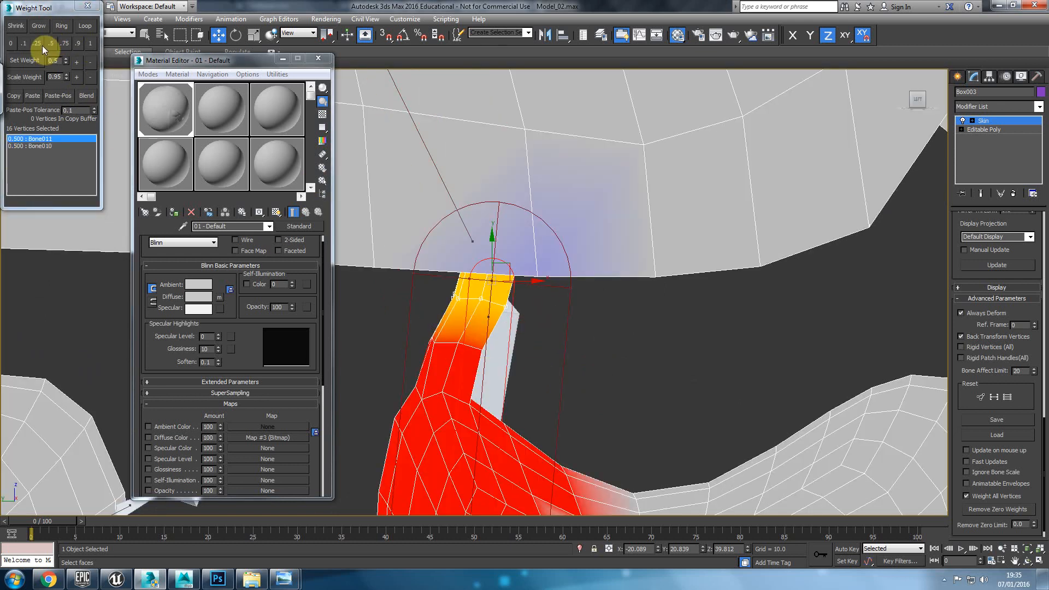
left_click(1012, 510)
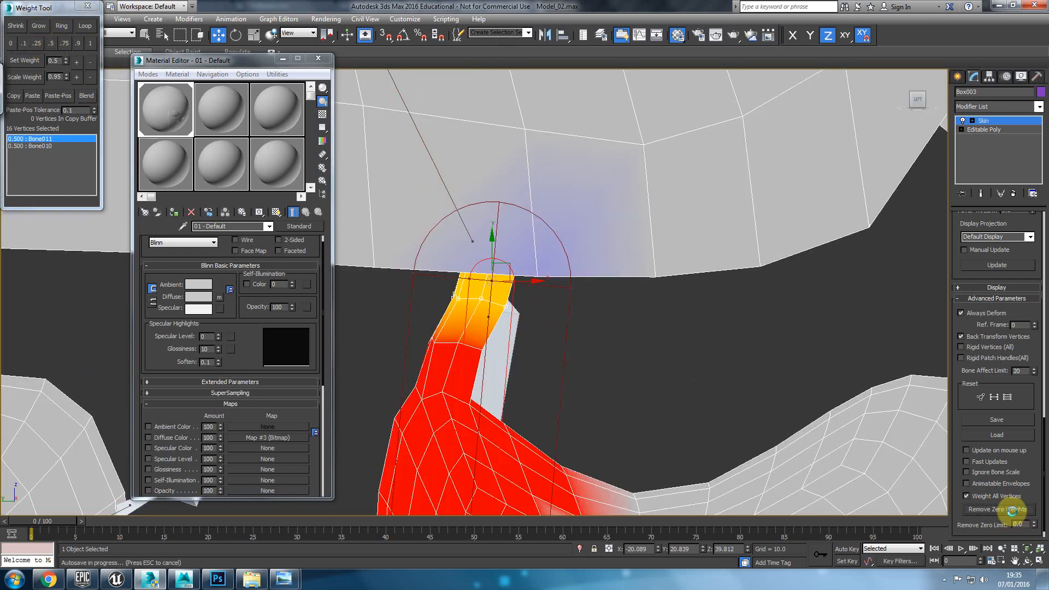
Examine the spread of Bone011's weights over the lower leg and foot in shaded and wireframe display.
mouse_move(572, 323)
middle_mouse_down()
mouse_move(601, 264)
mouse_move(557, 213)
middle_mouse_up()
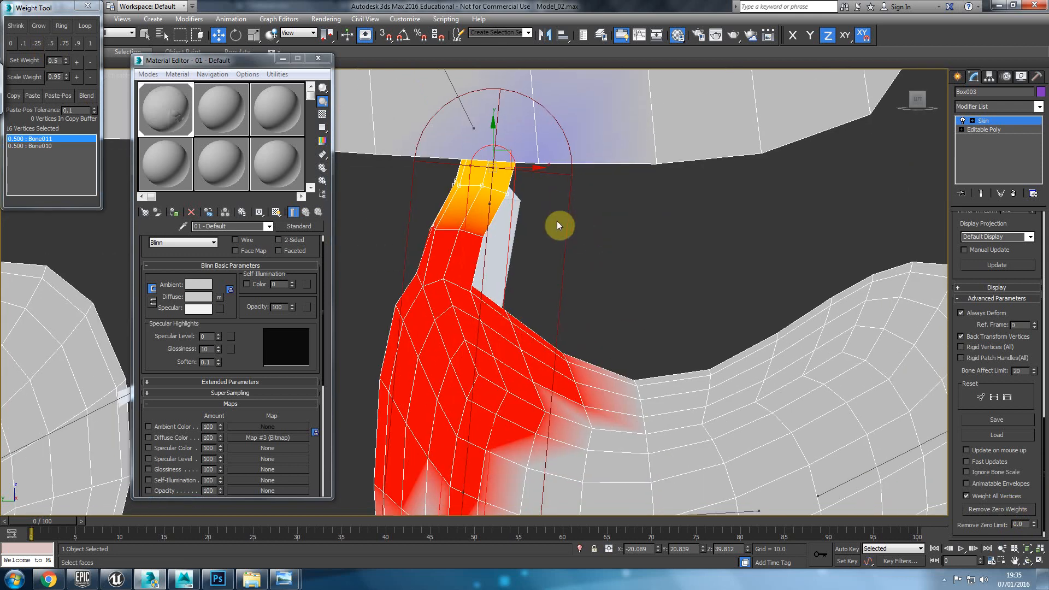
key("F3")
scroll(512, 222, "down", 3)
key("F3")
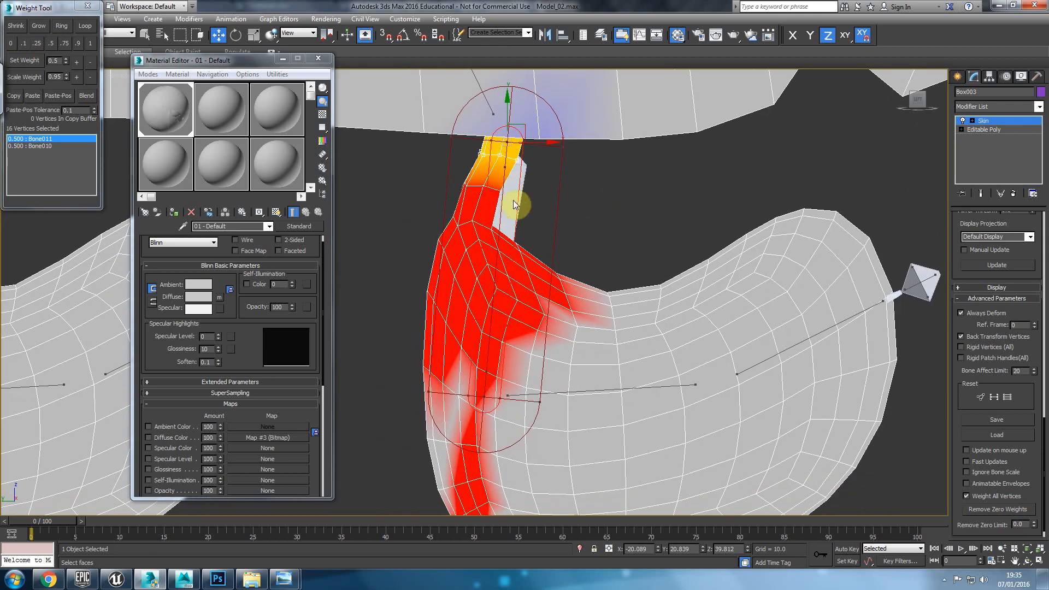
scroll(503, 225, "down", 3)
key("F3")
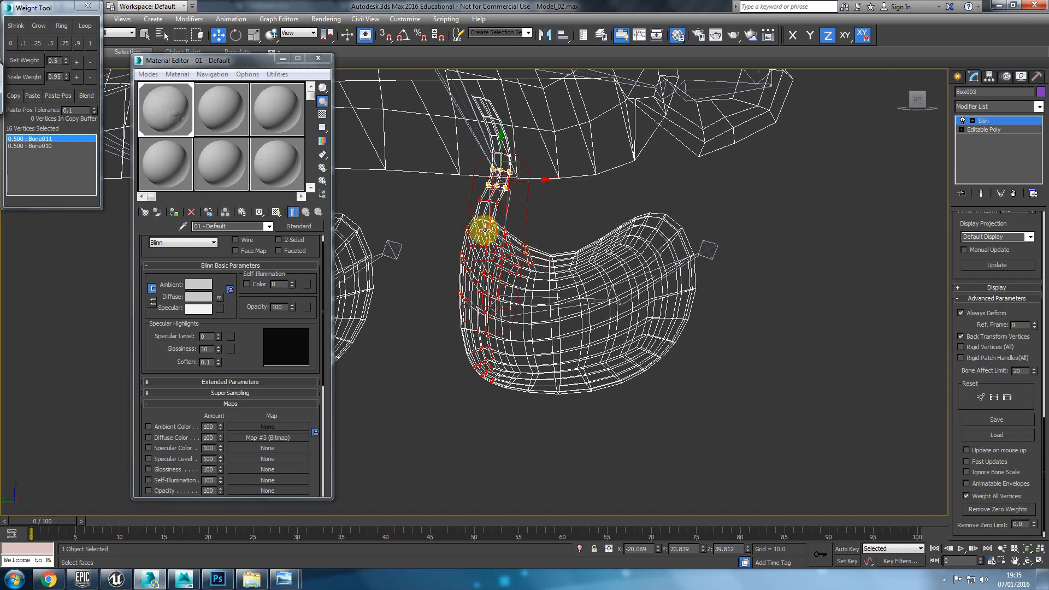
scroll(505, 271, "up", 3)
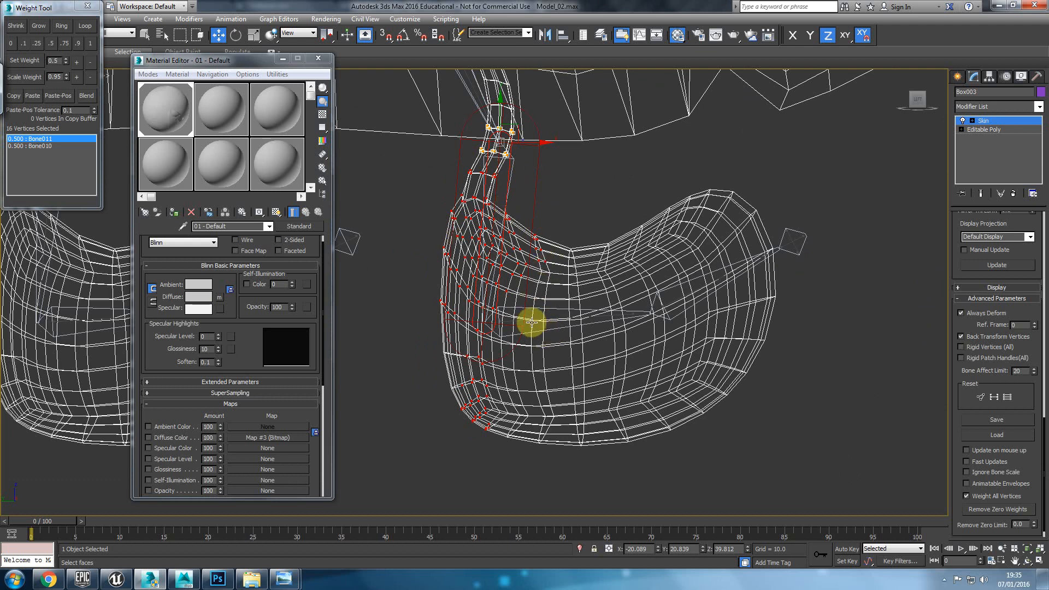
key("F3")
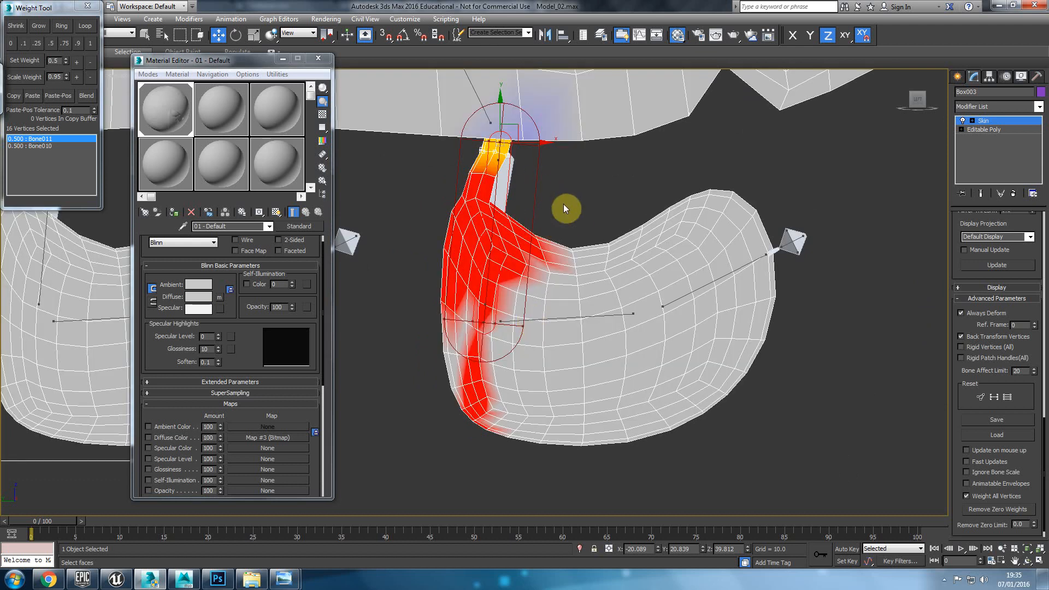
Select a vertical vertex loop around the rear part of the foot and weight it 0.5 each to Bone011 and Bone012.
left_click(516, 277)
left_click(526, 264)
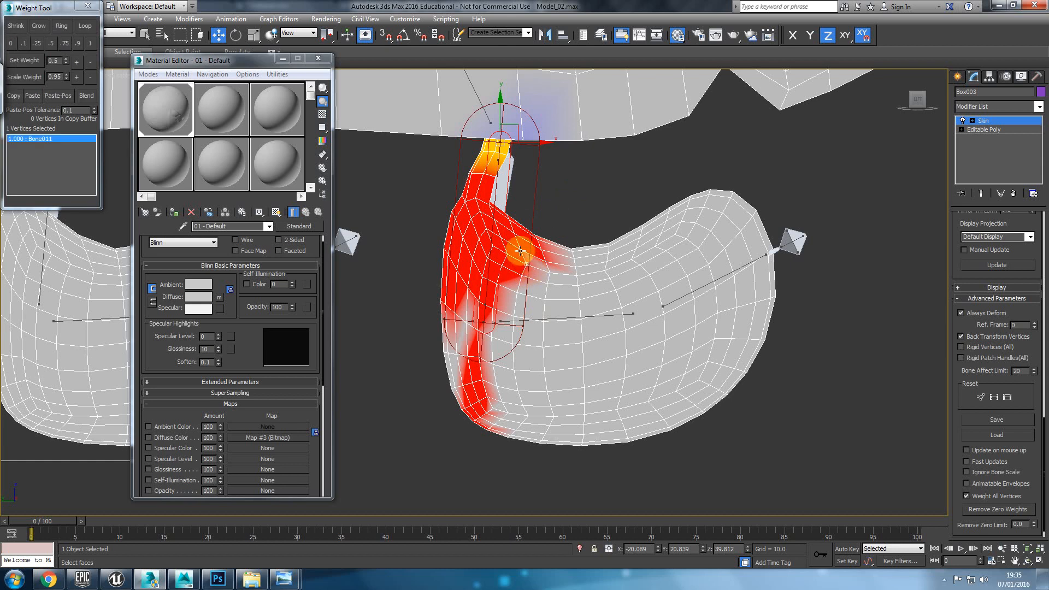
left_click(85, 27)
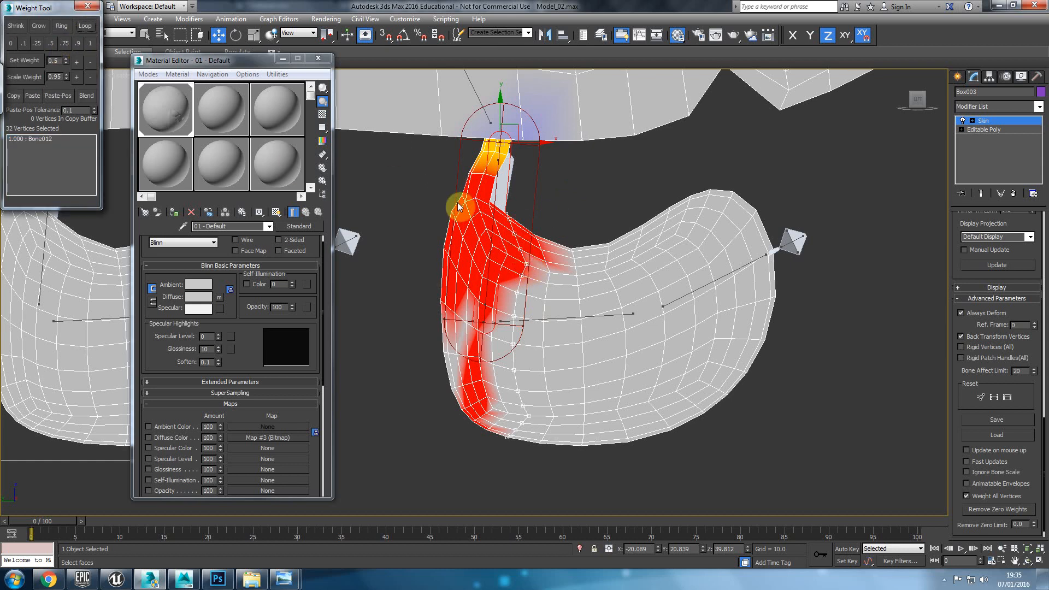
left_click(52, 43)
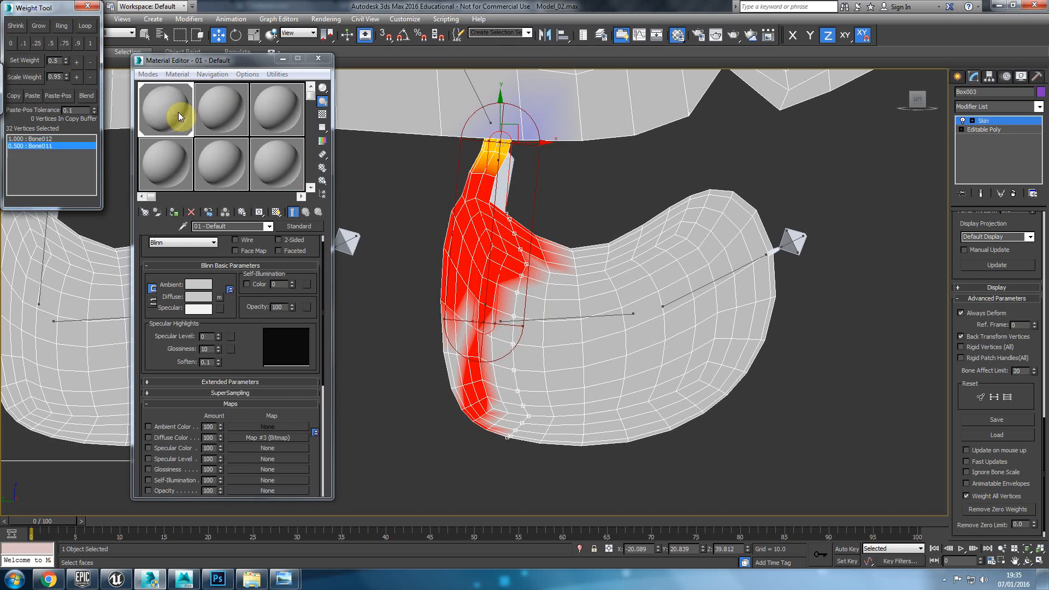
left_click(33, 139)
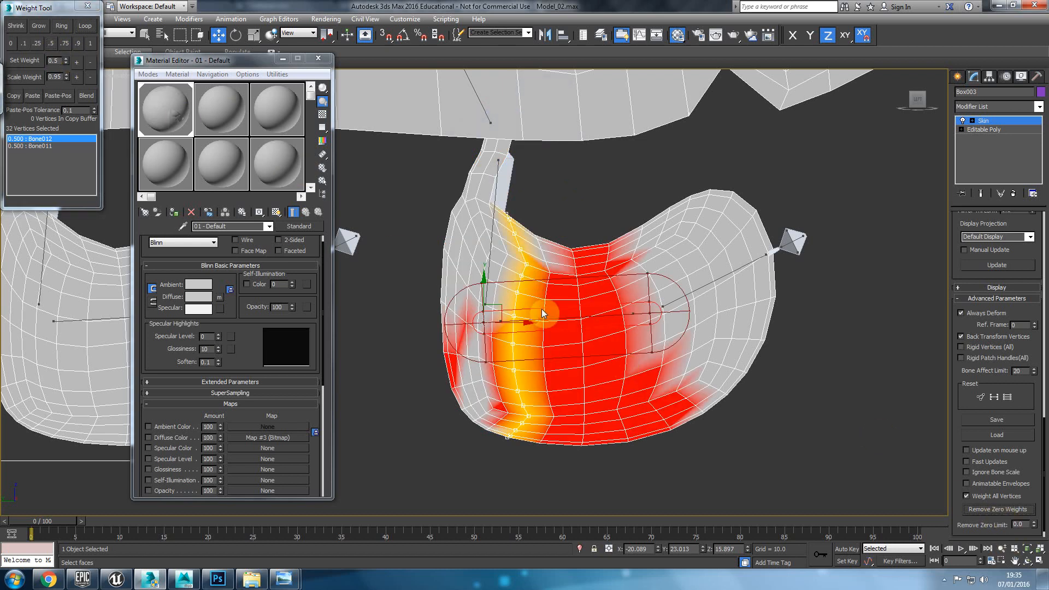
Select the next vertex loop forward on the foot, give it weight 0.1 to Bone011, and remove zero weights.
left_click(545, 263)
left_click(85, 26)
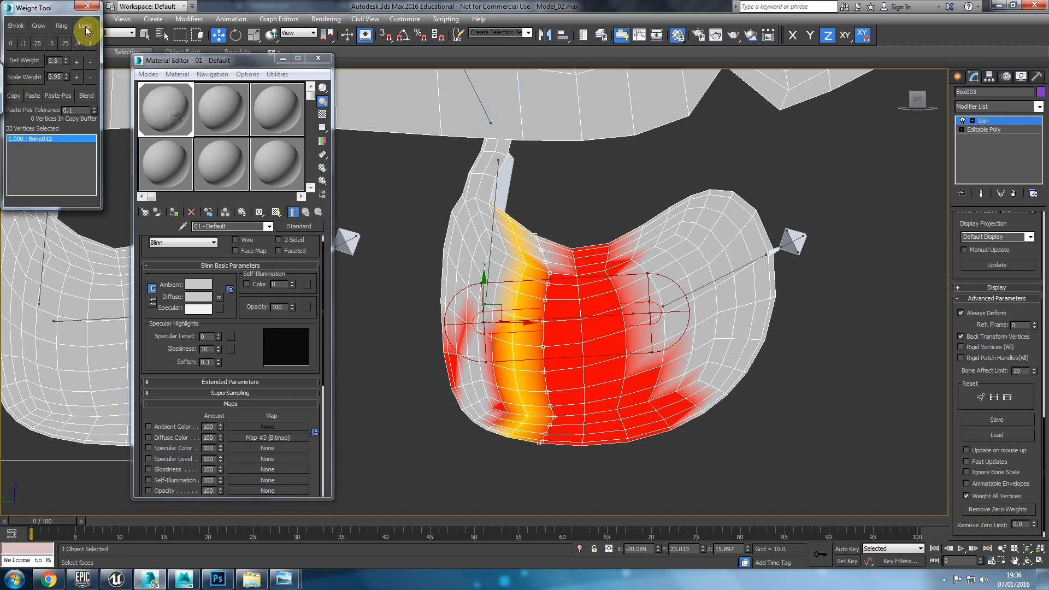
left_click(24, 44)
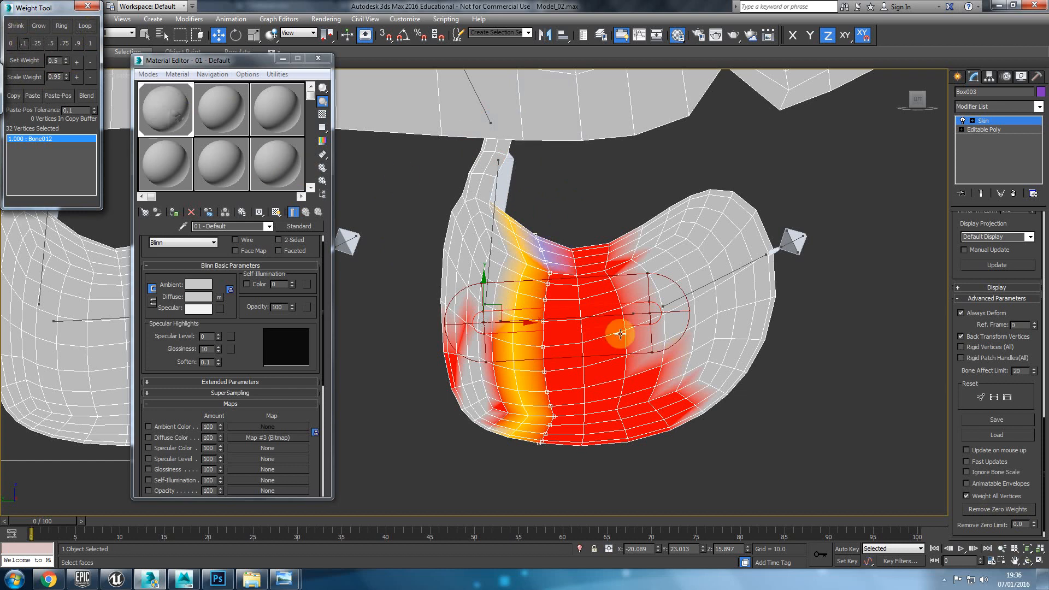
left_click(495, 183)
left_click(24, 43)
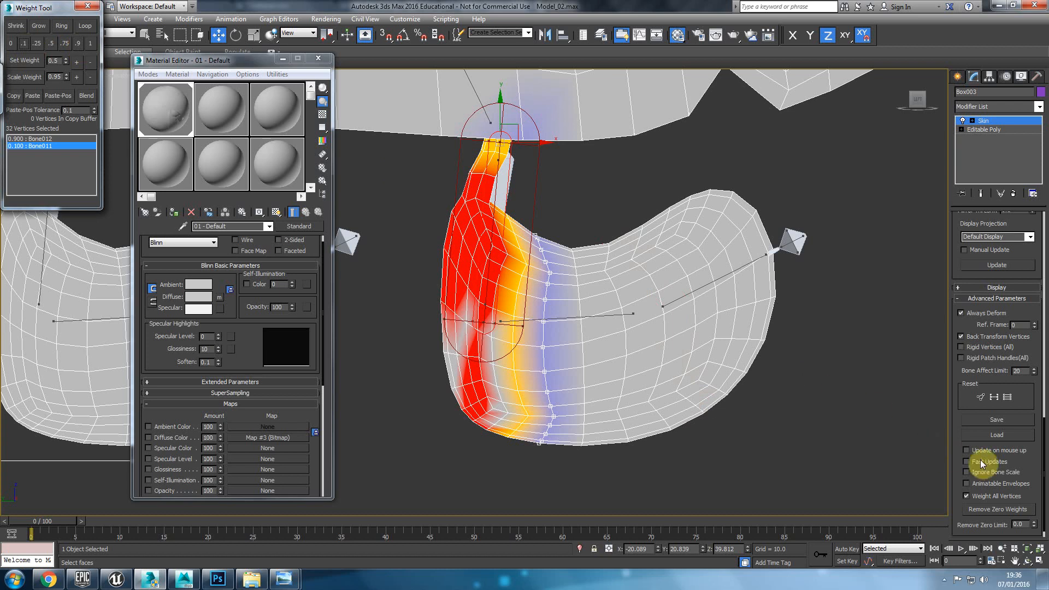
left_click(996, 510)
middle_click_drag(569, 352, 523, 339)
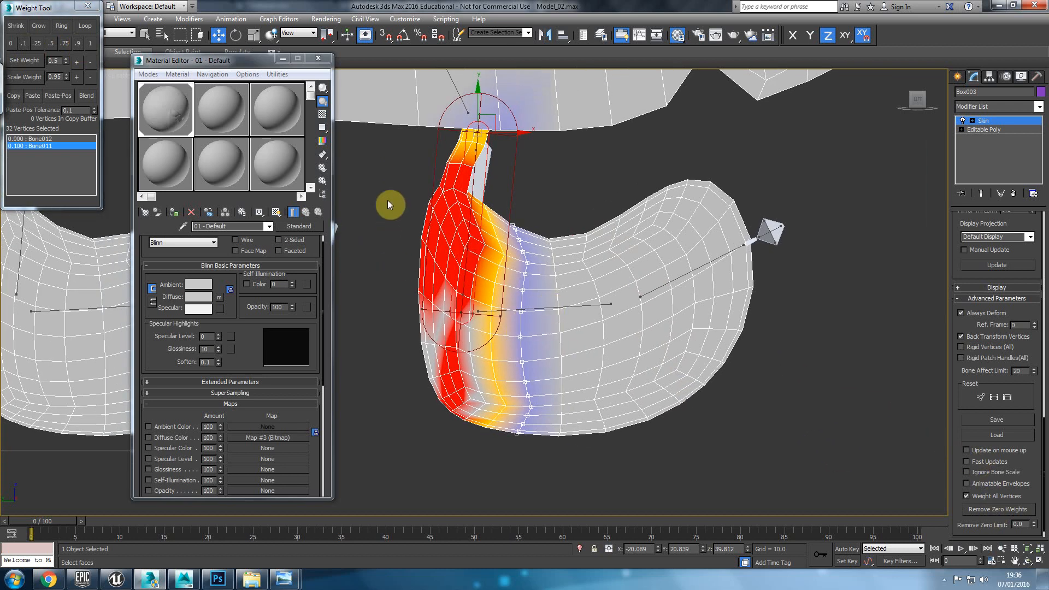
Select all the vertices at the rear of the foot and weight them 1 to Bone011.
left_click_drag(488, 422, 489, 422)
left_click(89, 46)
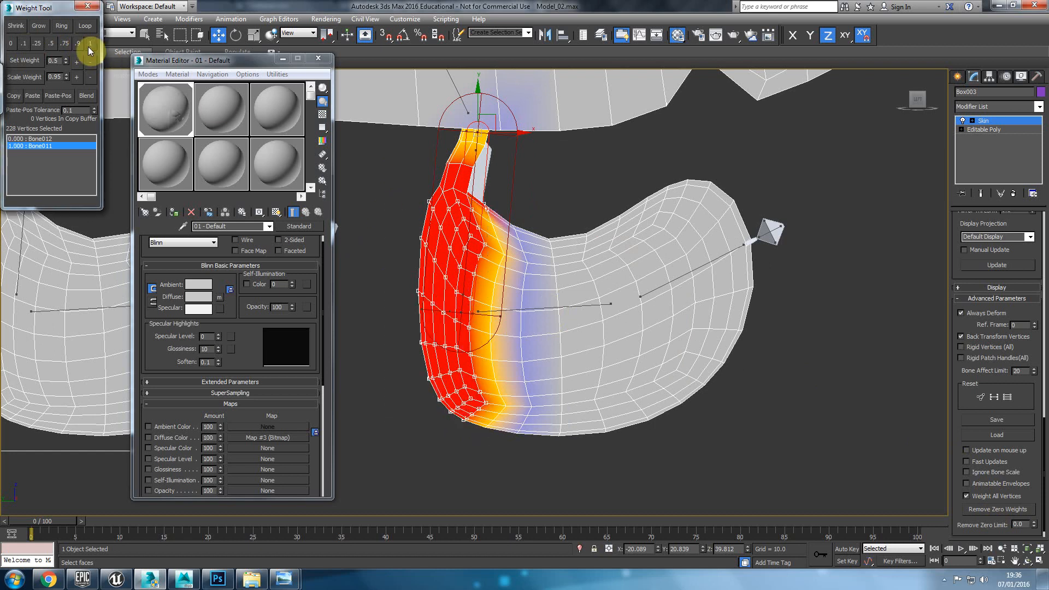
key("ctrl+z")
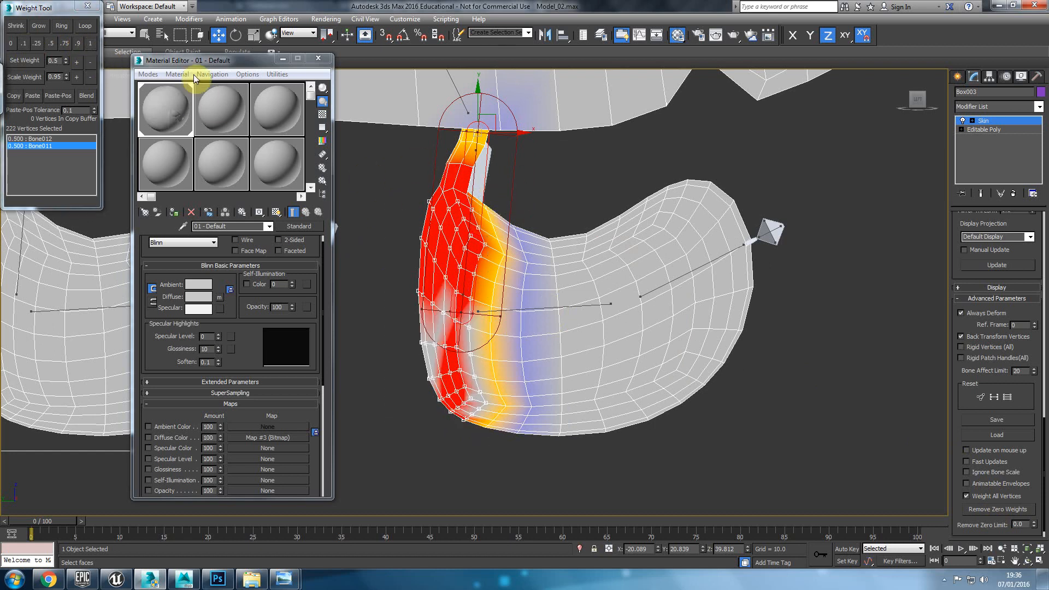
left_click(91, 43)
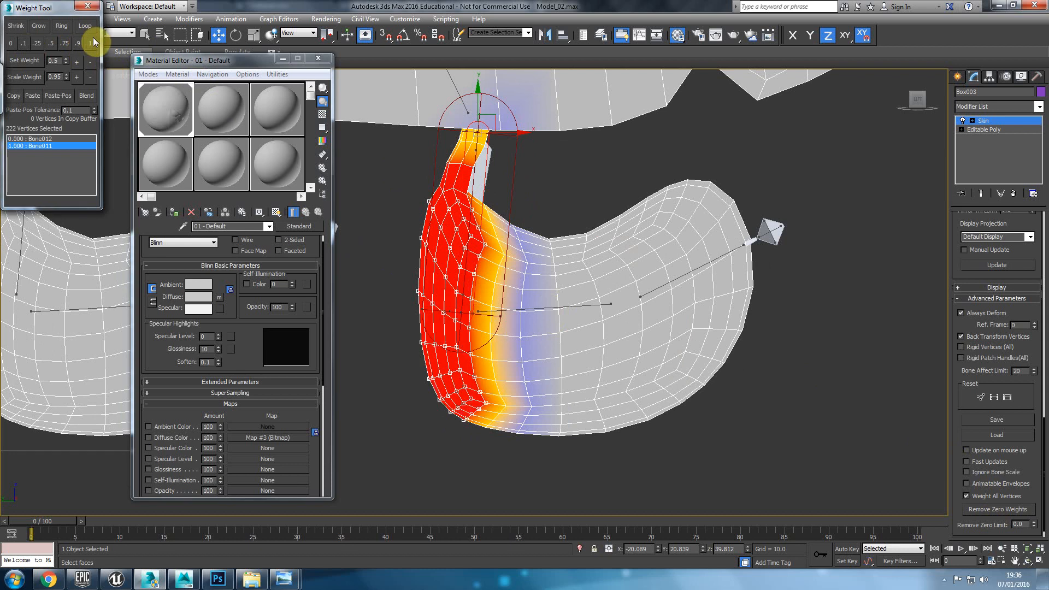
Select Bone012 and weight a vertical vertex loop just forward of the foot's middle 1 to it.
left_click(528, 308)
middle_click_drag(551, 362, 520, 362)
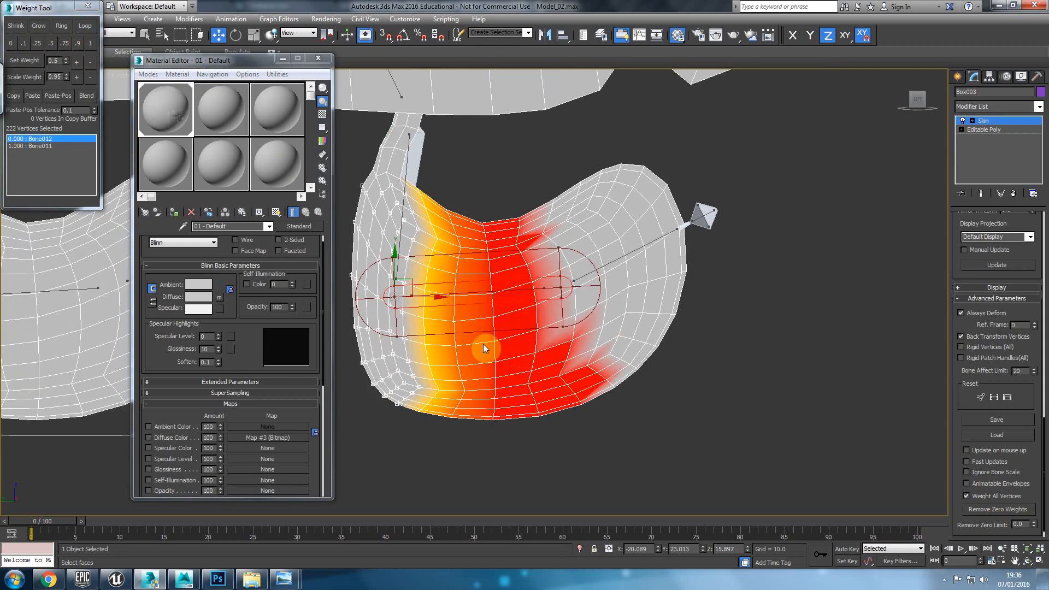
left_click_drag(500, 201, 542, 365)
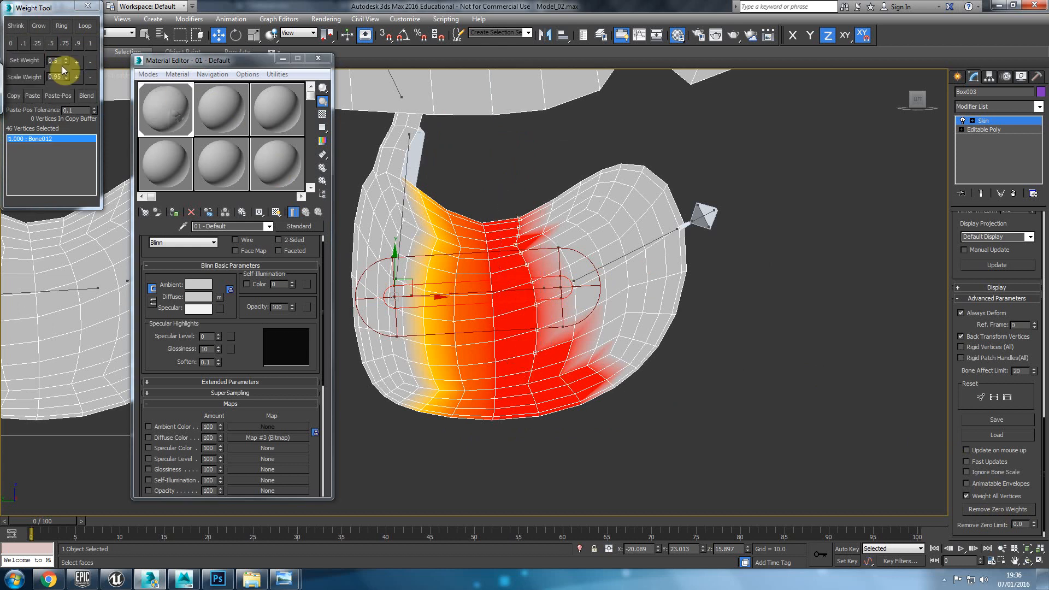
left_click(90, 43)
Select the full vertex loop at the joint between Bone012 and Bone013 and apply weight 0.5 for Bone012.
middle_click_drag(595, 331, 576, 334)
left_click_drag(518, 185, 539, 259)
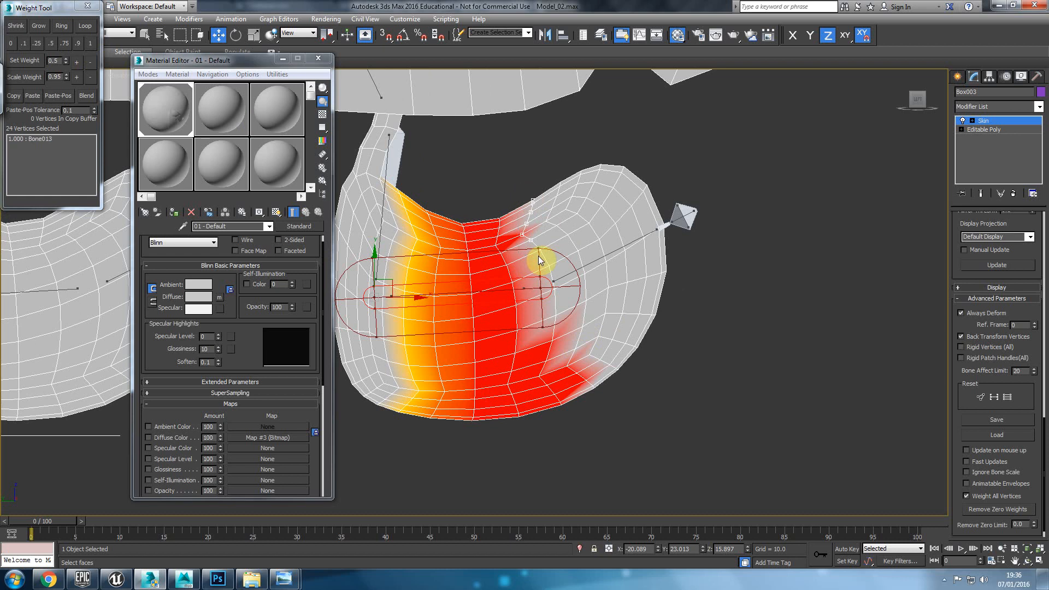
left_click_drag(526, 249, 563, 333)
left_click_drag(565, 380, 541, 382)
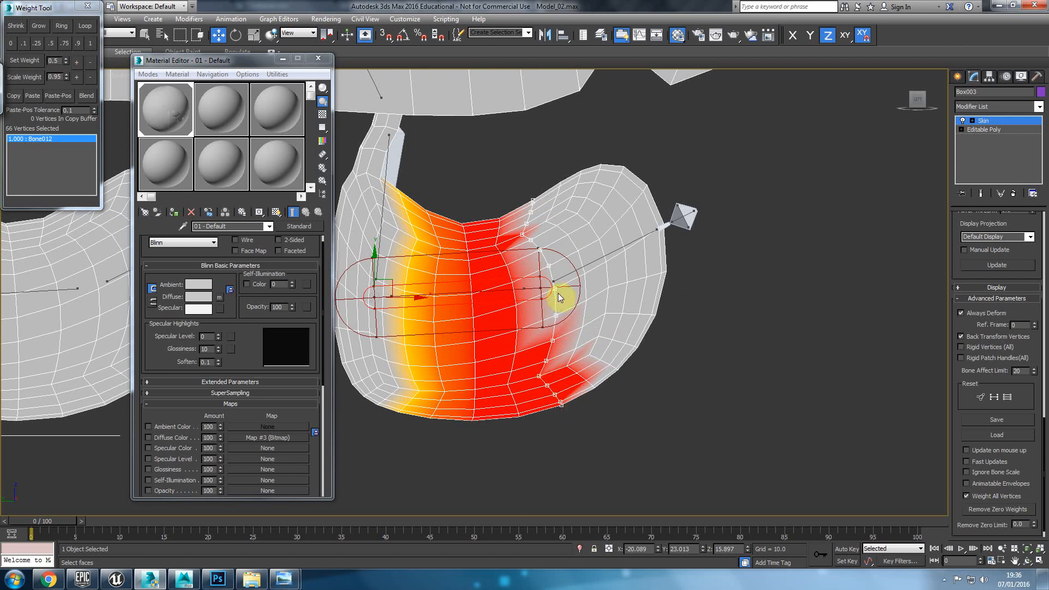
key("f")
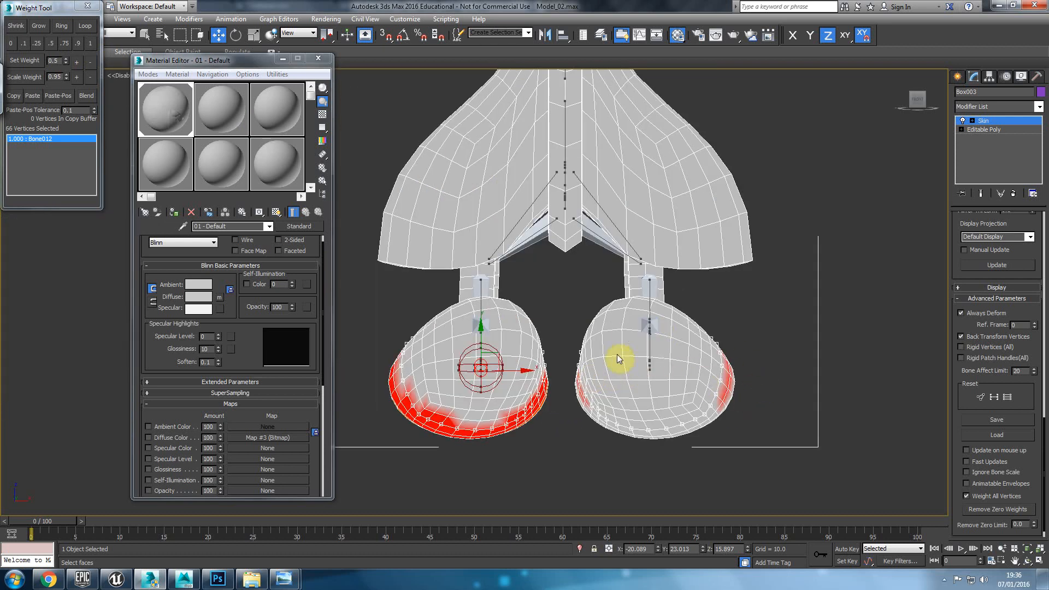
key("l")
middle_click_drag(576, 373, 581, 340)
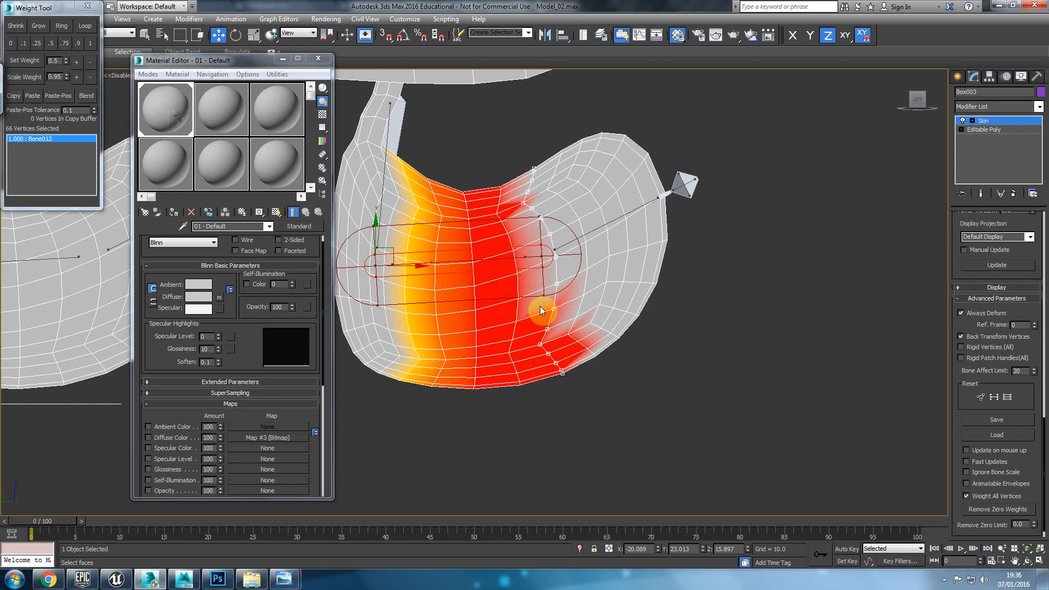
middle_click_drag(506, 222, 527, 223)
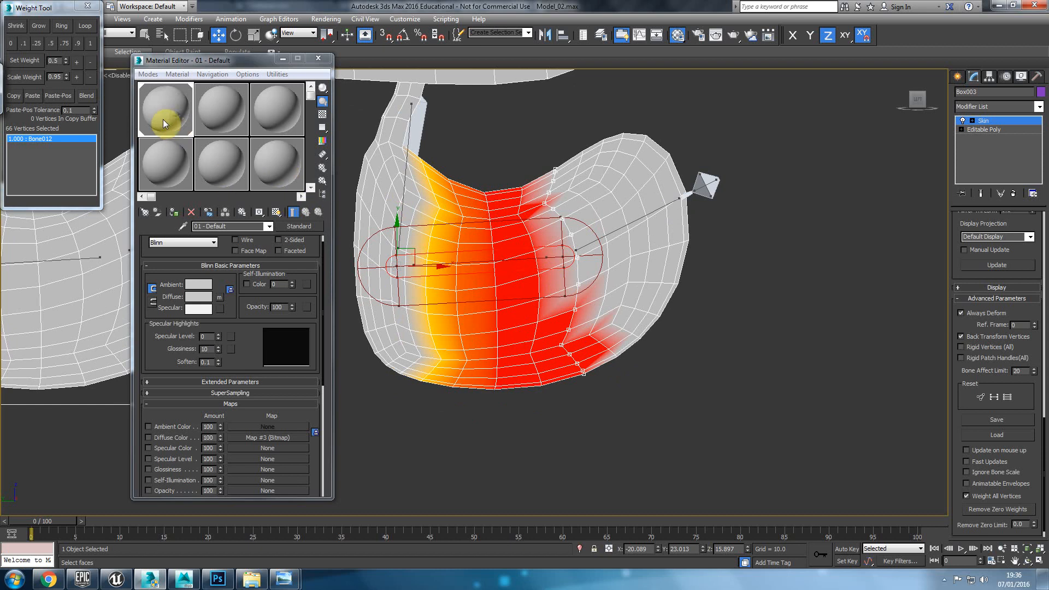
left_click(48, 46)
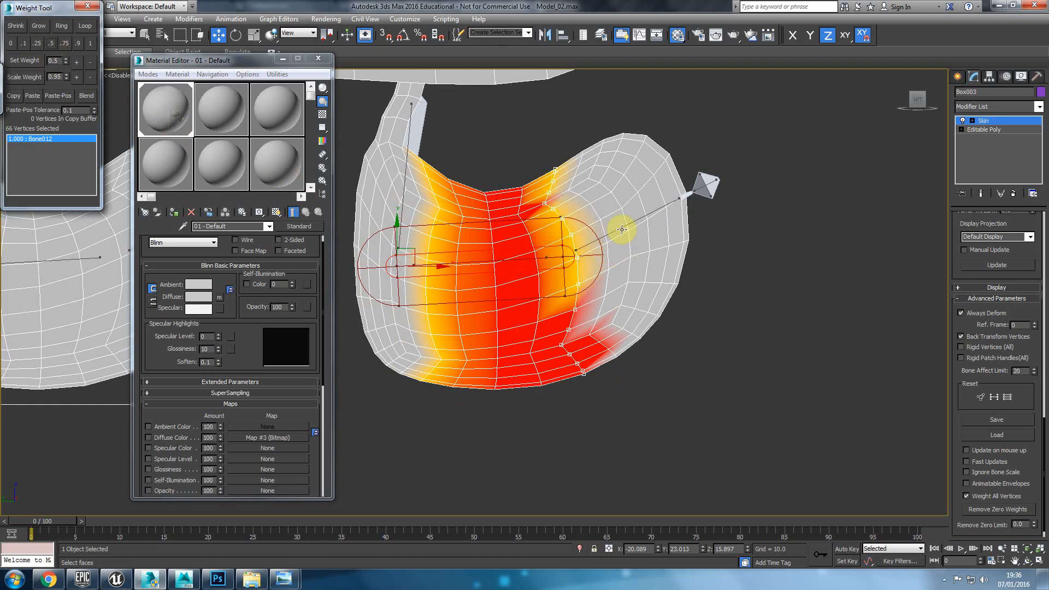
left_click(612, 234)
key("ctrl+z")
left_click(618, 230)
key("ctrl+z")
left_click(616, 229)
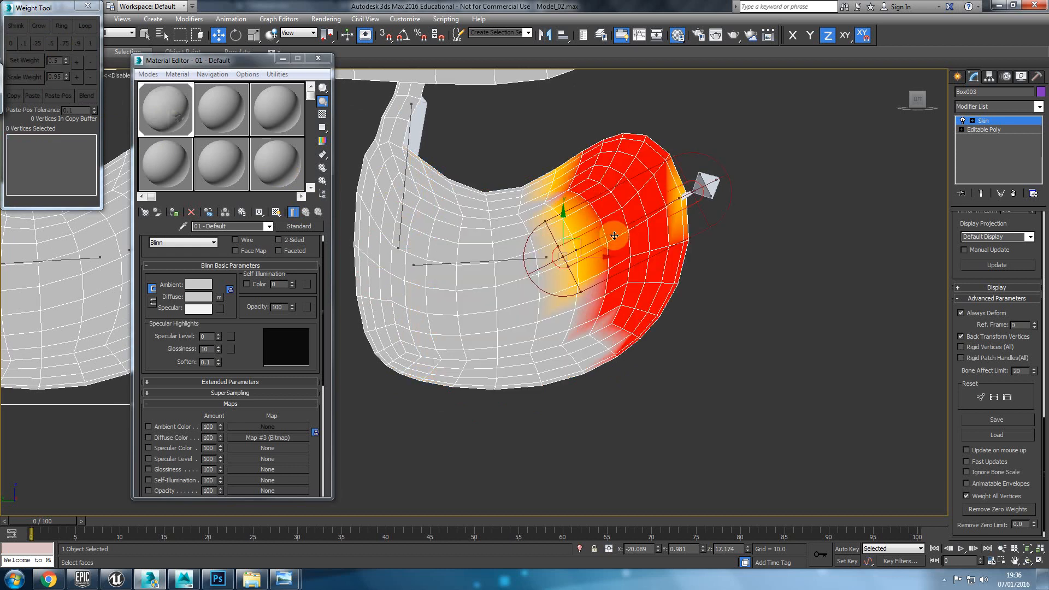
middle_click_drag(604, 248, 635, 253, "alt")
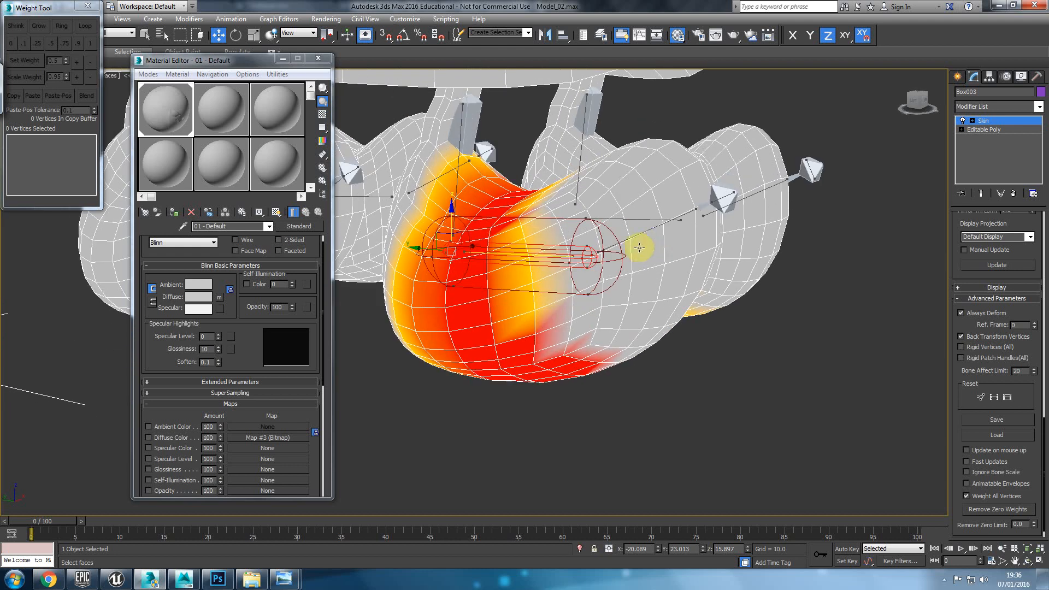
left_click(640, 233)
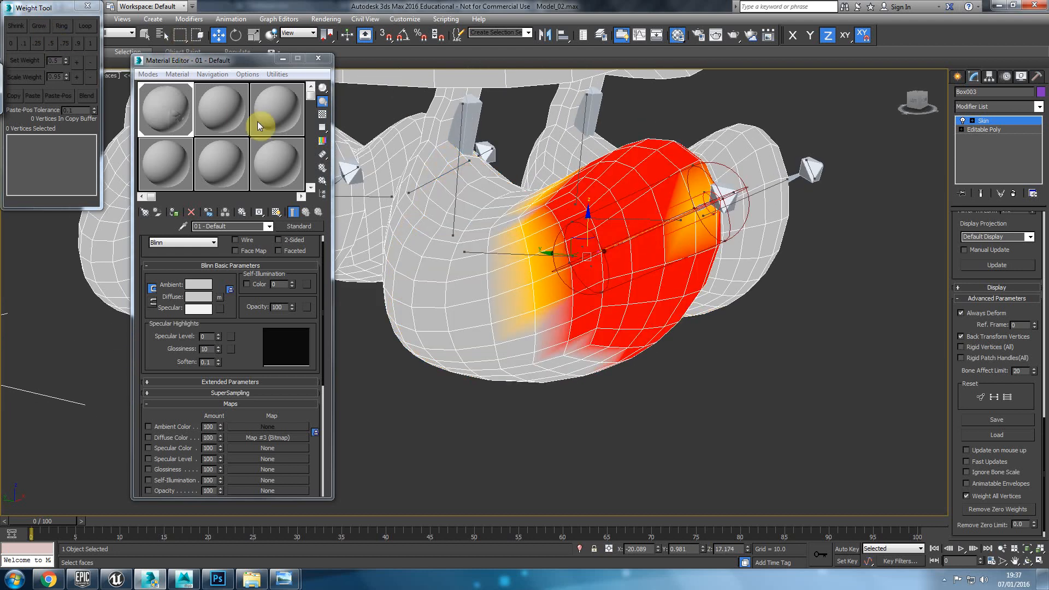
key("ctrl+z")
key("ctrl+z")
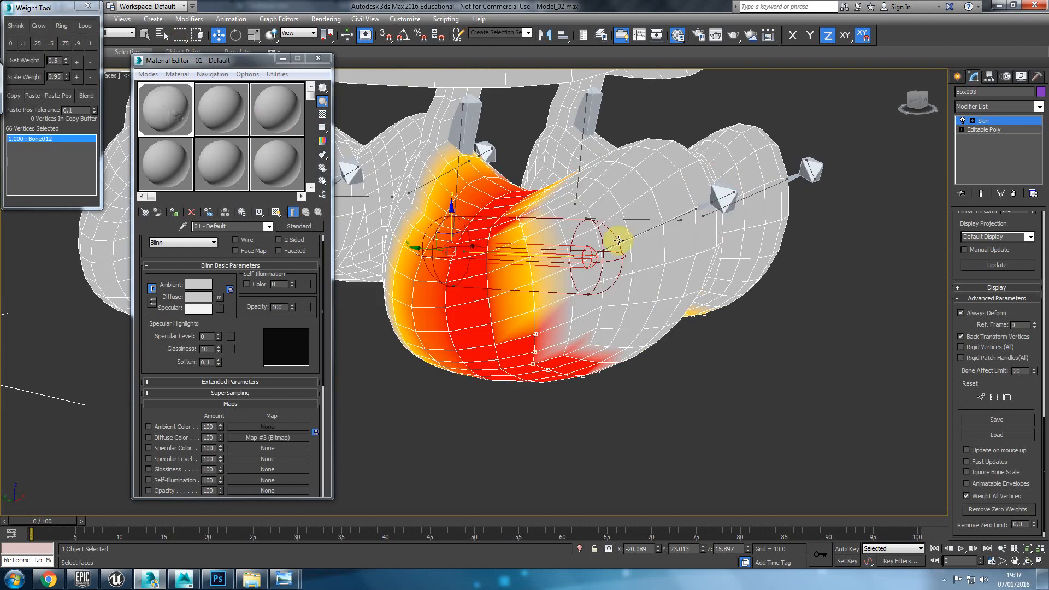
Select Bone013 and weight the selected joint loop 0.5, shared equally with Bone012.
left_click(621, 241)
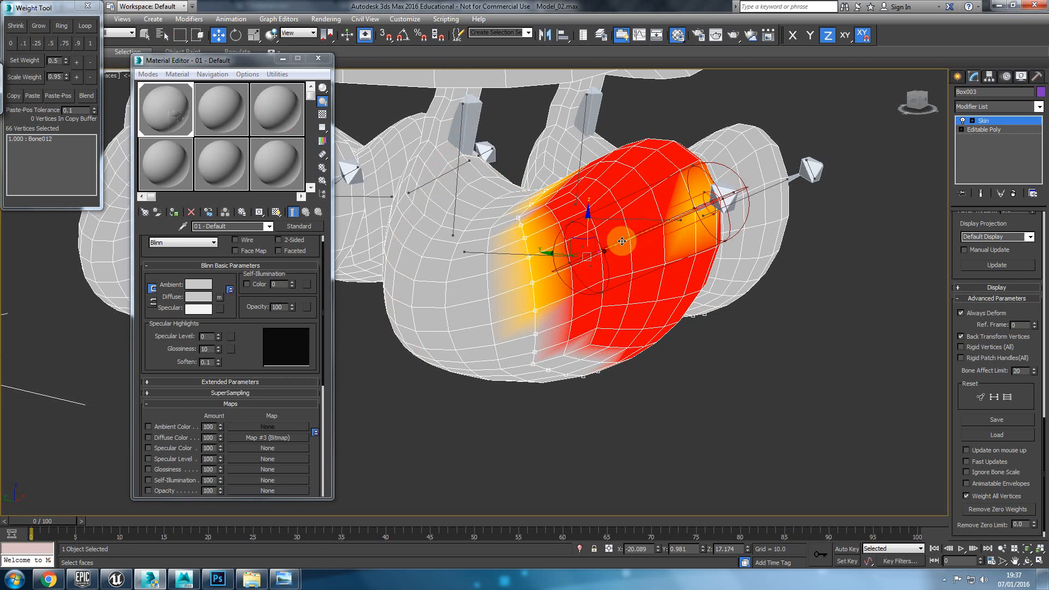
left_click(53, 43)
middle_click_drag(623, 235, 554, 263, "alt")
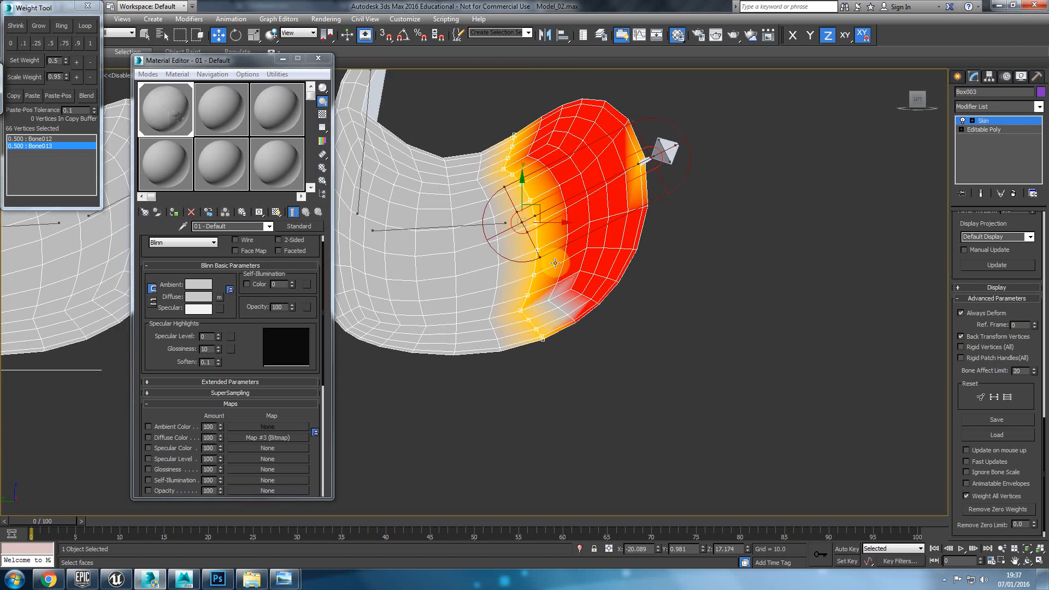
Select all the vertices at the front of the foot, exclude the opposite foot, and weight them 1 to Bone013.
left_click_drag(730, 83, 556, 307)
left_click_drag(602, 280, 557, 323)
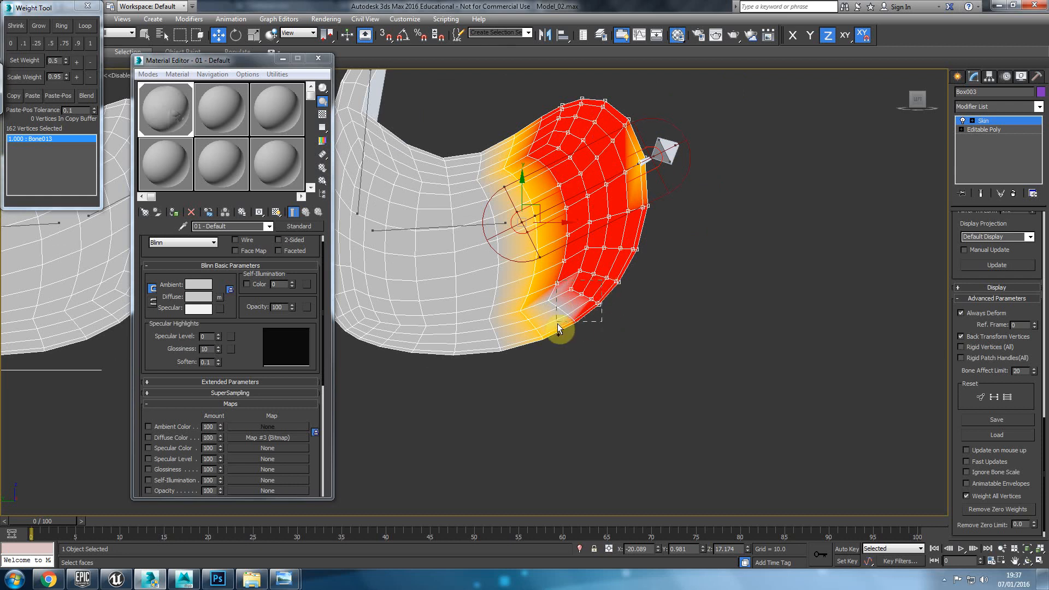
left_click(90, 46)
key("ctrl+z")
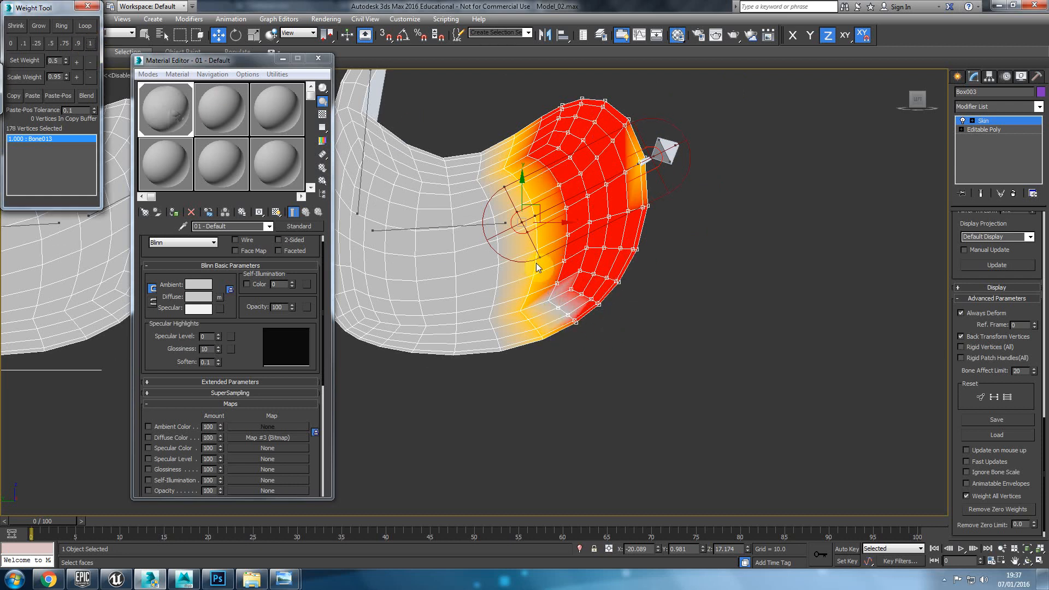
left_click_drag(546, 298, 554, 304, "ctrl")
key("f")
scroll(572, 301, "down", 3)
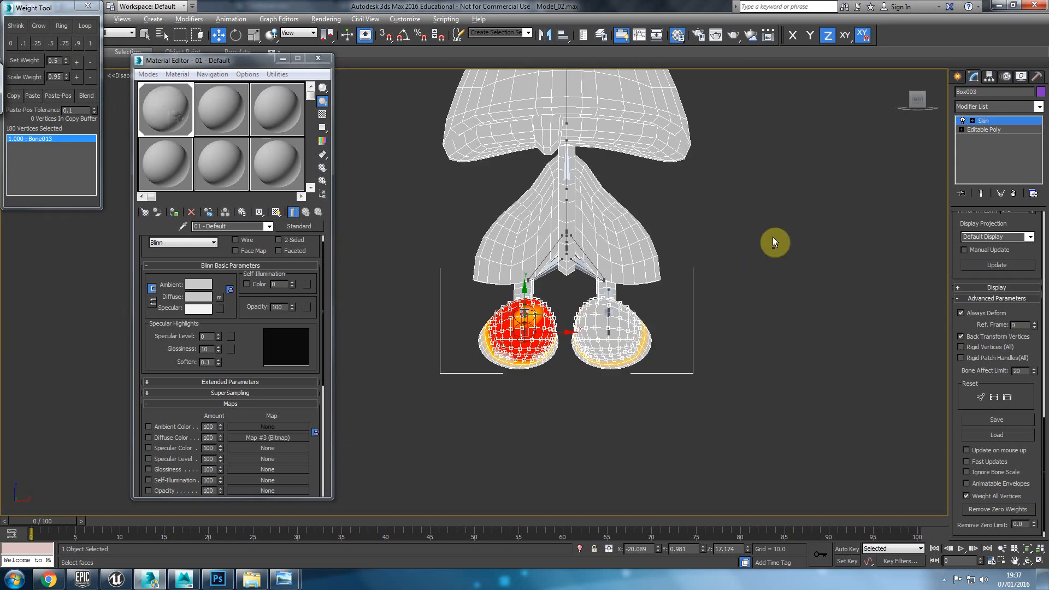
left_click_drag(582, 395, 580, 393, "alt")
left_click(89, 43)
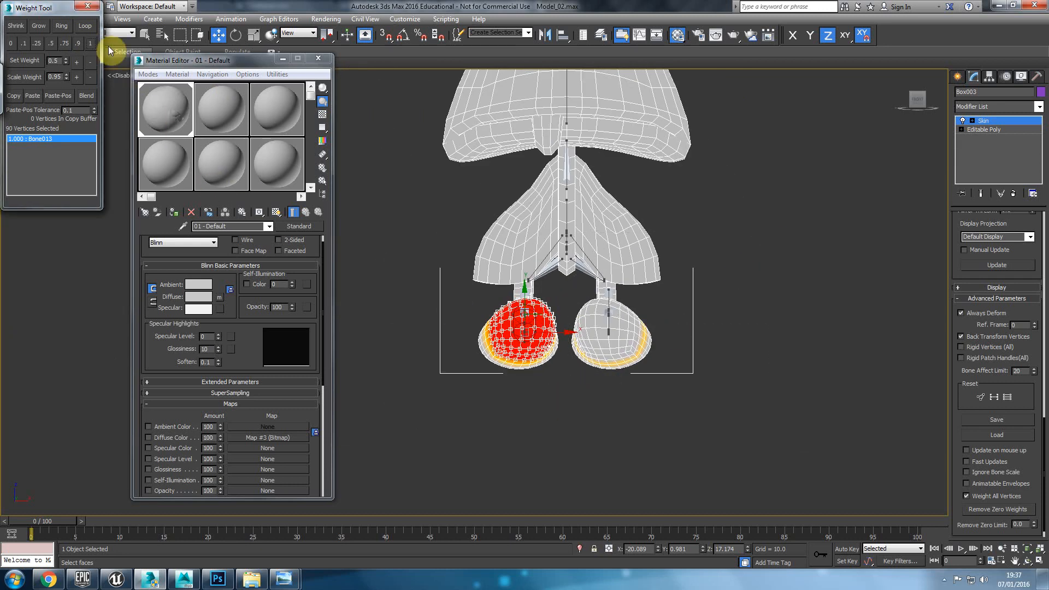
Try to select the top vertices of one rear leg inside the shell in wireframe display.
middle_click_drag(404, 138, 837, 346, "alt")
key("l")
middle_click_drag(522, 197, 545, 290)
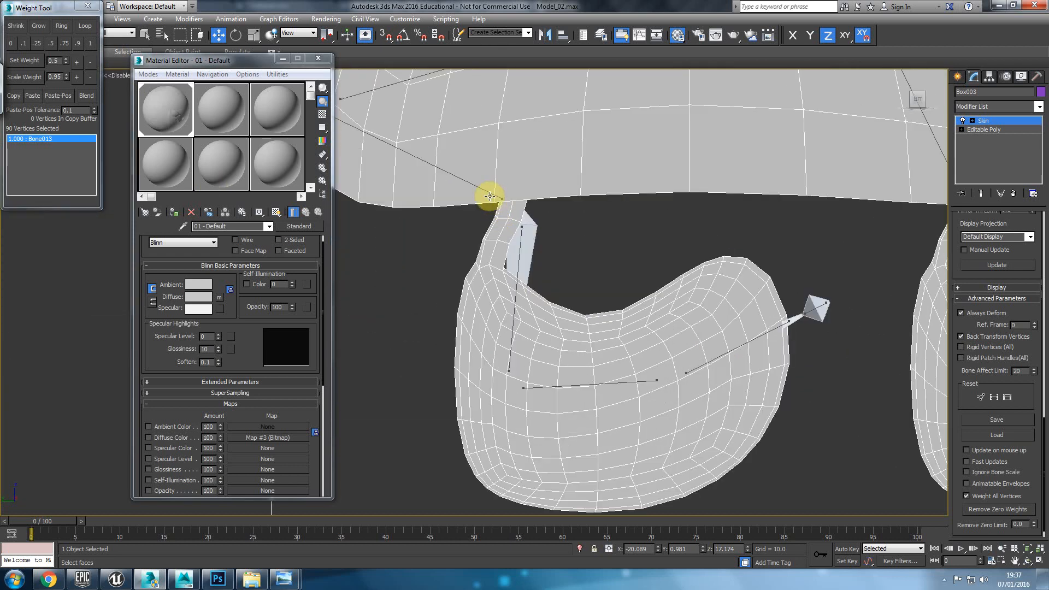
key("F3")
scroll(540, 322, "up", 5)
left_click_drag(499, 217, 559, 251)
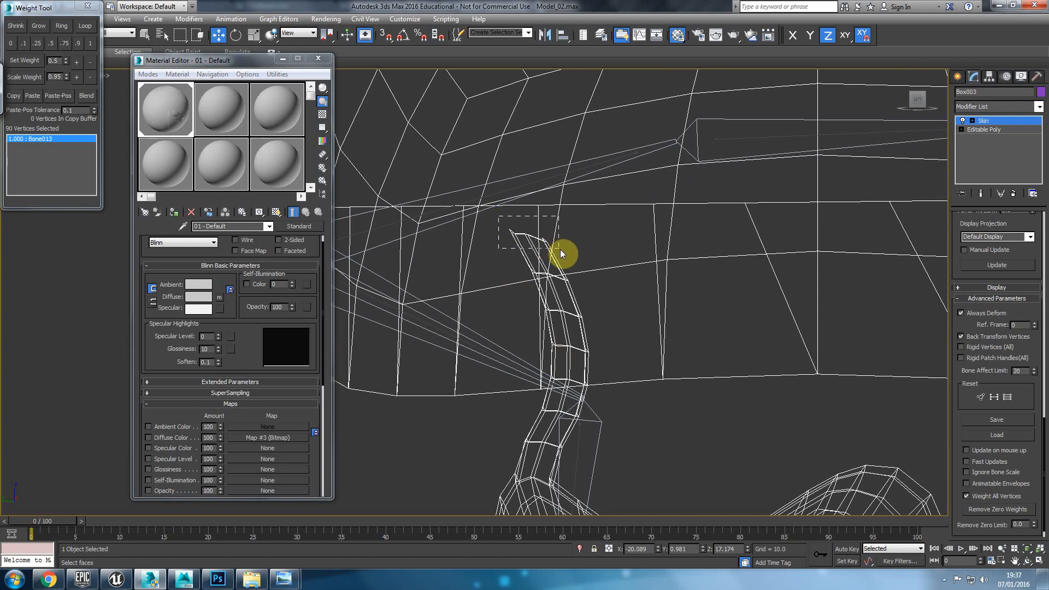
middle_click_drag(555, 294, 529, 301, "alt")
scroll(563, 295, "down", 4)
left_click_drag(838, 246, 716, 321, "alt")
middle_click_drag(683, 306, 568, 303)
scroll(623, 309, "up", 1)
key("F3")
mouse_move(740, 318)
middle_mouse_down()
mouse_move(784, 450)
mouse_move(555, 384)
mouse_move(790, 375)
mouse_move(540, 306)
middle_mouse_up()
Select Bone015, set its weight on the shell vertices to 0, and remove zero weights.
left_click(753, 450)
scroll(555, 384, "down", 4)
key("l")
scroll(567, 366, "down", 6)
scroll(540, 306, "down", 2)
scroll(546, 304, "up", 4)
left_click_drag(798, 418, 798, 418)
left_click_drag(382, 83, 714, 329)
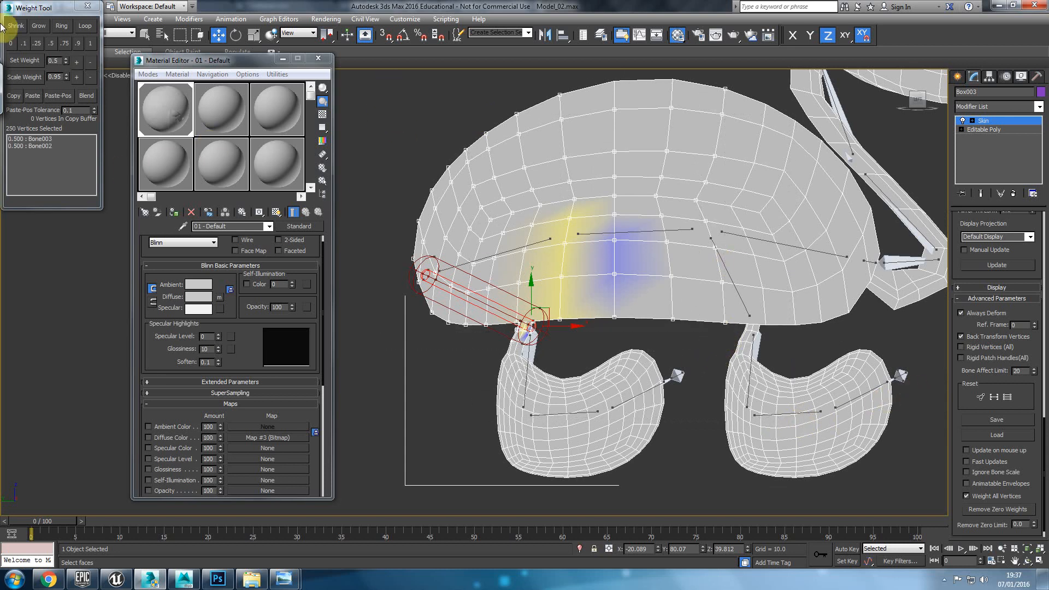
left_click(10, 43)
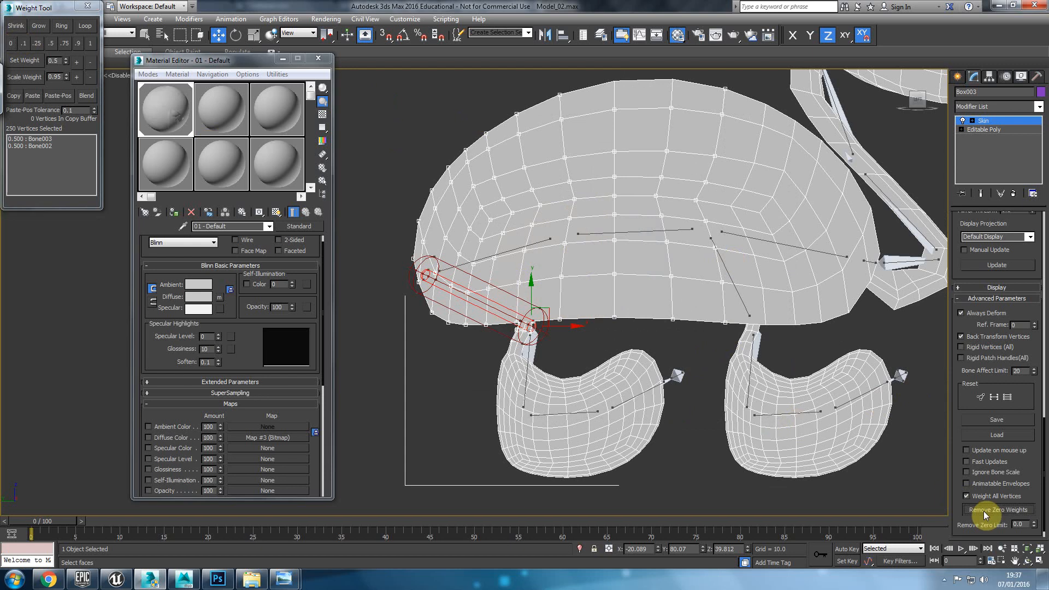
Select the top vertices of one rear leg inside the shell in wireframe, leaving out the opposite leg.
key("F3")
left_click(605, 348)
scroll(506, 279, "up", 3)
key("F3")
key("p")
key("alt+space")
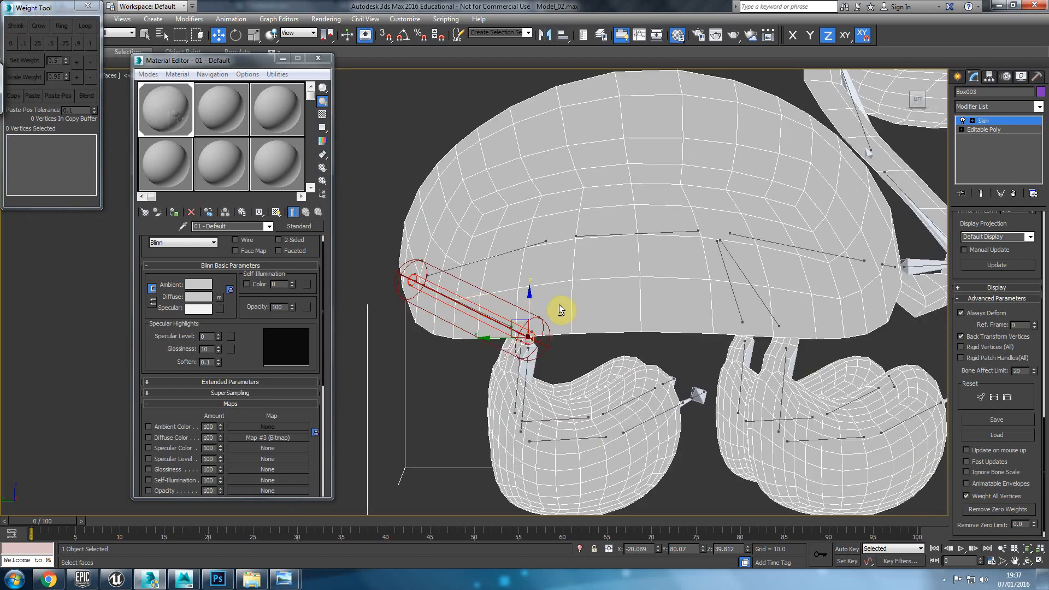
middle_click_drag(566, 304, 526, 309, "alt")
key("F3")
key("l")
left_click_drag(487, 240, 531, 263)
middle_click_drag(541, 272, 665, 257, "alt")
scroll(538, 280, "down", 5)
left_click(667, 277)
left_click(628, 311)
key("ctrl+z")
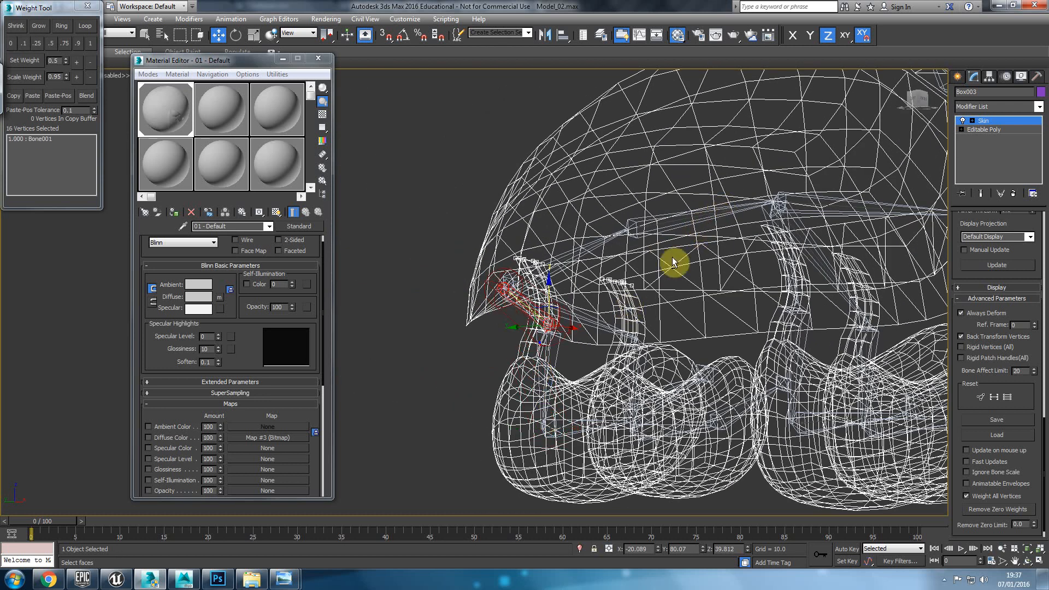
left_click_drag(711, 207, 599, 329)
Grow the selection down the upper rear leg and weight those vertices 1 to Bone015.
scroll(541, 318, "up", 4)
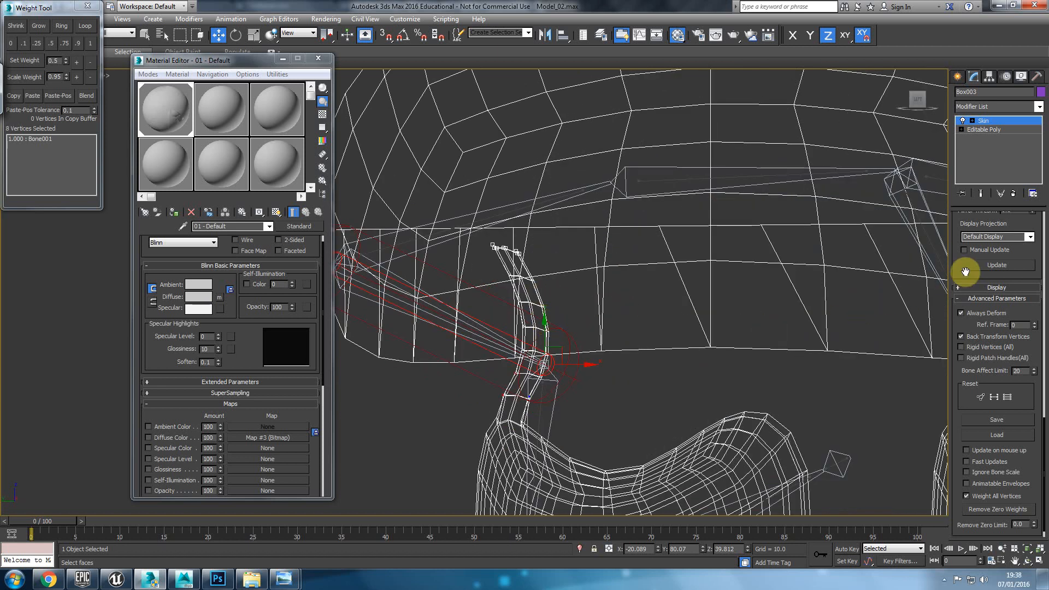
middle_click_drag(390, 265, 431, 271)
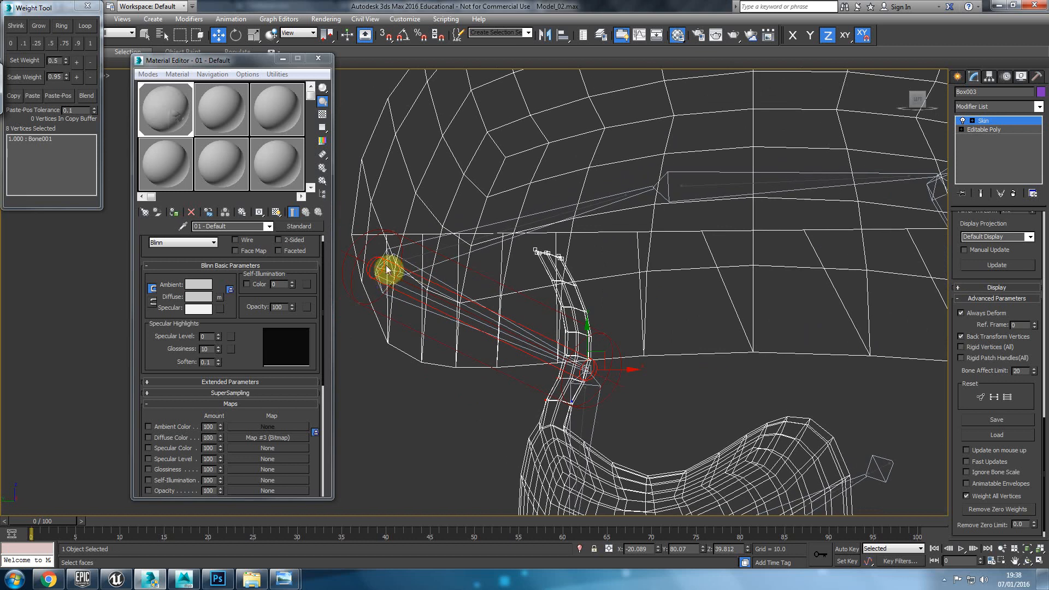
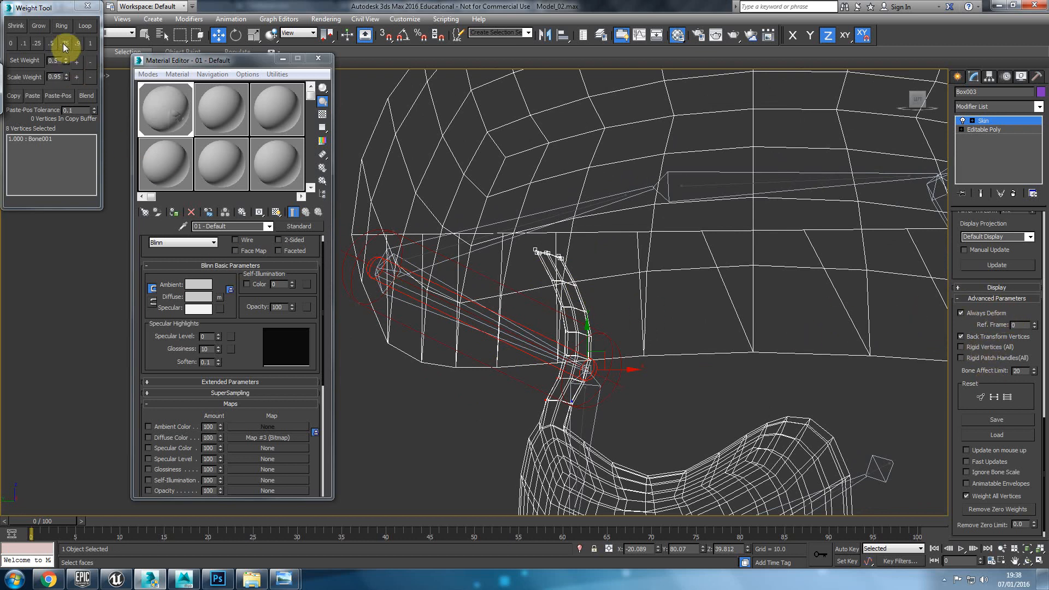
left_click(42, 25)
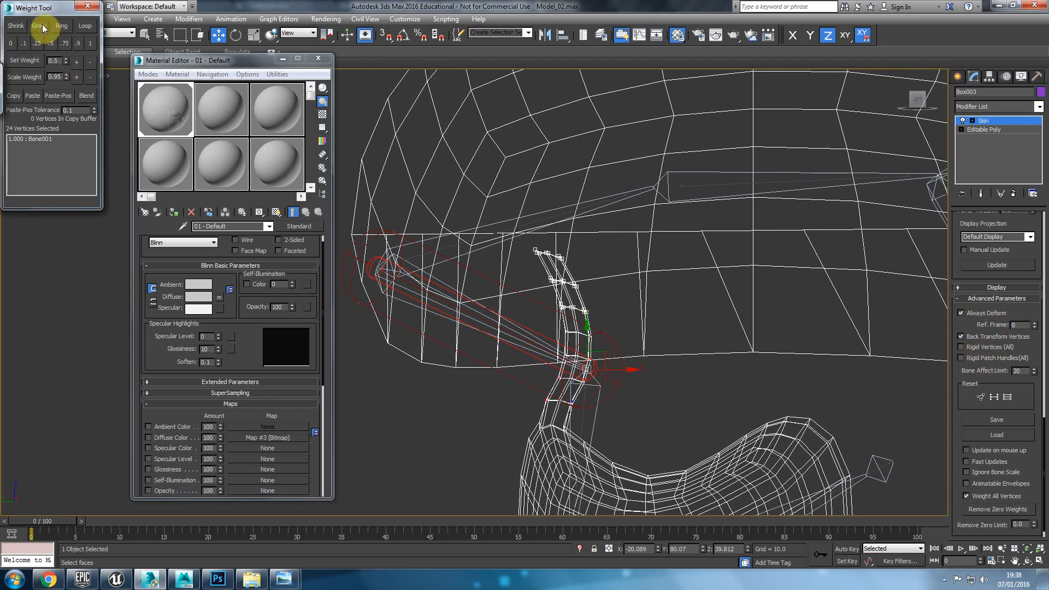
left_click(95, 45)
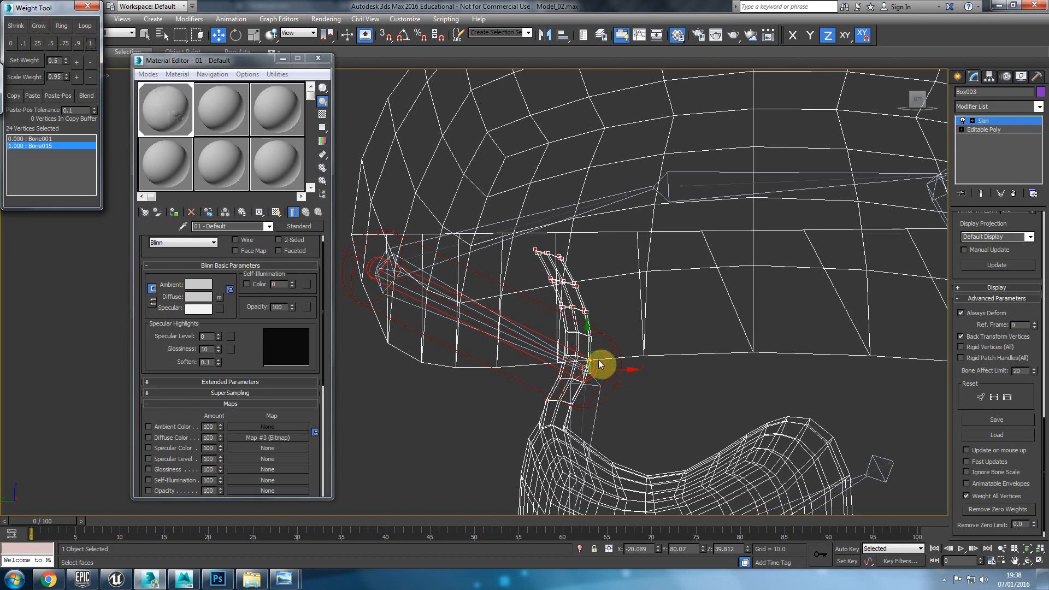
Select the rear leg vertices around the joint below the shell and weight them 0.75 to Bone016, then 0.25 to Bone015.
left_click_drag(630, 324, 535, 388)
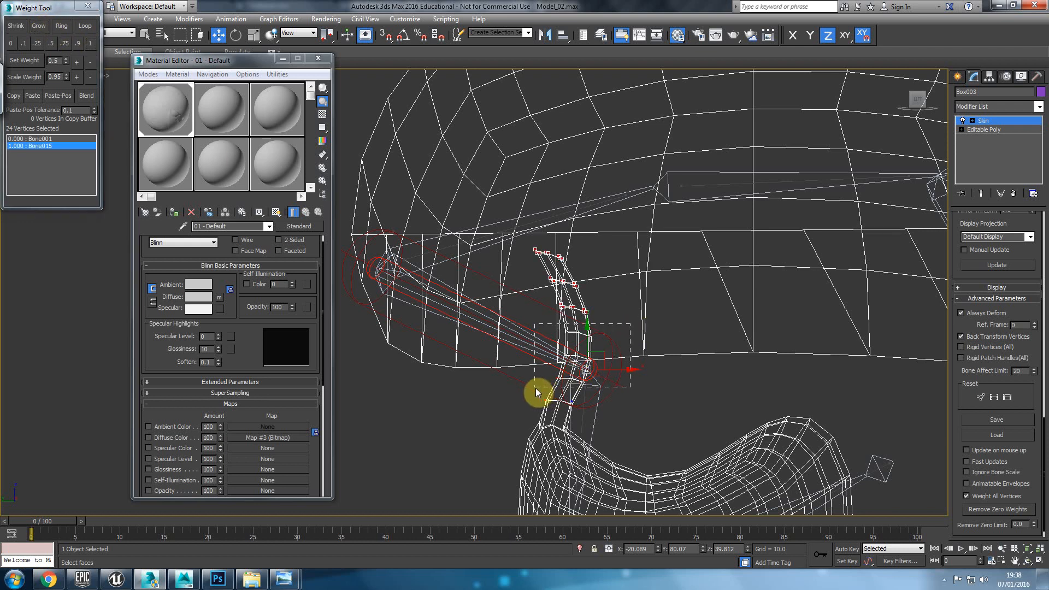
left_click(584, 418)
left_click(64, 44)
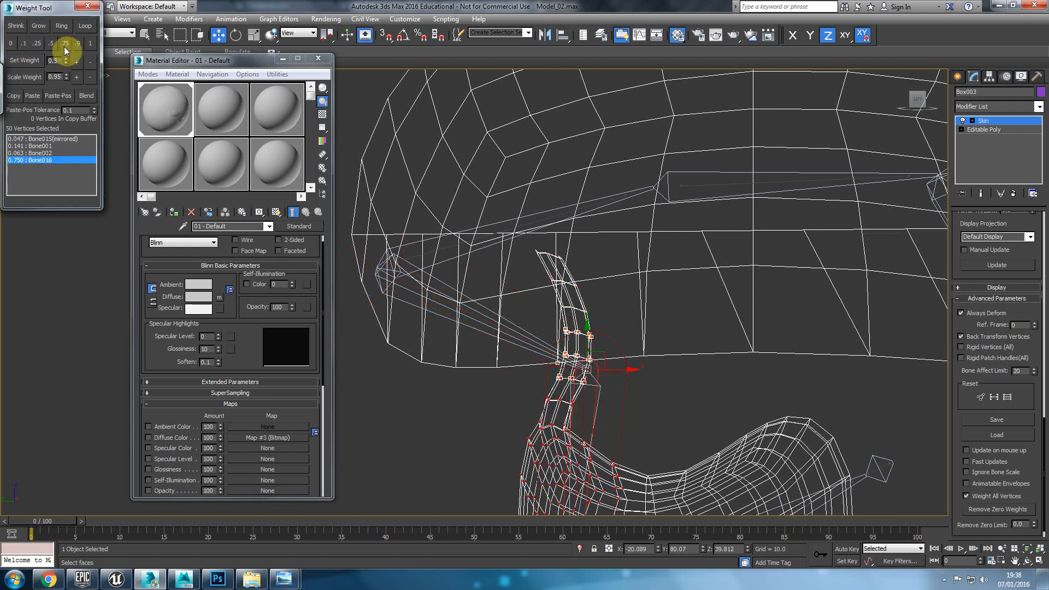
left_click(475, 316)
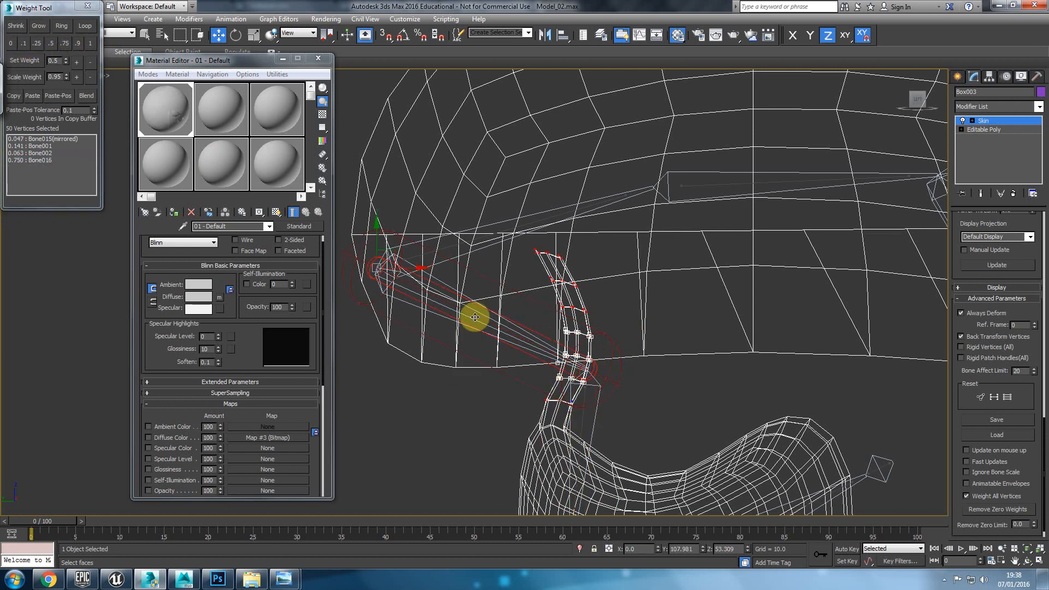
left_click(35, 45)
Examine Bone015's weight shading around the rear leg joint from different angles, in shaded and wireframe display.
key("F3")
scroll(475, 208, "up", 5)
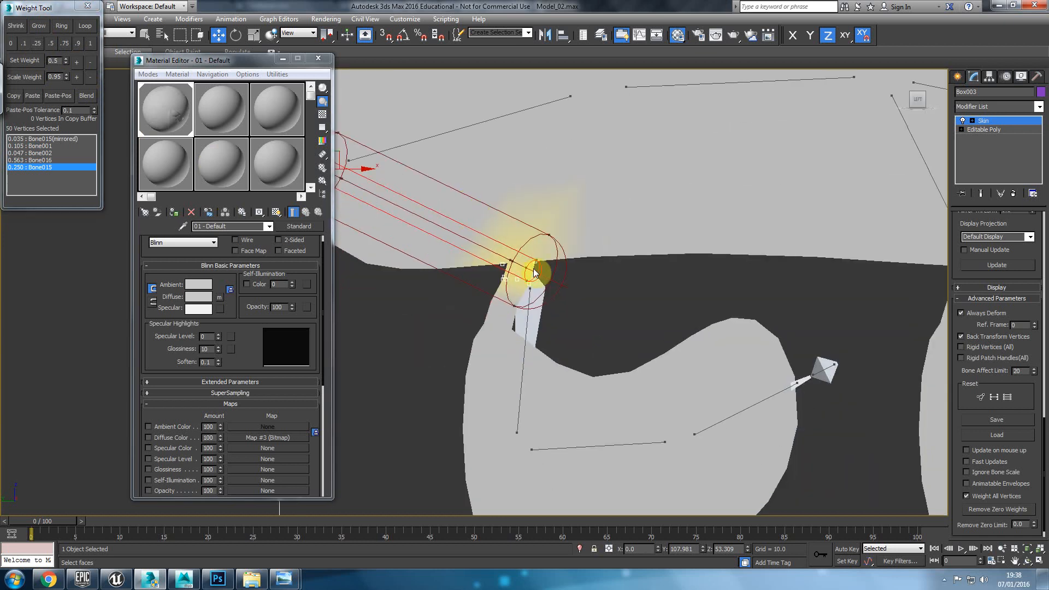
scroll(533, 274, "down", 3)
mouse_move(534, 274)
middle_mouse_down("alt")
mouse_move(444, 252)
mouse_move(504, 283)
mouse_move(468, 300)
middle_mouse_up("alt")
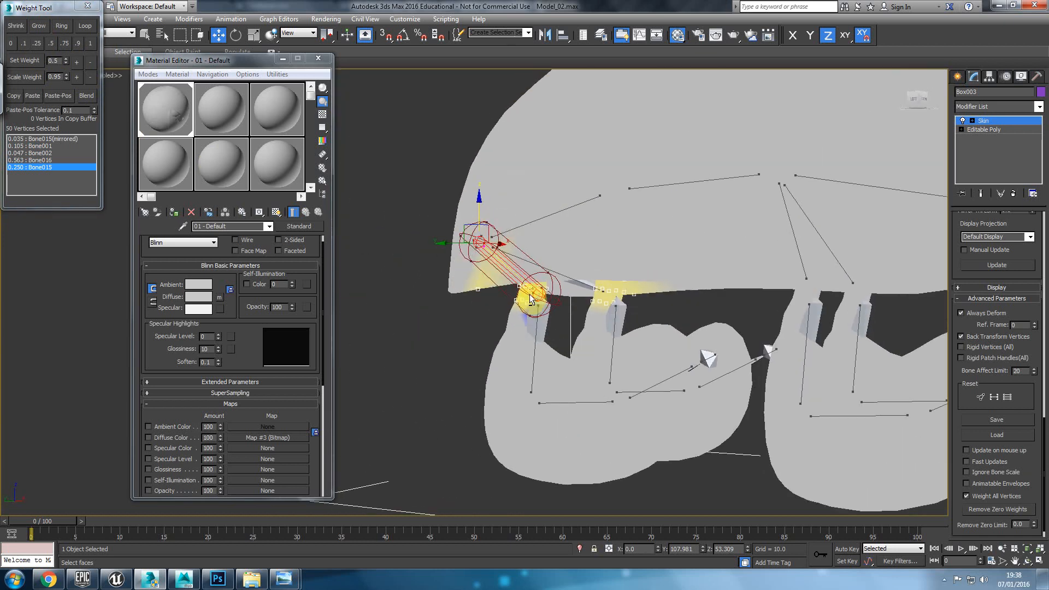
scroll(524, 301, "up", 4)
key("F3")
middle_click_drag(542, 309, 580, 308)
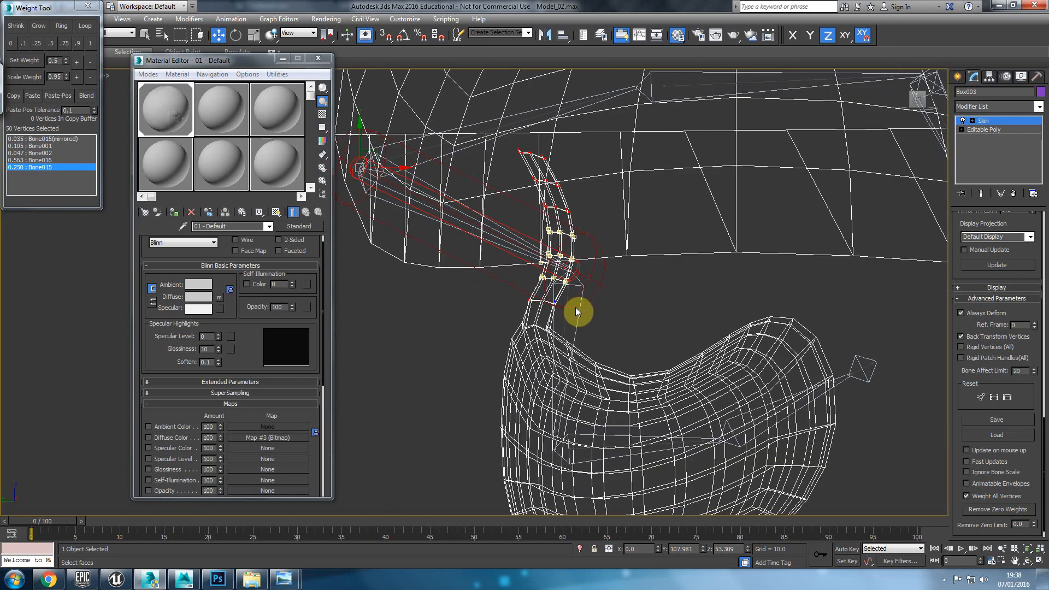
scroll(580, 308, "up", 2)
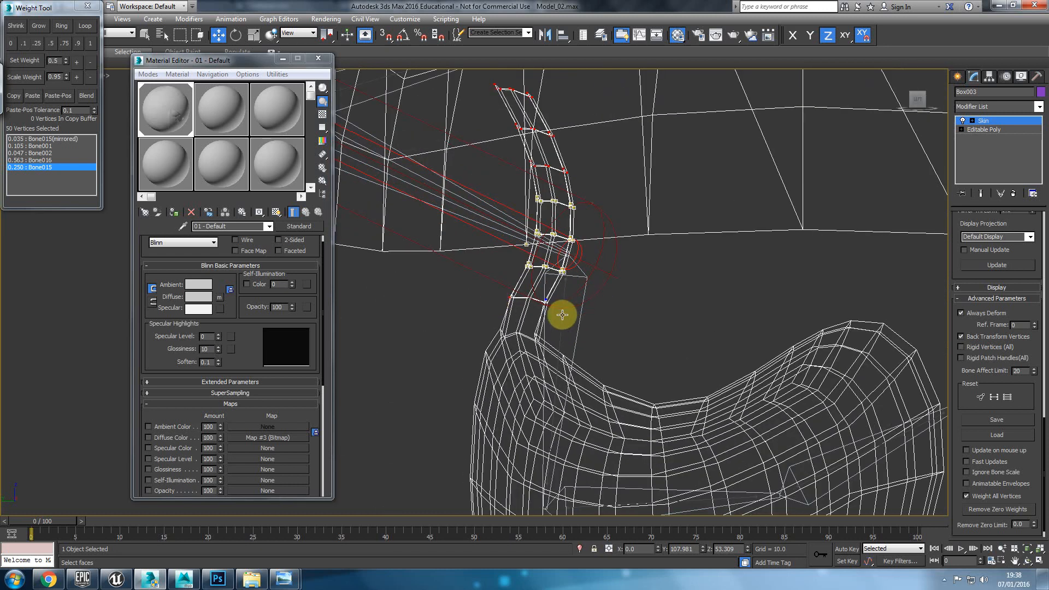
Select Bone016 and, in shaded display with edges, select the vertices of the rear foot's heel section.
left_click(582, 311)
scroll(576, 308, "down", 2)
key("F3")
mouse_move(576, 327)
middle_mouse_down()
mouse_move(576, 308)
mouse_move(561, 298)
mouse_move(576, 296)
middle_mouse_up()
key("F4")
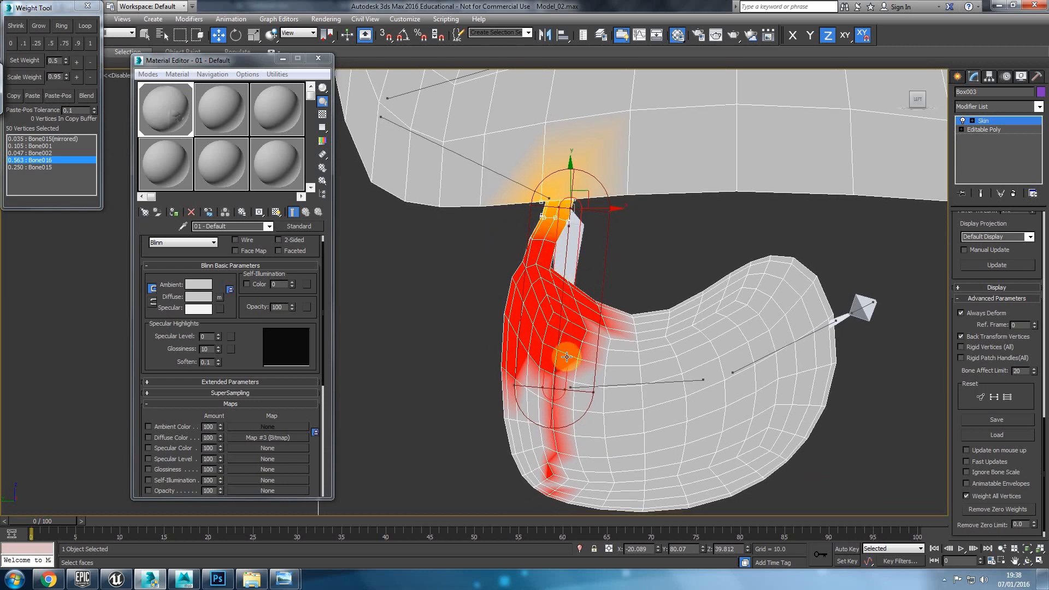
middle_click_drag(565, 357, 561, 336)
left_click_drag(549, 494, 553, 468)
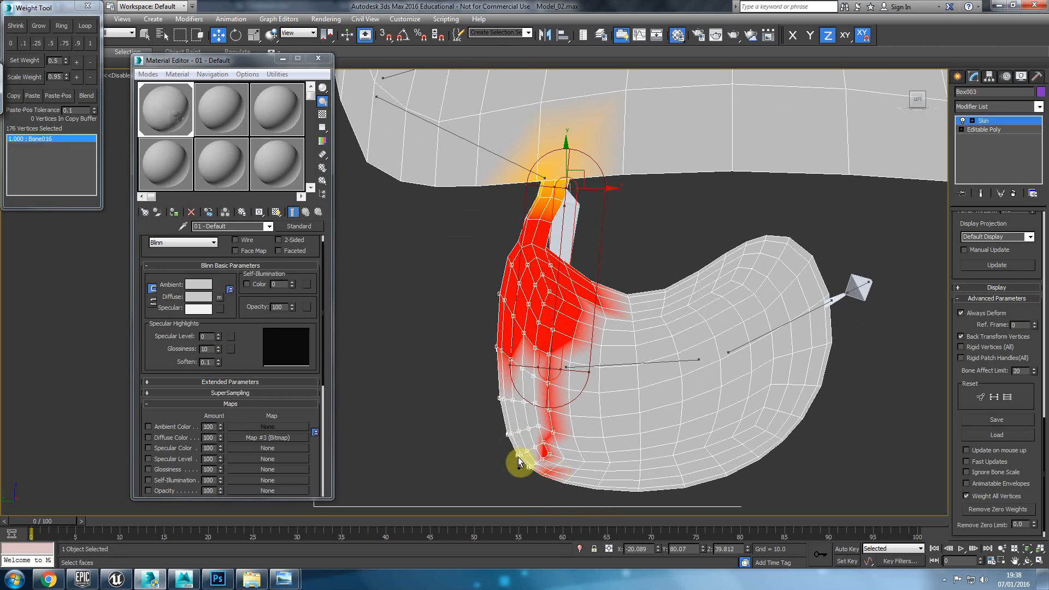
Leave the opposite foot out of the heel selection and weight the remaining vertices 1 to Bone016.
key("f")
middle_click_drag(487, 417, 388, 265)
left_click_drag(482, 448, 482, 448, "alt")
left_click(319, 337)
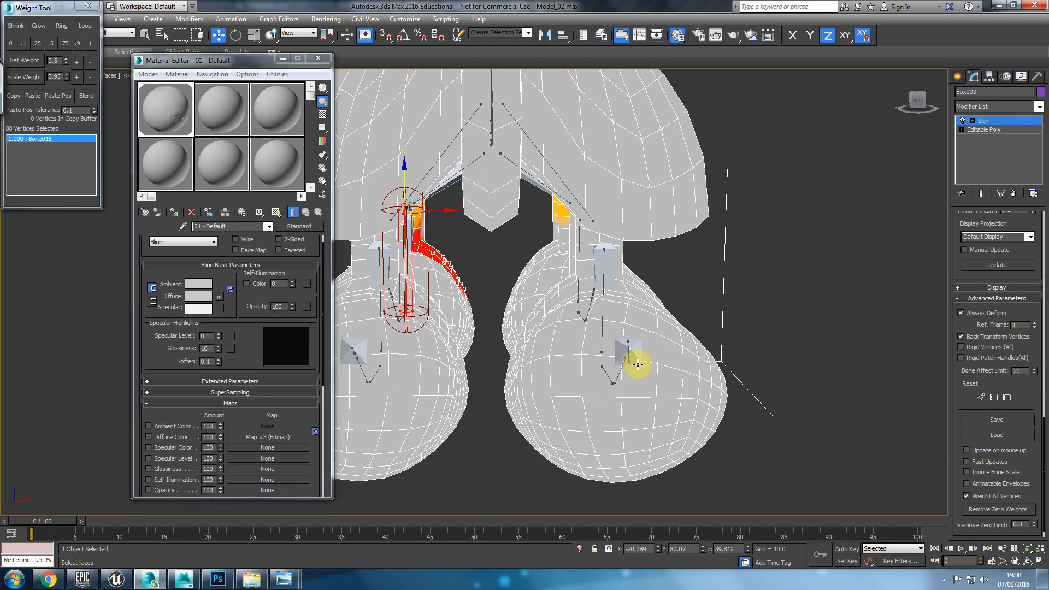
middle_click_drag(580, 370, 689, 354, "alt")
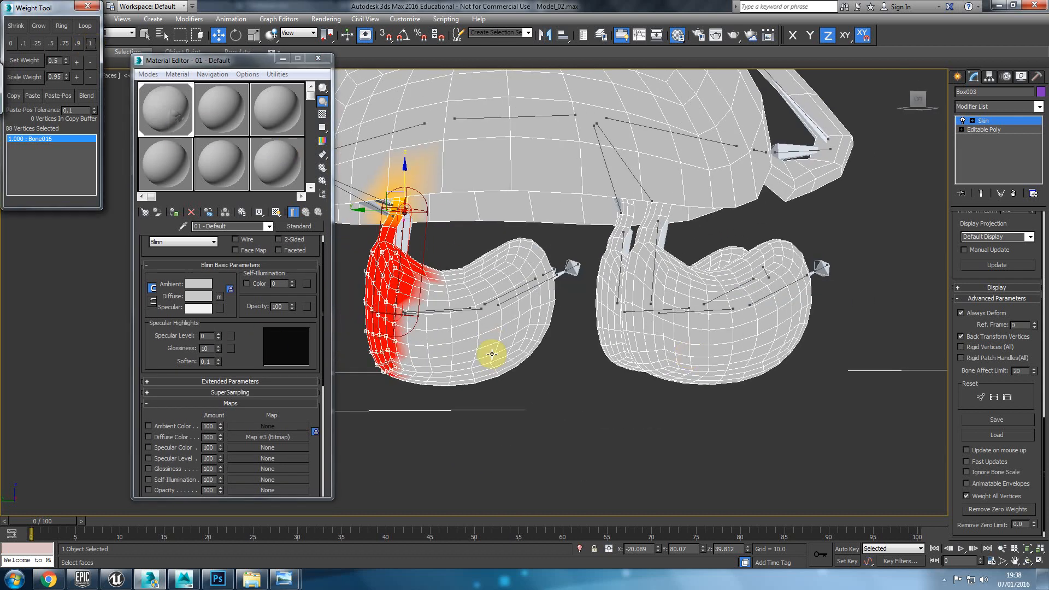
Select the vertical vertex loop around the rear foot that borders the heel section.
scroll(546, 360, "up", 4)
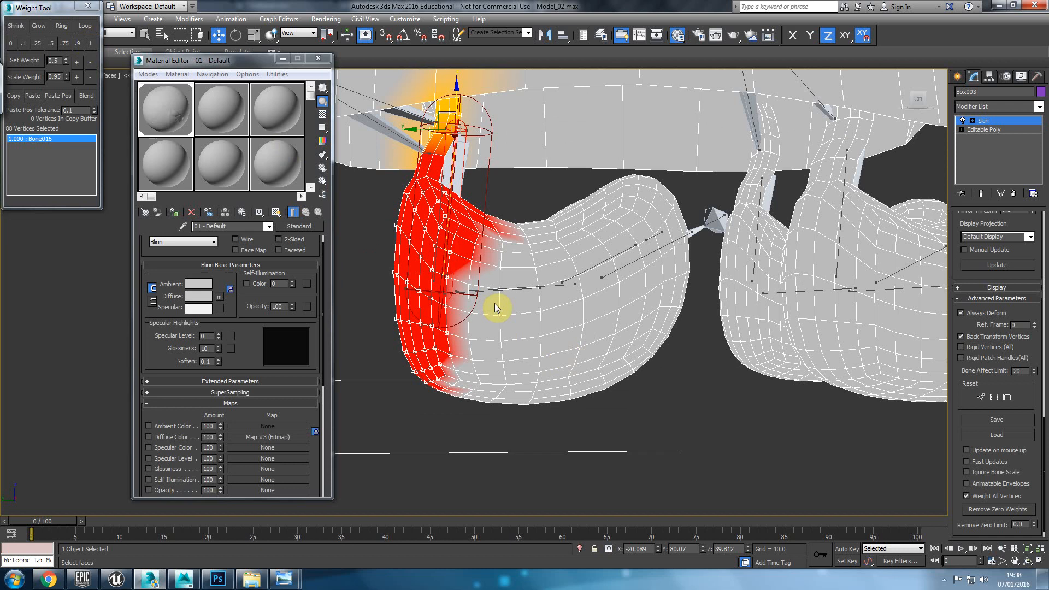
key("l")
middle_click_drag(647, 356, 568, 328)
scroll(556, 325, "up", 2)
left_click(479, 308)
left_click(85, 27)
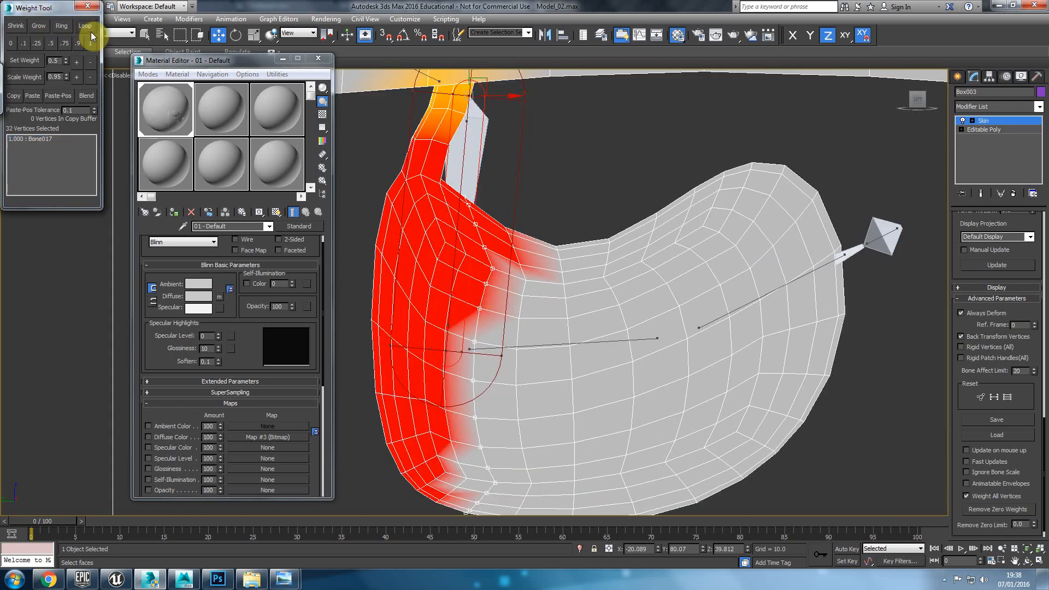
Weight the loop vertices 0.5 to Bone016 and 0.5 to Bone017, and remove zero weights.
middle_click_drag(469, 326, 459, 283)
left_click(51, 43)
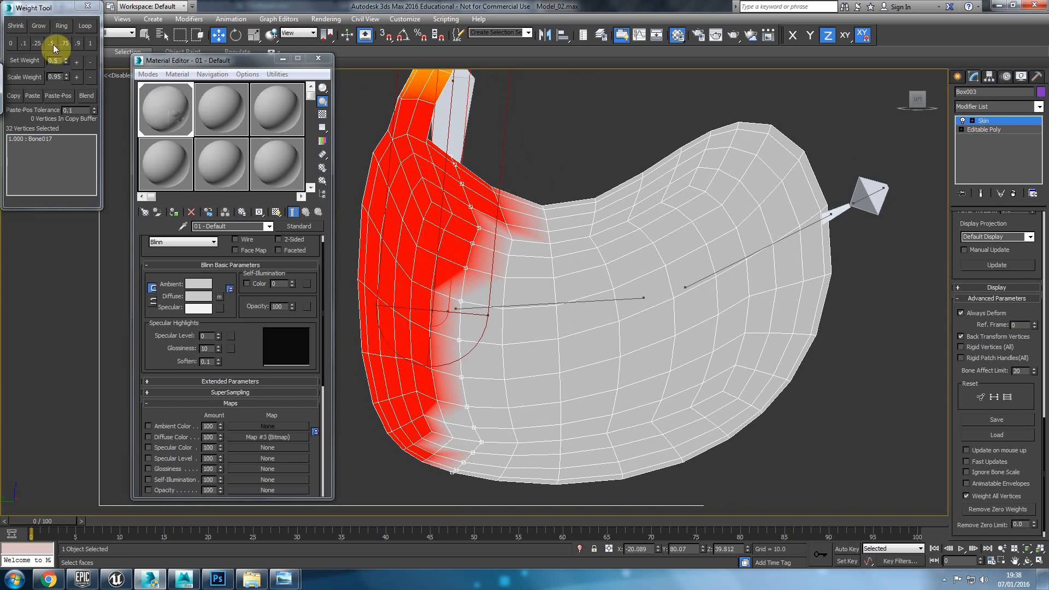
left_click(520, 302)
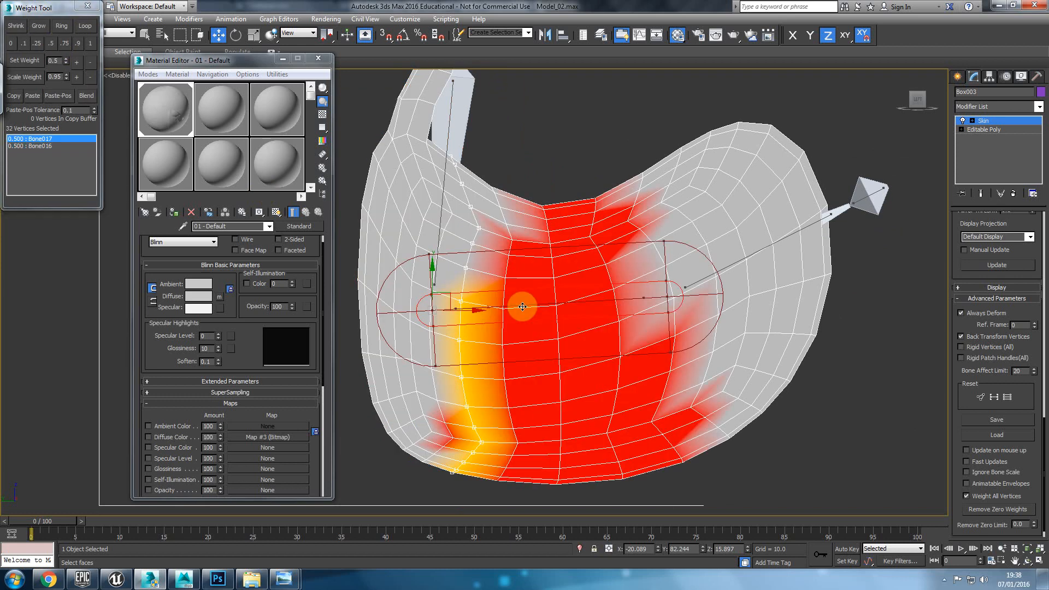
left_click(52, 43)
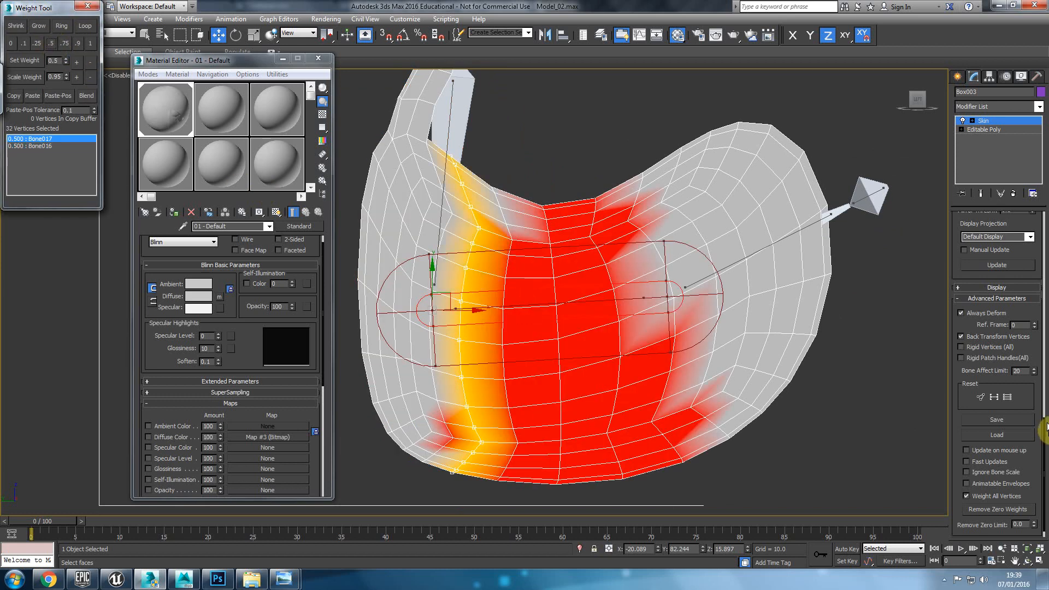
left_click(987, 509)
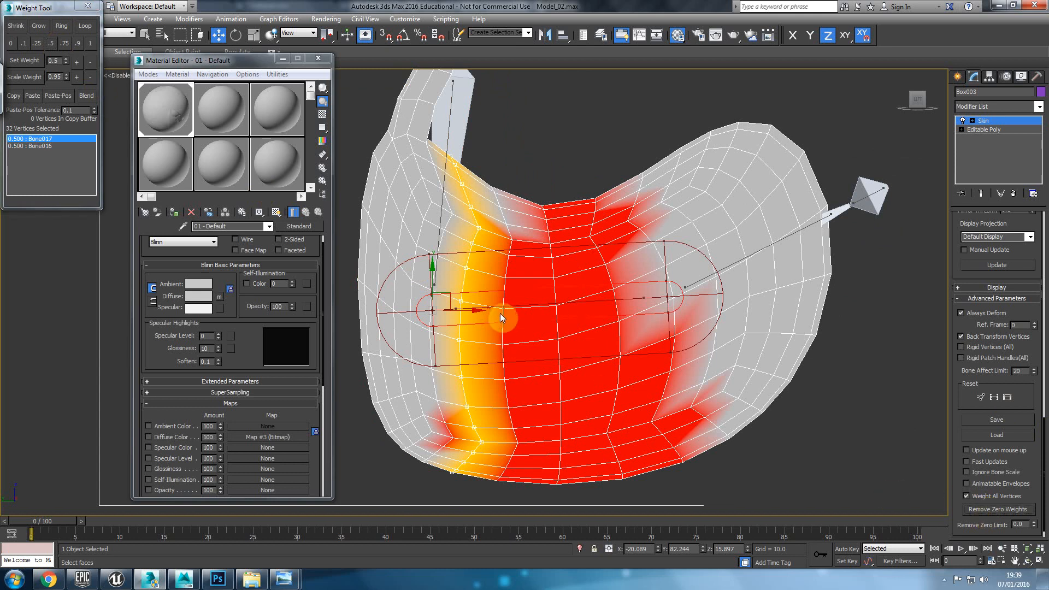
Select the vertices of the foot's middle section, leaving out the opposite foot, and weight them 1 to Bone017.
left_click_drag(484, 175, 523, 455)
left_click_drag(602, 500, 621, 500)
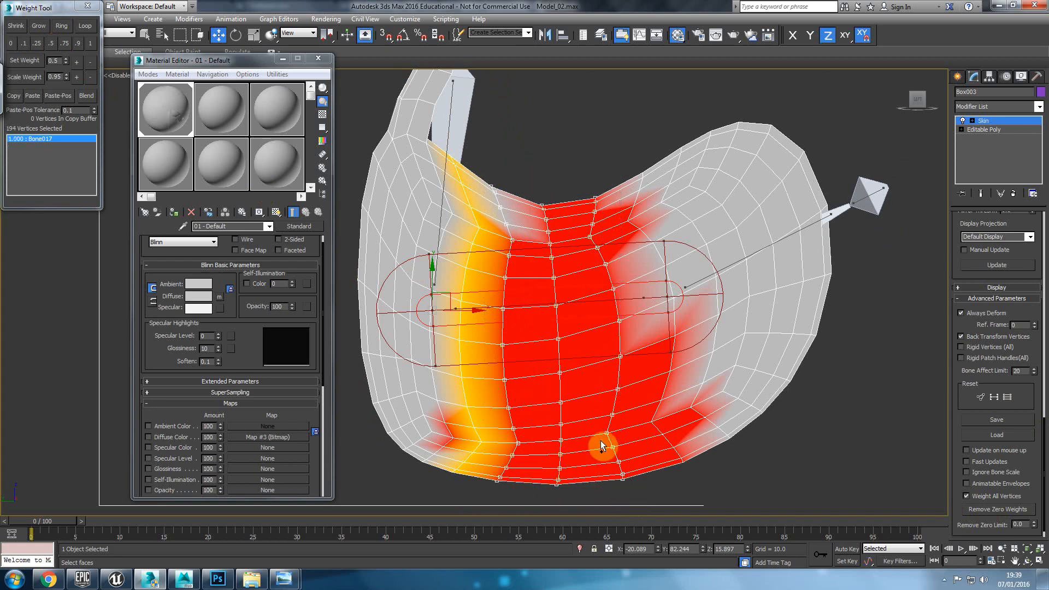
key("f")
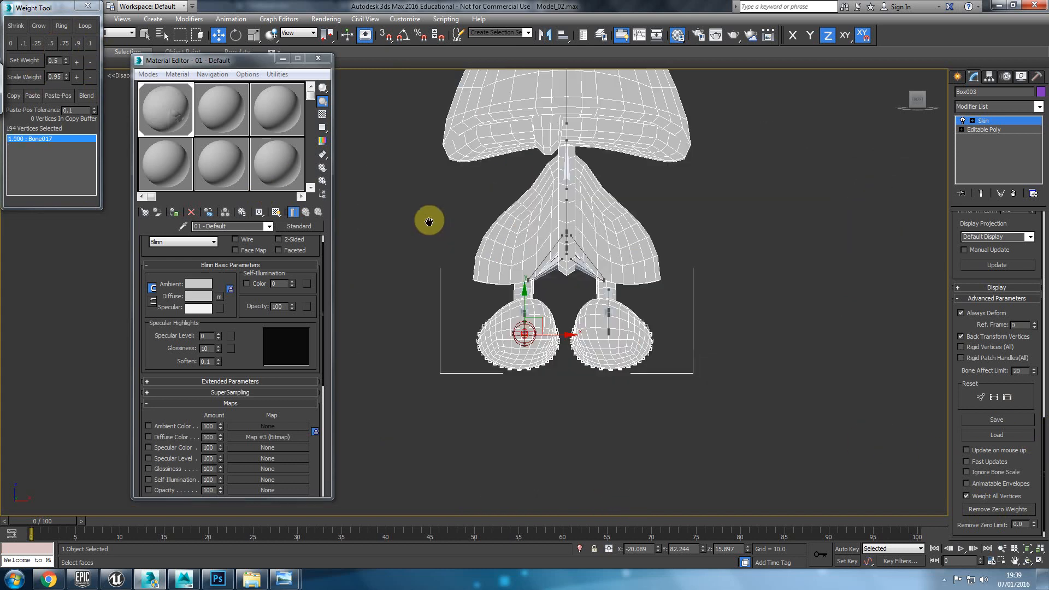
scroll(488, 262, "down", 3)
left_click_drag(674, 235, 611, 291)
key("f")
left_click_drag(573, 415, 572, 416, "alt")
key("l")
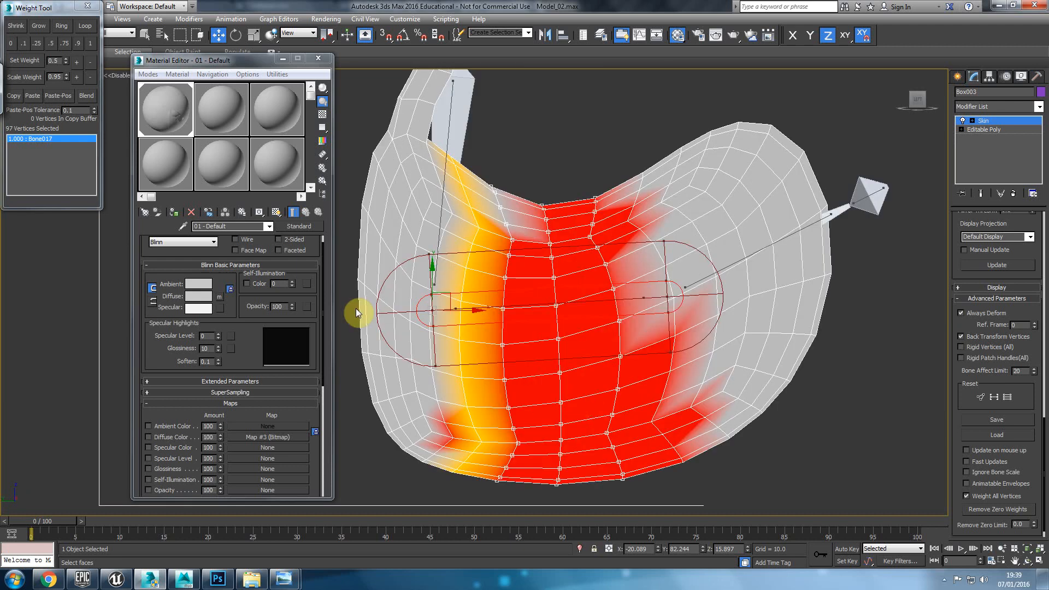
scroll(493, 267, "up", 2)
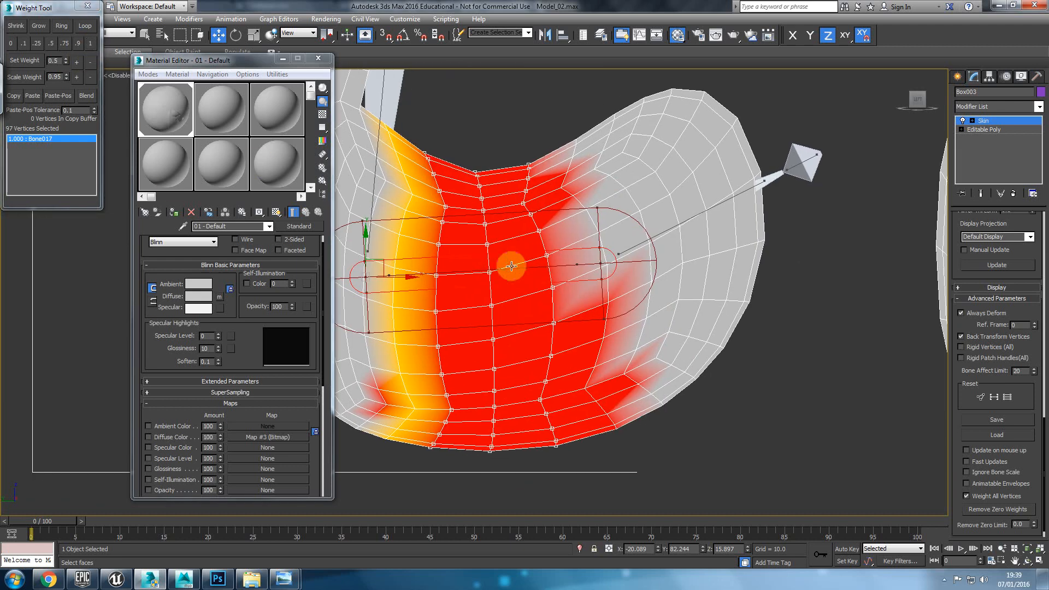
Select the vertex loop around the foot at the toe-side border of the middle section.
left_click(595, 401)
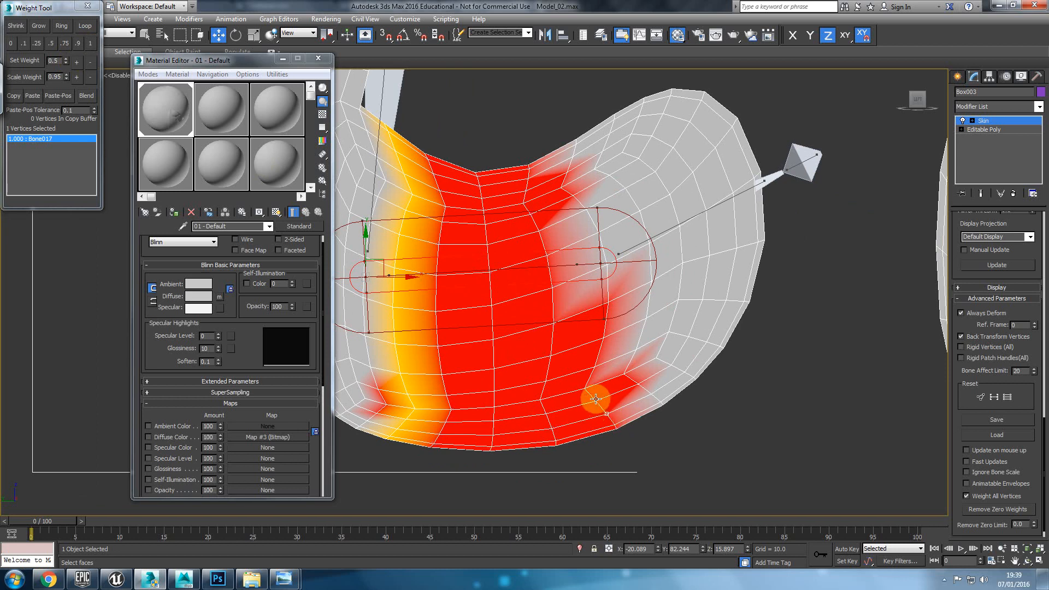
left_click(606, 414, "ctrl")
left_click(85, 27)
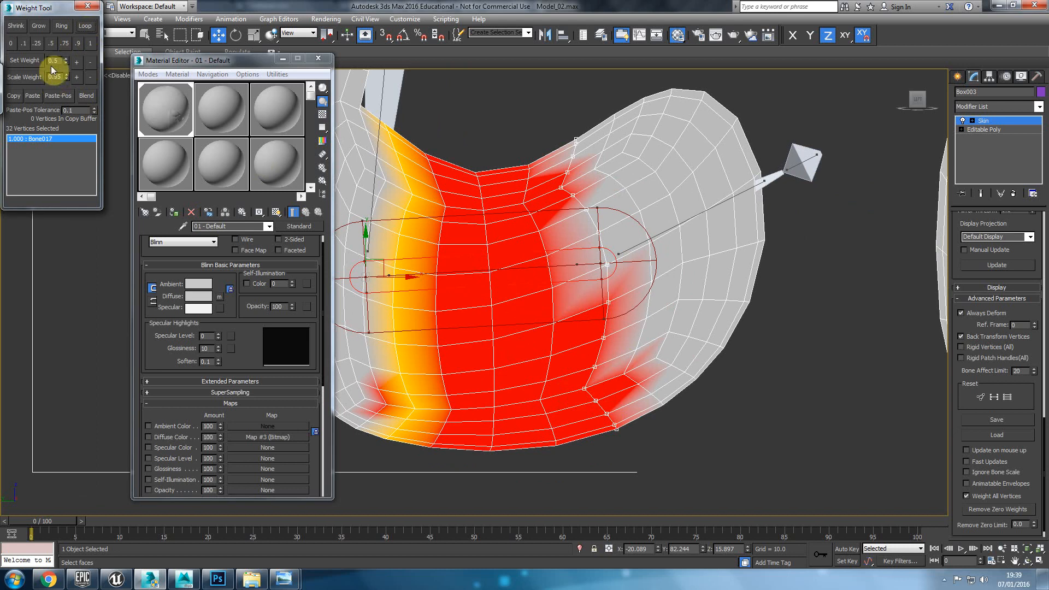
Give the selected vertex loop at the toe joint a weight of 0.5 on both Bone017 and Bone018.
left_click(51, 46)
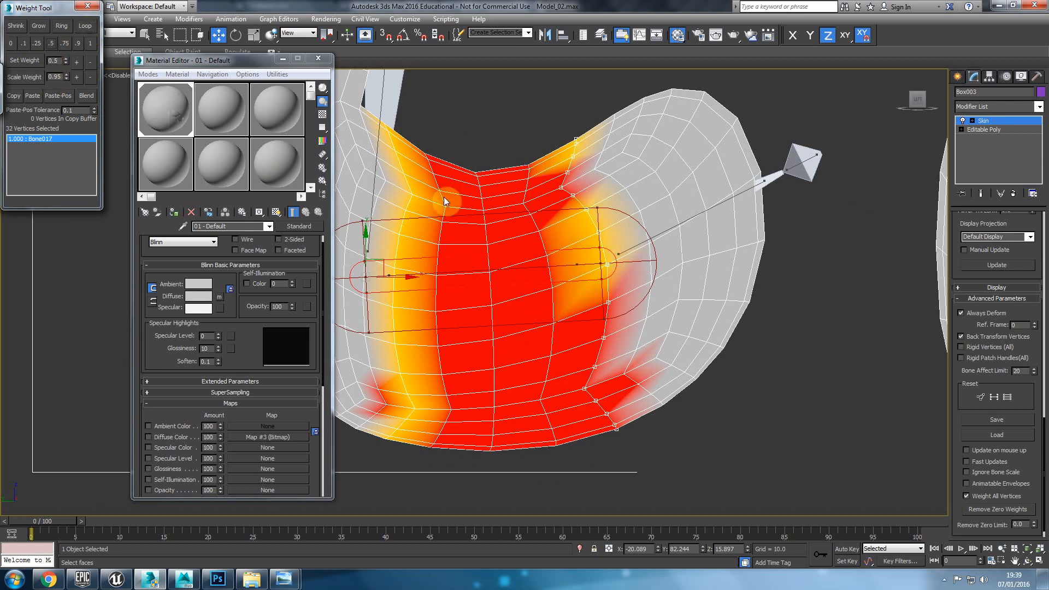
left_click(666, 231)
left_click(51, 43)
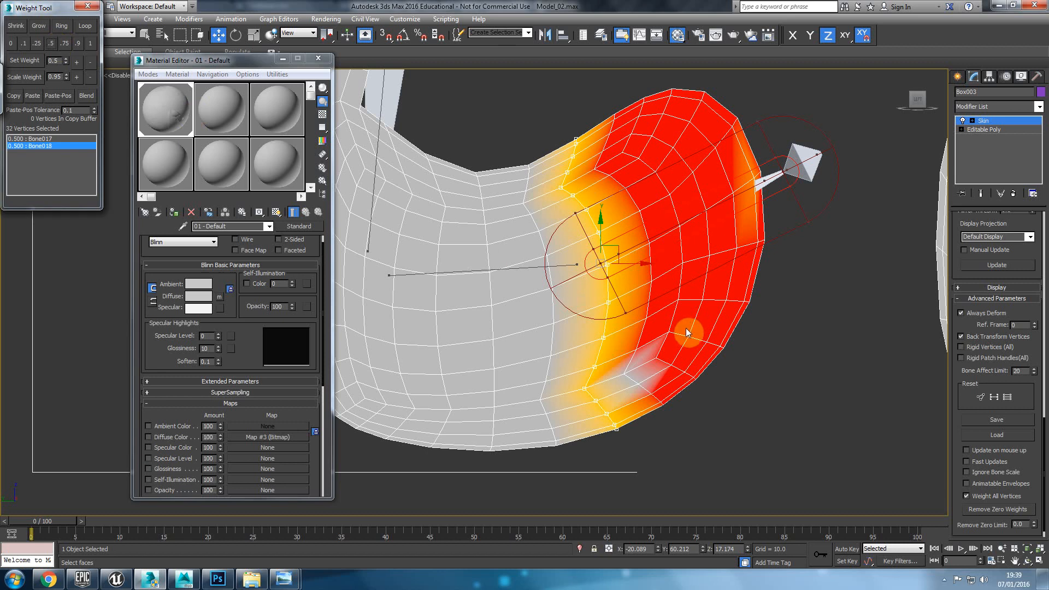
Select all the toe-end vertices beyond the joint and set their Bone018 weight to 1.
middle_click_drag(585, 388, 563, 382)
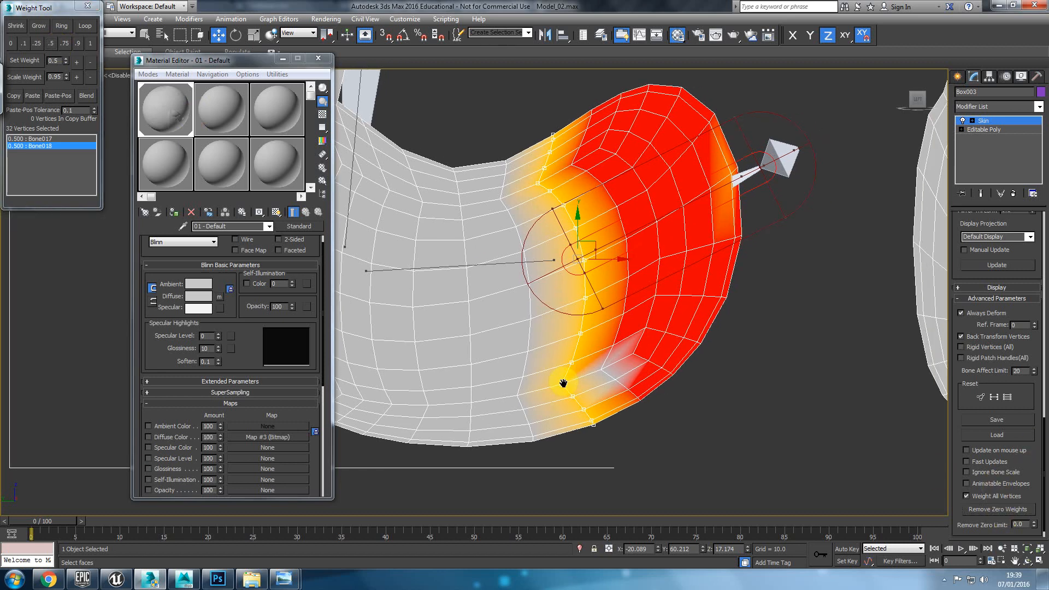
left_click_drag(831, 80, 625, 377)
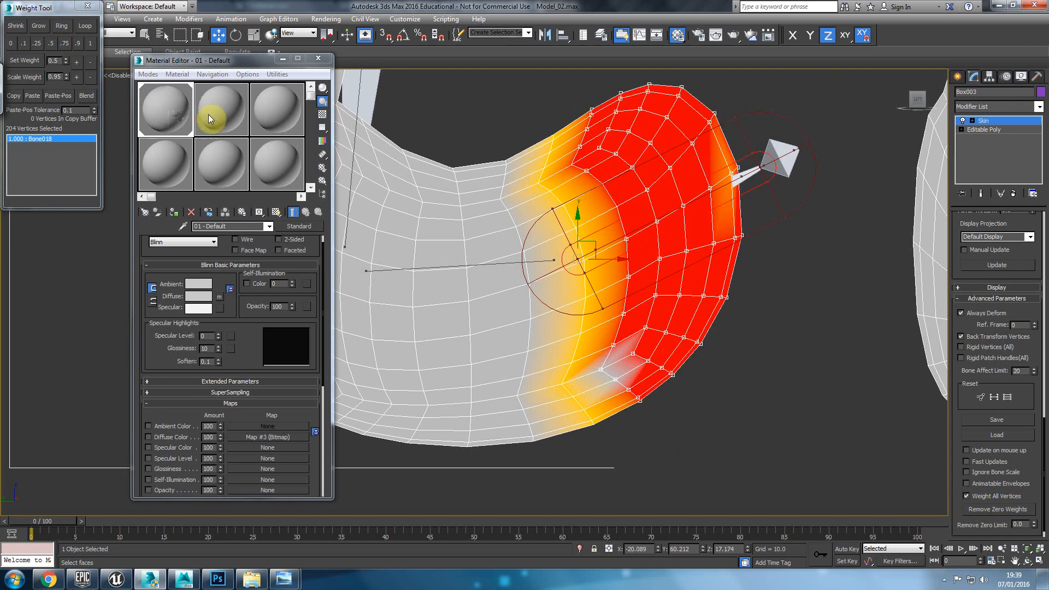
left_click(90, 43)
Select the stray body vertices above the rear foot, set their Bone018 weight to 0 and remove zero weights.
scroll(508, 251, "down", 5)
middle_click_drag(518, 302, 481, 303, "alt")
scroll(544, 304, "down", 5)
middle_click_drag(667, 284, 639, 266, "alt")
middle_click_drag(554, 323, 664, 268, "alt")
key("shift+z")
key("shift+z")
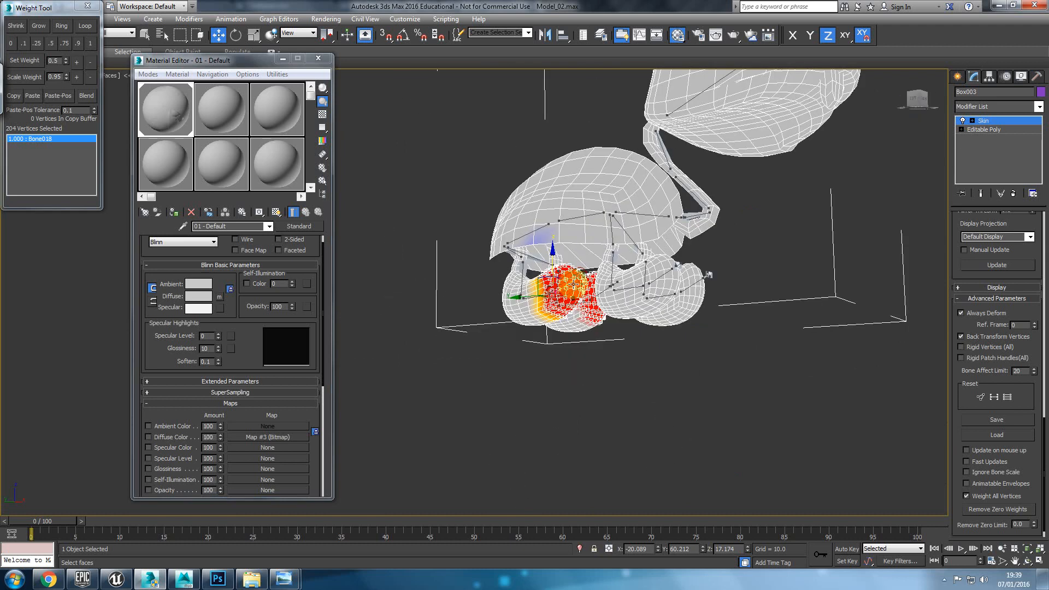
middle_click_drag(573, 290, 637, 253, "alt")
left_click_drag(604, 181, 545, 260)
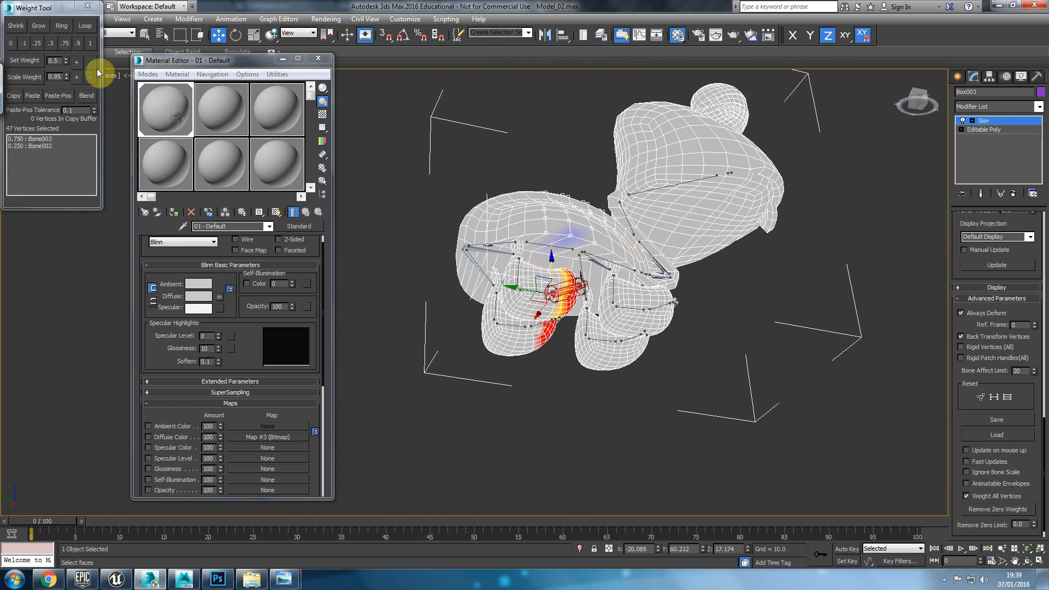
left_click(11, 43)
left_click(1010, 507)
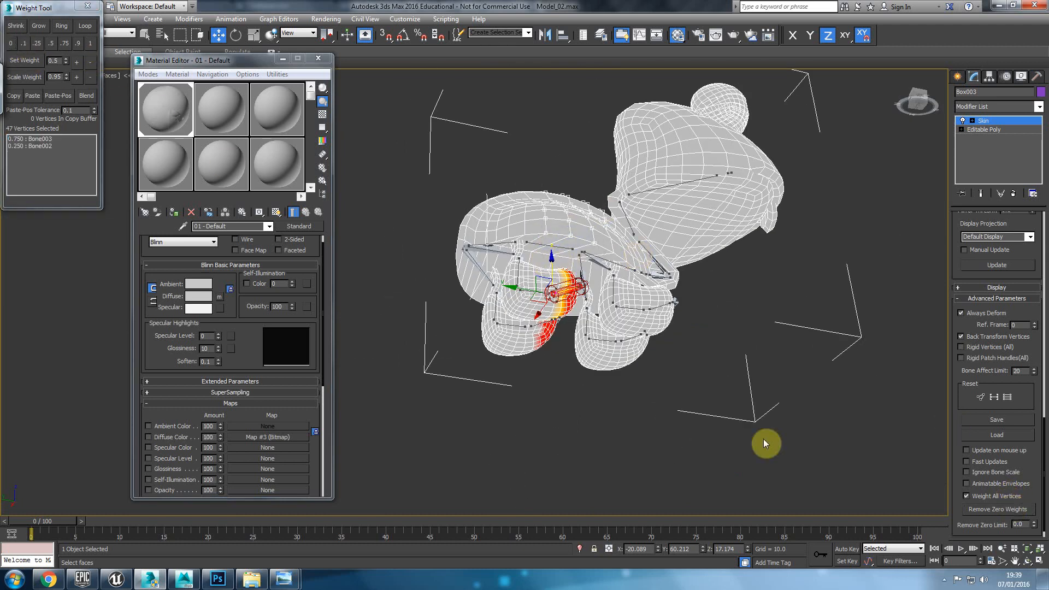
Pick the rear foot's lower-leg bone and select the stray body vertices above it for weight clean-up.
scroll(601, 438, "up", 2)
scroll(486, 270, "up", 2)
scroll(499, 235, "up", 2)
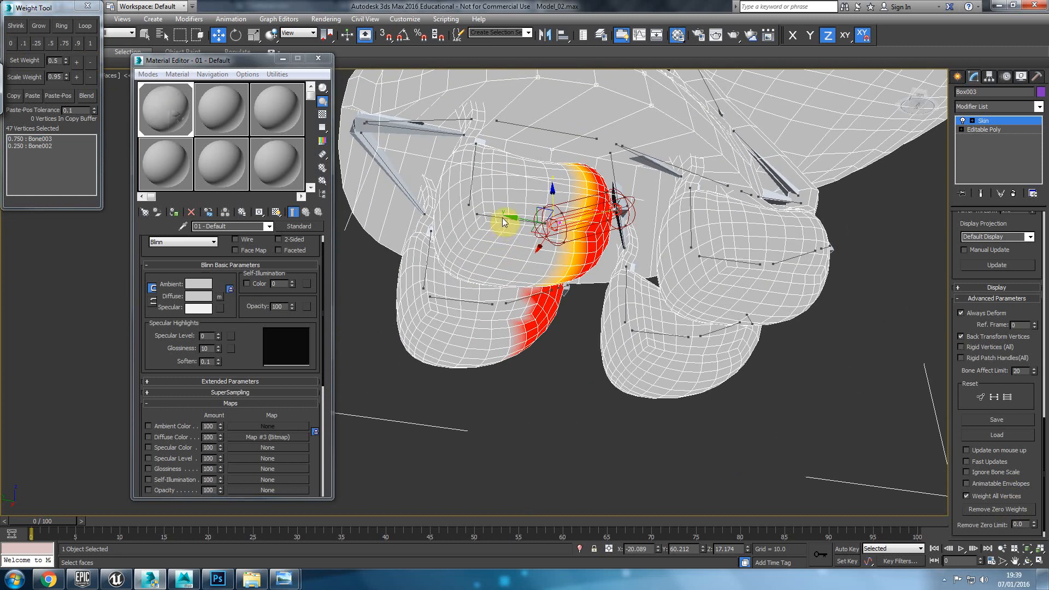
left_click(498, 216)
middle_click_drag(498, 211, 519, 275)
left_click(496, 239)
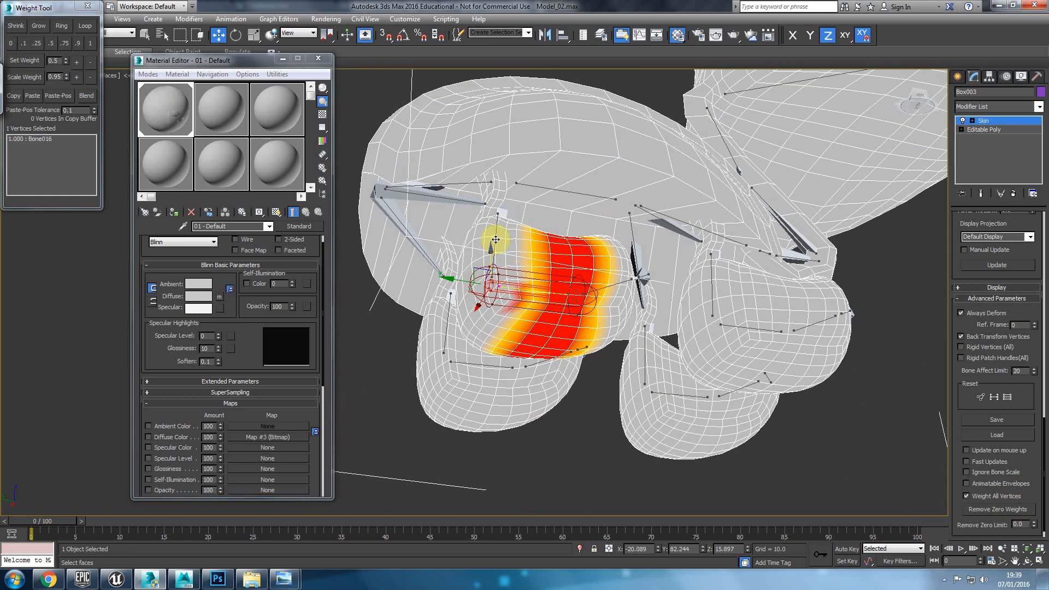
left_click(495, 231)
left_click(594, 127)
left_click_drag(463, 166, 463, 167)
middle_click_drag(391, 275, 1047, 458, "alt")
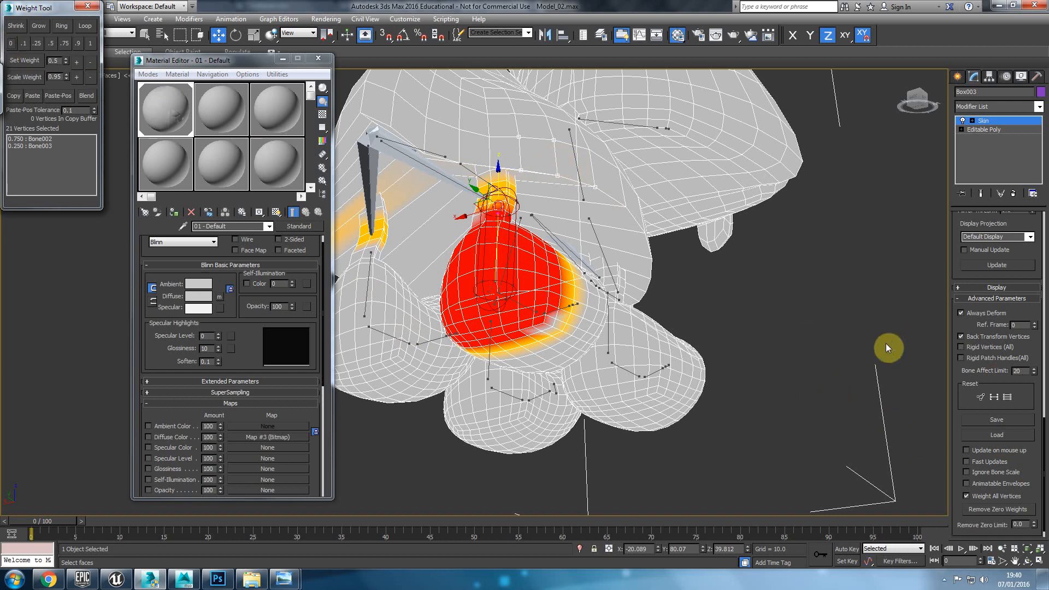
Select the front foot's lower-leg bone and set its weight to 0 on the stray vertices at the front of the body.
middle_click_drag(911, 342, 841, 403, "alt")
scroll(1008, 511, "down", 1)
middle_click_drag(779, 355, 506, 341, "alt")
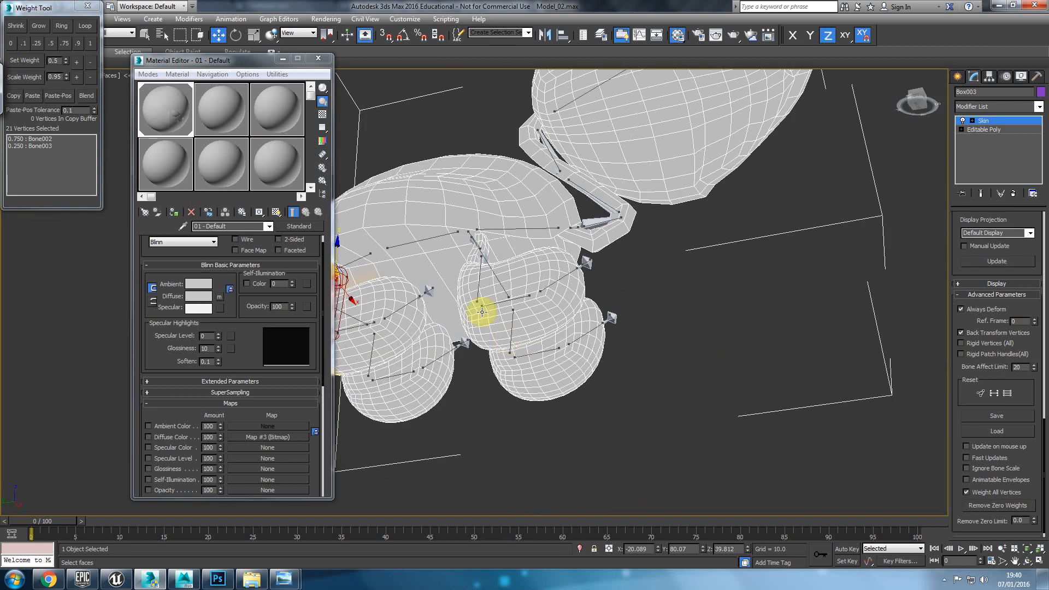
mouse_move(486, 264)
middle_mouse_down("alt")
mouse_move(444, 276)
mouse_move(482, 269)
middle_mouse_up("alt")
left_click(481, 272)
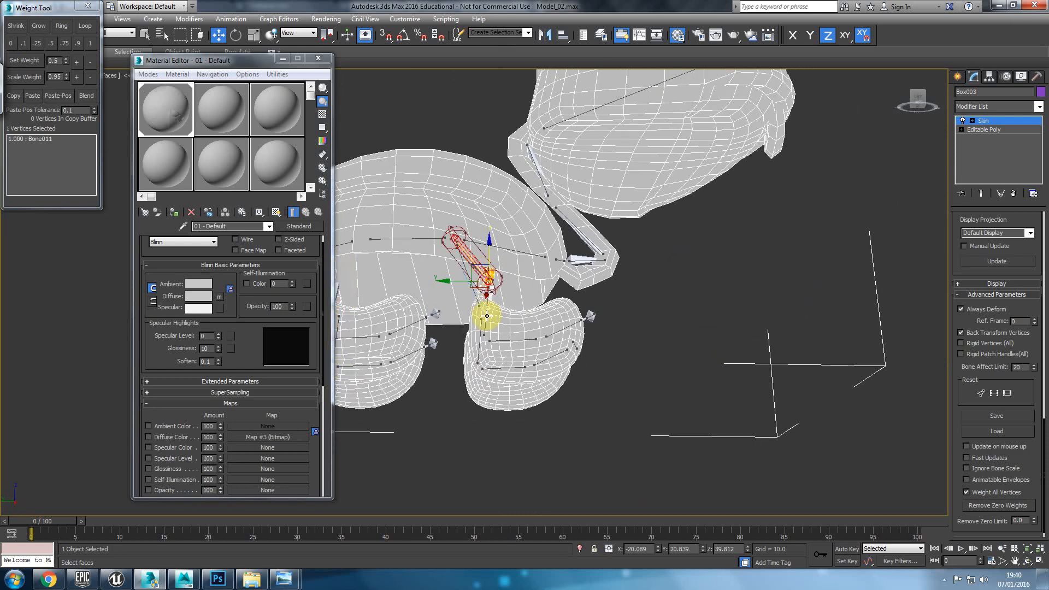
scroll(483, 324, "up", 3)
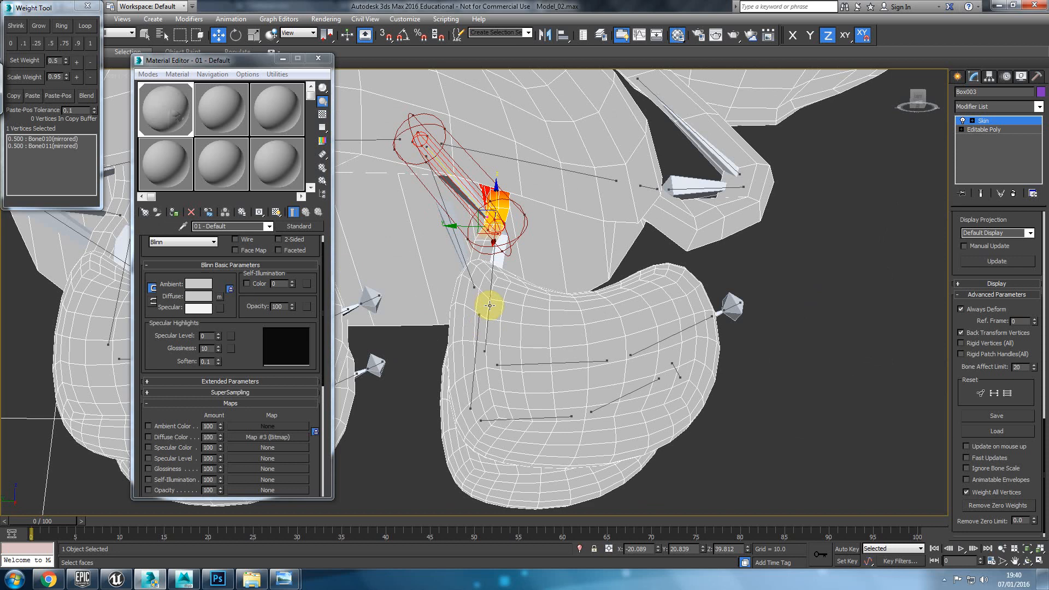
left_click(490, 305)
mouse_move(486, 308)
middle_mouse_down("alt")
mouse_move(569, 192)
mouse_move(543, 220)
middle_mouse_up("alt")
left_click_drag(543, 216, 535, 224)
left_click(11, 44)
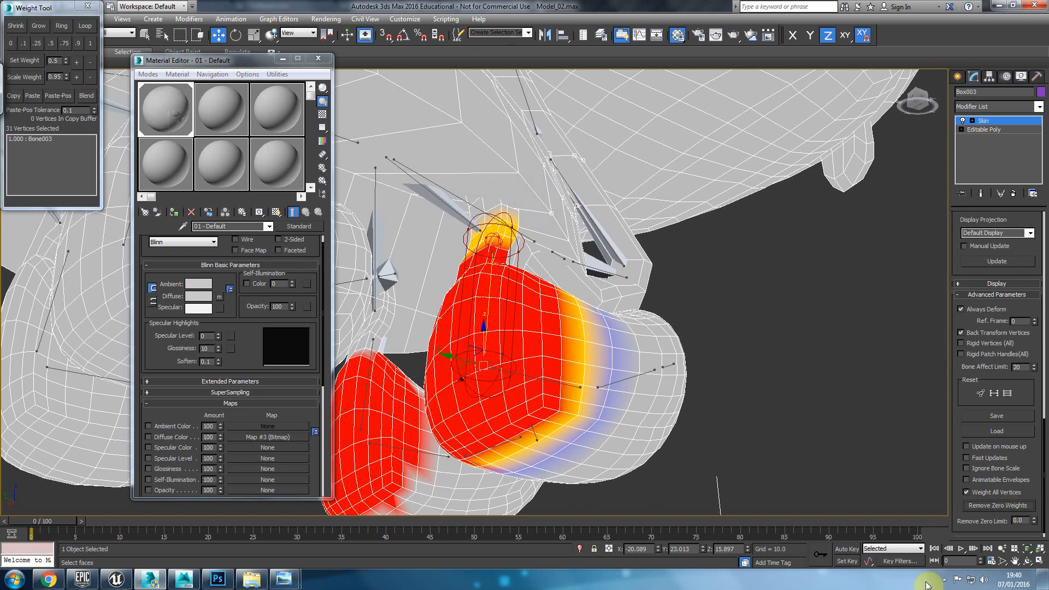
Close the Material Editor and leave Skin editing with the mesh deselected.
left_click(943, 581)
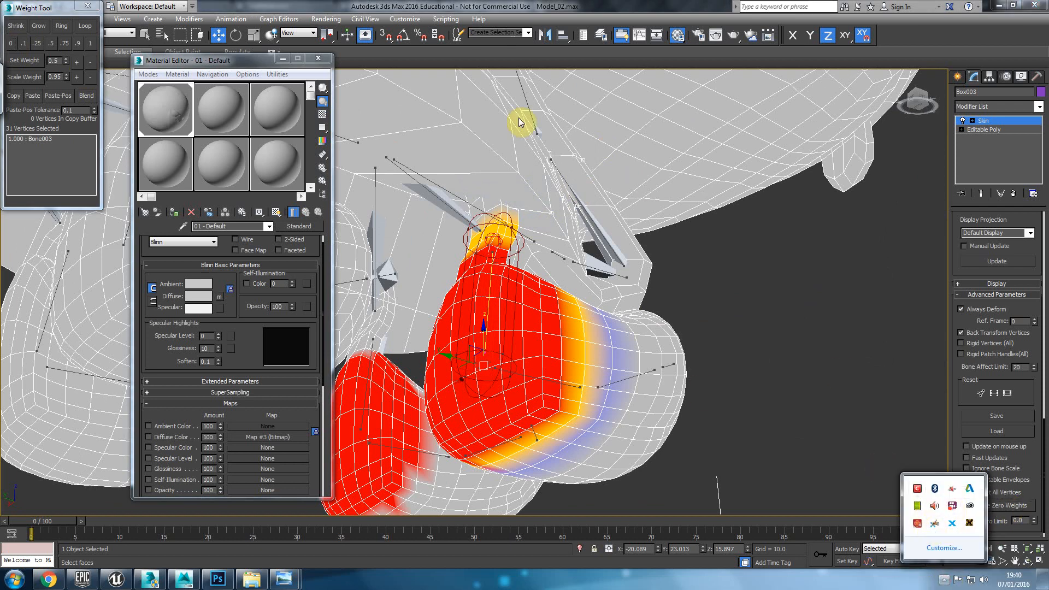
left_click(318, 63)
scroll(453, 247, "down", 5)
middle_click_drag(435, 284, 420, 303, "alt")
left_click(960, 81)
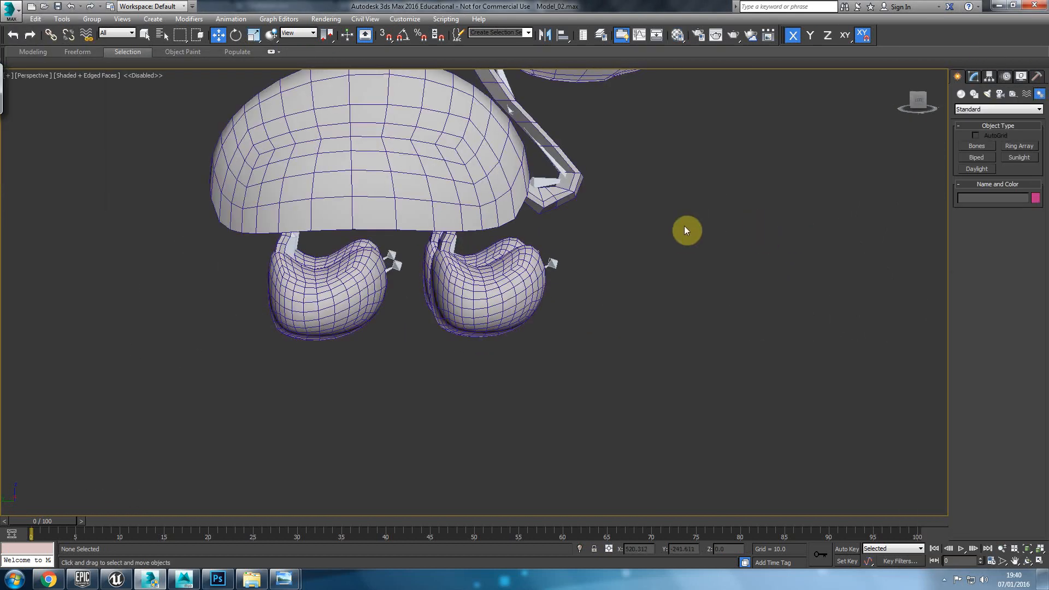
Turn off the edge display and freeze the character mesh Box003 in its object properties.
left_click(477, 341)
middle_click_drag(446, 181, 435, 212)
left_click(433, 211)
right_click(432, 210)
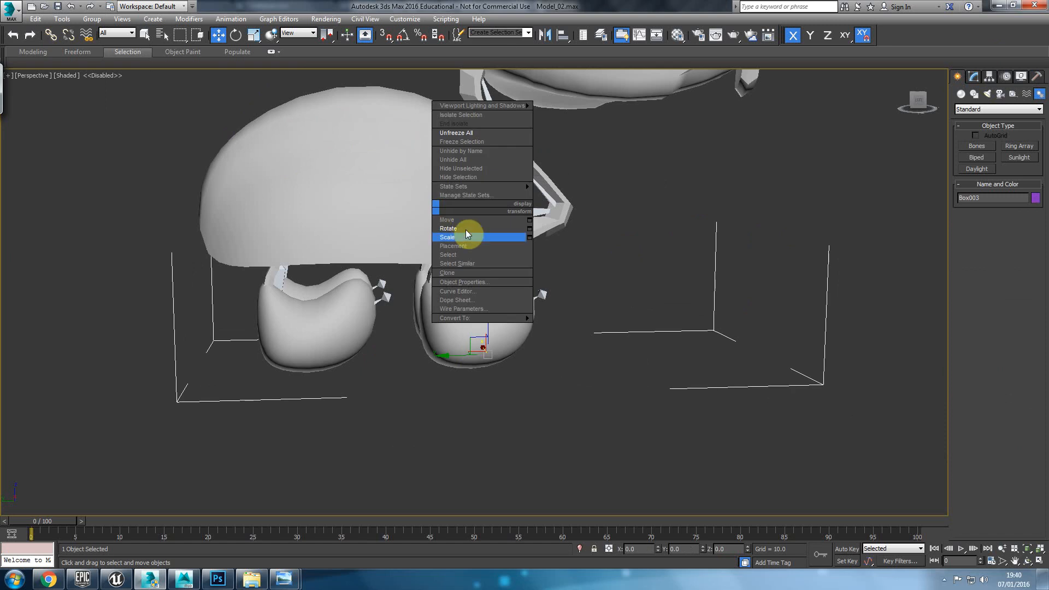
left_click(518, 281)
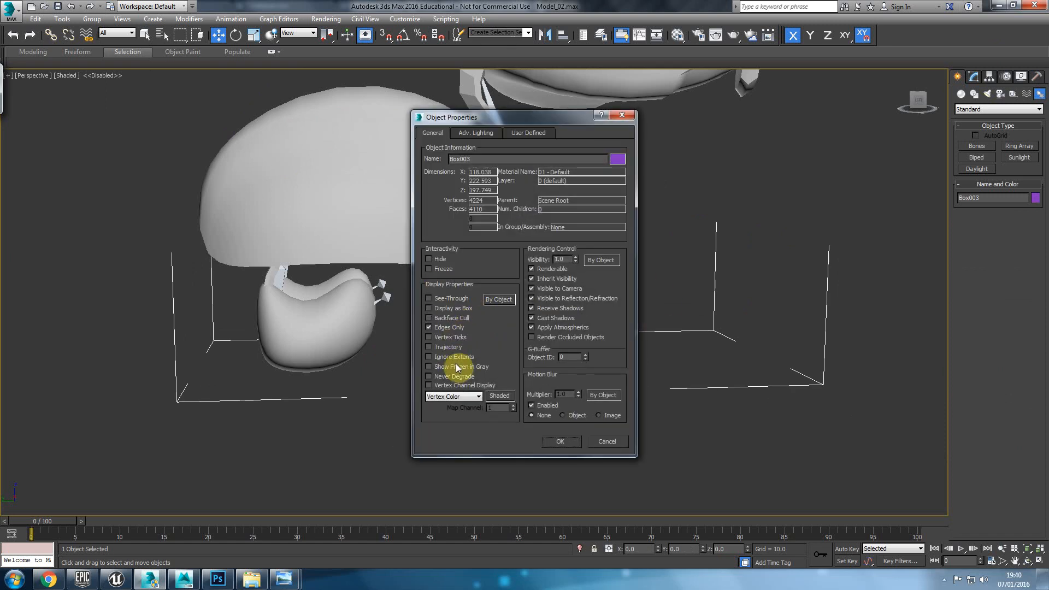
left_click(443, 269)
left_click(569, 446)
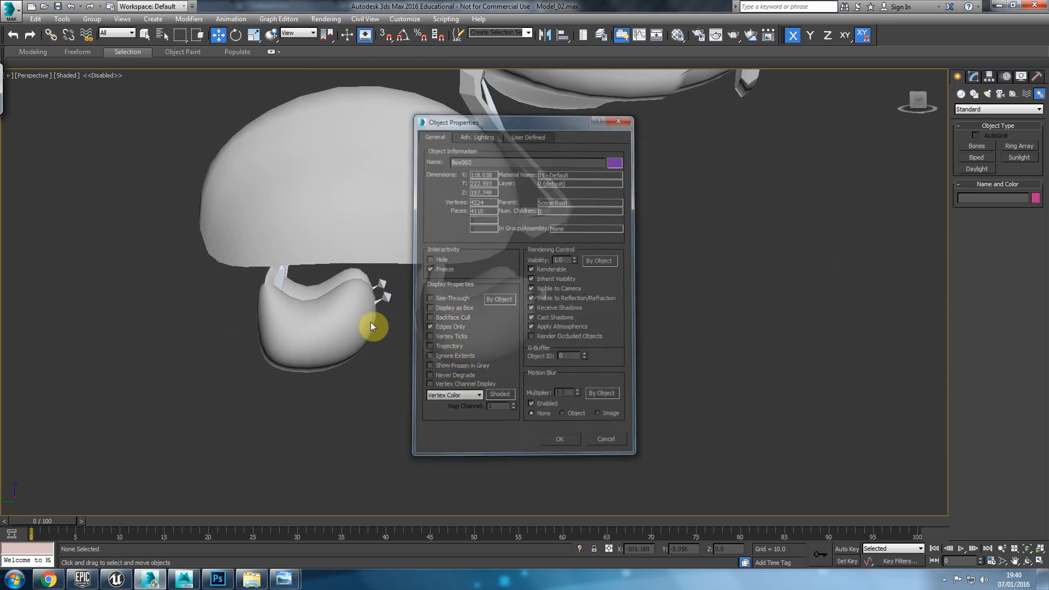
Set the 01 - Default material's opacity to 3 to reveal the bones inside the mesh.
key("m")
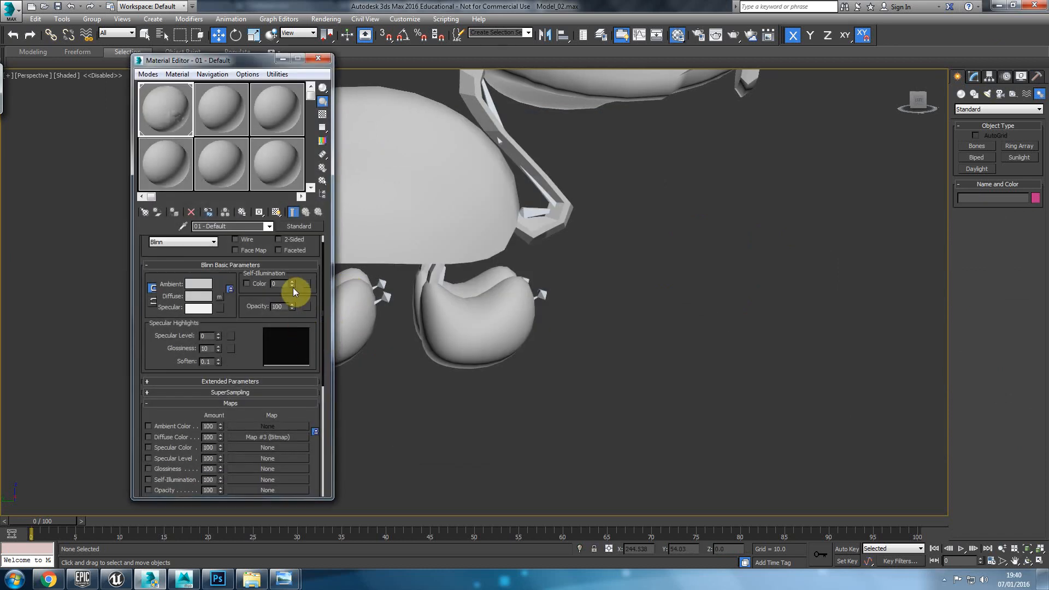
left_click_drag(292, 307, 290, 303)
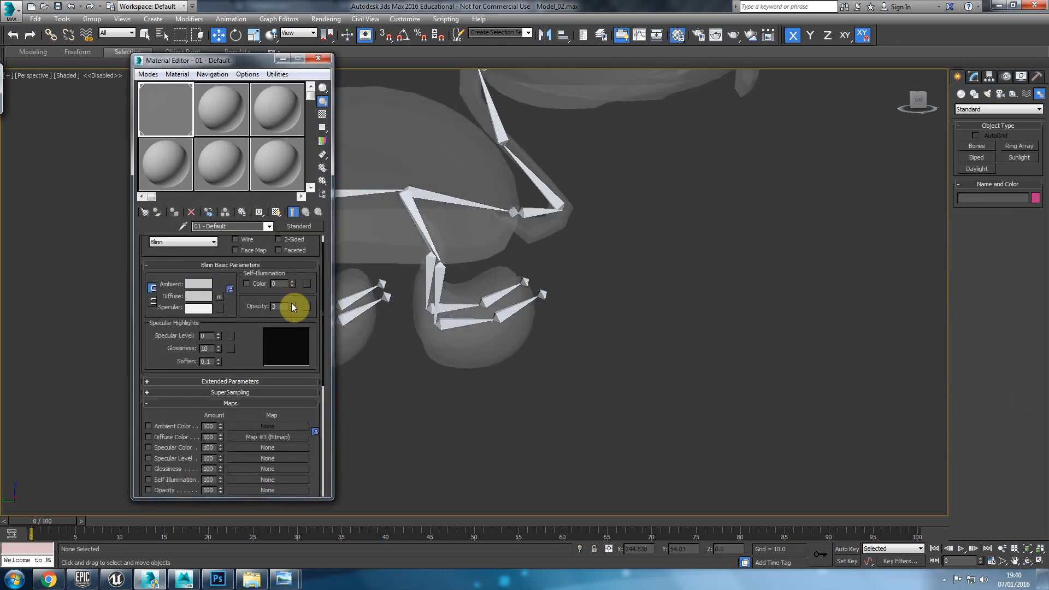
left_click(318, 59)
Test-rotate the rear toe bone Bone018 to check the skin deformation, cancelling the rotation.
left_click(352, 323)
key("e")
left_click_drag(358, 286, 387, 351)
right_click(387, 352)
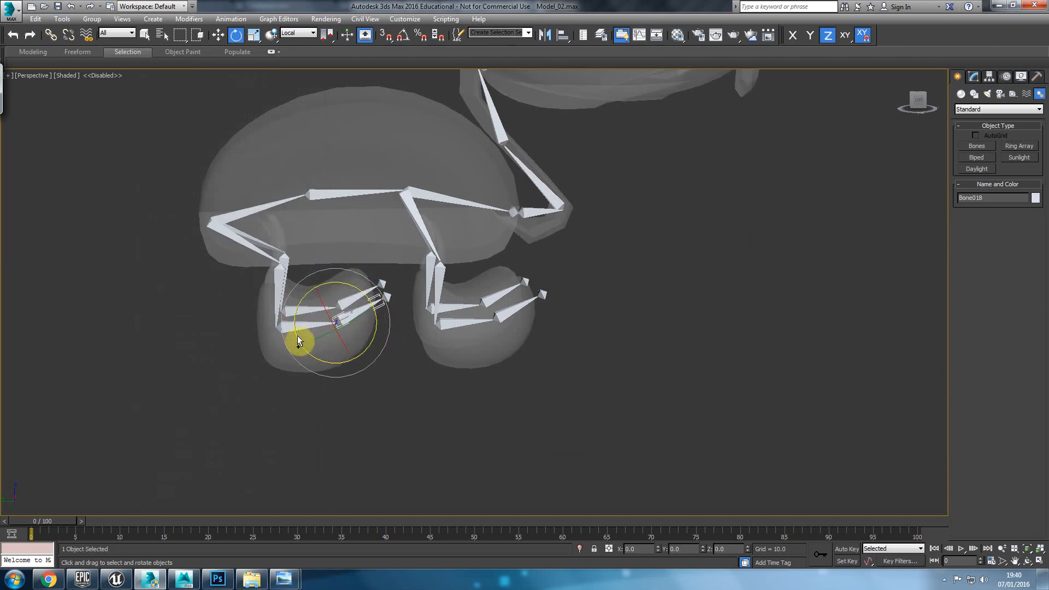
Test-rotate the rear foot bone Bone017 and check the deformation in wireframe and shaded display.
left_click(303, 324)
left_click_drag(310, 301, 390, 380)
right_click(390, 380)
middle_click_drag(390, 380, 333, 377, "alt")
key("F3")
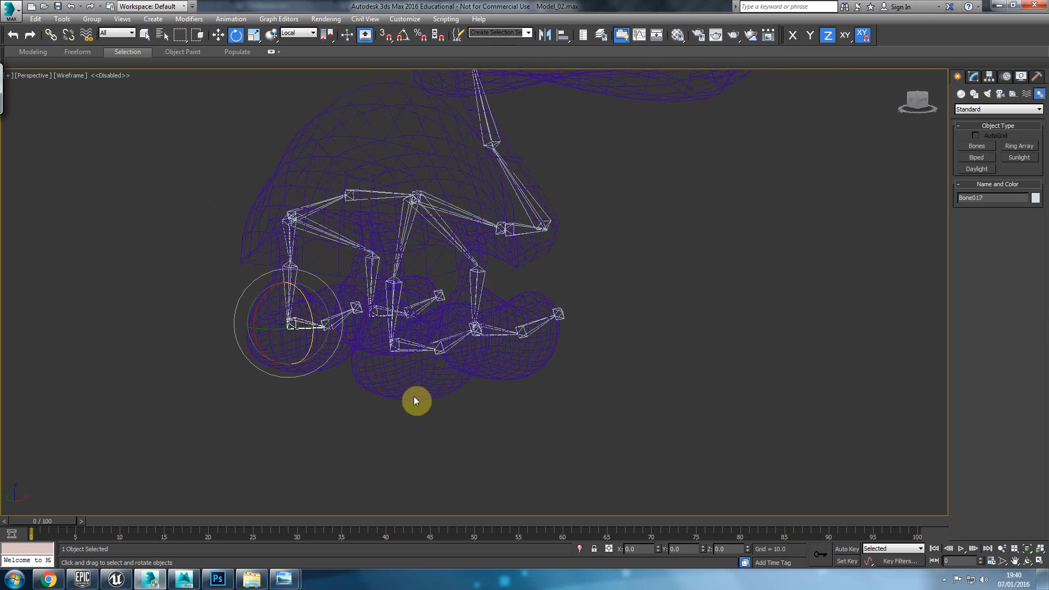
mouse_move(311, 311)
left_mouse_down()
mouse_move(295, 254)
mouse_move(337, 436)
mouse_move(329, 299)
left_mouse_up()
middle_click_drag(330, 299, 441, 393, "alt")
key("F3")
left_click(474, 235)
right_click(486, 271)
left_click(522, 215)
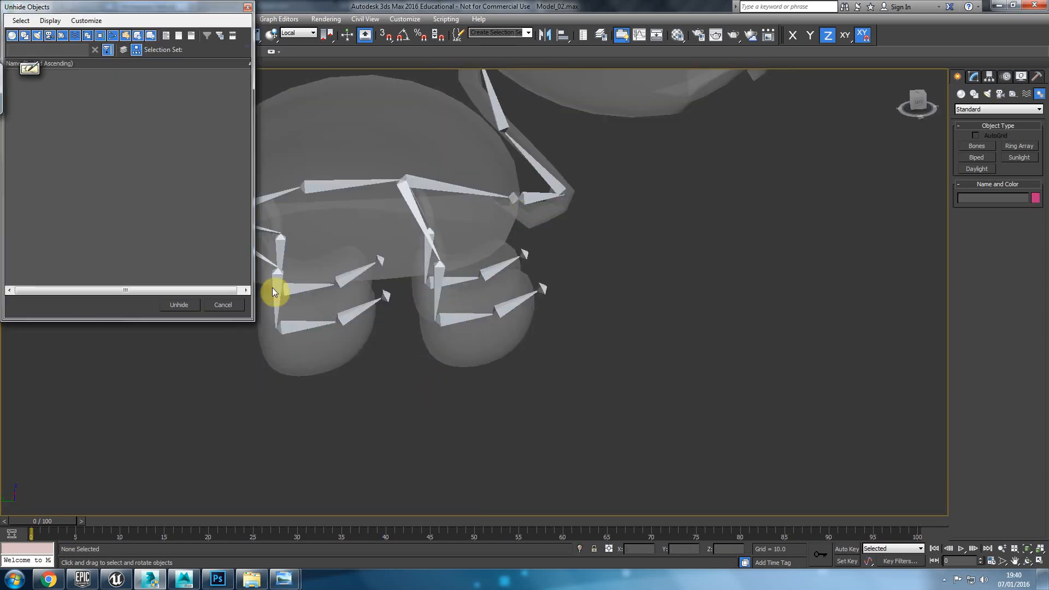
left_click(227, 304)
right_click(476, 326)
left_click(501, 255)
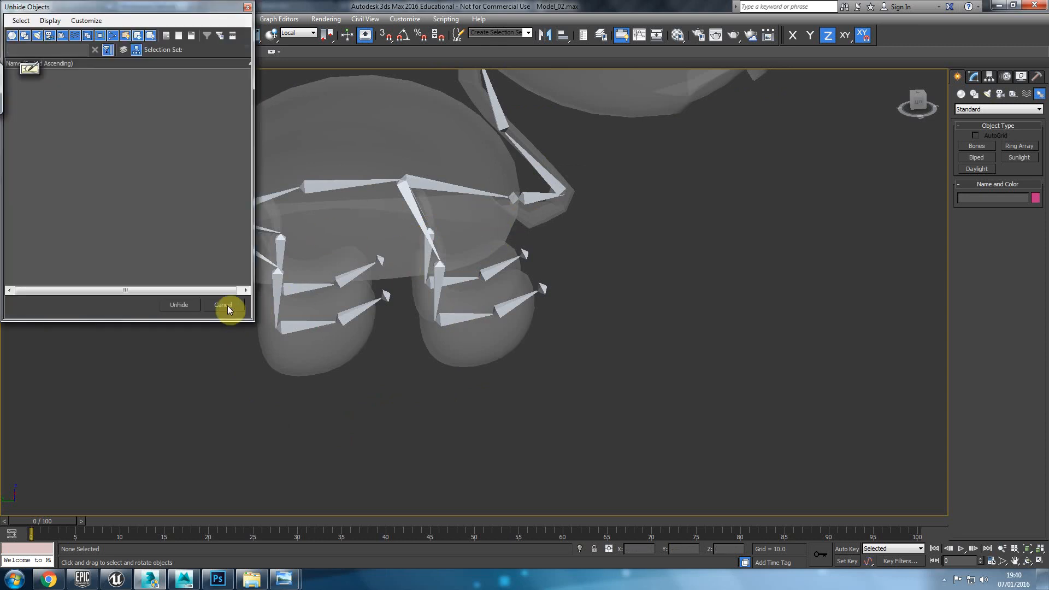
left_click(234, 311)
Unfreeze all objects, select the character mesh Box003 and show its edges over the shading.
right_click(338, 325)
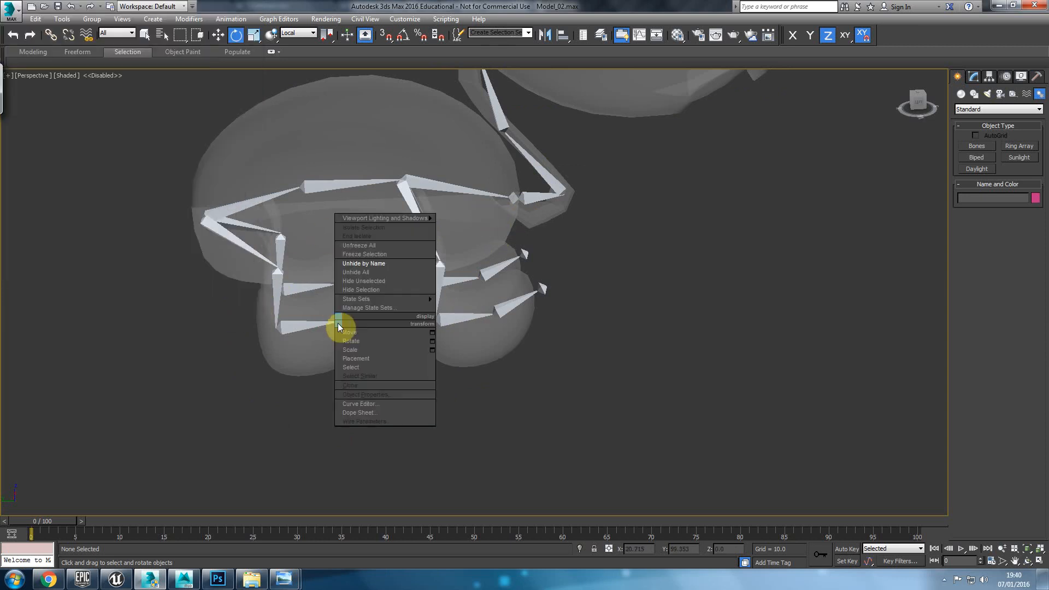
left_click(382, 245)
left_click(486, 304)
key("F4")
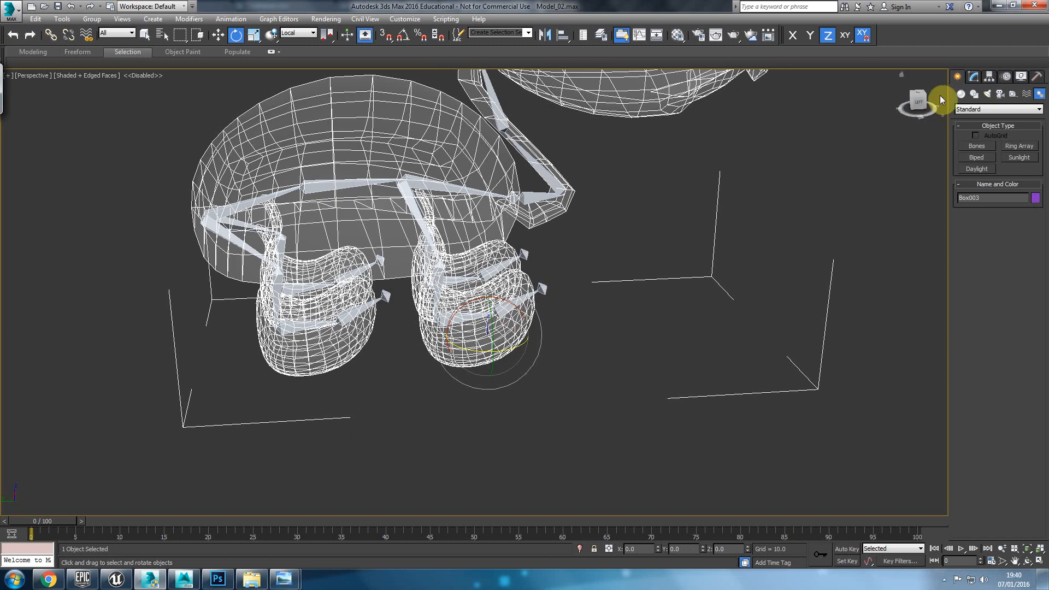
Raise the 01 - Default material's opacity back to fully opaque and close the Material Editor.
key("m")
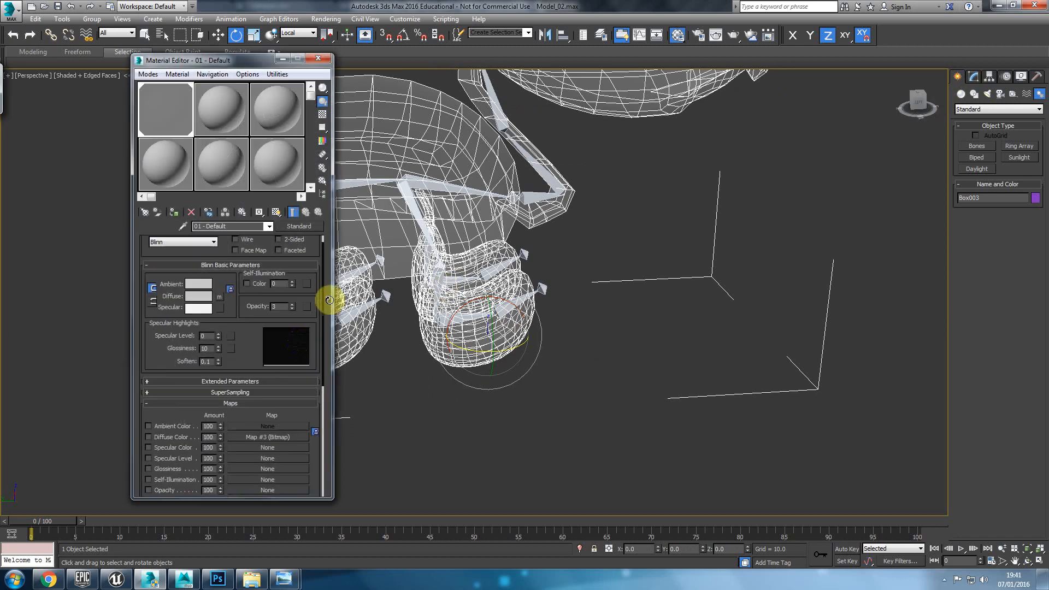
left_click_drag(293, 307, 303, 59)
left_click(318, 59)
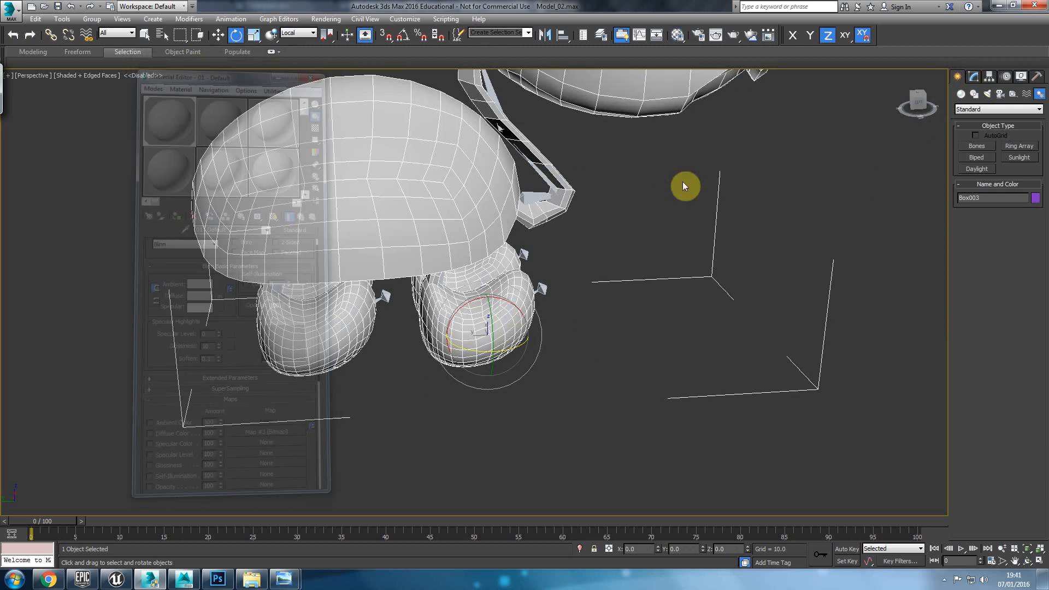
Frame Box003 in the front view and enable Mirror Mode in its Skin modifier.
key("f")
key("z")
left_click(977, 77)
left_click_drag(965, 239, 992, 391)
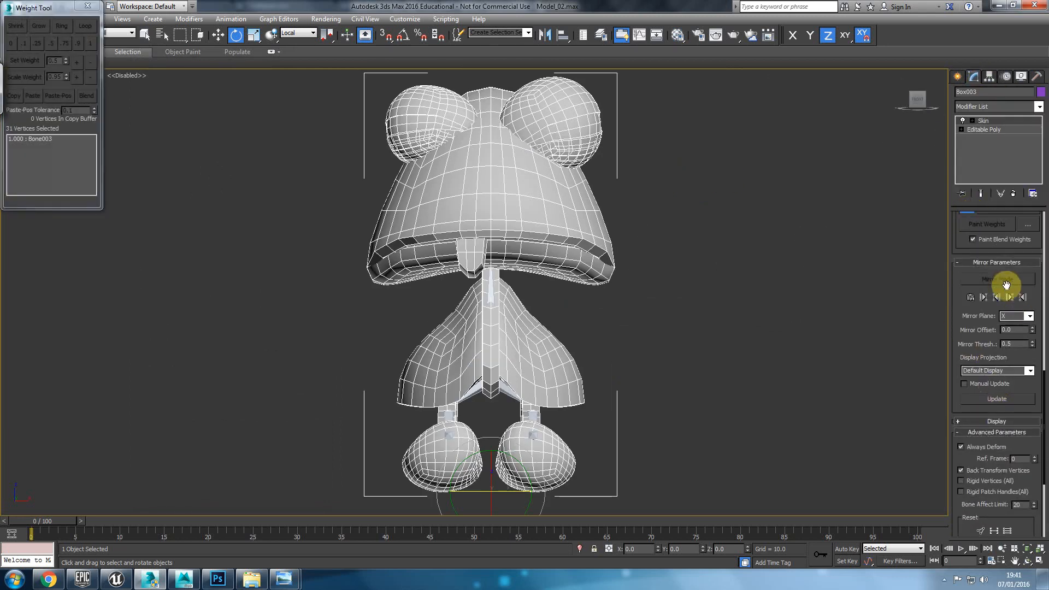
key("1")
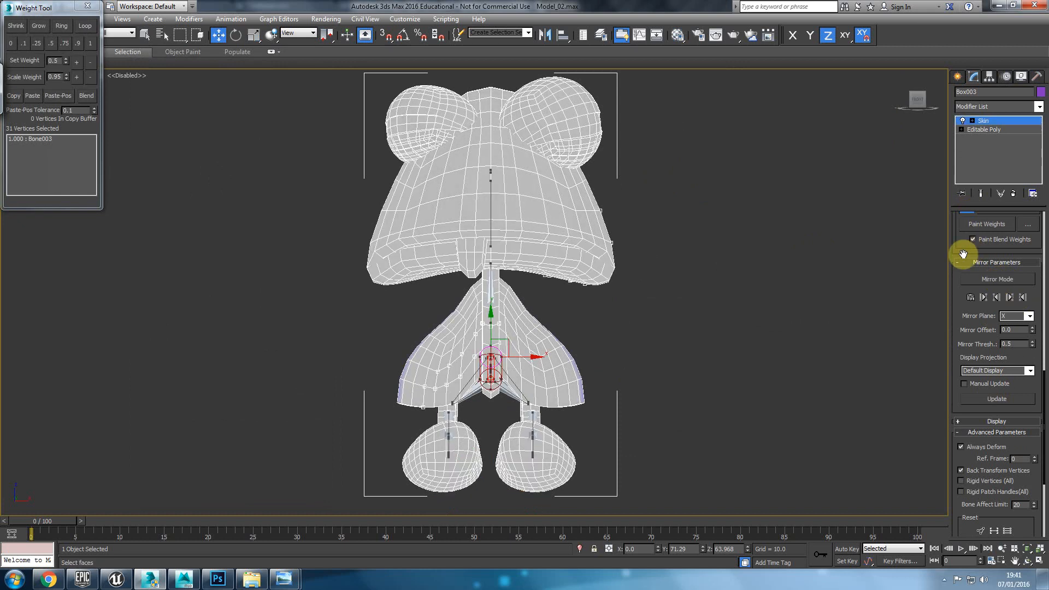
left_click(985, 281)
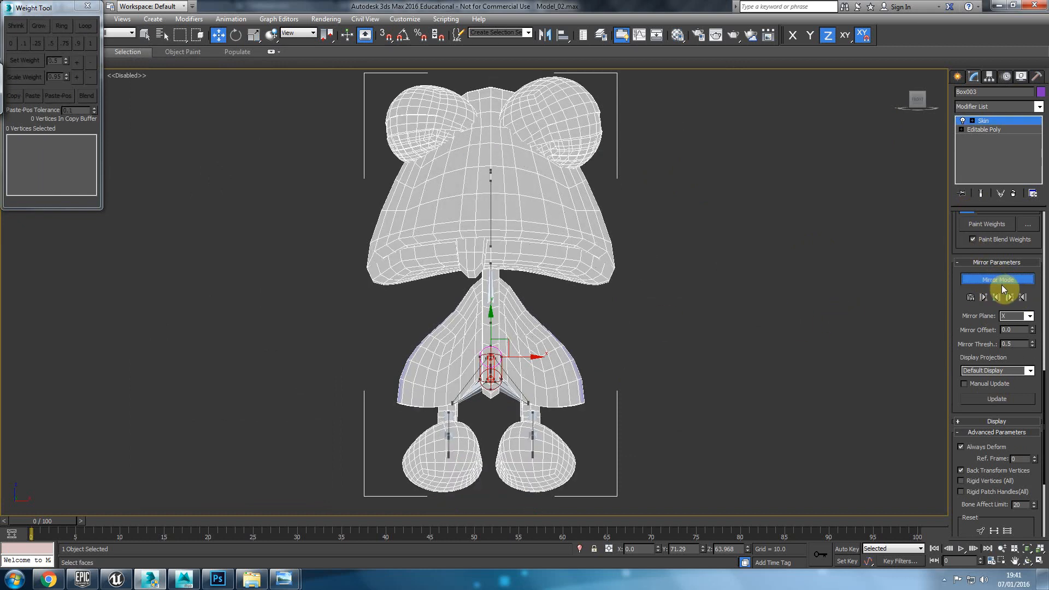
Mirror the skin weights across the X plane by pasting green to blue vertices, and leave the Skin modifier.
middle_click_drag(730, 259, 733, 271)
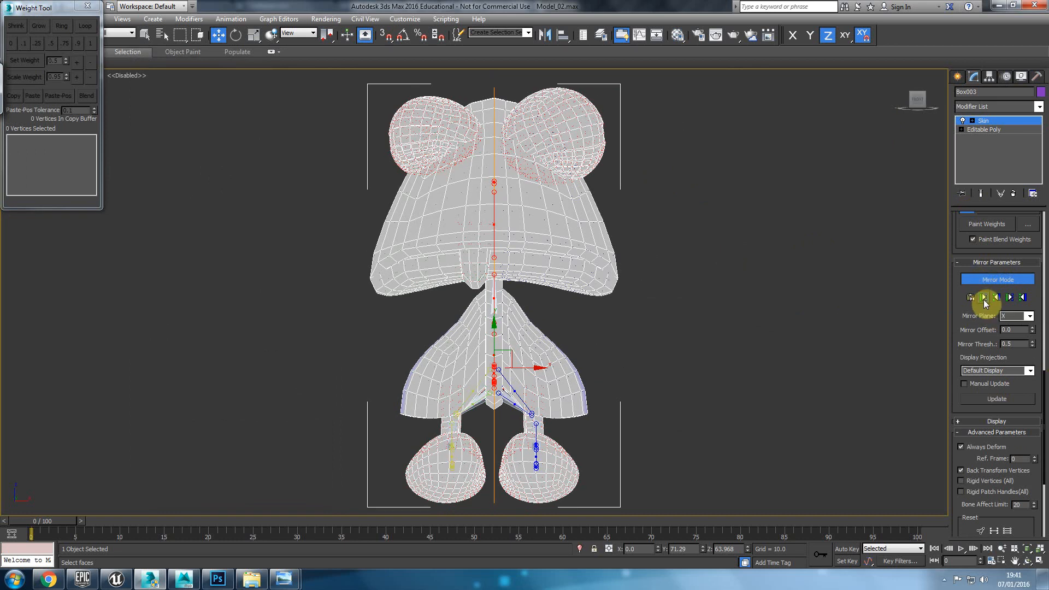
left_click(1008, 297)
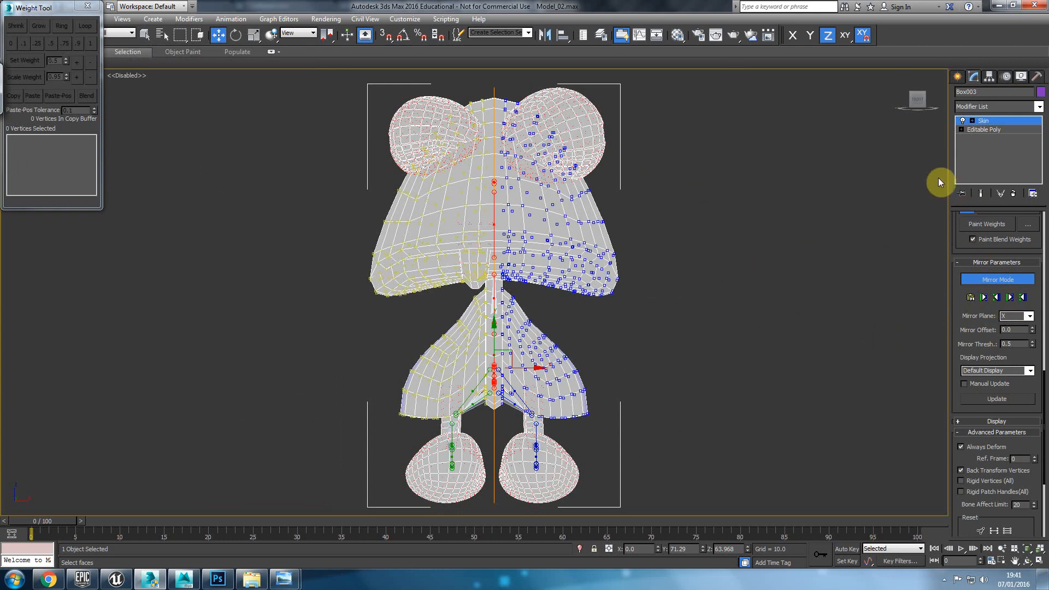
left_click(958, 82)
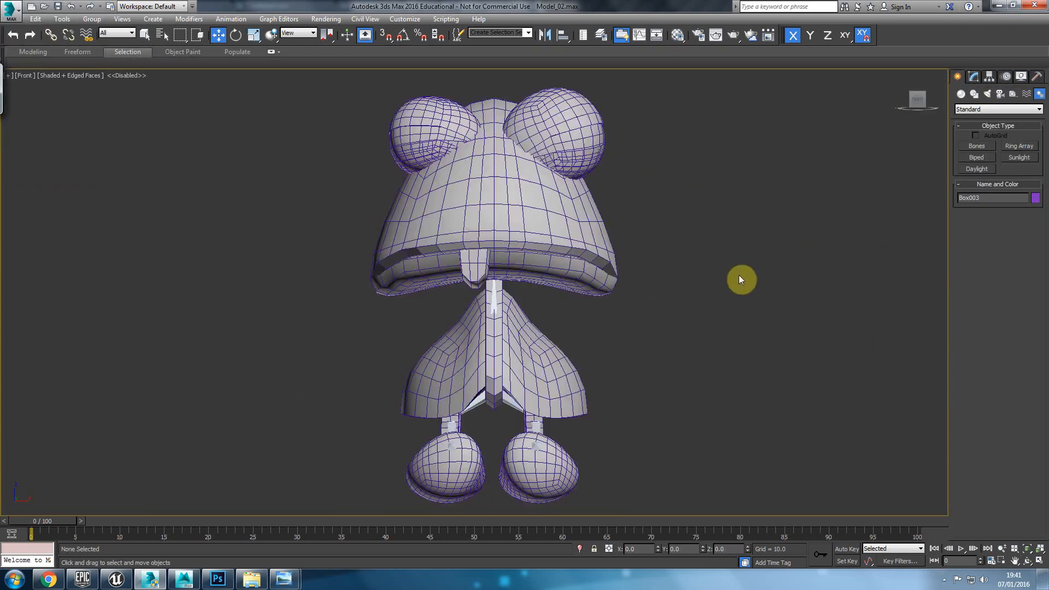
Enter Edit Envelopes on Box003's Skin modifier and check the weights of Bone016(mirrored) at the foot.
left_click(975, 76)
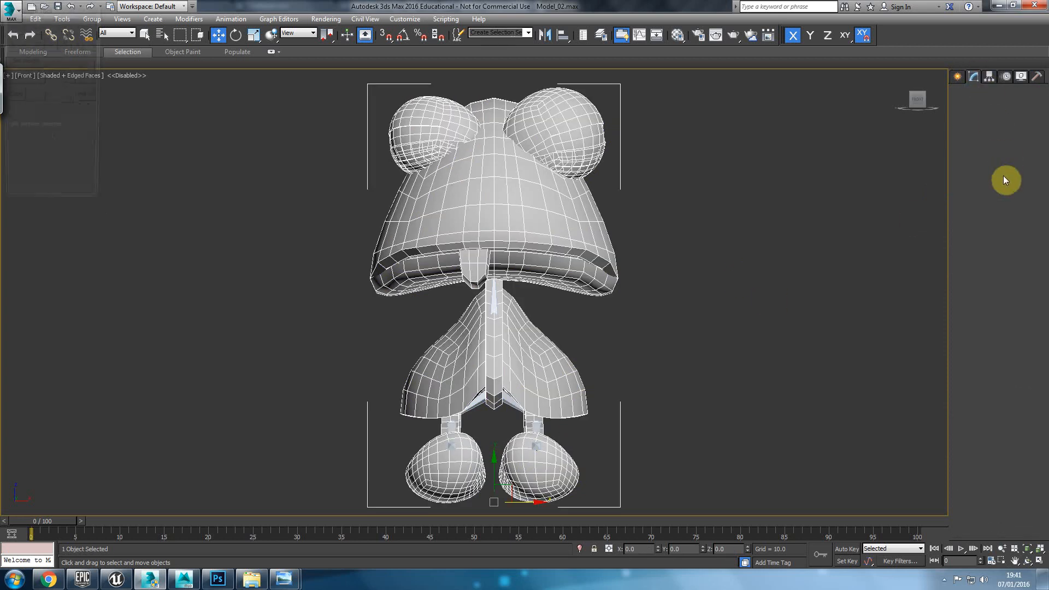
left_click_drag(955, 245, 957, 296)
key("1")
scroll(709, 355, "up", 4)
middle_click_drag(703, 366, 569, 444, "alt")
left_click(558, 384)
scroll(569, 386, "up", 3)
left_click(549, 352)
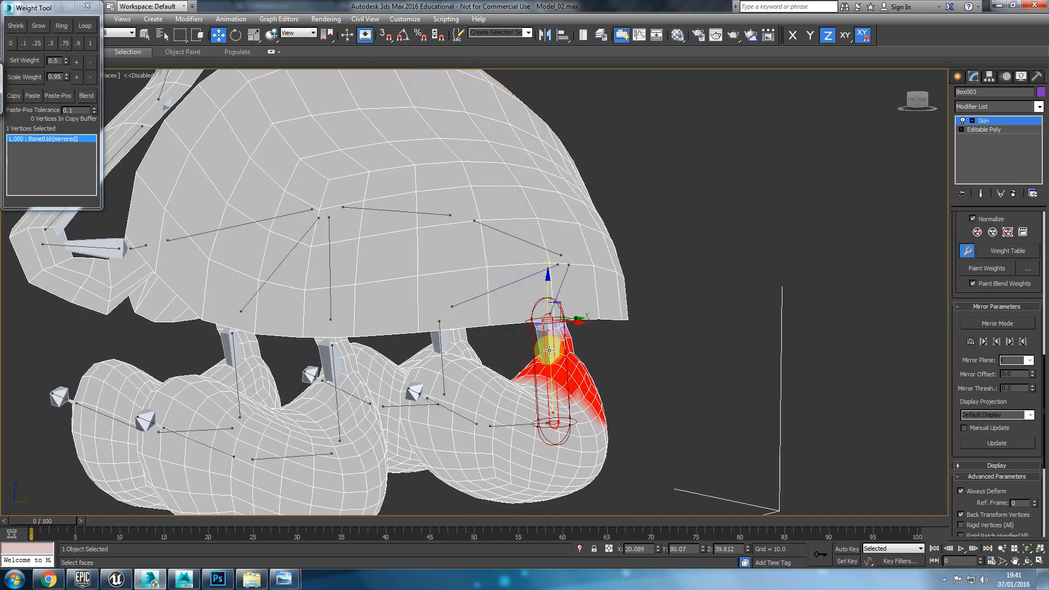
Check the weights of Bone018 on the opposite foot and return to the front view of both feet.
middle_click_drag(549, 380, 454, 417, "alt")
middle_click_drag(533, 405, 643, 445, "alt")
middle_click_drag(643, 444, 550, 356)
left_click(579, 353)
scroll(662, 328, "down", 4)
middle_click_drag(637, 300, 538, 399)
middle_click_drag(543, 351, 633, 348, "alt")
middle_click_drag(557, 346, 514, 302)
scroll(583, 350, "up", 3)
key("f")
scroll(503, 368, "up", 6)
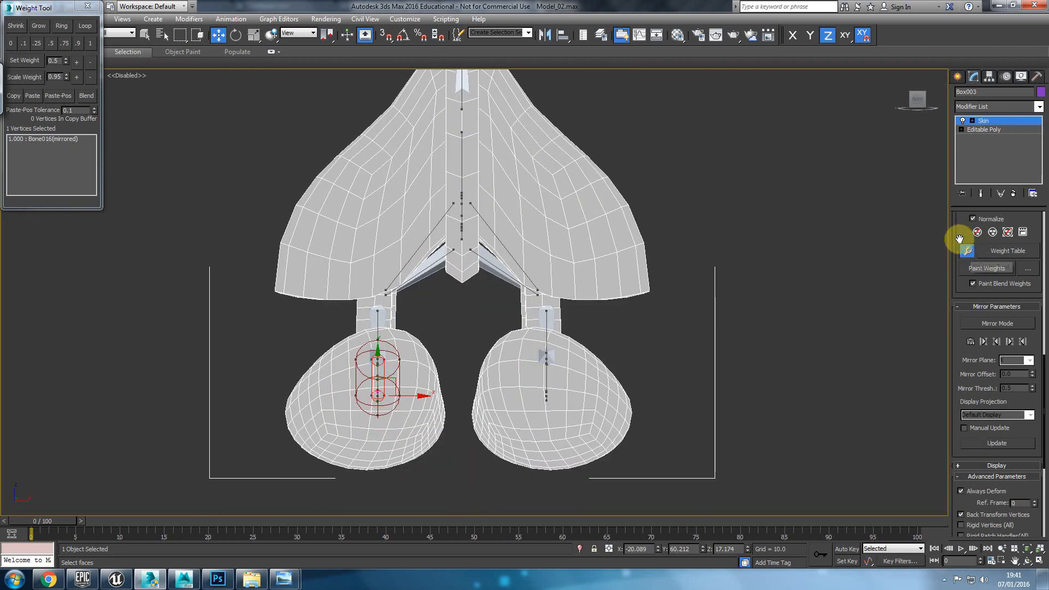
scroll(950, 383, "up", 5)
scroll(971, 306, "up", 5)
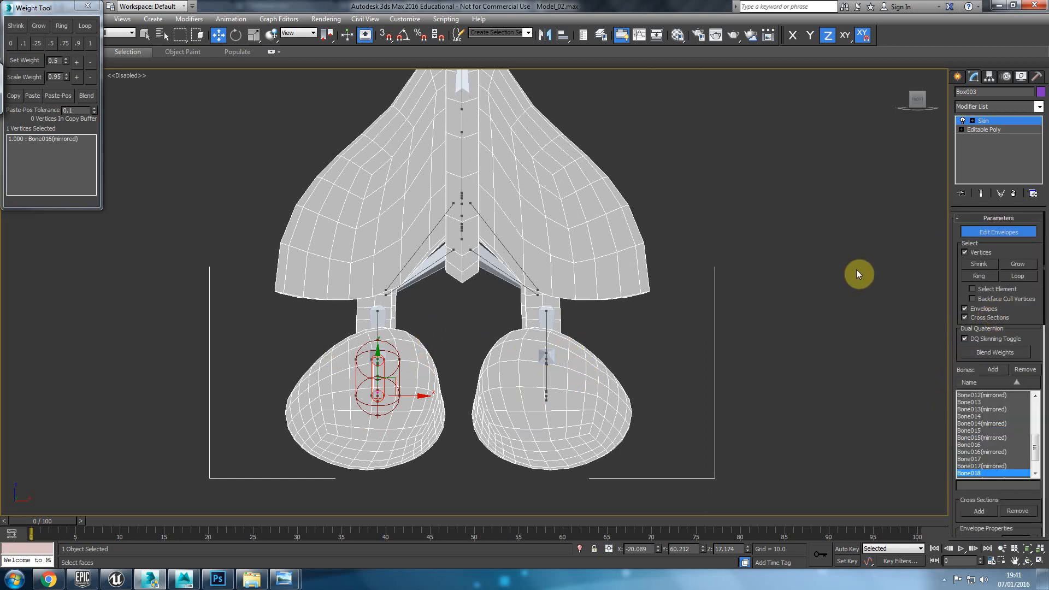
scroll(956, 338, "down", 10)
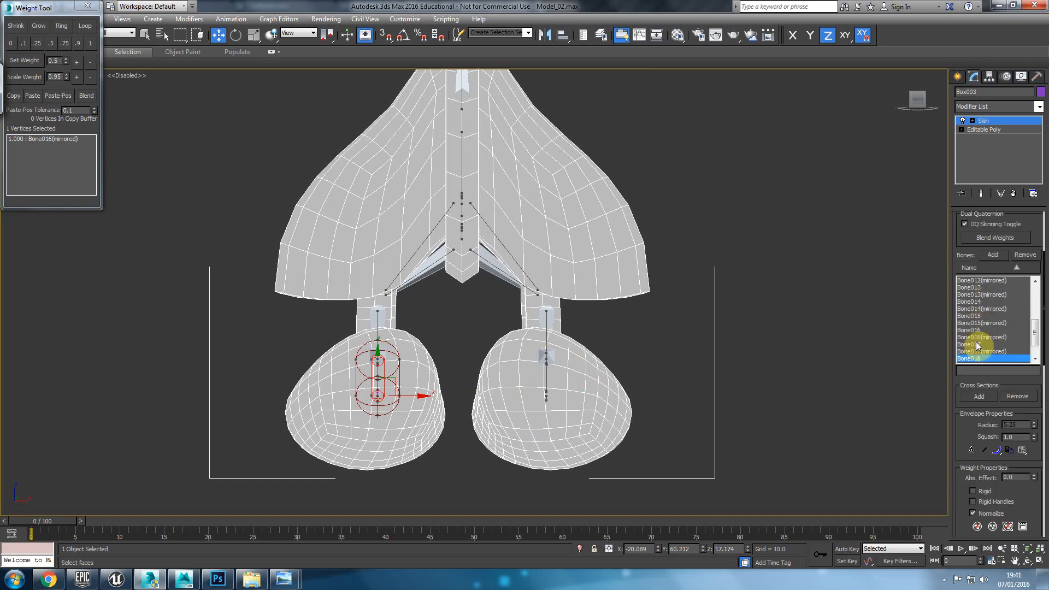
scroll(983, 337, "down", 5)
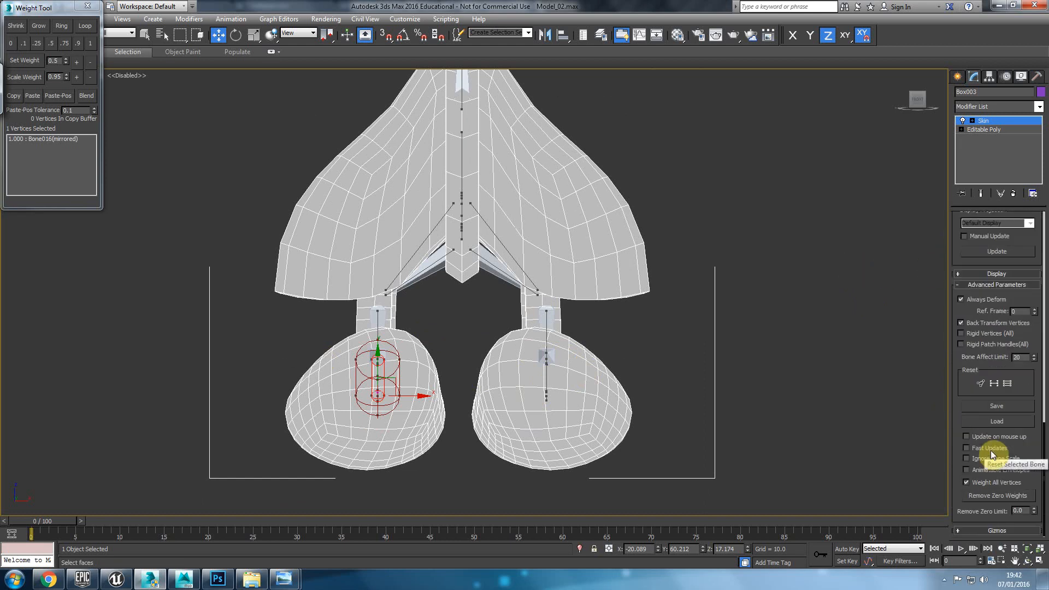
scroll(986, 355, "up", 3)
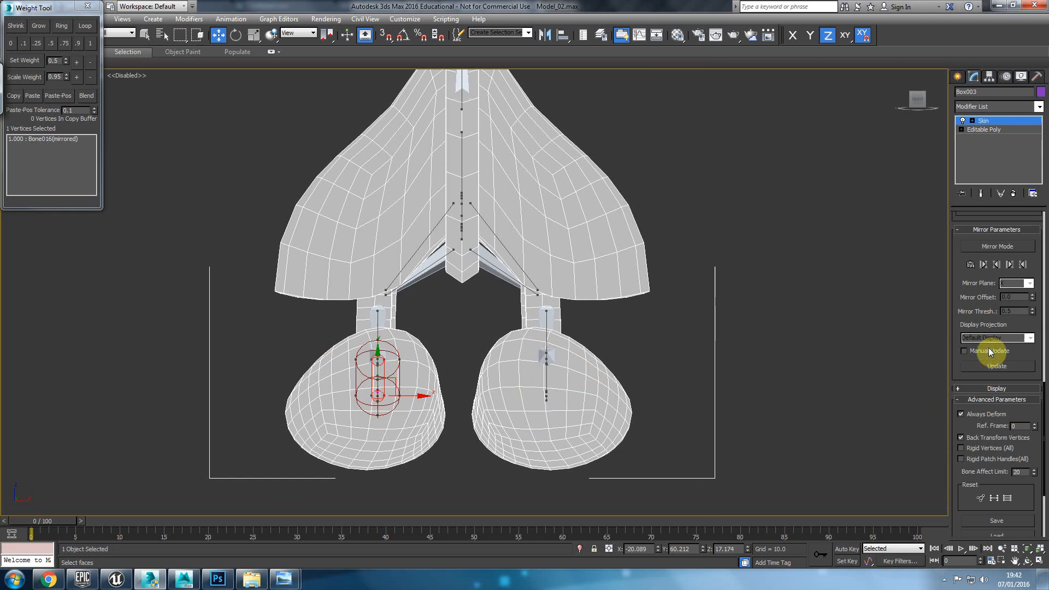
left_click(1016, 247)
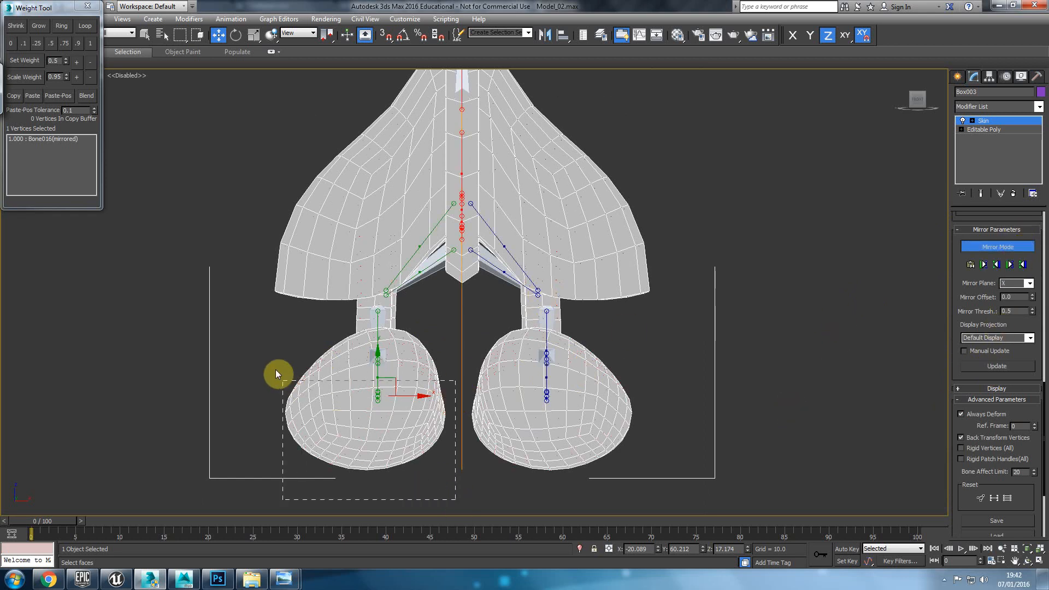
left_click_drag(252, 314, 254, 307)
left_click_drag(958, 254, 930, 478)
left_click_drag(959, 221, 966, 453)
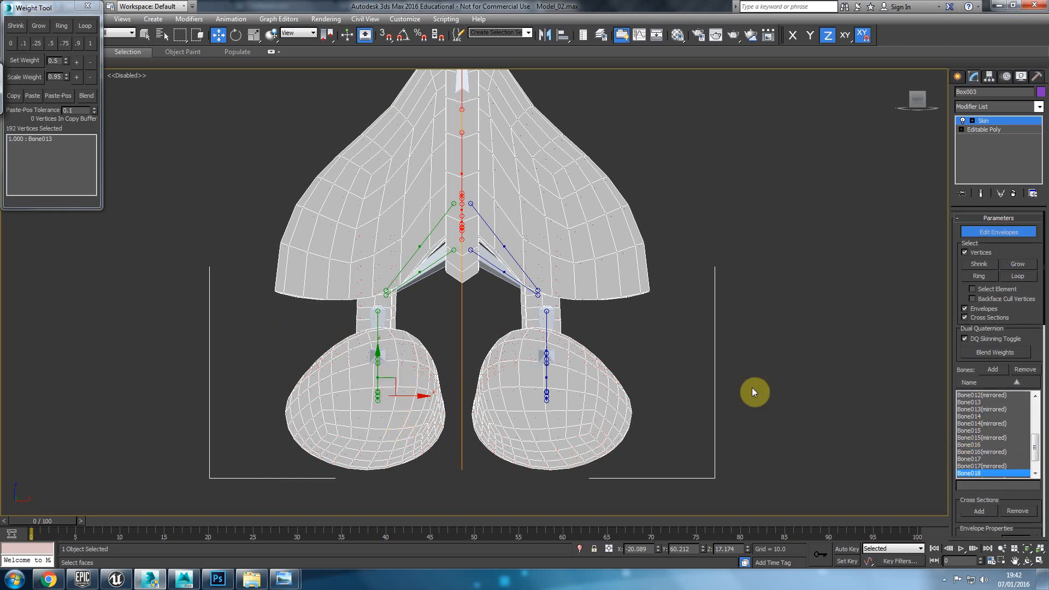
scroll(946, 424, "down", 3)
scroll(616, 369, "up", 4)
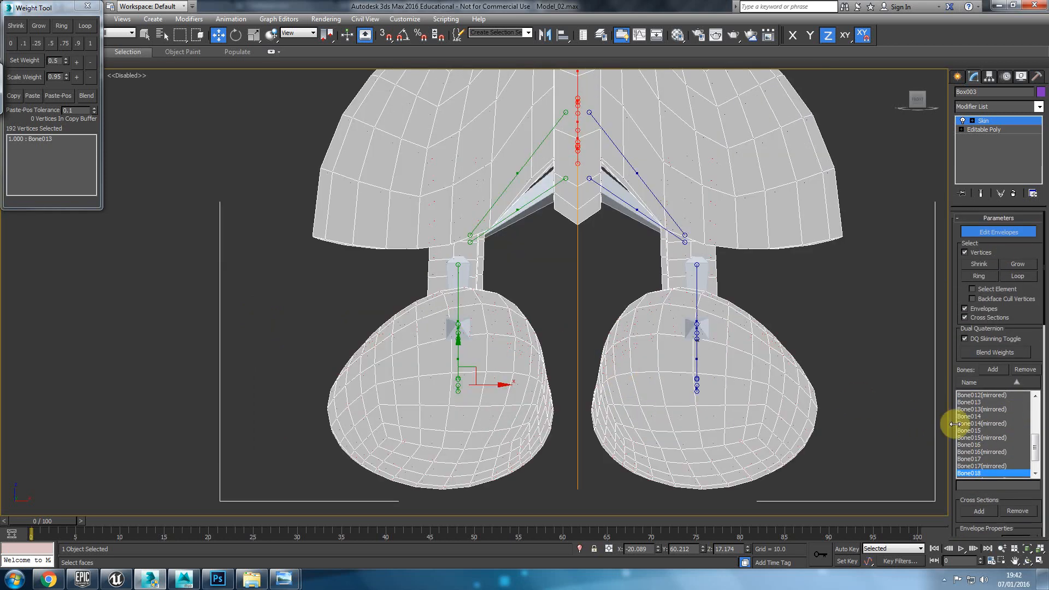
scroll(995, 360, "down", 10)
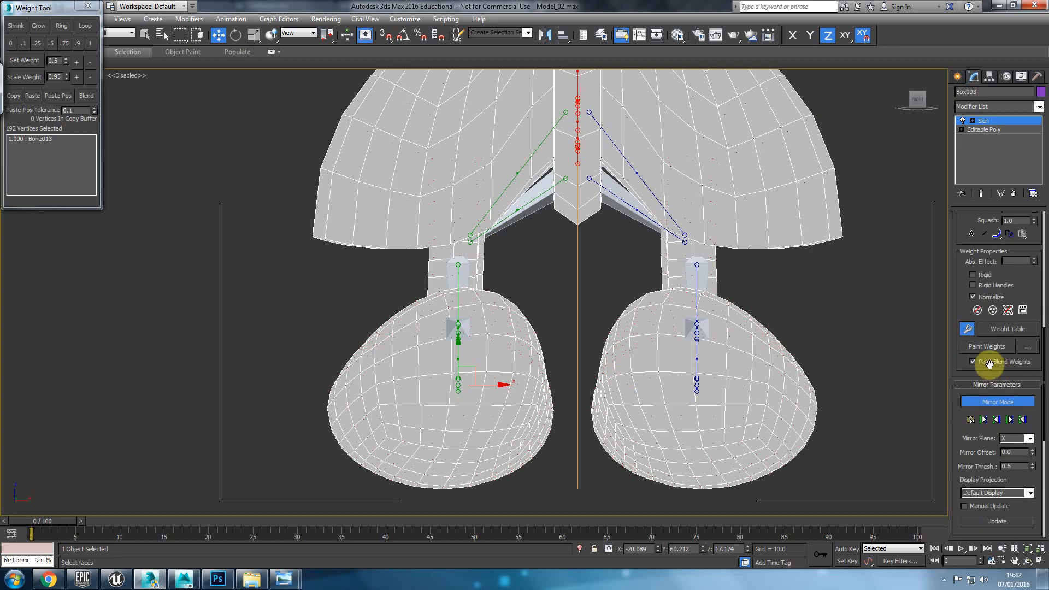
left_click(998, 401)
Select and grow the unmirrored foot's vertices, paste green to blue vertices across X with mirror offset -0.62, and leave the Skin modifier.
left_click(582, 443)
left_click_drag(265, 304, 260, 279)
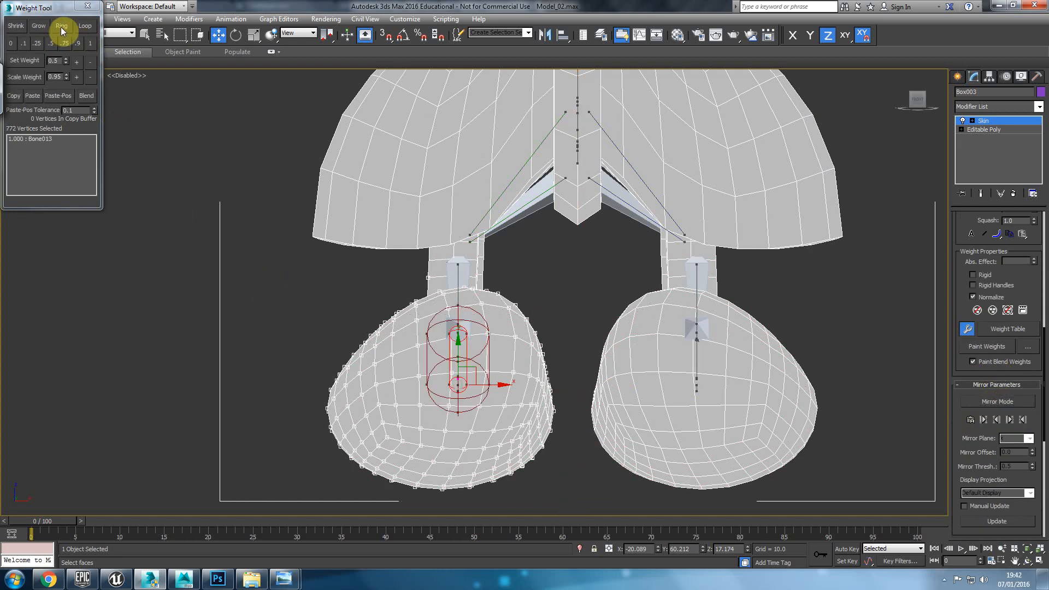
left_click(42, 26)
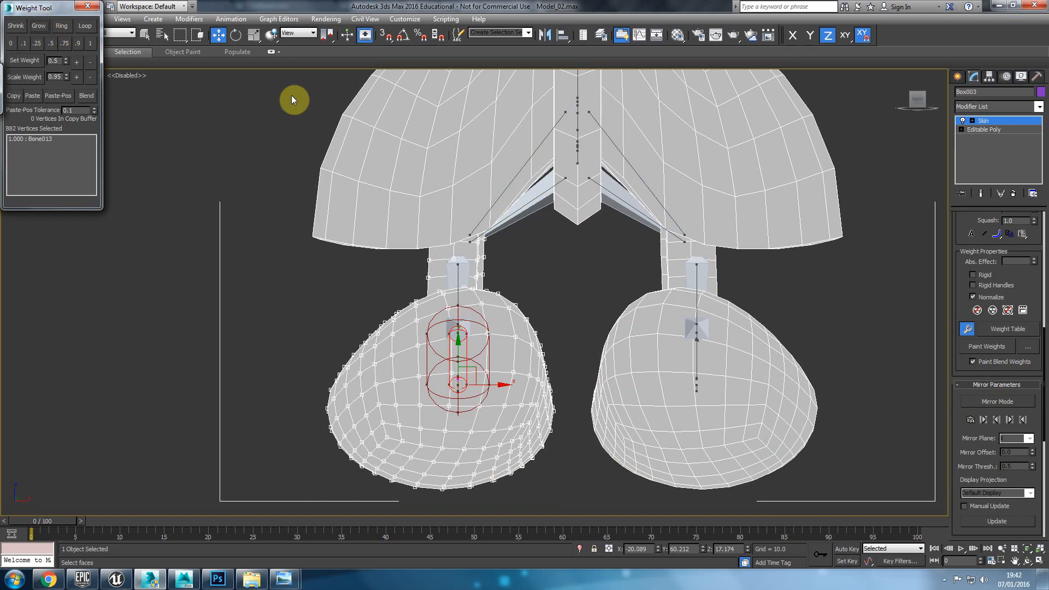
left_click(1004, 402)
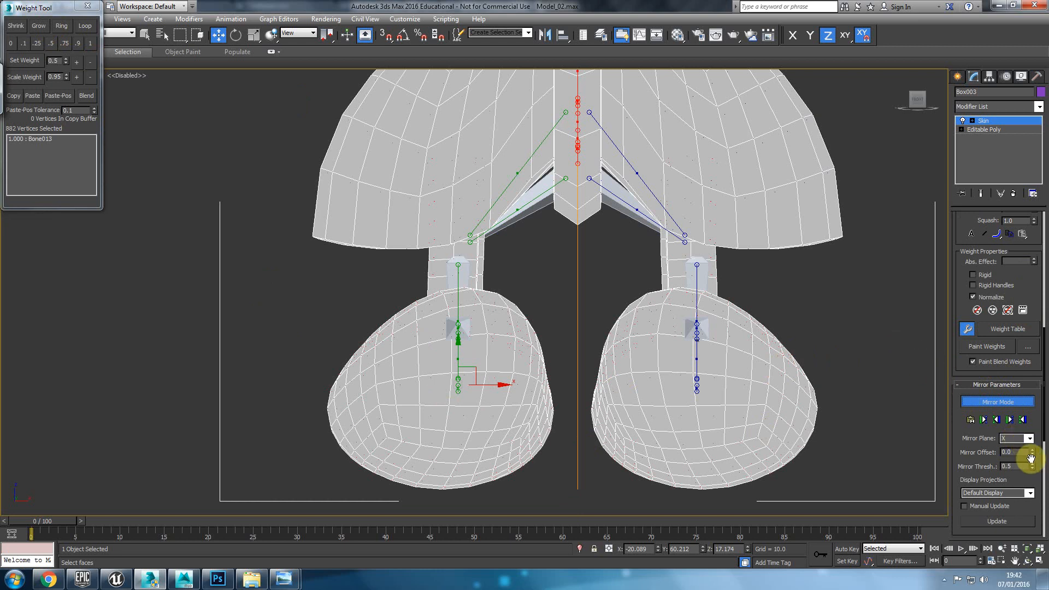
left_click_drag(1033, 456, 1032, 486)
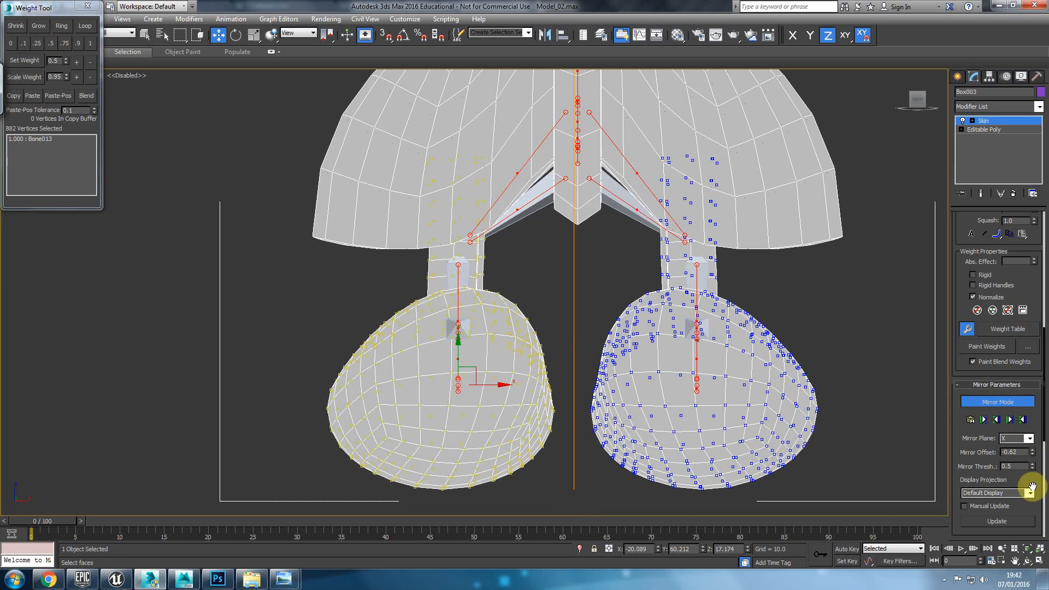
left_click(1010, 419)
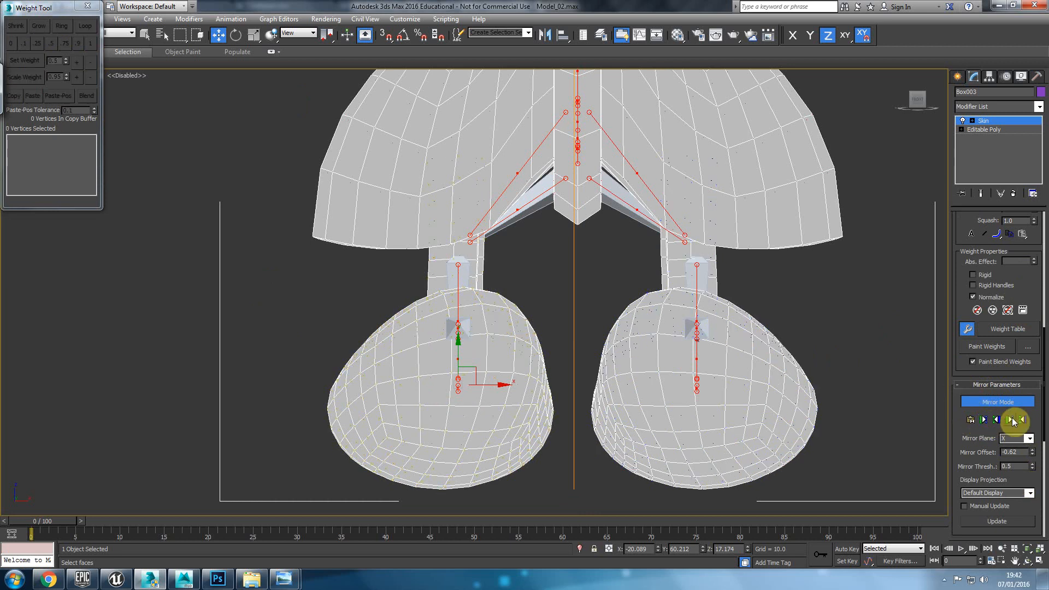
left_click(958, 76)
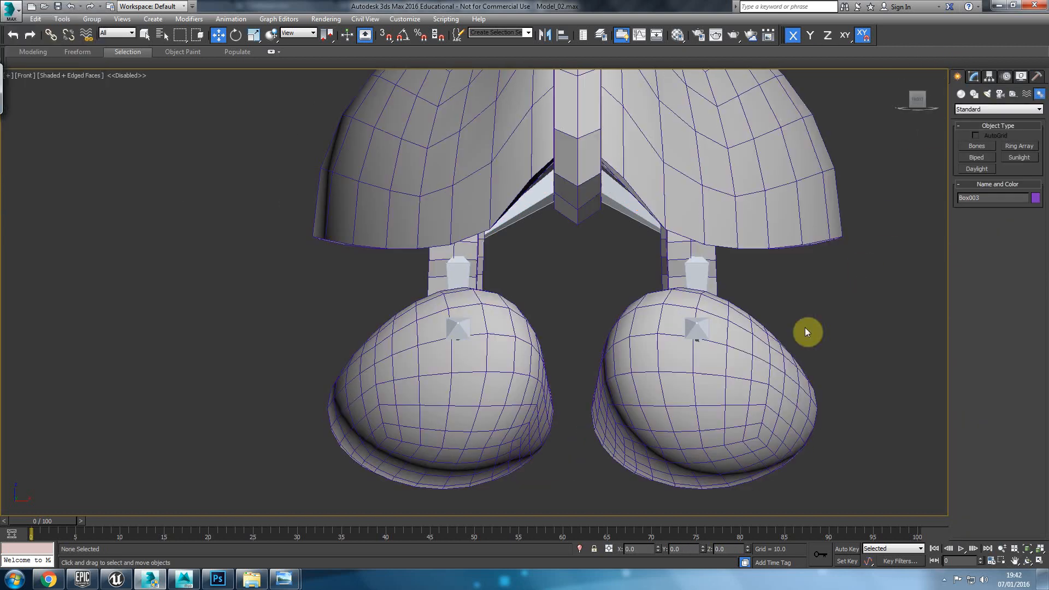
Reopen envelope editing in perspective and examine the weights of Bone016(mirrored) and Bone018(mirrored) on the feet.
key("p")
left_click(973, 77)
middle_click_drag(841, 314, 628, 322, "alt")
scroll(1012, 328, "up", 10)
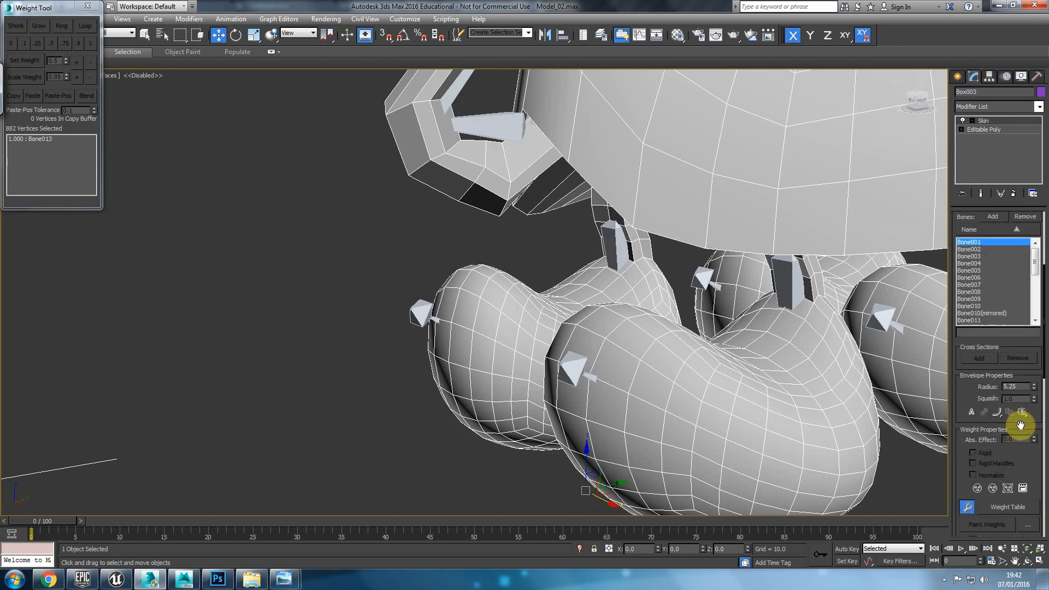
left_click(1013, 231)
middle_click_drag(850, 331, 606, 295)
left_click(886, 268)
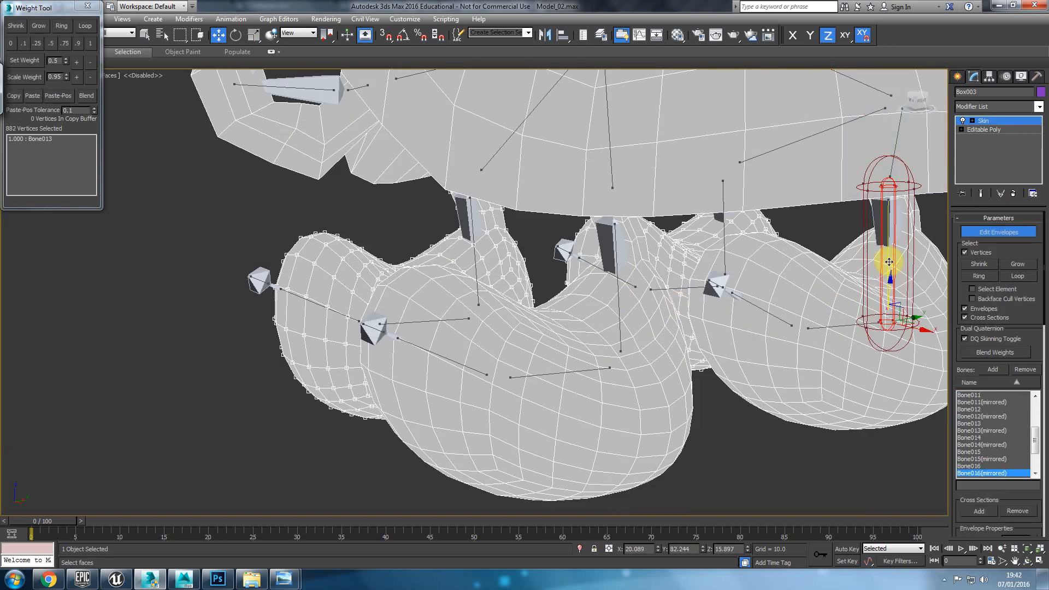
left_click(841, 324)
left_click(756, 306)
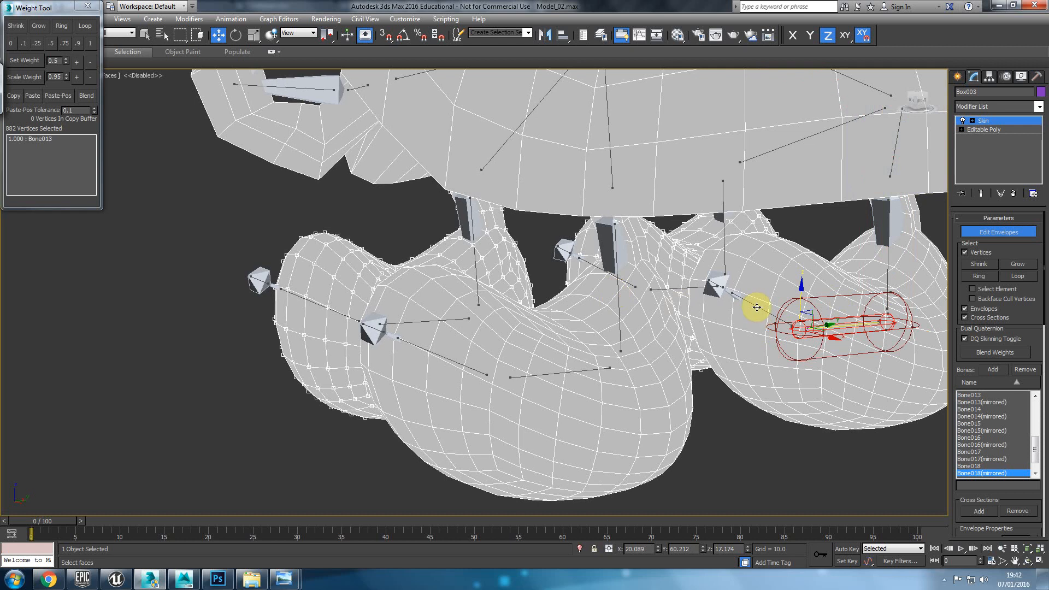
Compare with the source foot by examining the weights of Bone018 and Bone017.
middle_click_drag(510, 295, 647, 291, "alt")
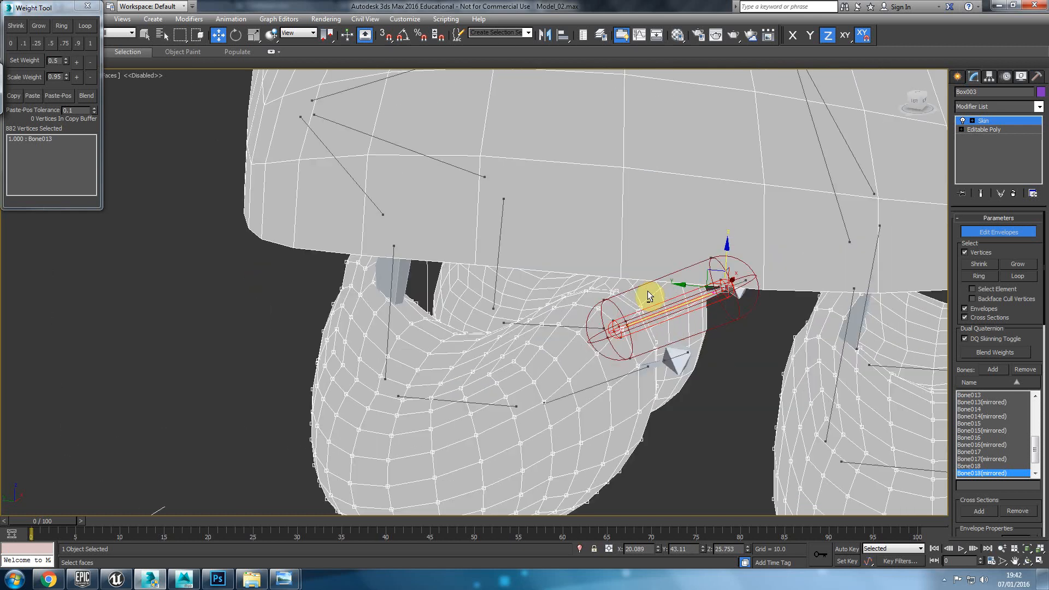
left_click(559, 398)
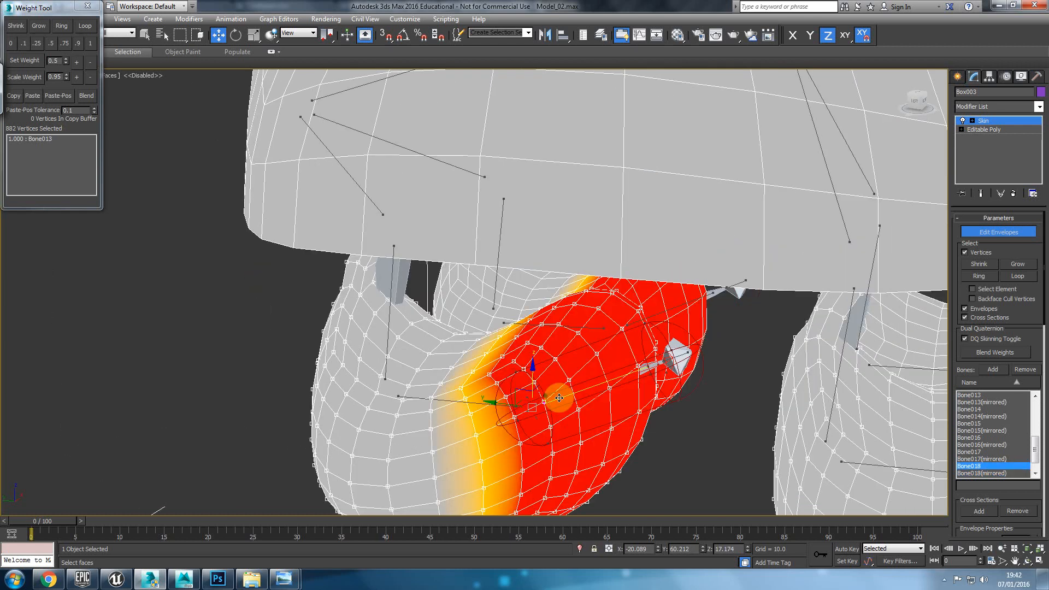
left_click(451, 403)
scroll(554, 382, "down", 2)
middle_click_drag(554, 367, 551, 365)
middle_click_drag(551, 364, 449, 355, "alt")
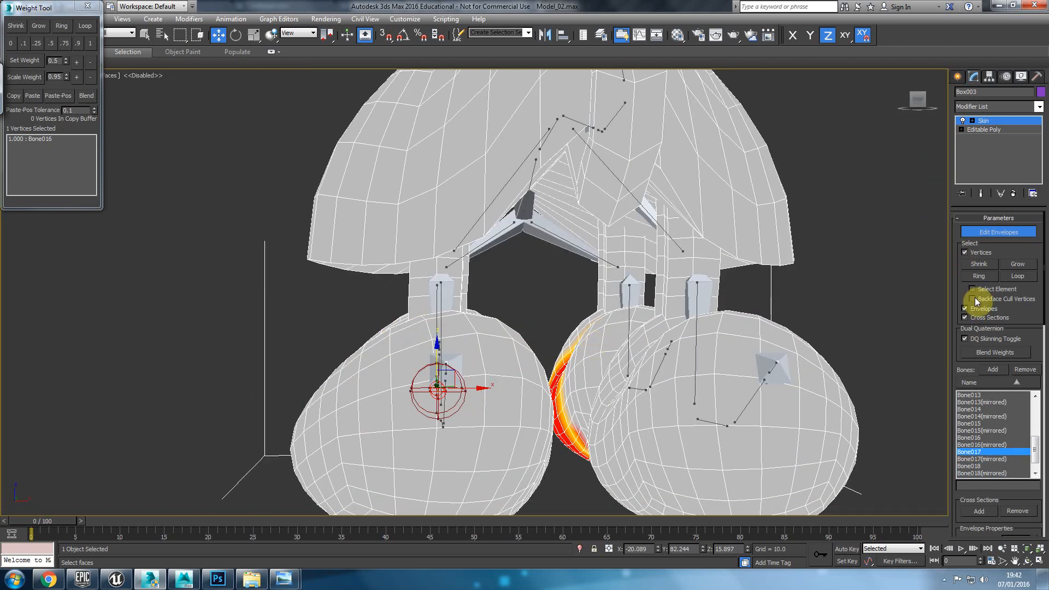
Reselect and grow the source foot's vertices in the front view, paste green to blue bones and vertices in Mirror Mode, and leave the mode.
scroll(963, 365, "down", 10)
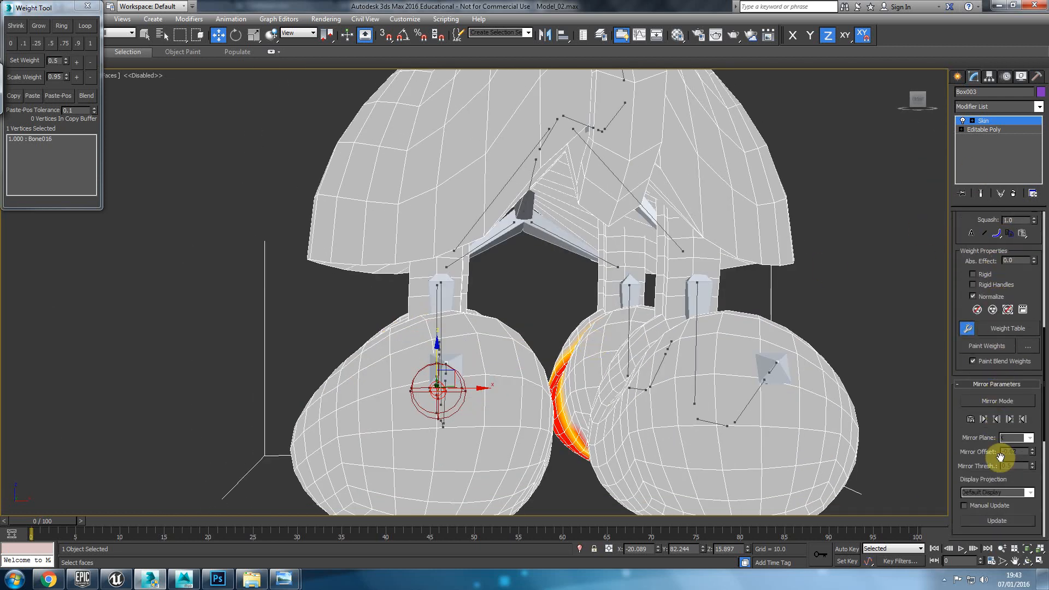
key("f")
left_click_drag(564, 490, 206, 261)
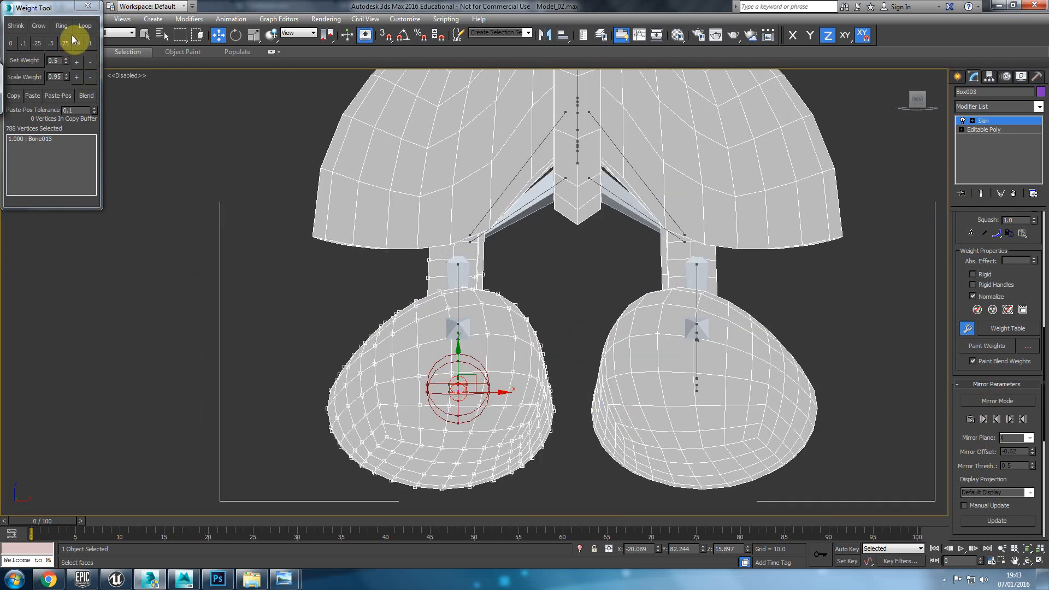
left_click(38, 27)
left_click(40, 31)
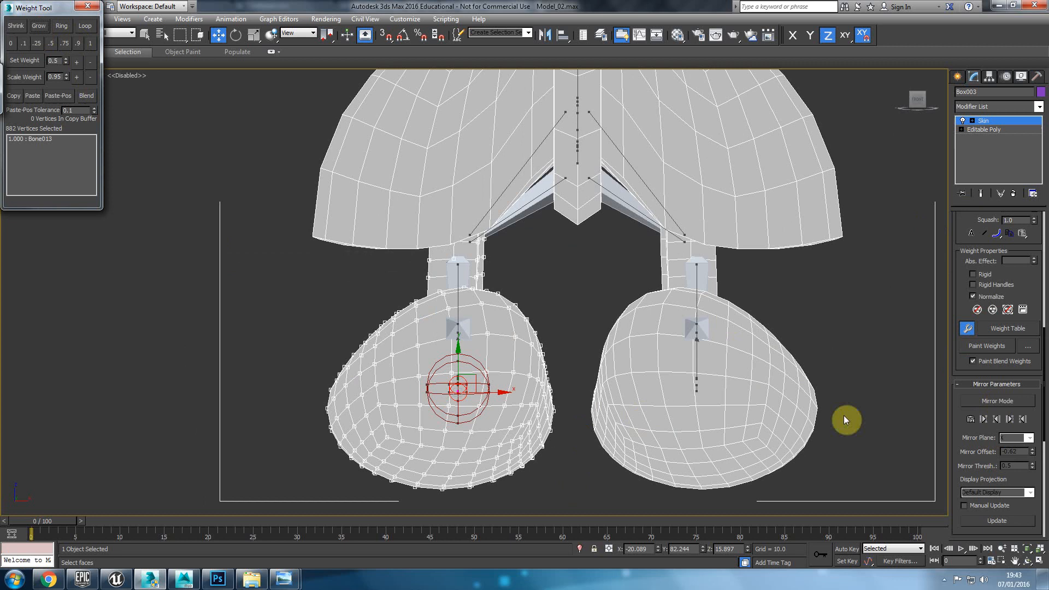
left_click(966, 400)
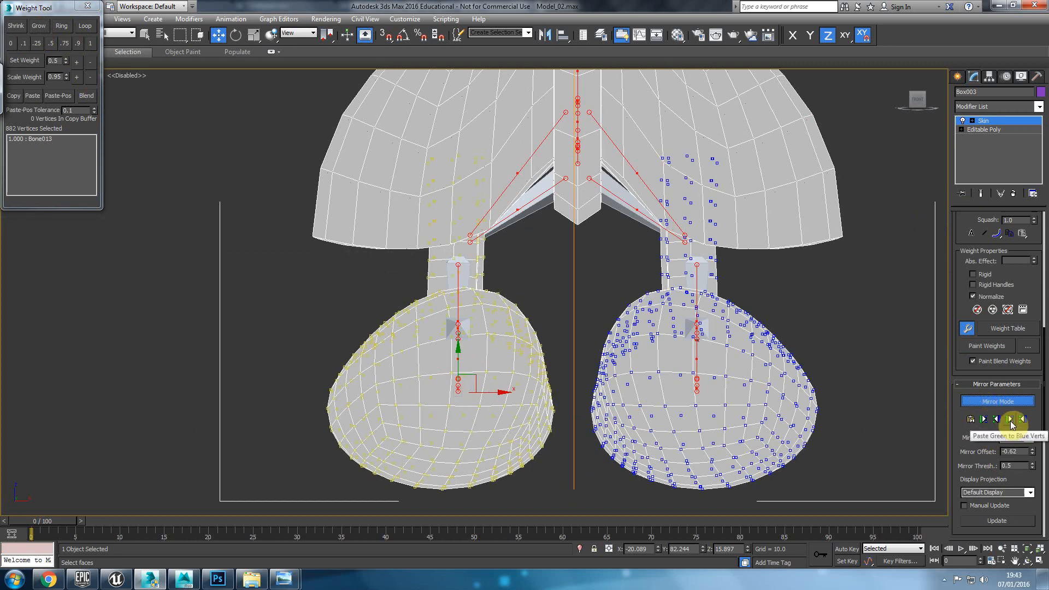
left_click(1010, 420)
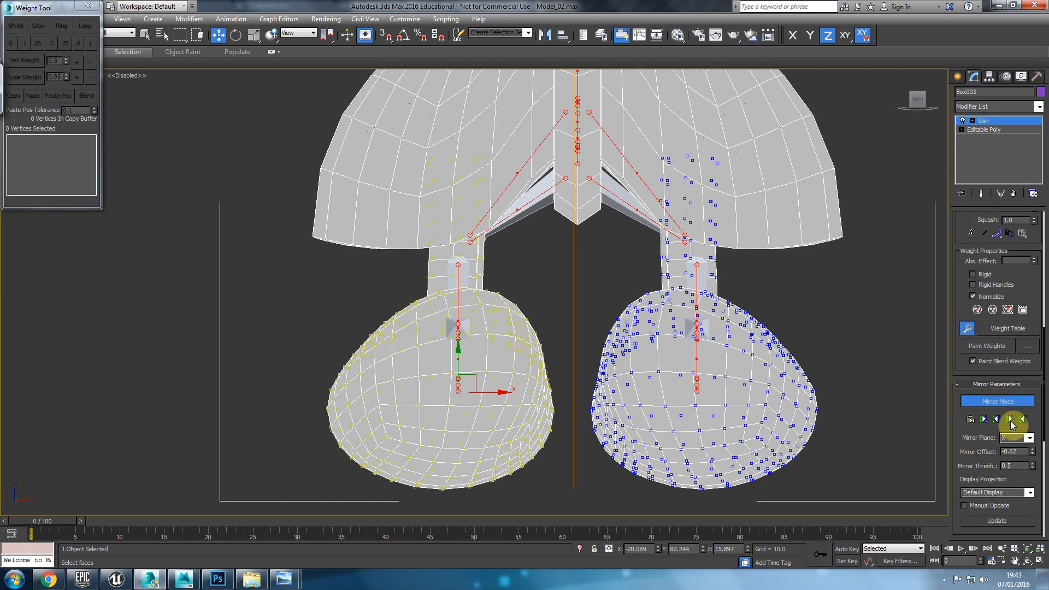
left_click(984, 420)
left_click(1010, 422)
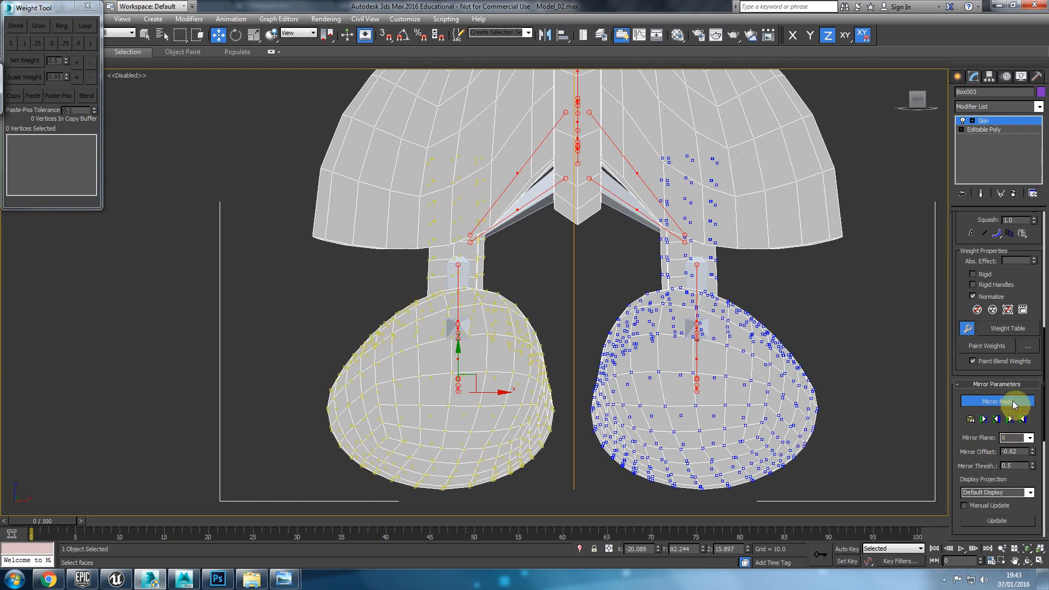
left_click(1008, 401)
Reenter Mirror Mode and retry mirroring the feet with green to blue bones, Mirror Paste and green to blue vertices.
middle_click_drag(796, 377, 749, 394, "alt")
scroll(704, 369, "down", 3)
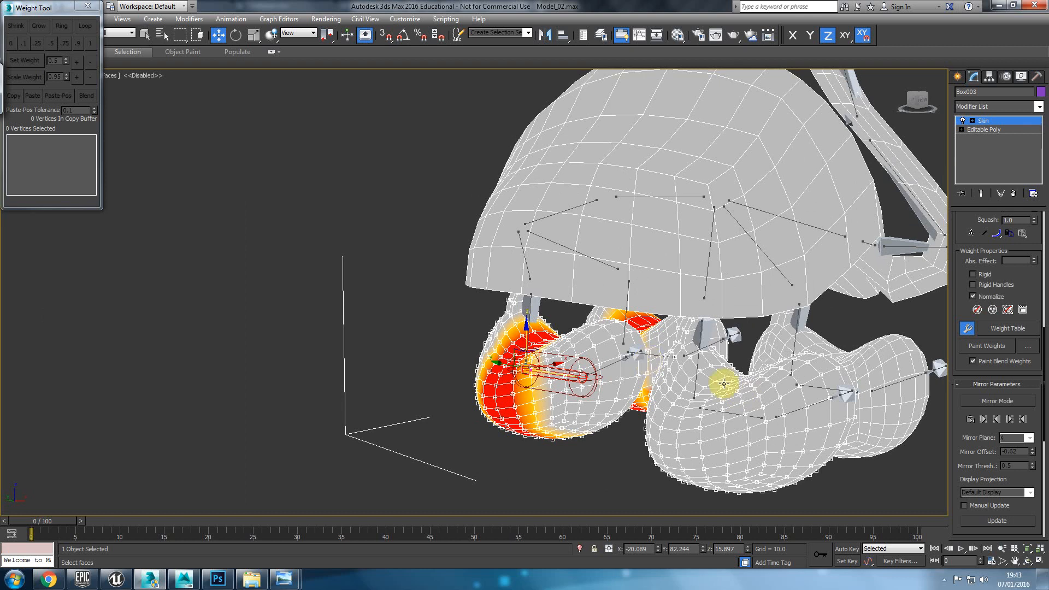
left_click(987, 401)
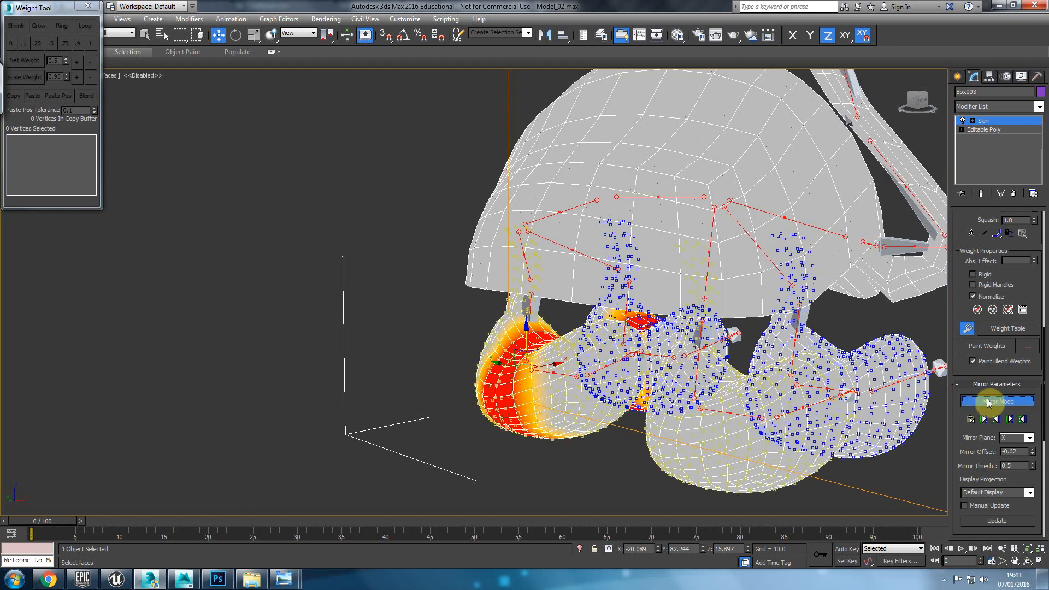
left_click(985, 419)
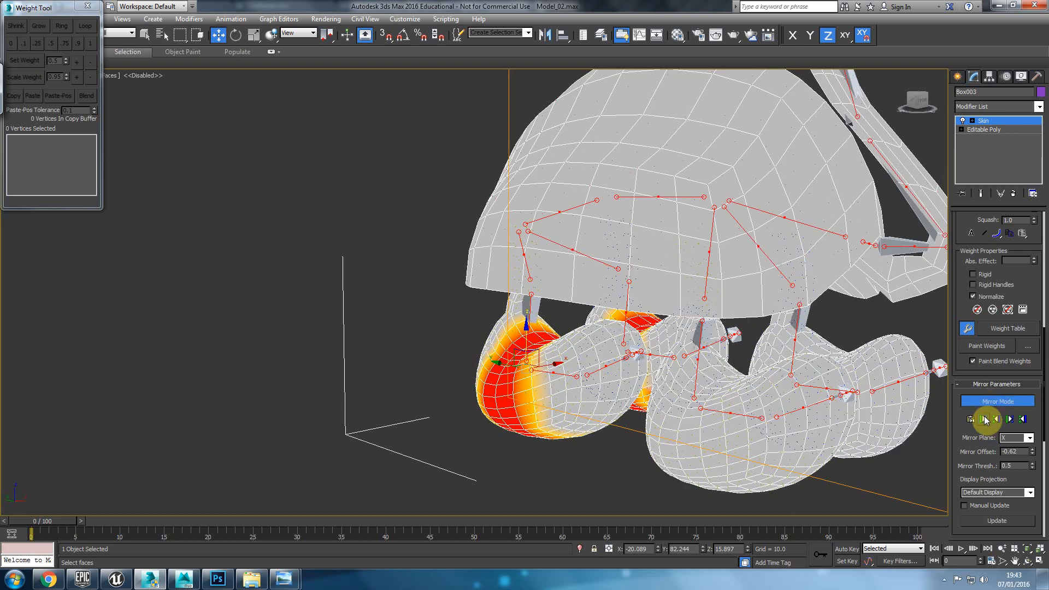
left_click(970, 418)
left_click(1010, 419)
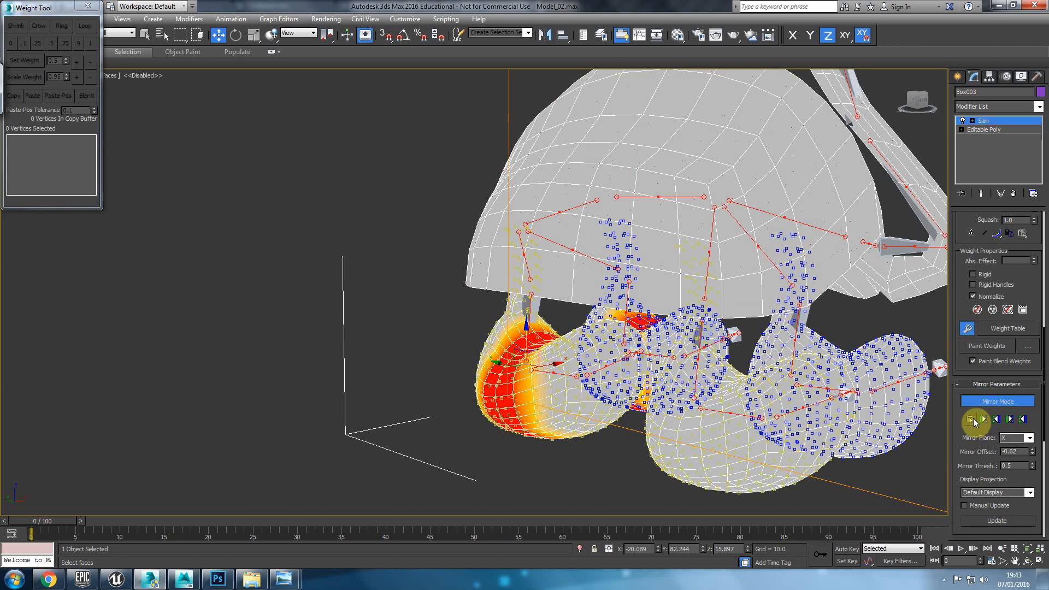
middle_click_drag(786, 402, 685, 415, "alt")
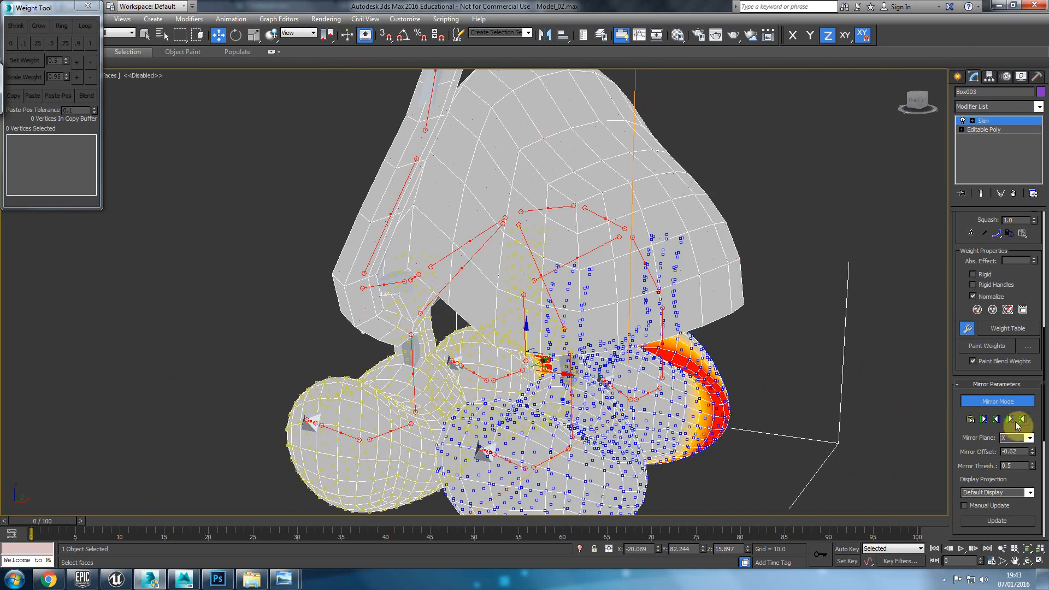
middle_click_drag(666, 386, 505, 338, "alt")
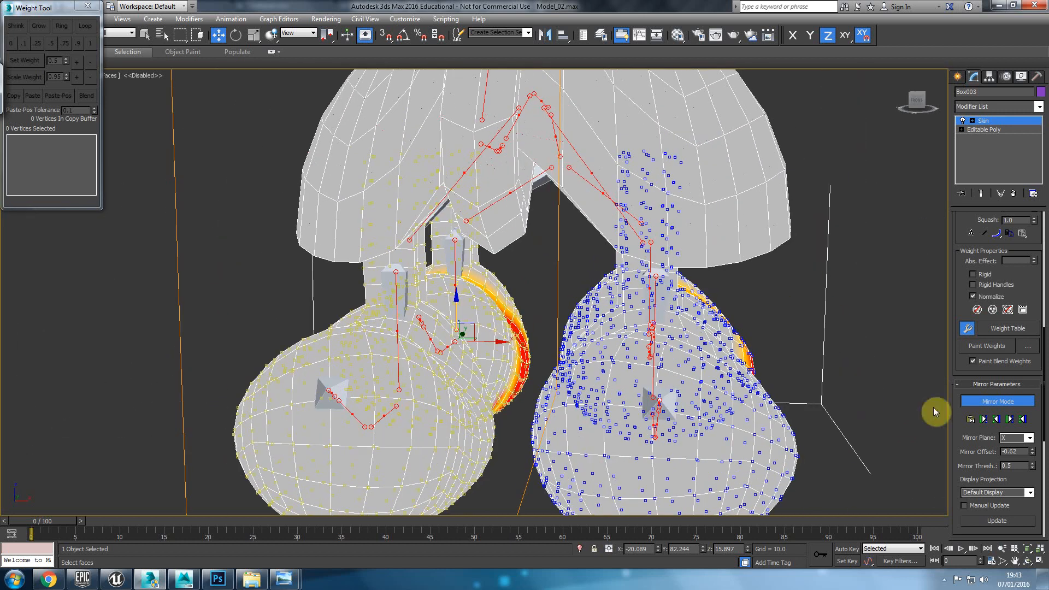
Adjust the mirror offset to 0.16 and paste green to blue bones, then raise it to 0.18 and paste green to blue vertices.
left_click_drag(1033, 453, 1035, 407)
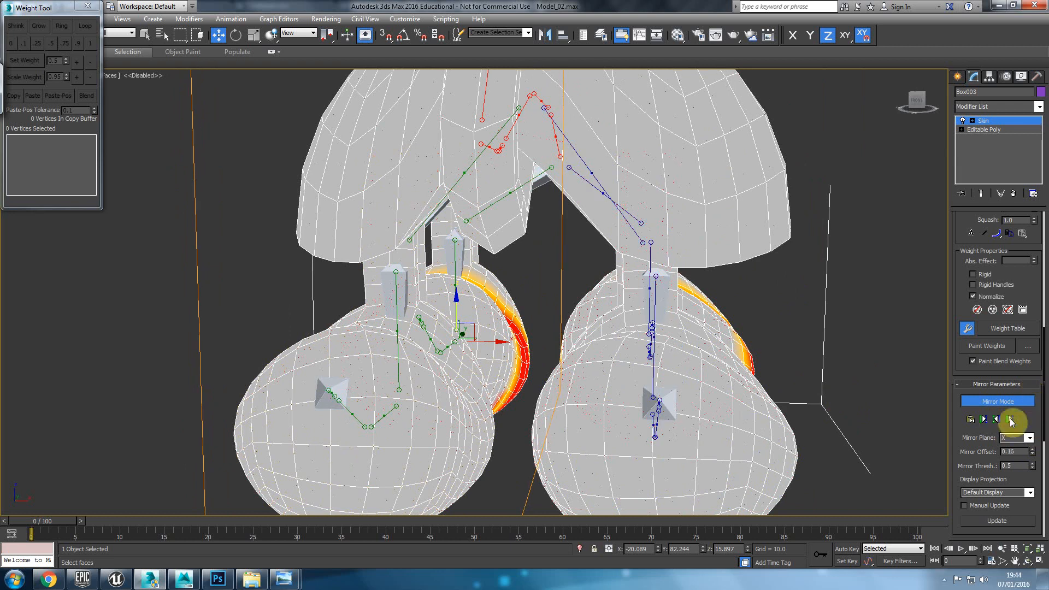
left_click(983, 419)
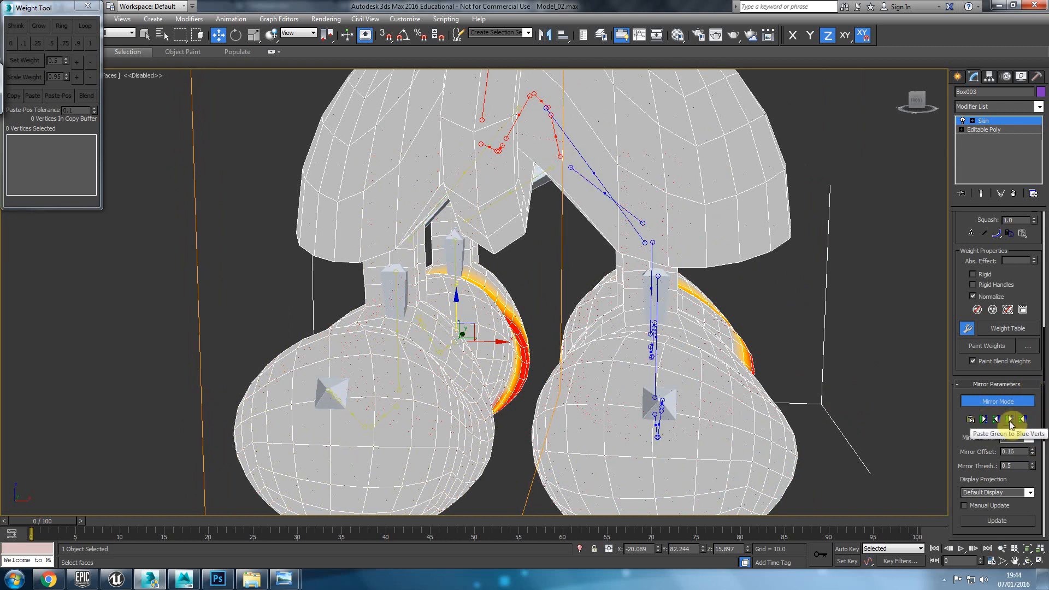
left_click(1033, 449)
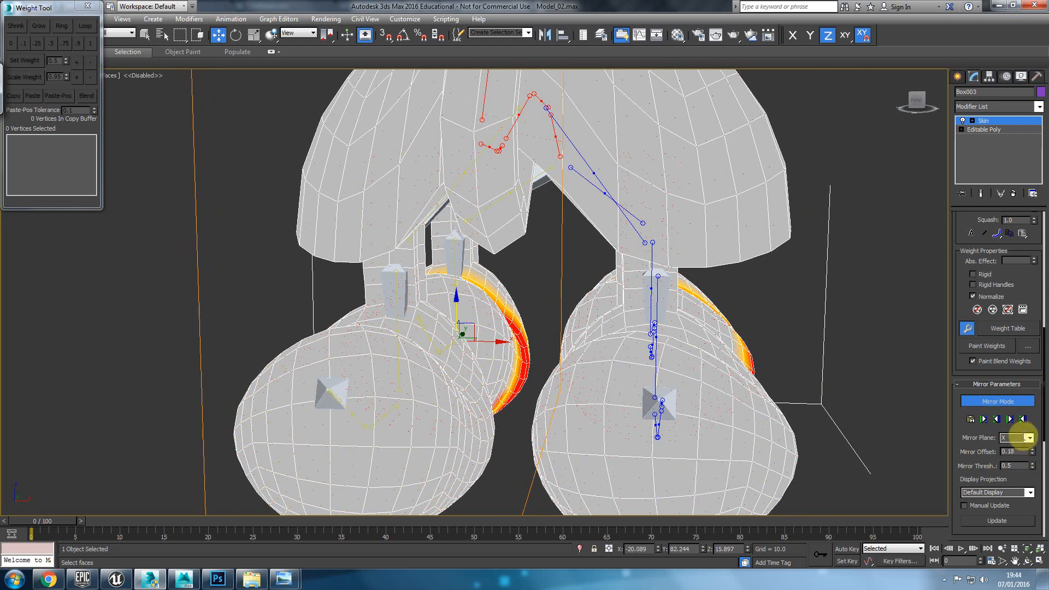
left_click(1011, 419)
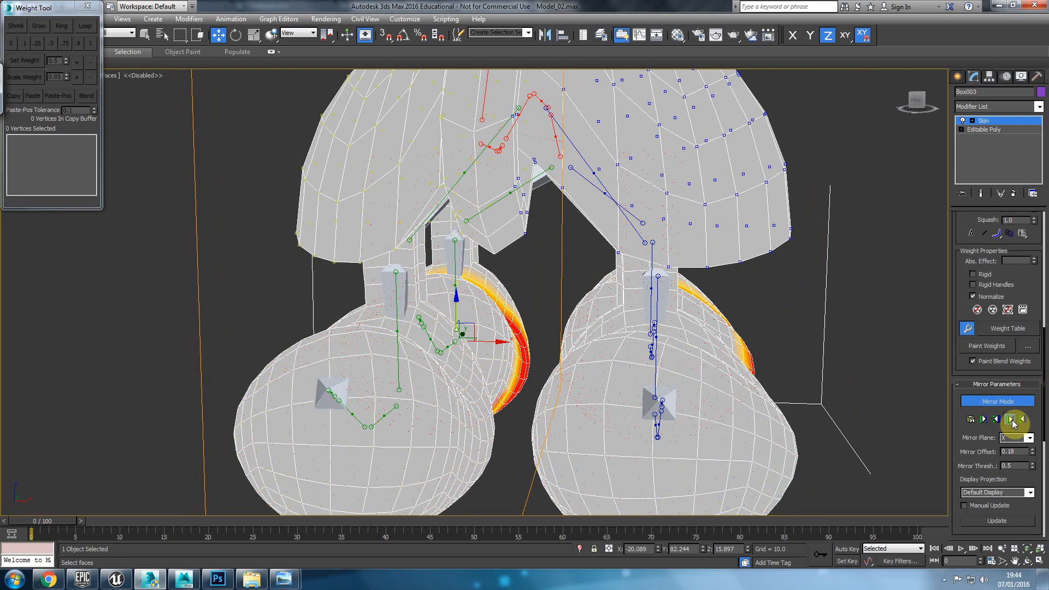
Realign the mirror plane with the body's centre in the front view at an offset of -0.04 and leave Mirror Mode.
scroll(808, 355, "down", 3)
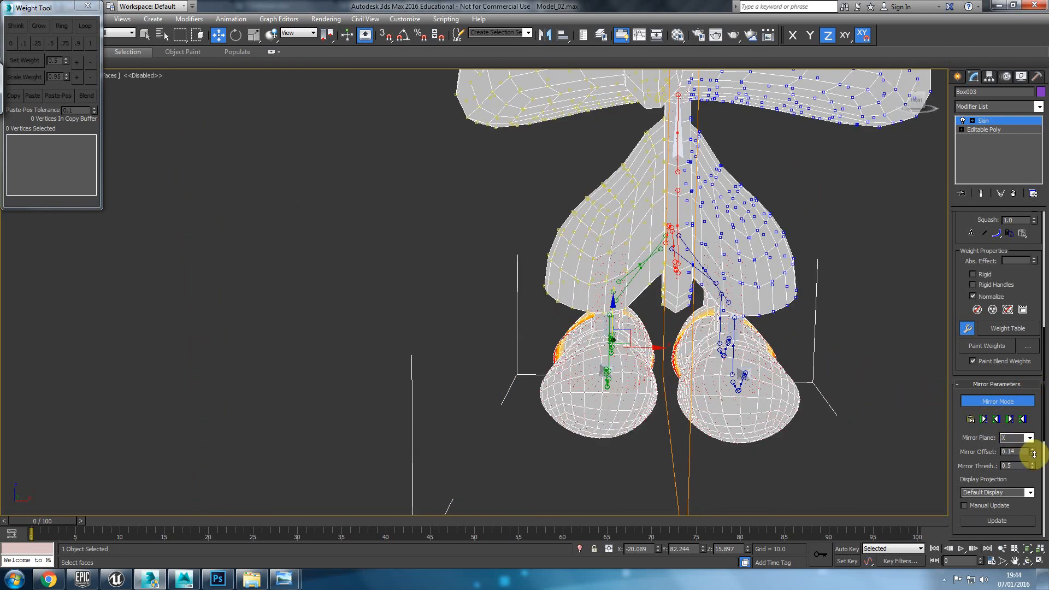
left_click_drag(1034, 455, 1014, 28)
scroll(816, 311, "up", 4)
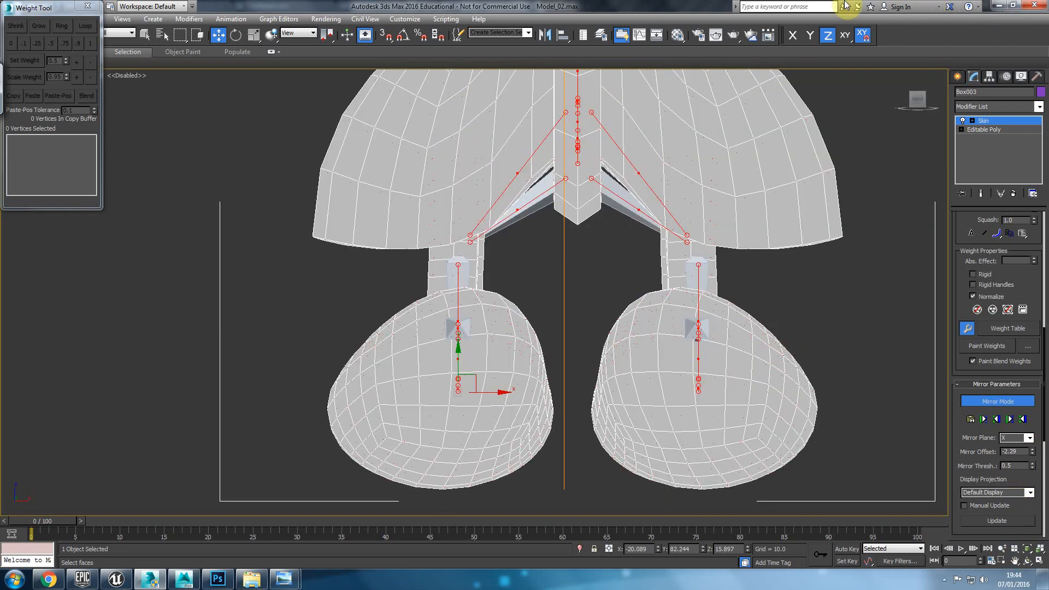
right_click(1032, 453)
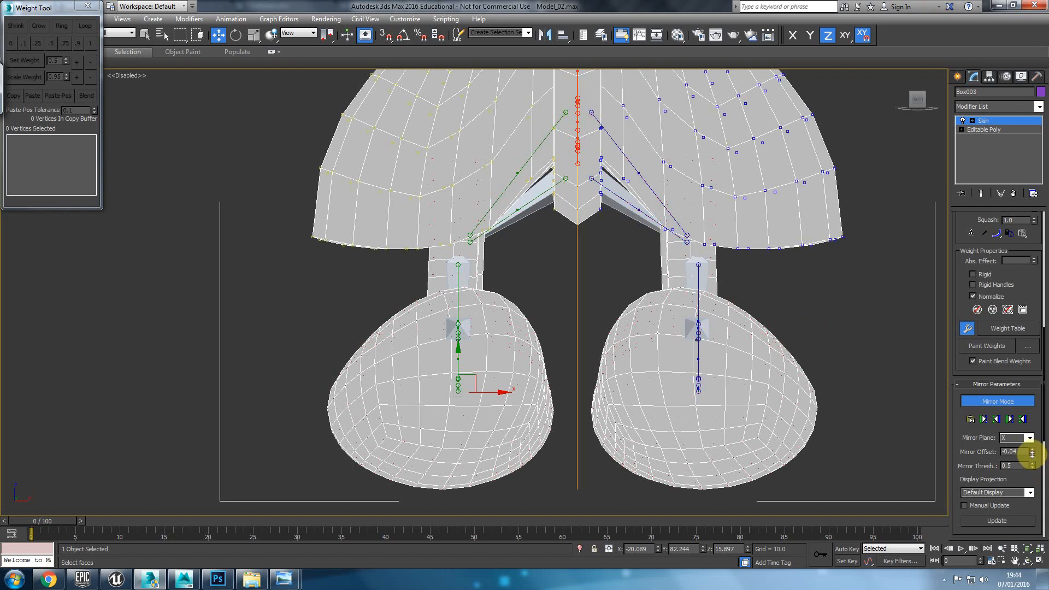
left_click(997, 401)
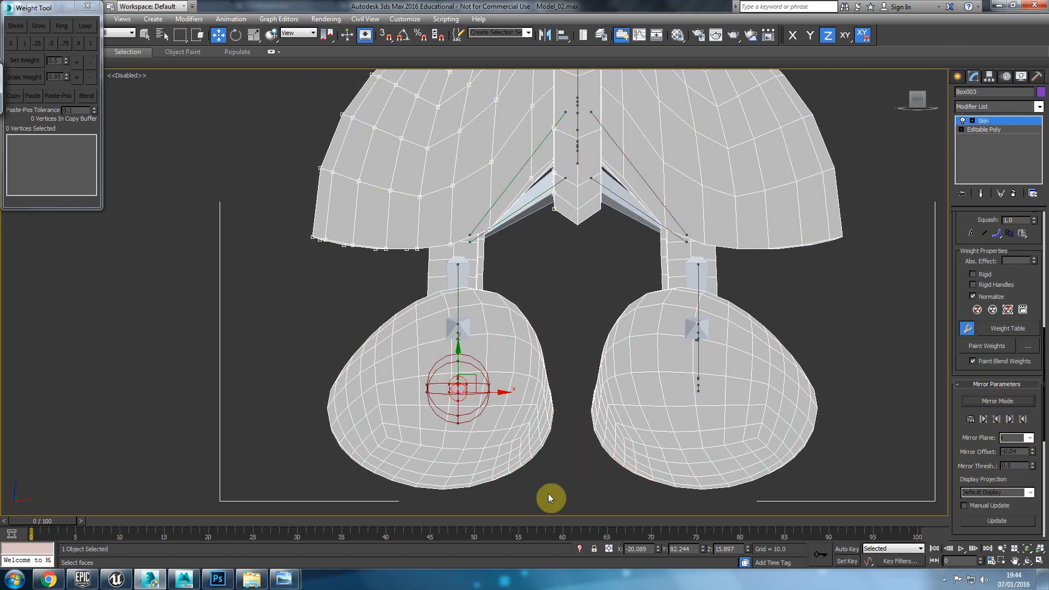
Select and grow the source foot's vertices, mirror them with an offset of -0.82 using green to blue vertices, and leave Mirror Mode.
left_click_drag(186, 273, 185, 273)
left_click(39, 26)
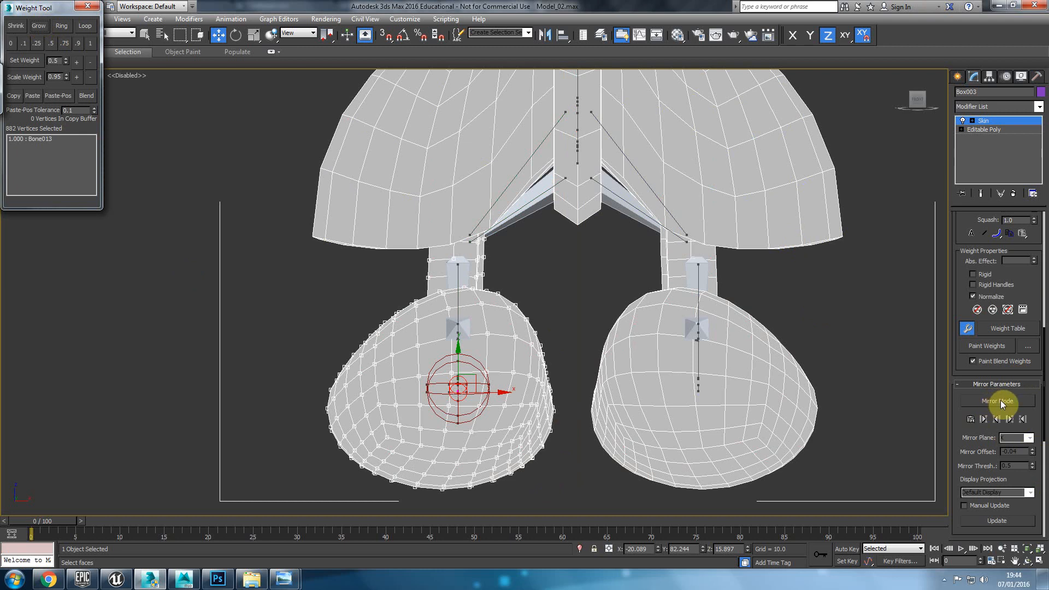
left_click(1000, 402)
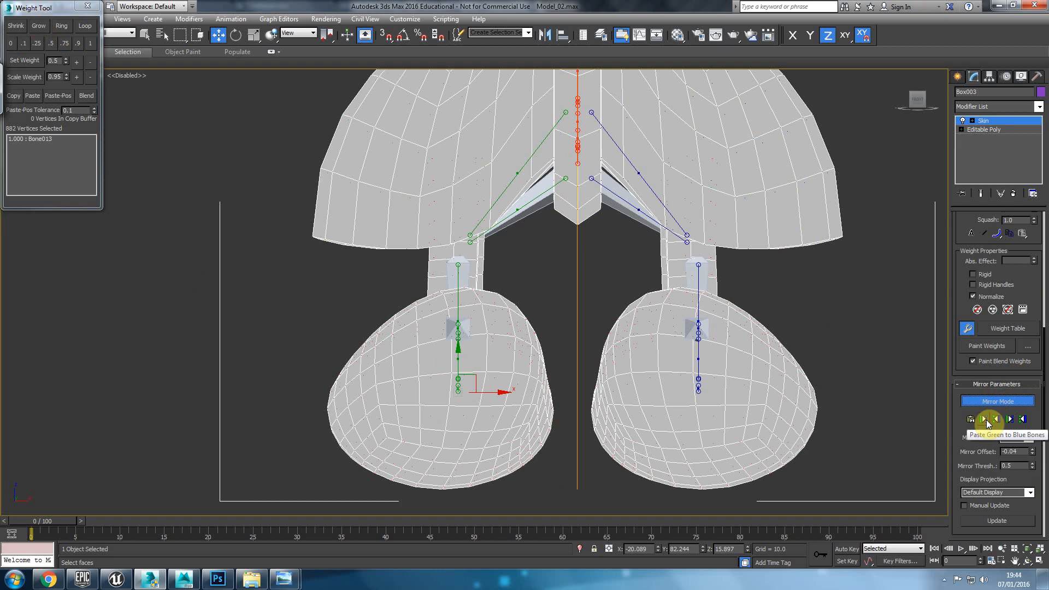
left_click_drag(1032, 454, 1031, 496)
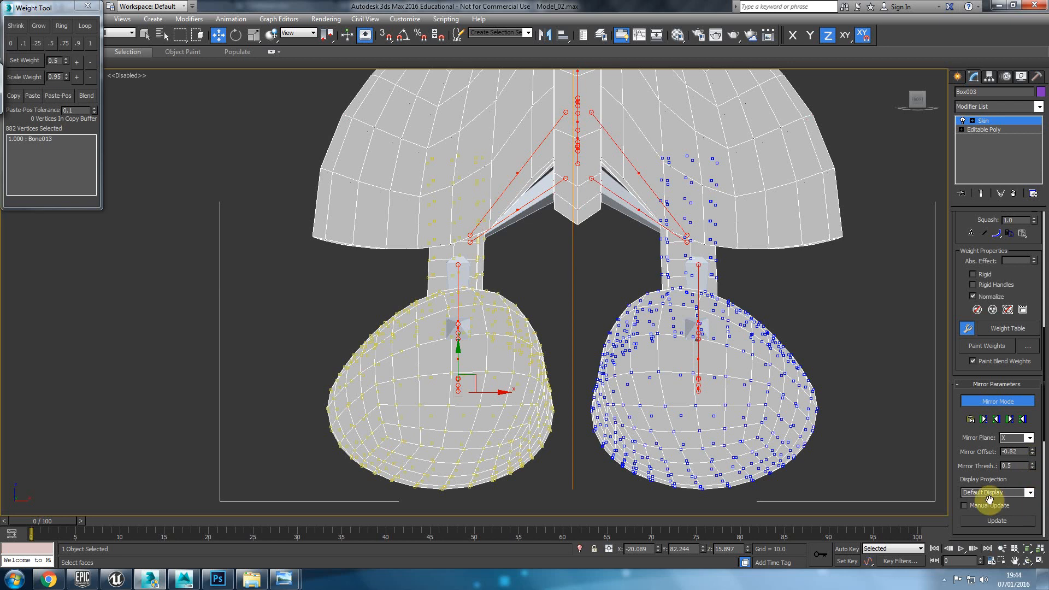
left_click(1019, 422)
middle_click_drag(620, 287, 563, 370, "alt")
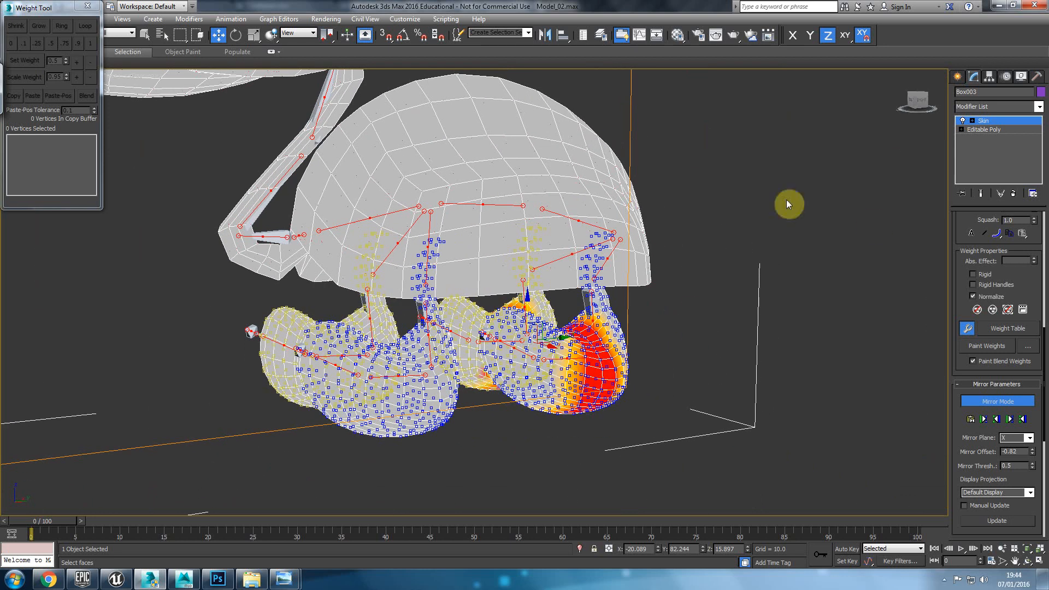
left_click(998, 400)
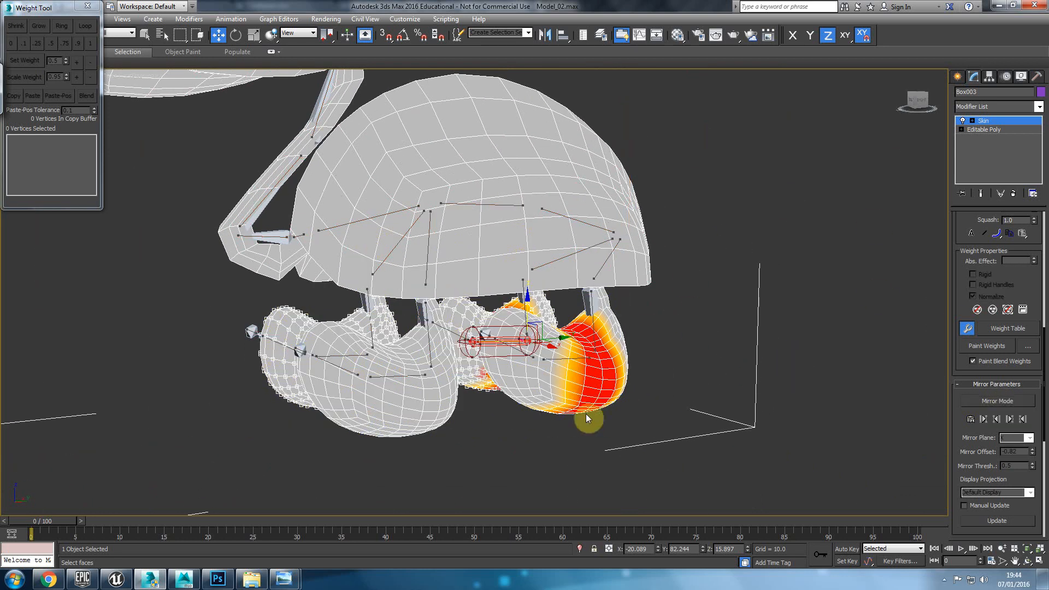
Examine the leg and foot bone weights on the source and mirrored feet from several angles.
middle_click_drag(571, 377, 553, 375, "alt")
middle_click_drag(510, 382, 650, 399, "alt")
middle_click_drag(495, 333, 382, 331, "alt")
middle_click_drag(634, 386, 423, 345, "alt")
left_click(413, 317)
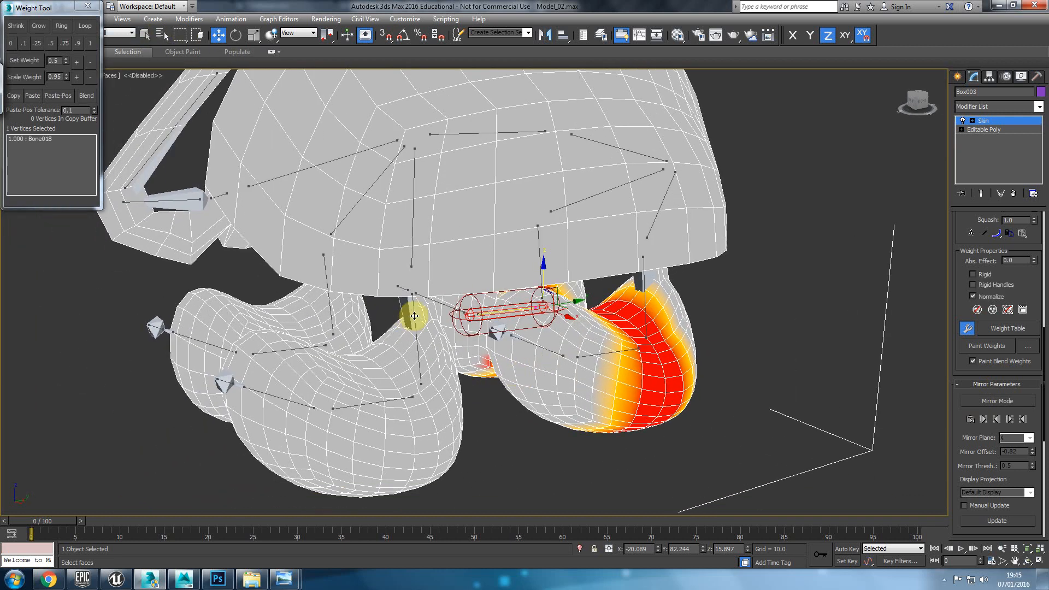
left_click(416, 354)
middle_click_drag(403, 387, 412, 326, "alt")
left_click(258, 302)
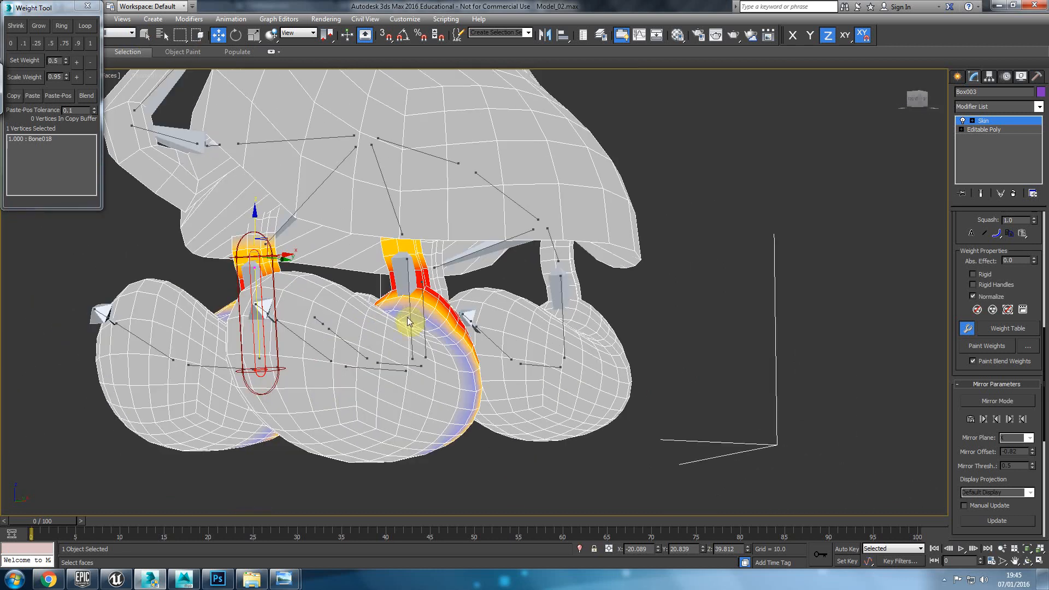
middle_click_drag(392, 288, 650, 351, "alt")
Reenter Mirror Mode, select vertices on one source foot and grow the selection across the foot.
left_click(1015, 401)
middle_click_drag(829, 376, 497, 239, "alt")
left_click_drag(495, 222, 494, 221)
left_click(39, 27)
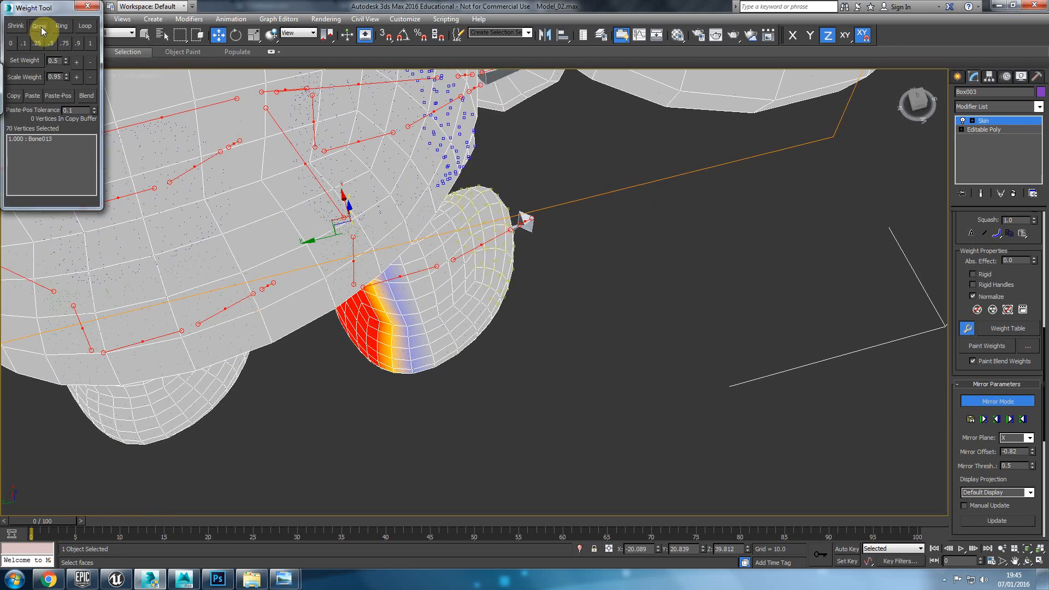
left_click(41, 27)
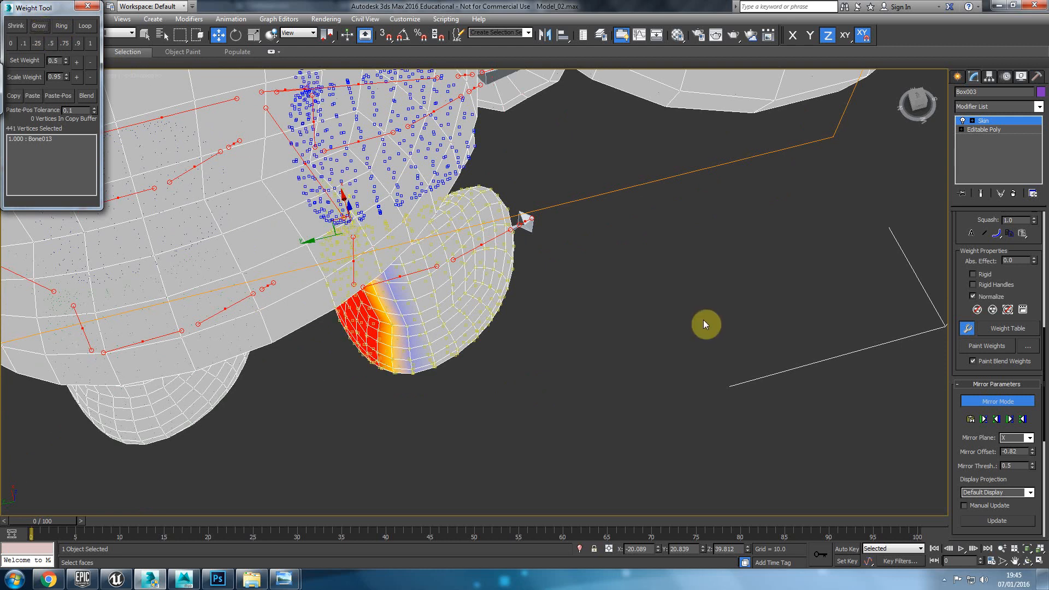
Paste the foot weights green to blue vertices, try the blue to green direction, repeat green to blue and leave Mirror Mode.
middle_click_drag(706, 320, 661, 335, "alt")
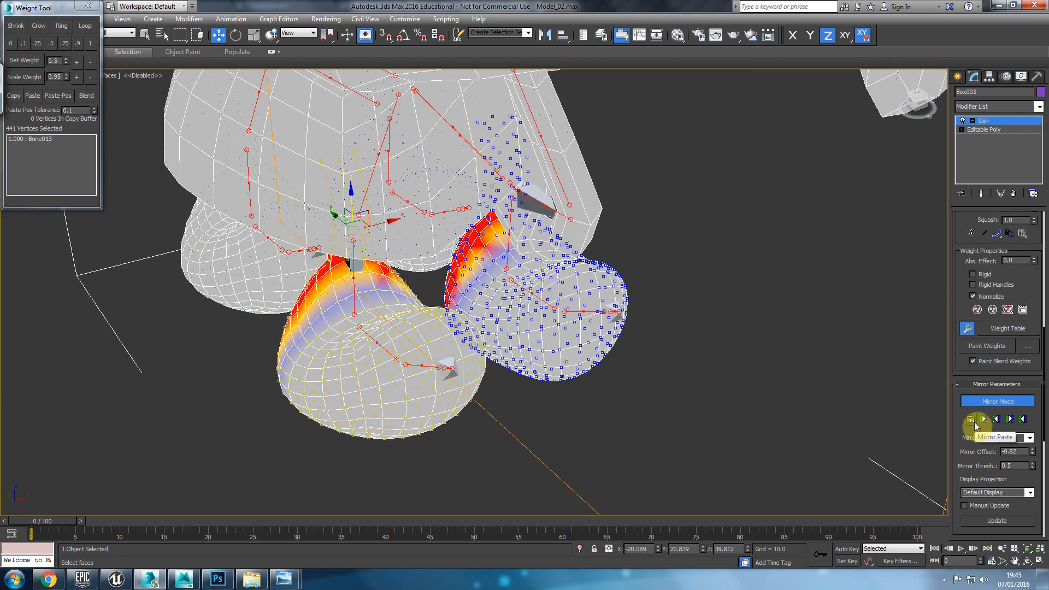
left_click(1009, 420)
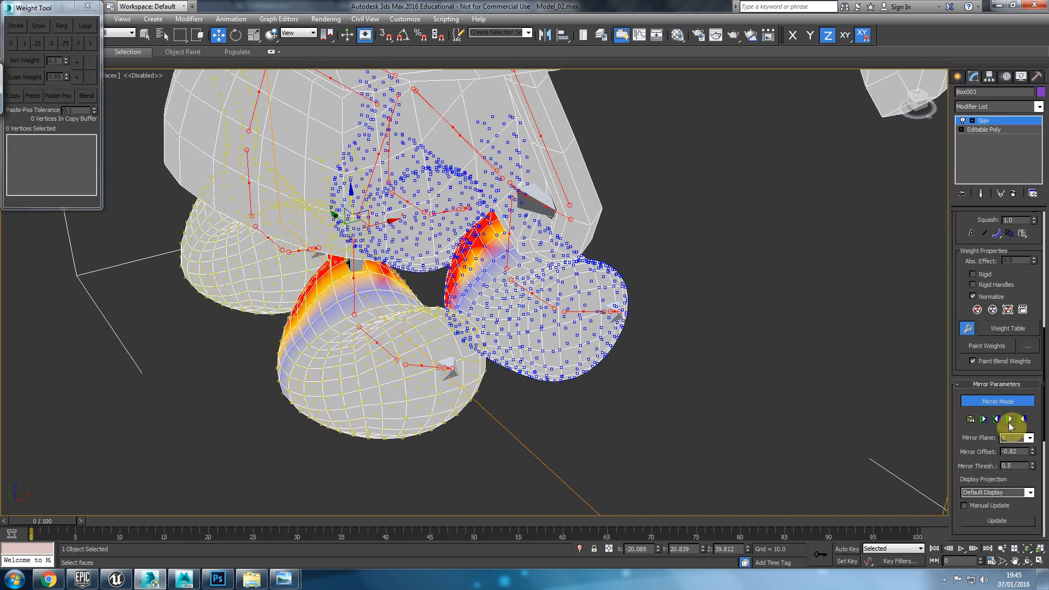
left_click(1022, 421)
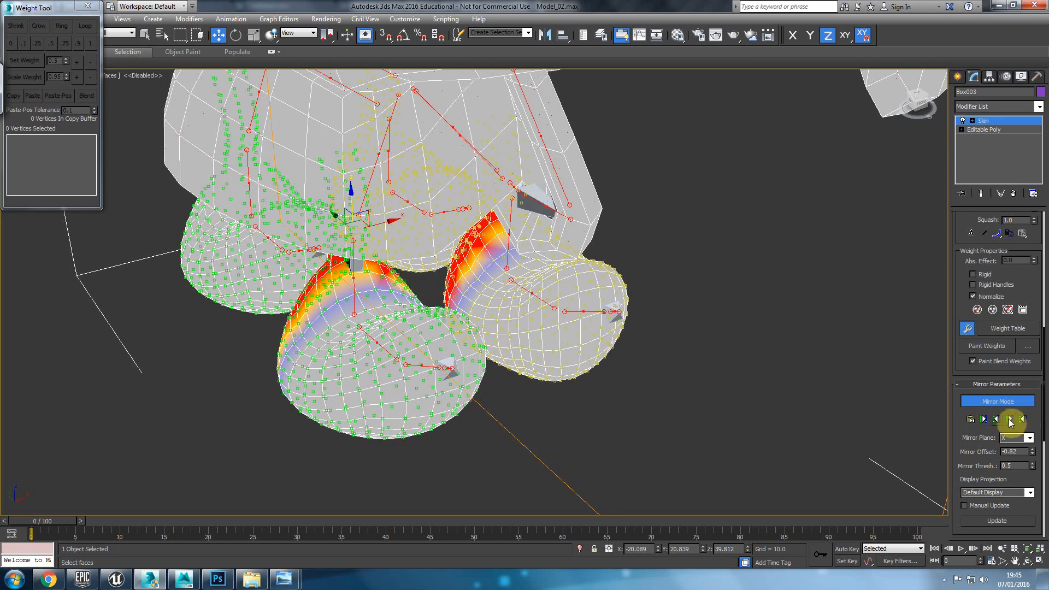
left_click(1010, 420)
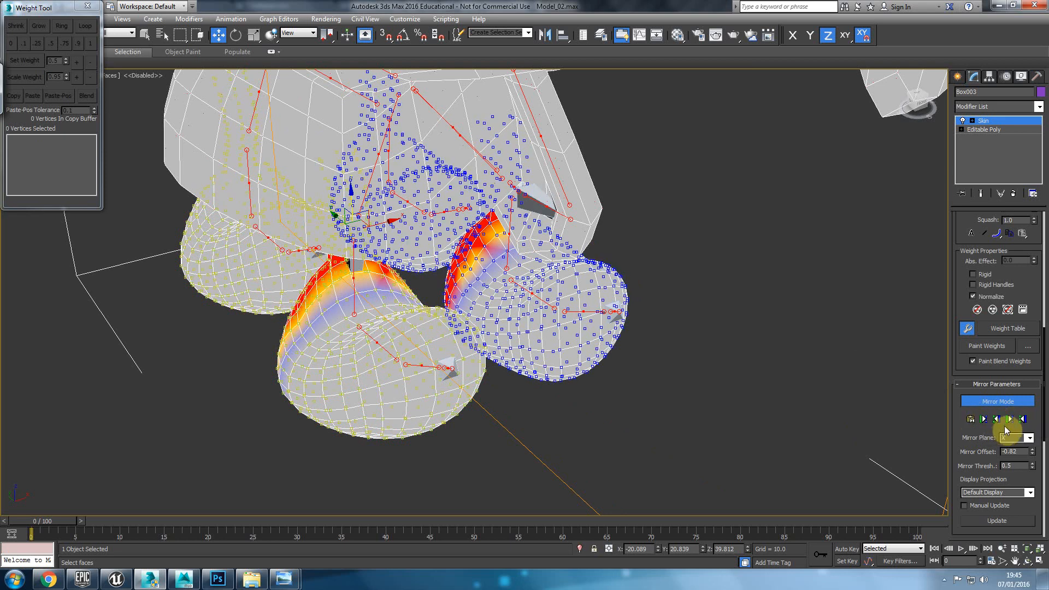
left_click(992, 423)
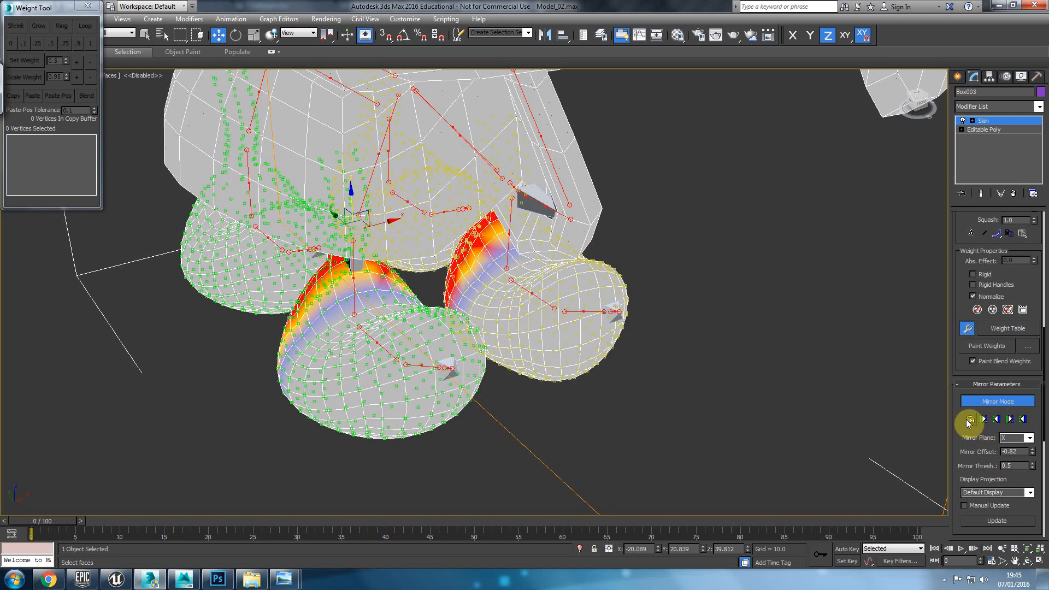
left_click(1009, 420)
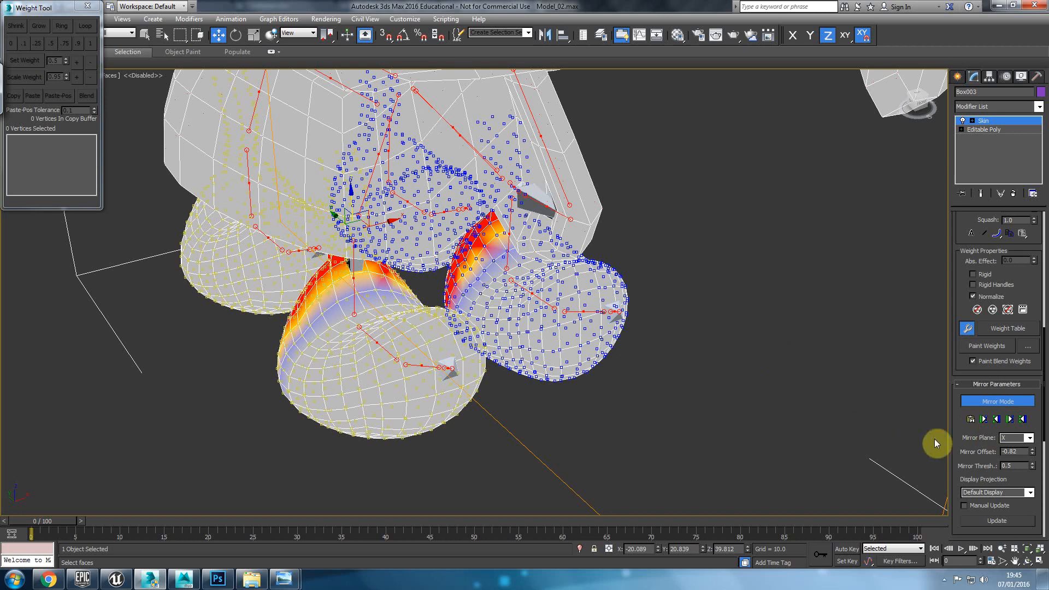
left_click(999, 402)
Select the mirrored lower-leg bone's envelope and examine whether its foot vertices carry weights.
middle_click_drag(743, 402, 566, 420, "alt")
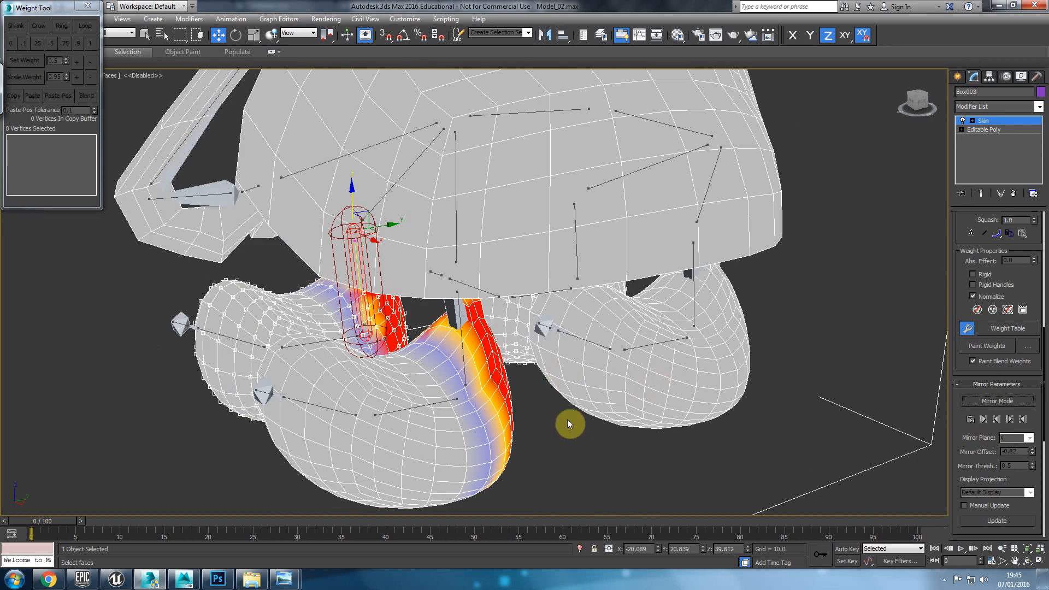
left_click(460, 315)
left_click(458, 314)
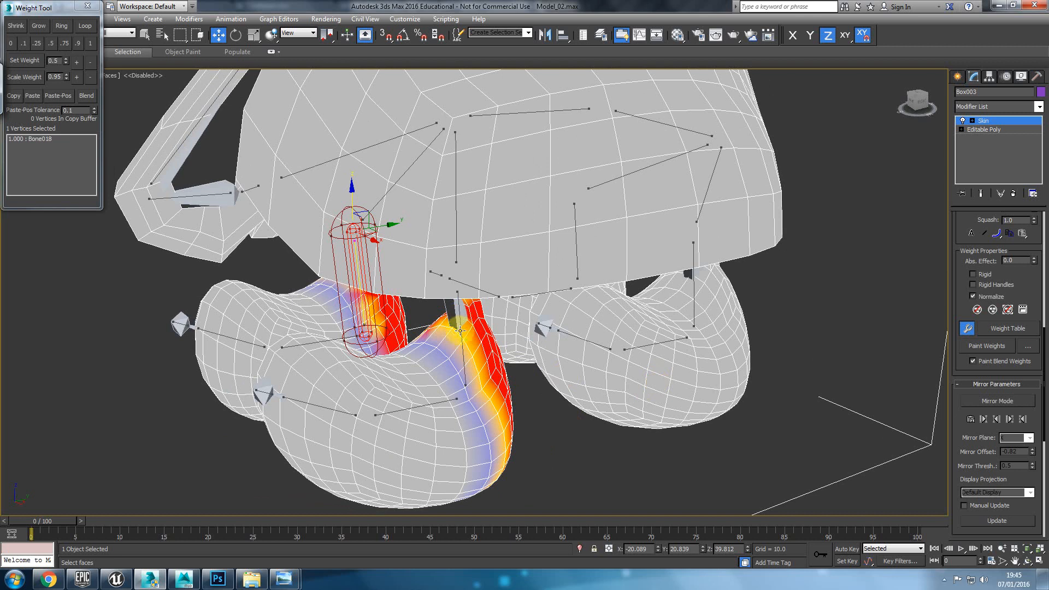
middle_click_drag(463, 353, 388, 325, "alt")
scroll(360, 322, "up", 2)
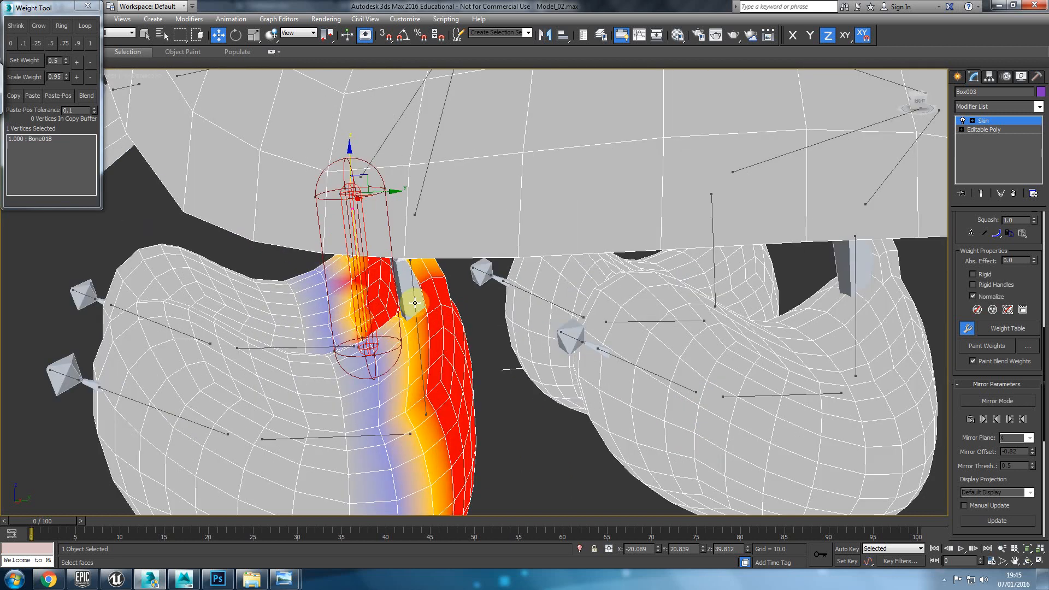
left_click(412, 300)
middle_click_drag(451, 365, 510, 382, "alt")
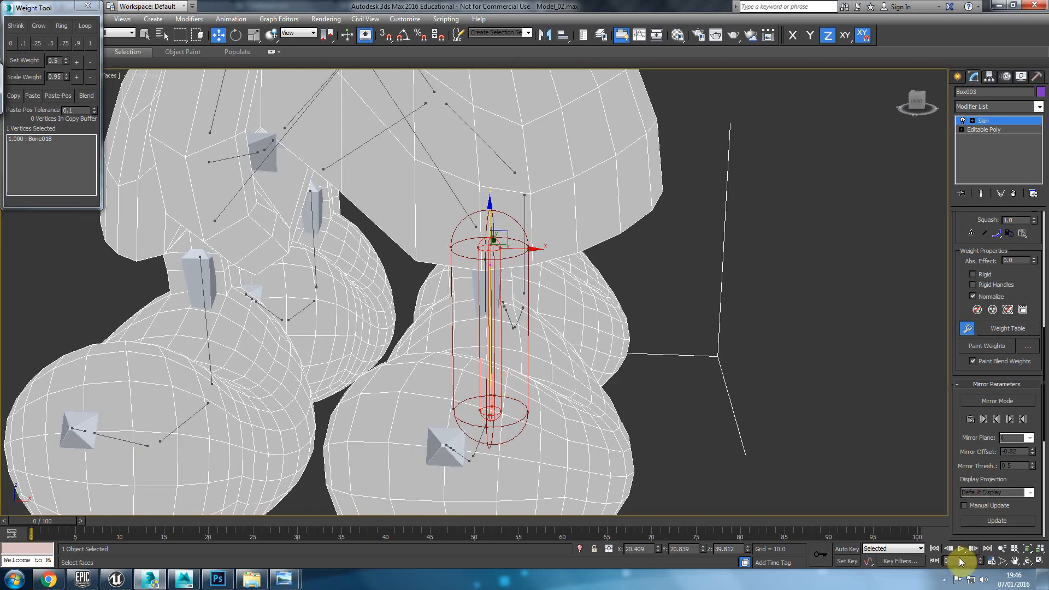
left_click(949, 579)
right_click(949, 506)
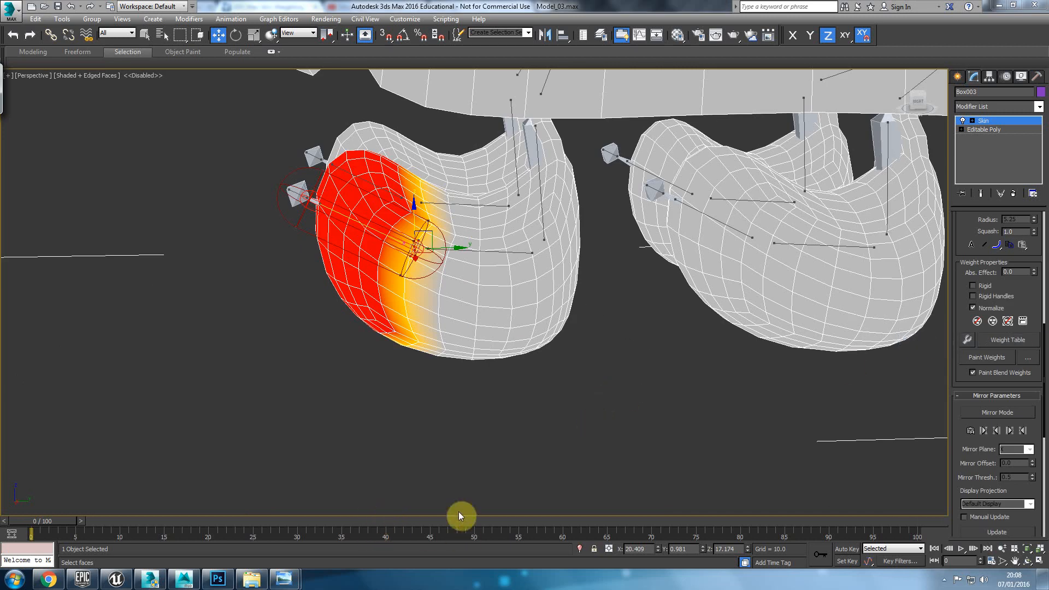
middle_click_drag(475, 512, 507, 496, "alt")
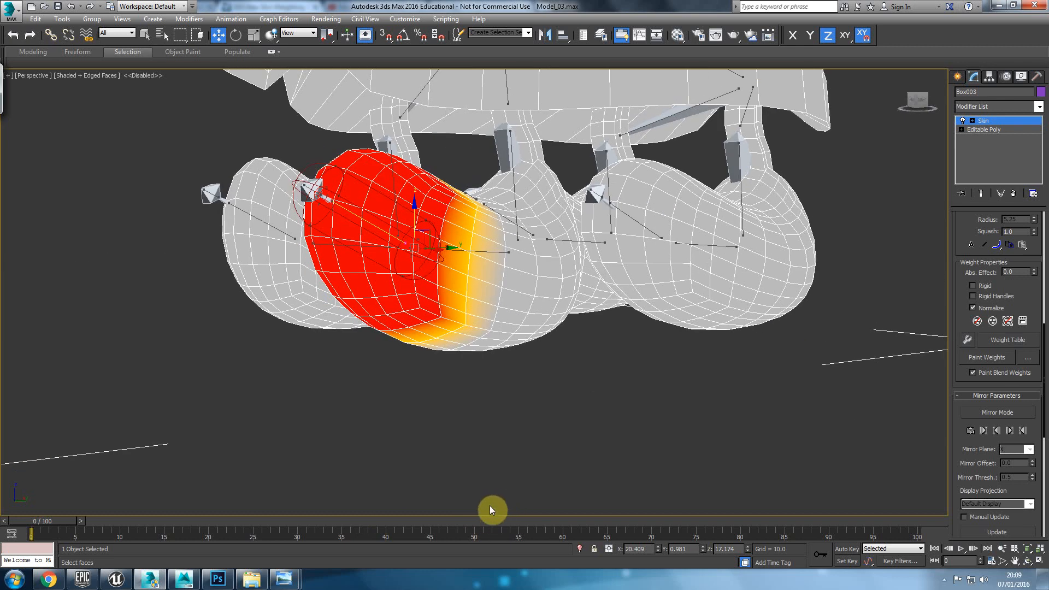
middle_click_drag(396, 378, 480, 438, "alt")
Leave envelope editing and return to the Skin modifier's bone list, with the feet shown from the side.
left_click_drag(955, 433, 955, 225)
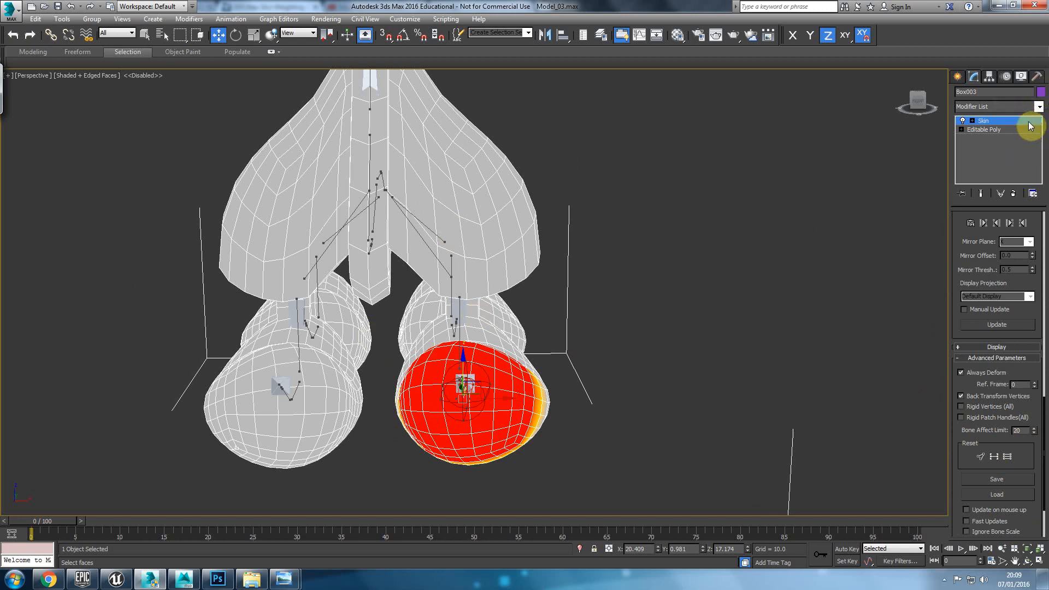
left_click(1036, 77)
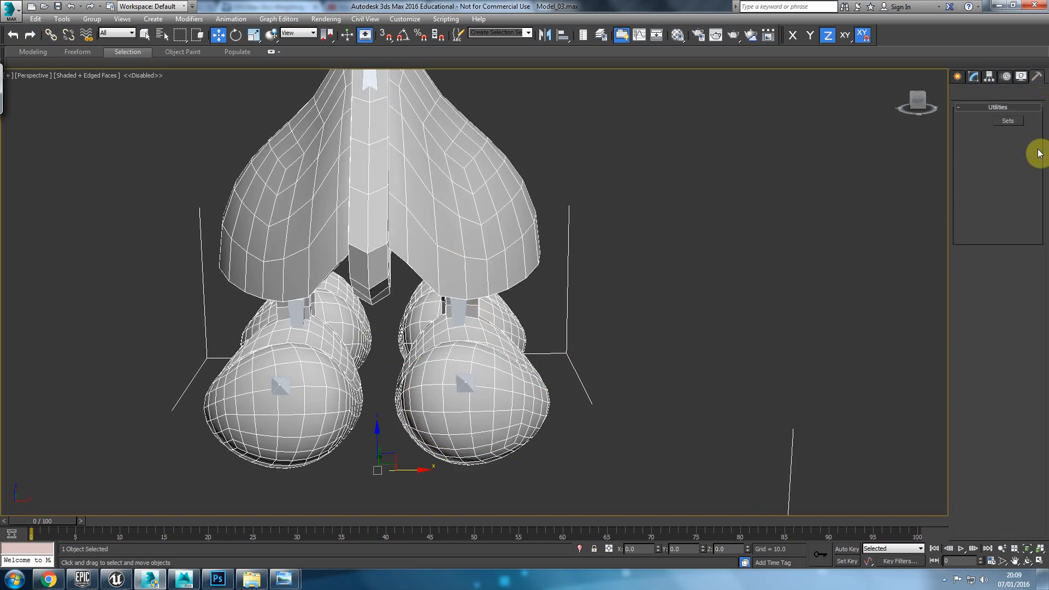
left_click(973, 77)
left_click_drag(955, 336, 945, 473)
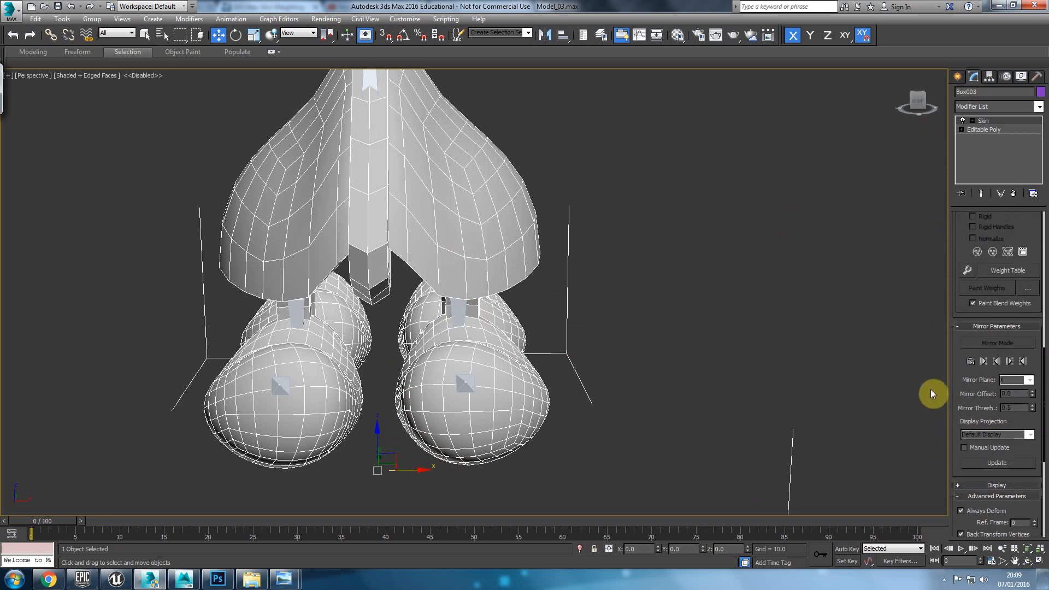
scroll(951, 317, "up", 5)
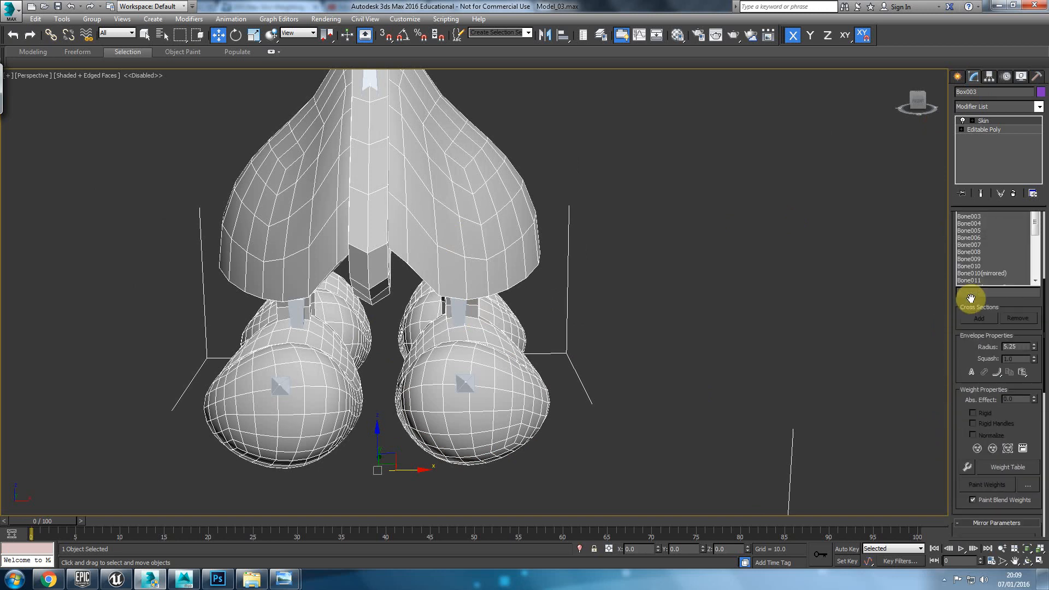
scroll(950, 356, "down", 1)
middle_click_drag(423, 336, 376, 333, "alt")
middle_click_drag(515, 431, 611, 435, "alt")
middle_click_drag(474, 377, 584, 382)
Make the character mesh see-through and freeze it so that only the bones can be picked.
right_click(387, 308)
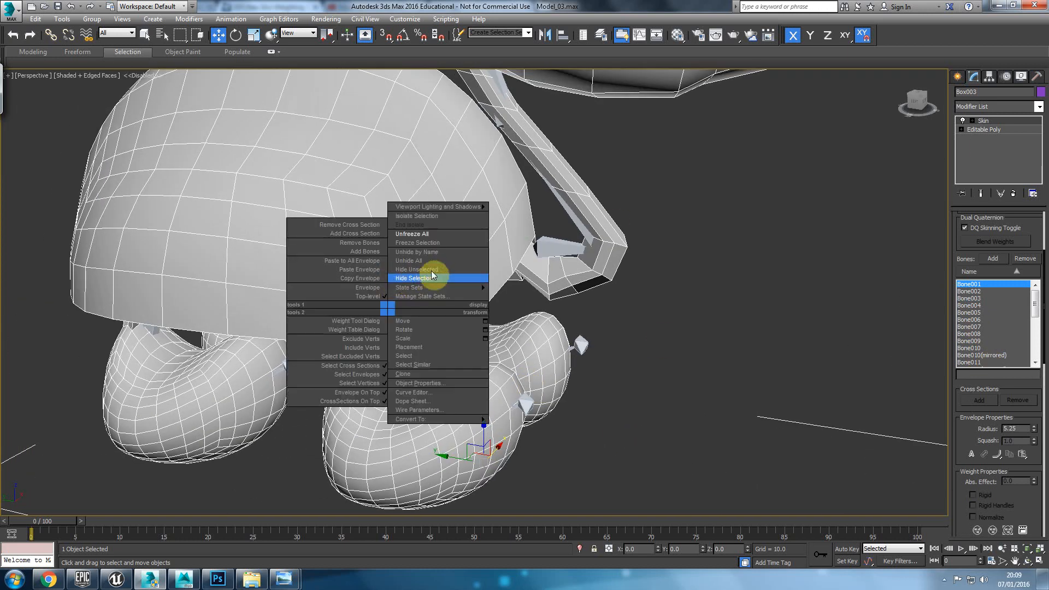
middle_click_drag(529, 297, 608, 298)
right_click(371, 264)
left_click(598, 308)
key("alt+x")
right_click(490, 309)
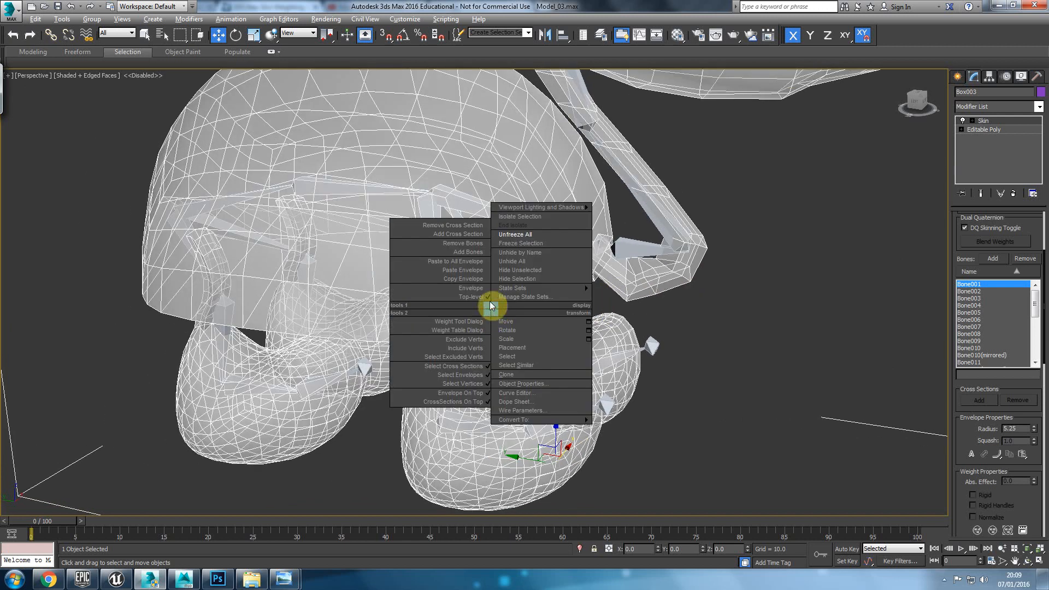
left_click(523, 244)
Test-rotate the rear foot's toe bone and cancel the rotation.
left_click(318, 382)
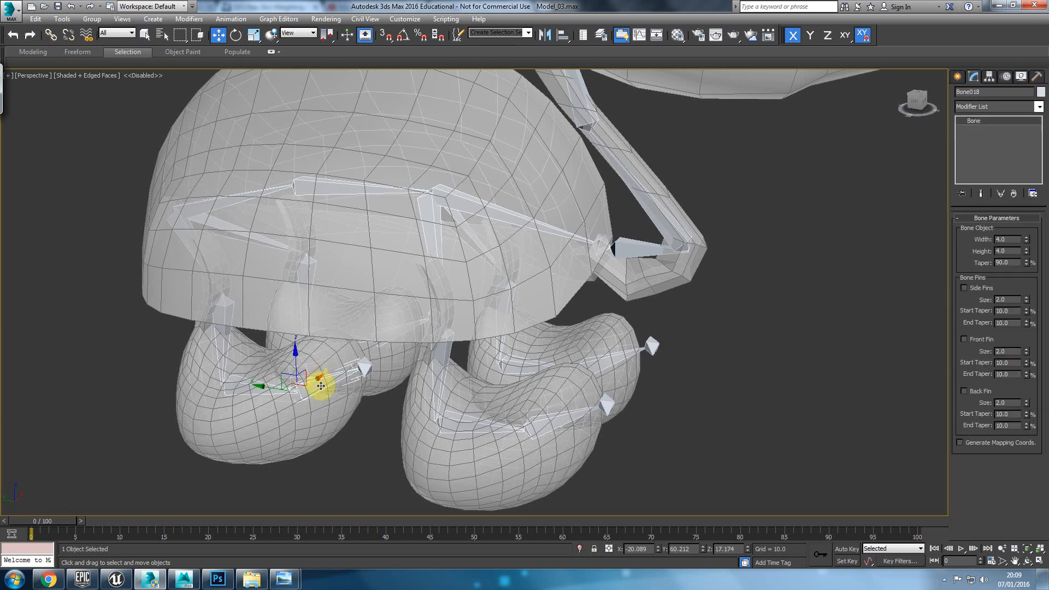
key("e")
left_click_drag(322, 388, 266, 297)
right_click(265, 298)
Test-rotate the rear foot's middle bone around different local axes, cancelling each rotation.
middle_click_drag(237, 386, 241, 393, "alt")
left_click(230, 398)
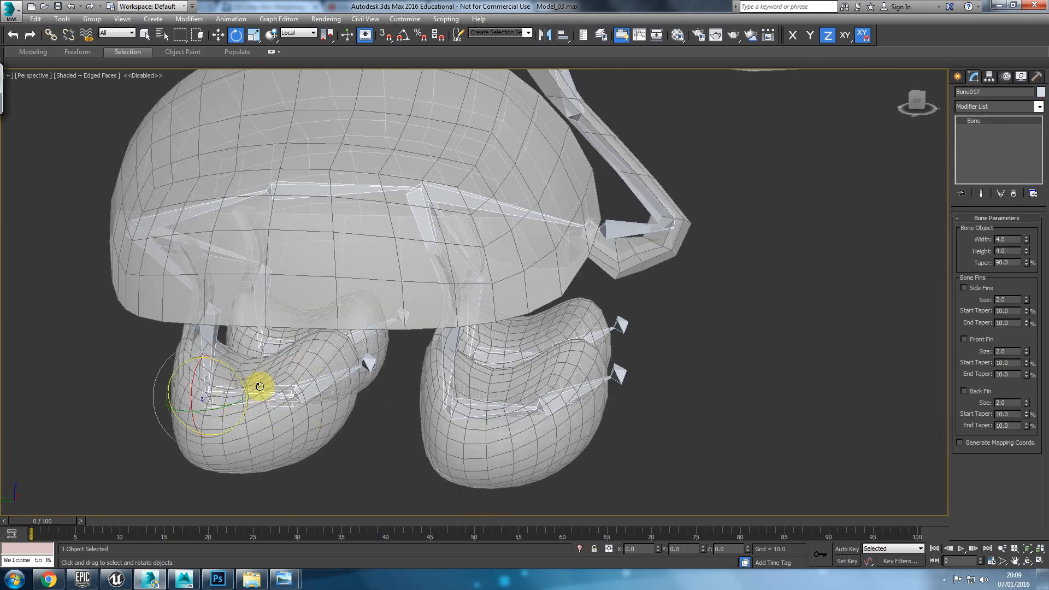
left_click_drag(235, 371, 206, 445)
right_click(206, 445)
middle_click_drag(206, 445, 227, 405, "alt")
left_click_drag(229, 370, 199, 368)
right_click(199, 368)
Test-rotate the rear lower-leg bone and cancel the rotation.
left_click(206, 328)
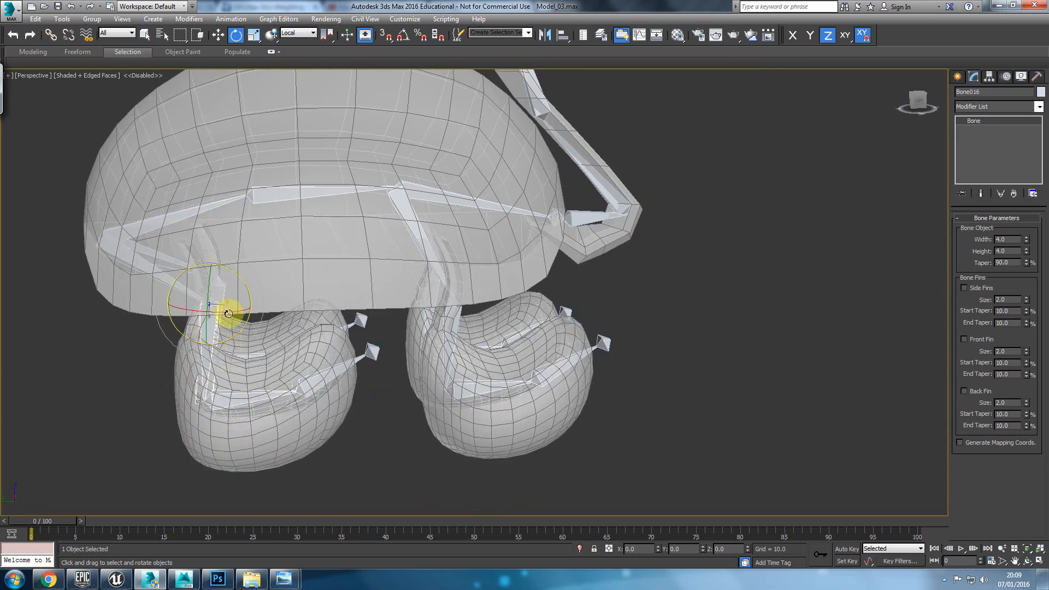
left_click_drag(241, 281, 365, 386)
right_click(365, 386)
Test-rotate the front foot bone and undo the rotation.
middle_click_drag(364, 386, 475, 431, "alt")
left_click(478, 426)
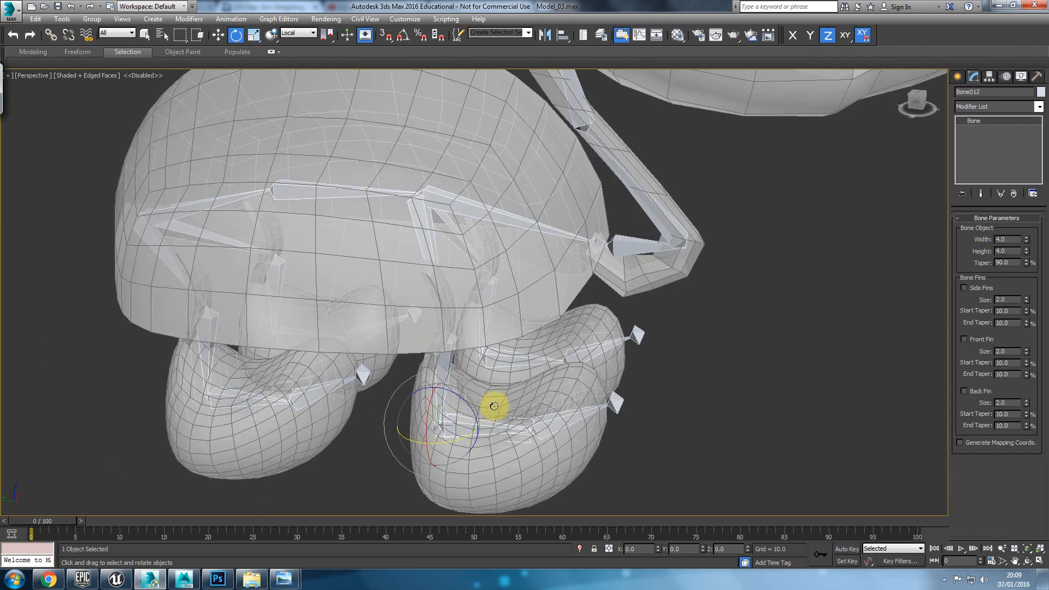
left_click_drag(465, 403, 500, 440)
middle_click_drag(500, 439, 516, 424, "alt")
key("ctrl+z")
key("ctrl+z")
key("ctrl+z")
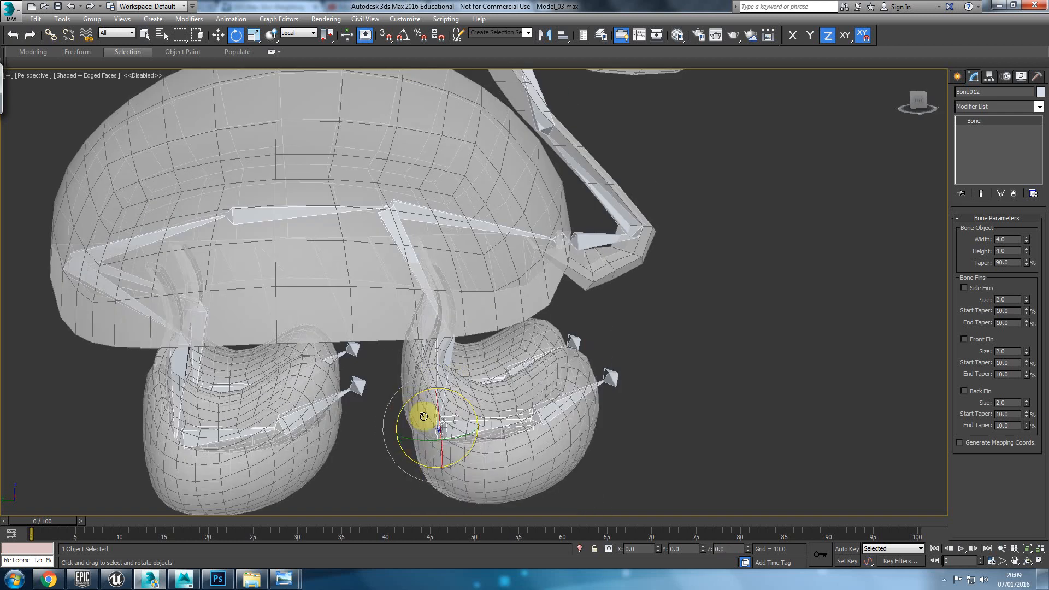
Test-rotate the front lower-leg bone and its foot bone, and undo both rotations.
left_click(446, 350)
left_click_drag(403, 316, 417, 340)
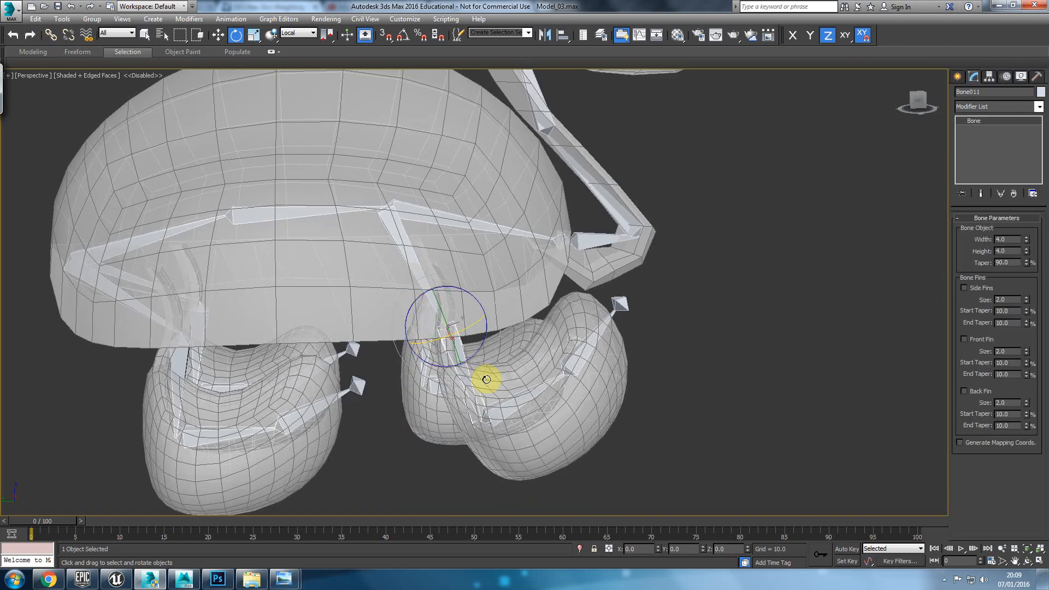
left_click(521, 407)
left_click_drag(499, 382, 526, 394)
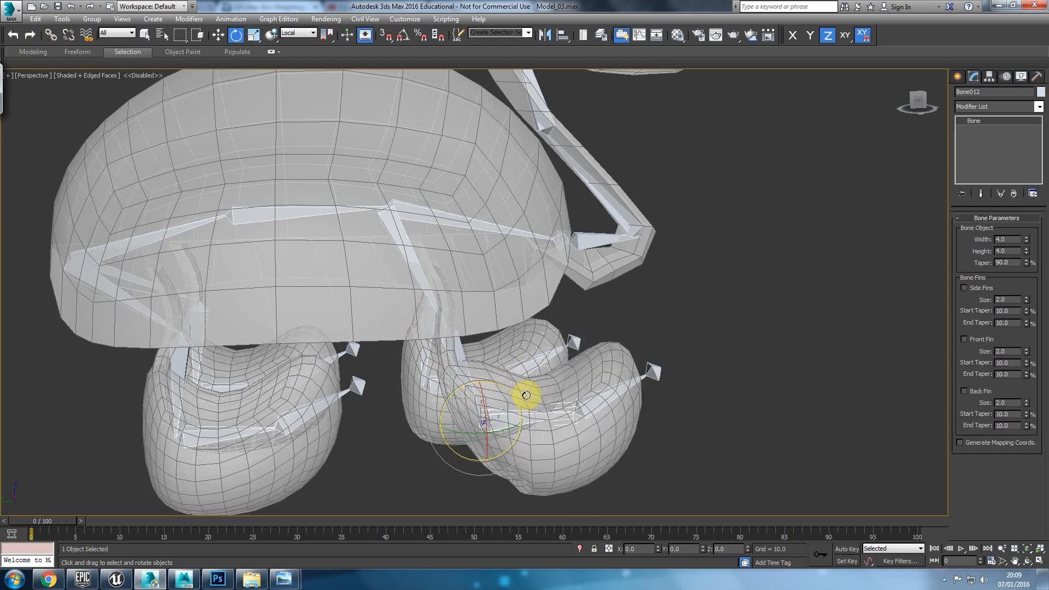
key("ctrl+z")
key("ctrl+z")
key("ctrl+z")
Unfreeze the character mesh, select it and start editing the Skin modifier's envelopes.
middle_click_drag(534, 417, 459, 421, "alt")
middle_click_drag(344, 398, 388, 344, "alt")
left_click(385, 317)
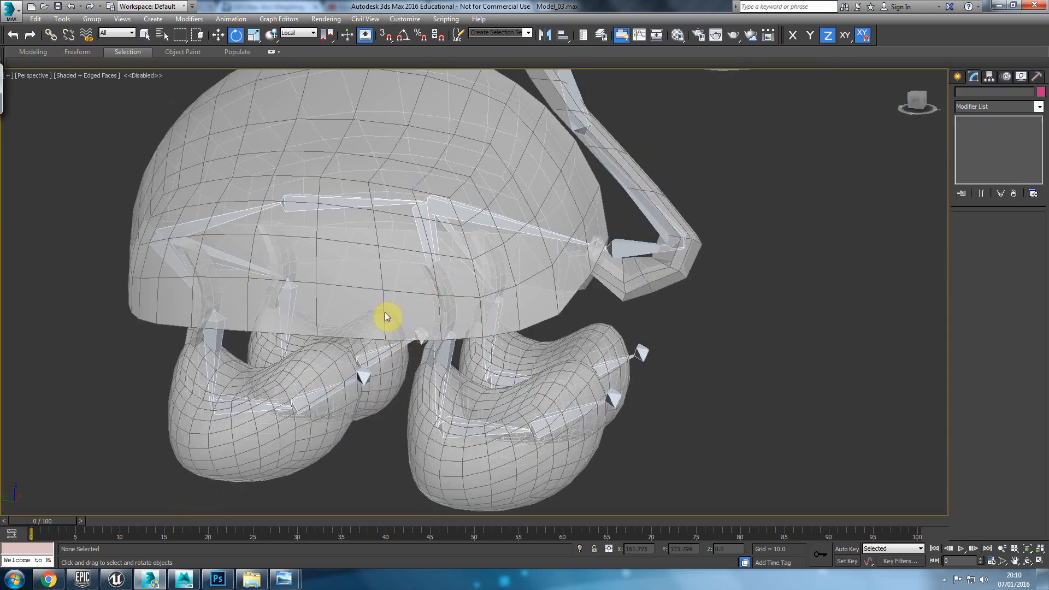
right_click(520, 188)
left_click(529, 138)
left_click(441, 273)
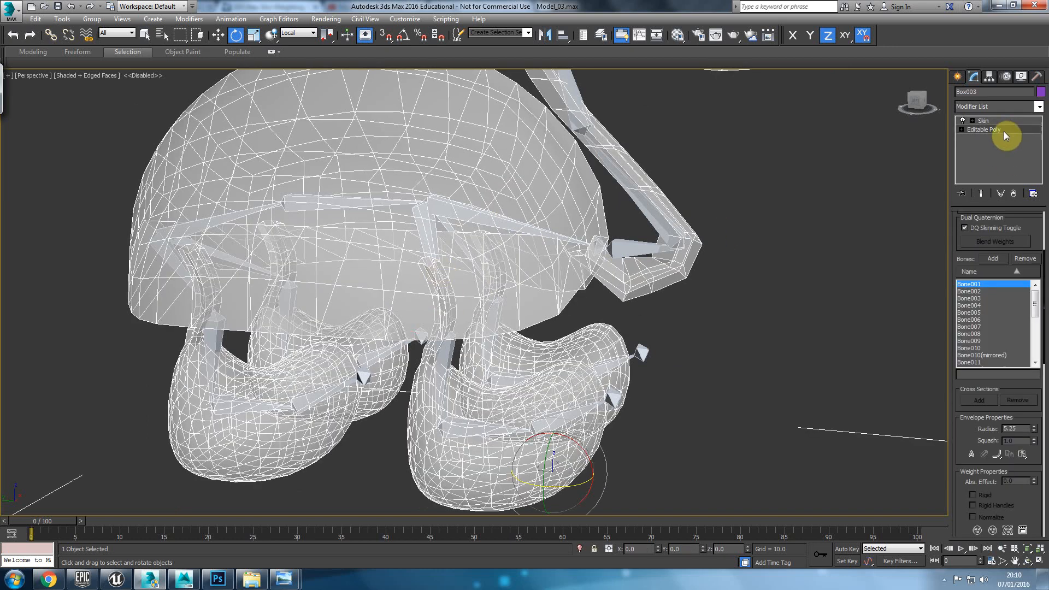
left_click(1005, 129)
left_click(602, 321)
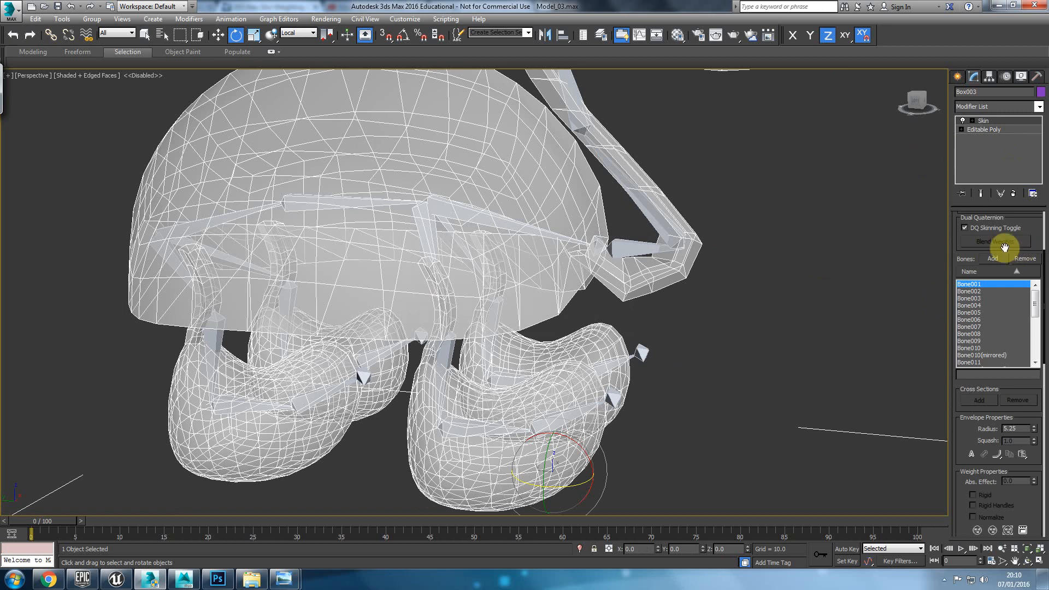
left_click_drag(1032, 242, 1027, 352)
left_click(999, 231)
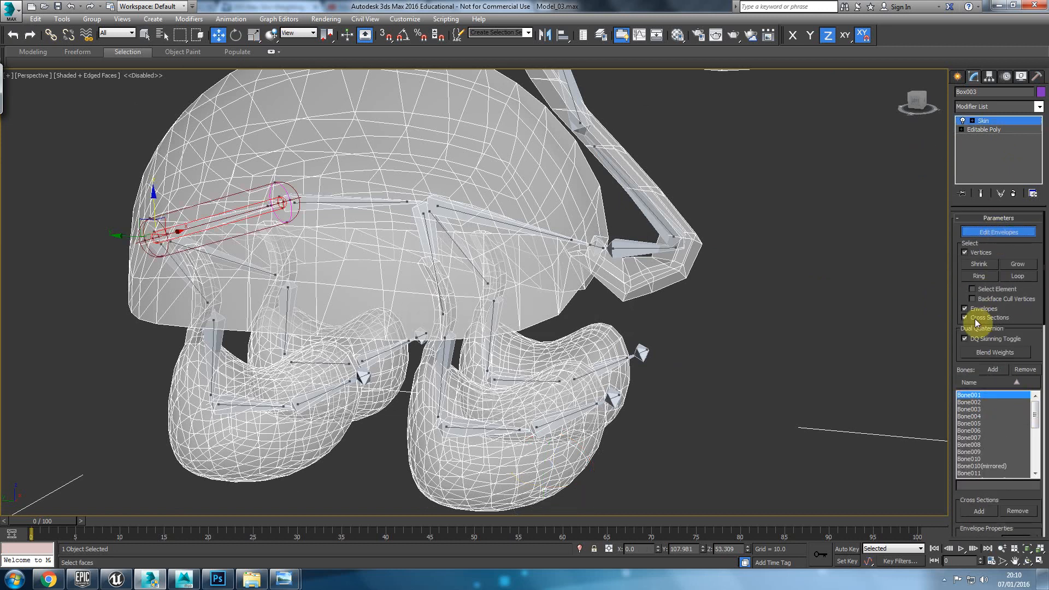
Select the envelopes of the rear foot's toe bone and middle bone to examine their weights.
middle_click(316, 396)
middle_click_drag(321, 395, 338, 386, "alt")
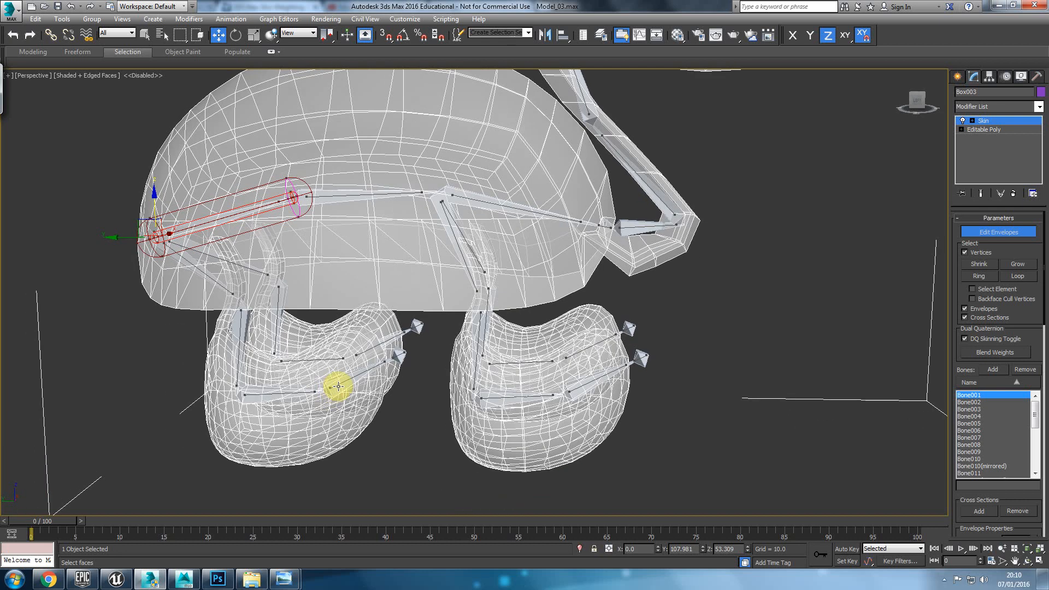
scroll(362, 464, "up", 3)
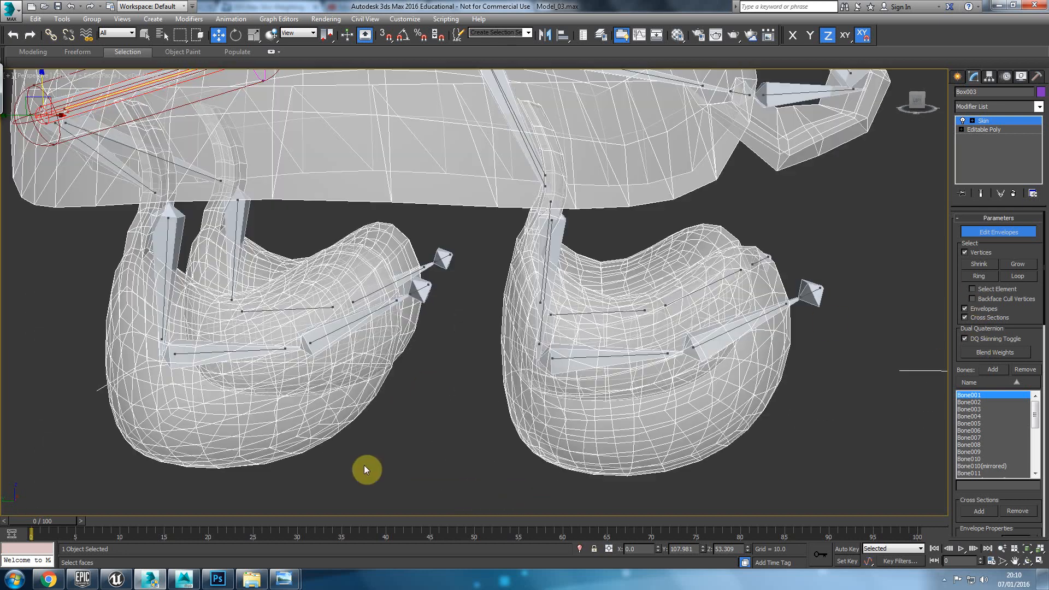
left_click(341, 327)
middle_click_drag(346, 312, 353, 329)
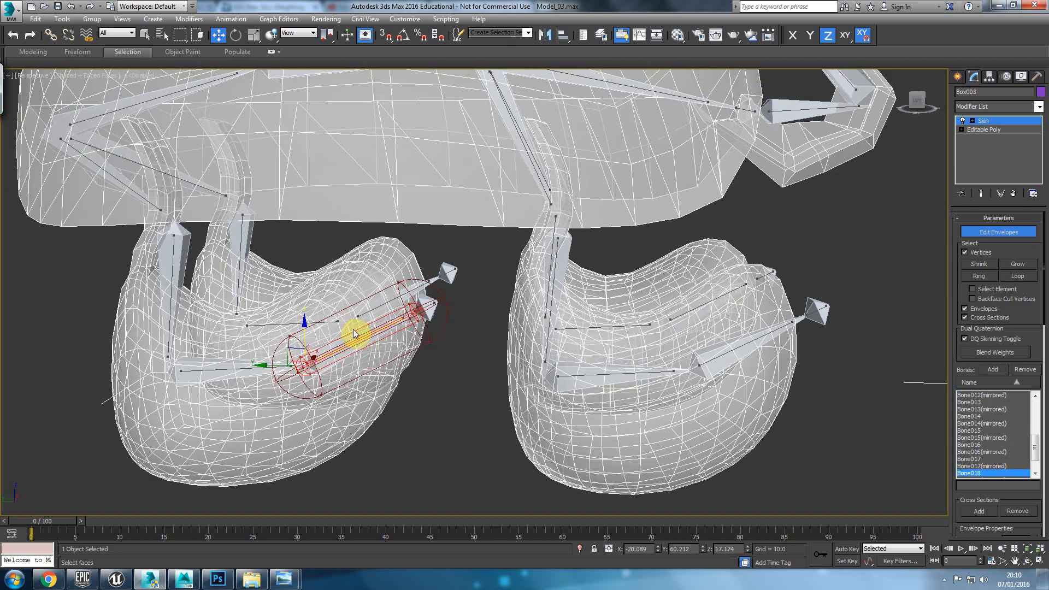
left_click(223, 369)
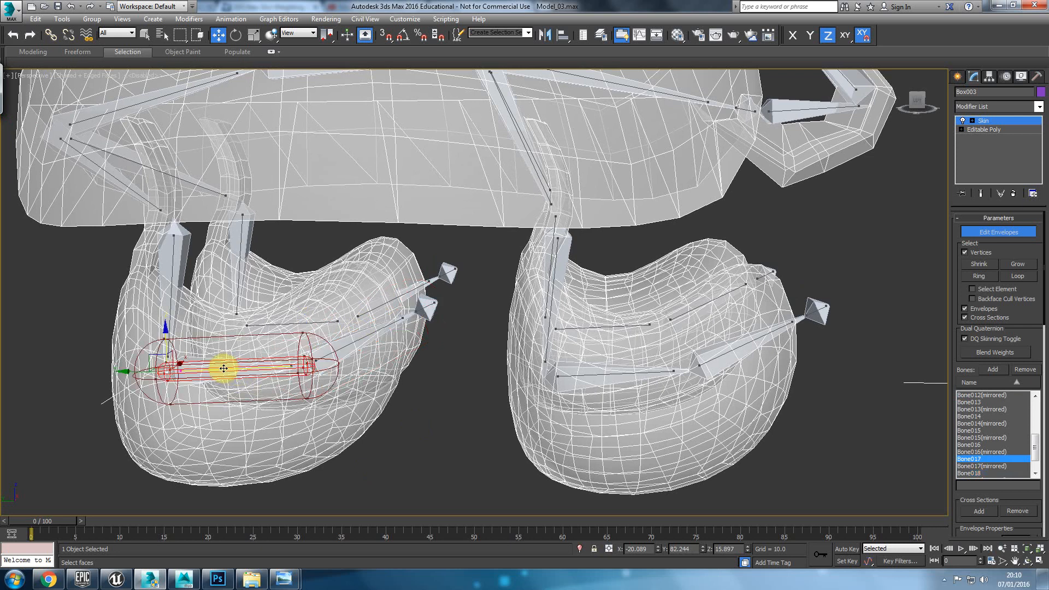
Look at the material's opacity, compare wireframe with shaded display and hide the mesh's edges.
key("m")
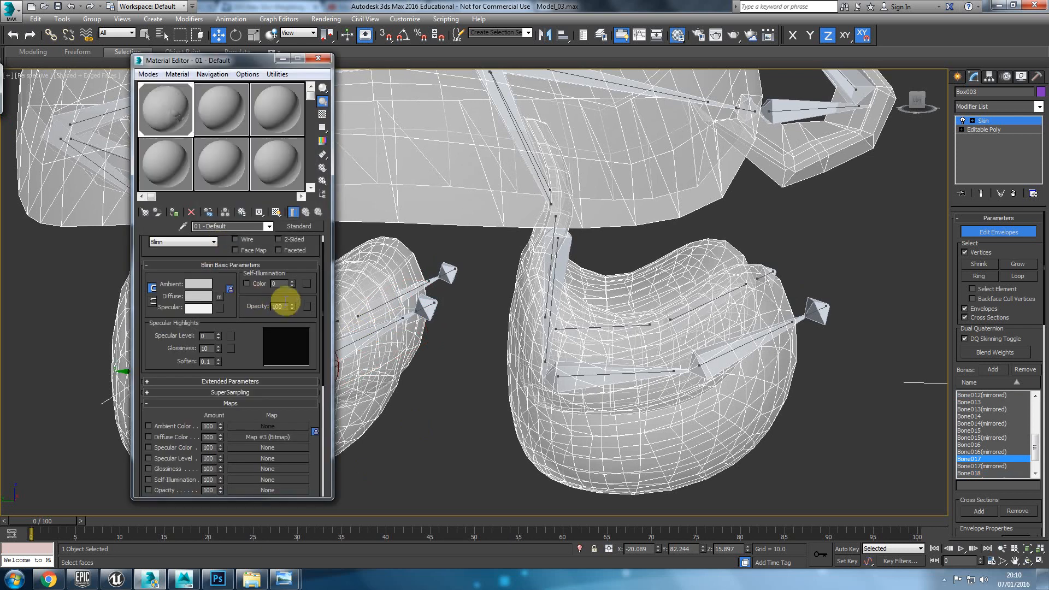
left_click(317, 60)
key("F3")
key("F3")
key("F3")
key("F3")
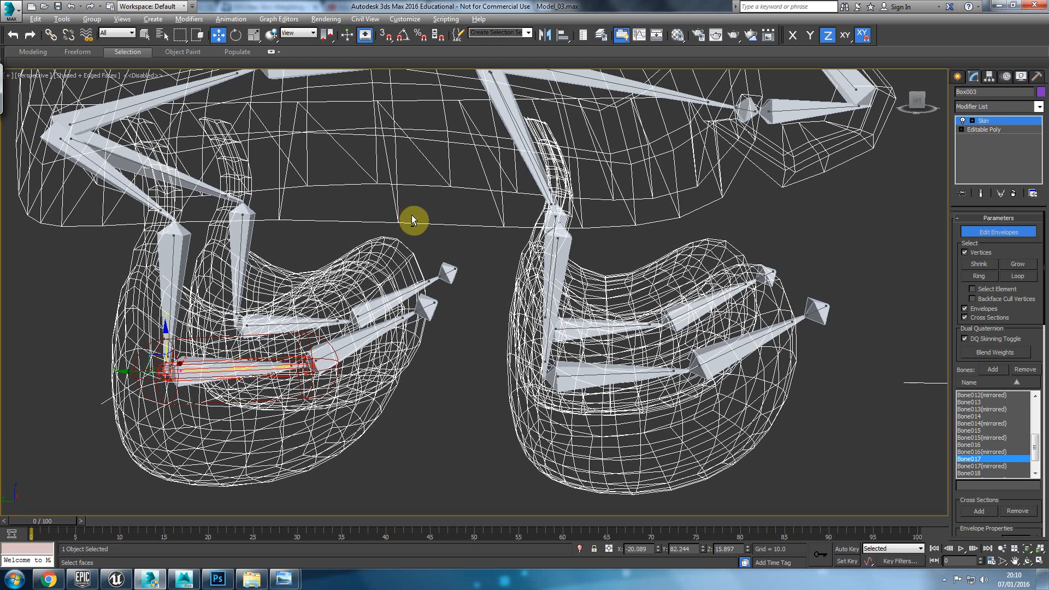
key("F4")
scroll(403, 367, "down", 5)
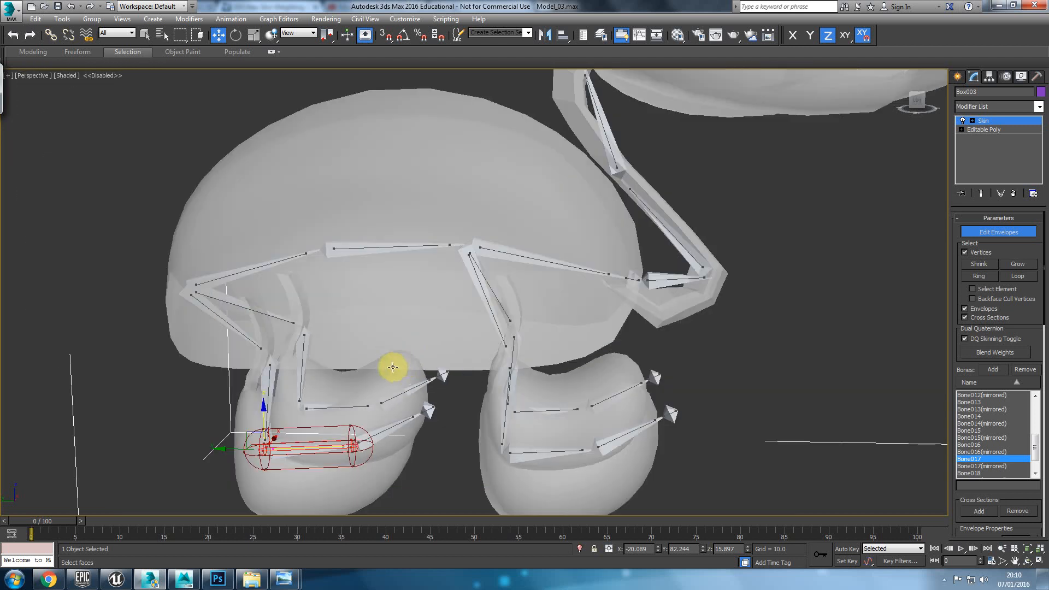
Examine the material's opacity setting and the mesh's display properties for what controls its transparency.
key("m")
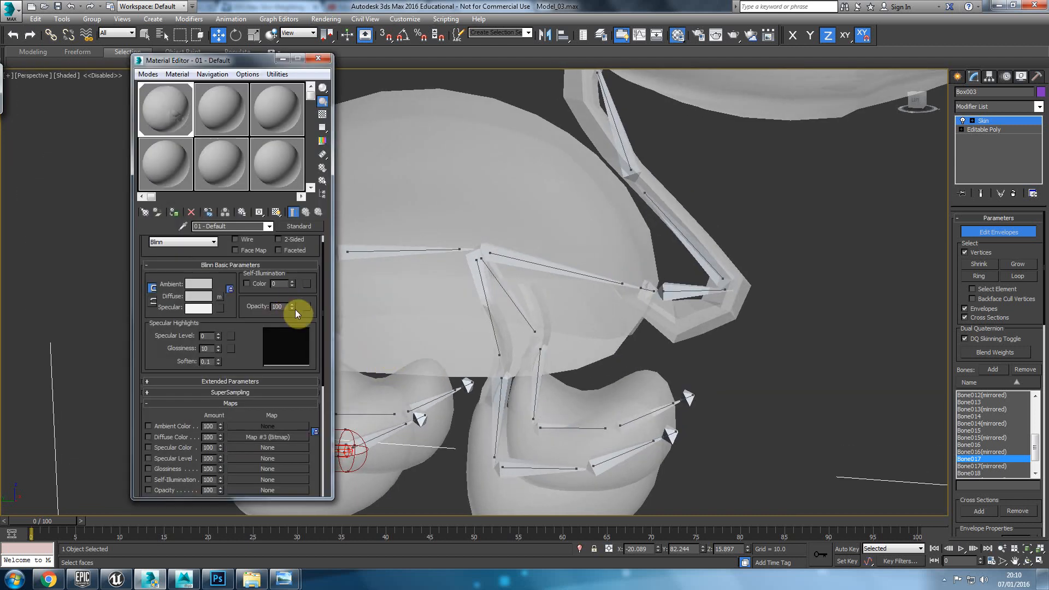
left_click_drag(256, 171, 431, 189)
left_click_drag(295, 310, 296, 333)
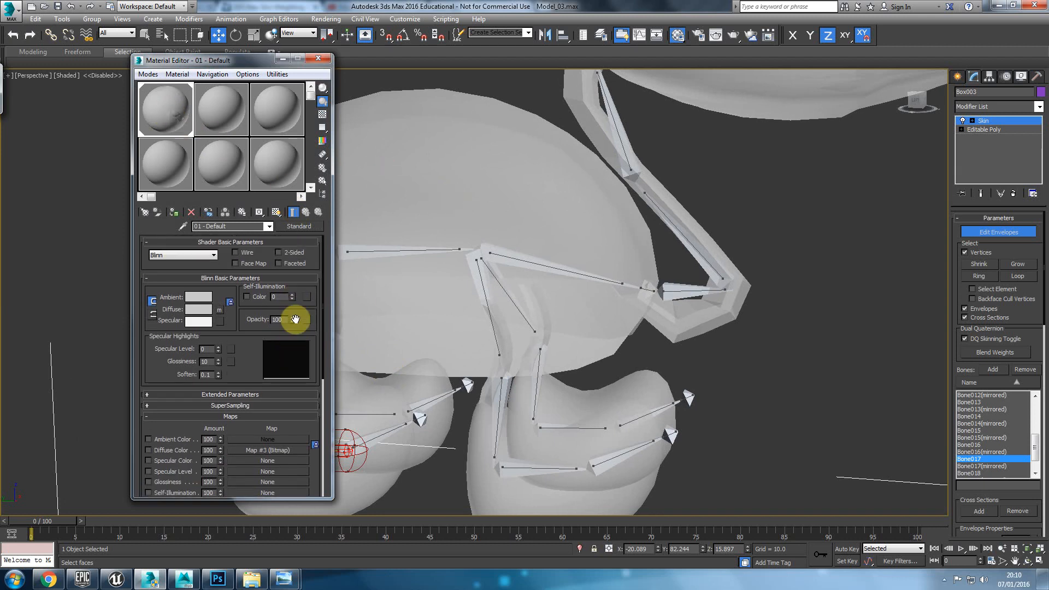
left_click(318, 58)
right_click(346, 160)
mouse_move(394, 274)
left_click(398, 235)
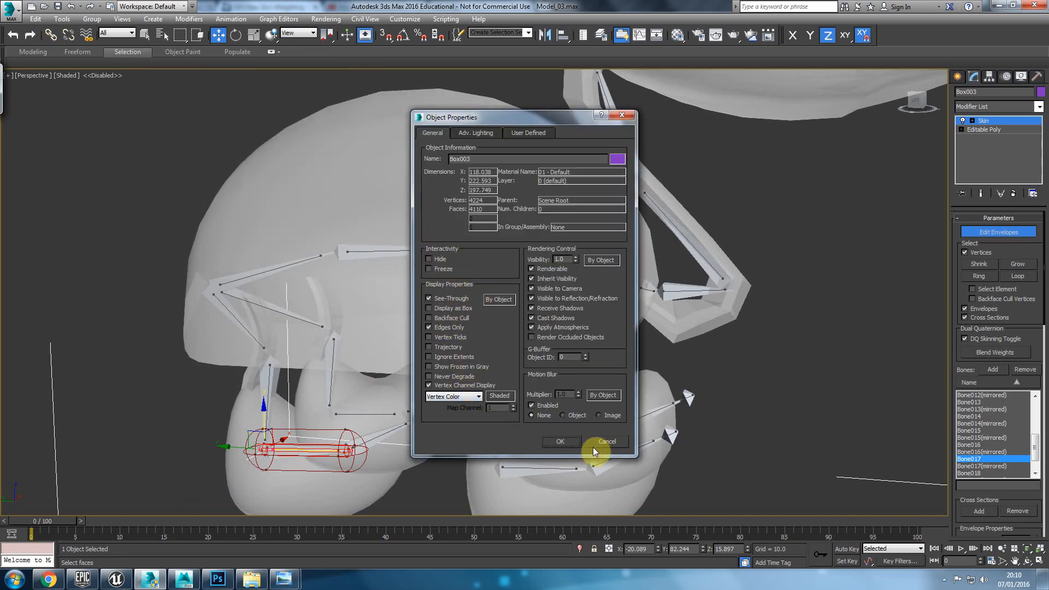
left_click(562, 442)
Select the envelopes of several leg and foot bones to examine whether the vertices carry weights.
middle_click_drag(534, 356, 509, 355, "alt")
middle_click_drag(445, 369, 366, 385, "alt")
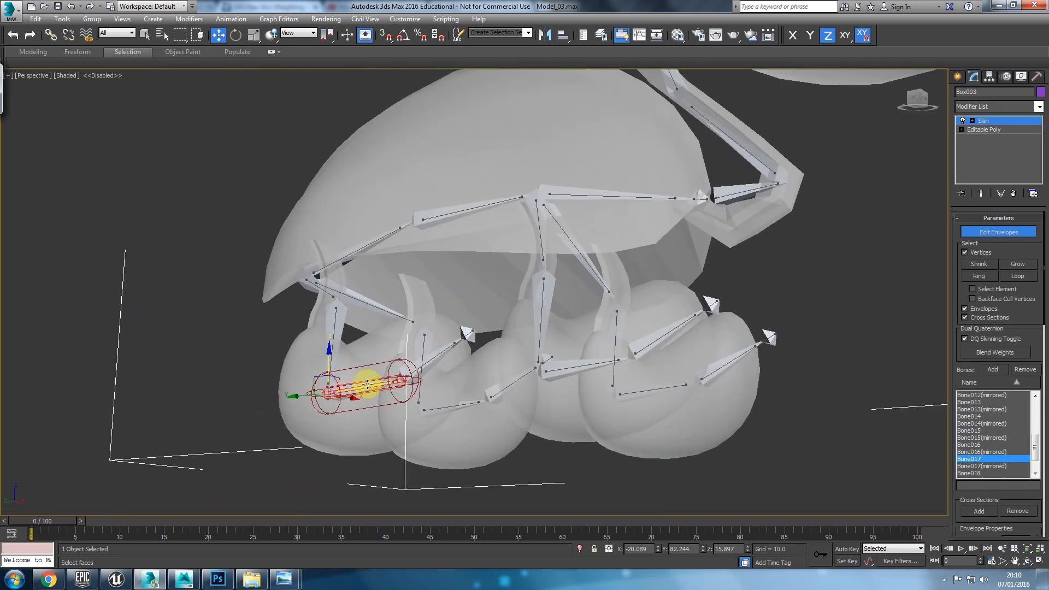
left_click(334, 321)
middle_click_drag(328, 346, 534, 346, "alt")
left_click(481, 337)
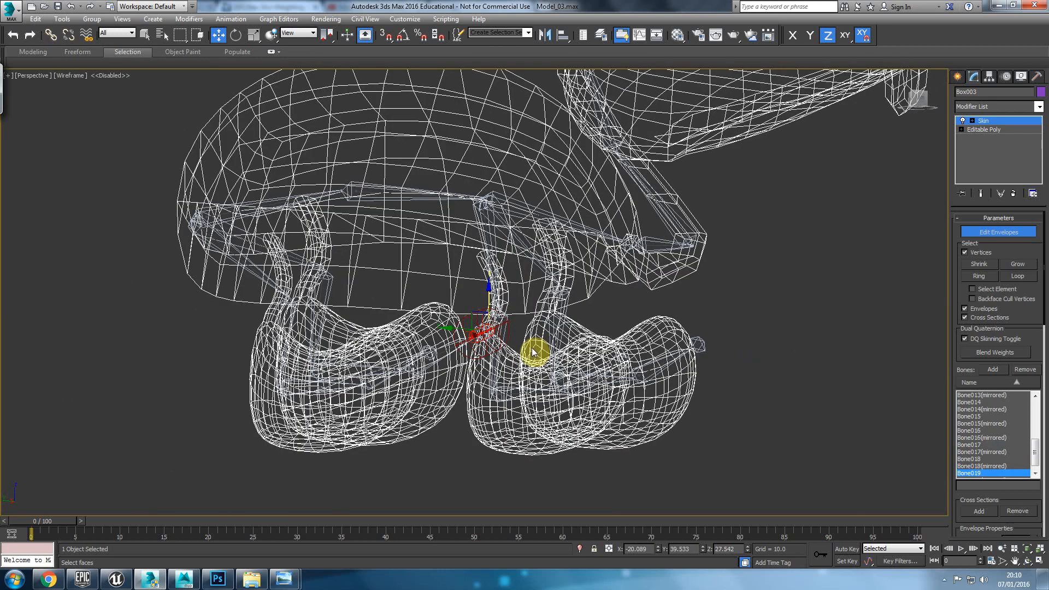
middle_click_drag(379, 388, 276, 330, "alt")
left_click(296, 272)
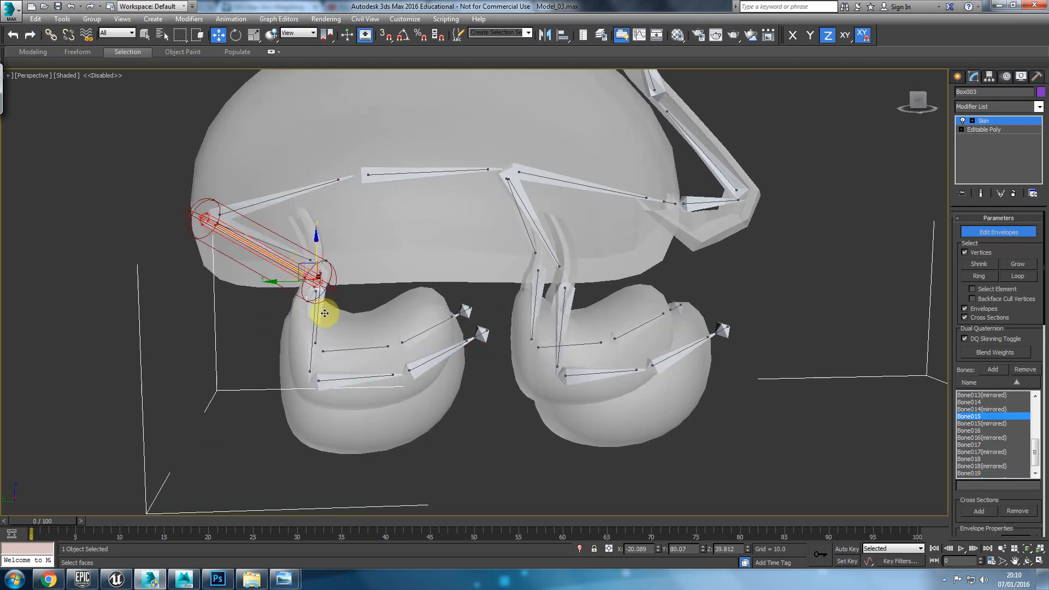
left_click(367, 378)
middle_click_drag(360, 377, 393, 377, "alt")
Leave the Skin modifier, select the rear toe bone for a test rotation and show the edged faces again.
left_click(957, 76)
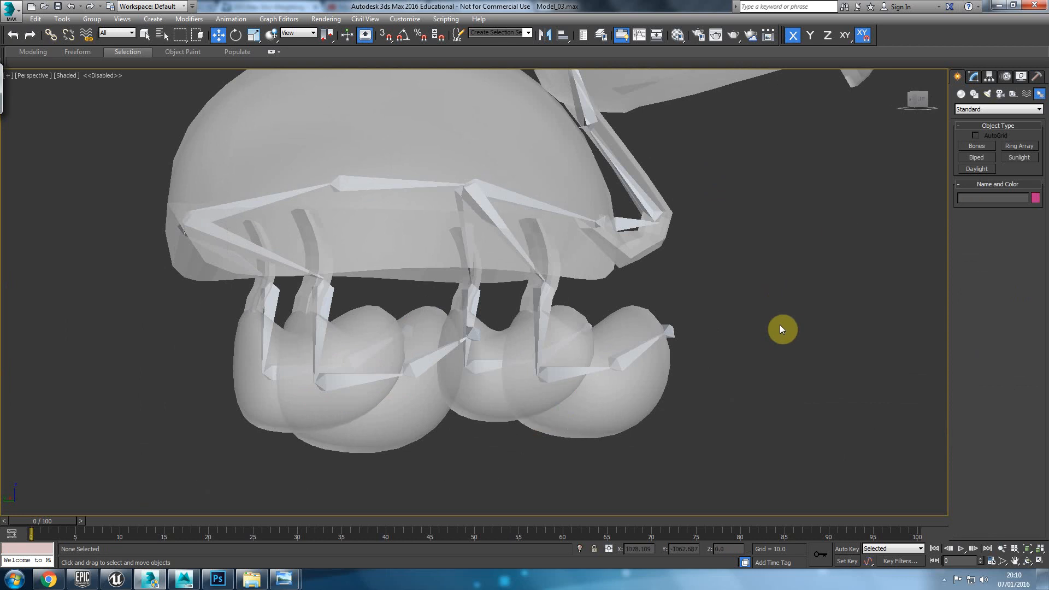
left_click(422, 357)
left_click(422, 358)
key("F3")
key("F3")
key("e")
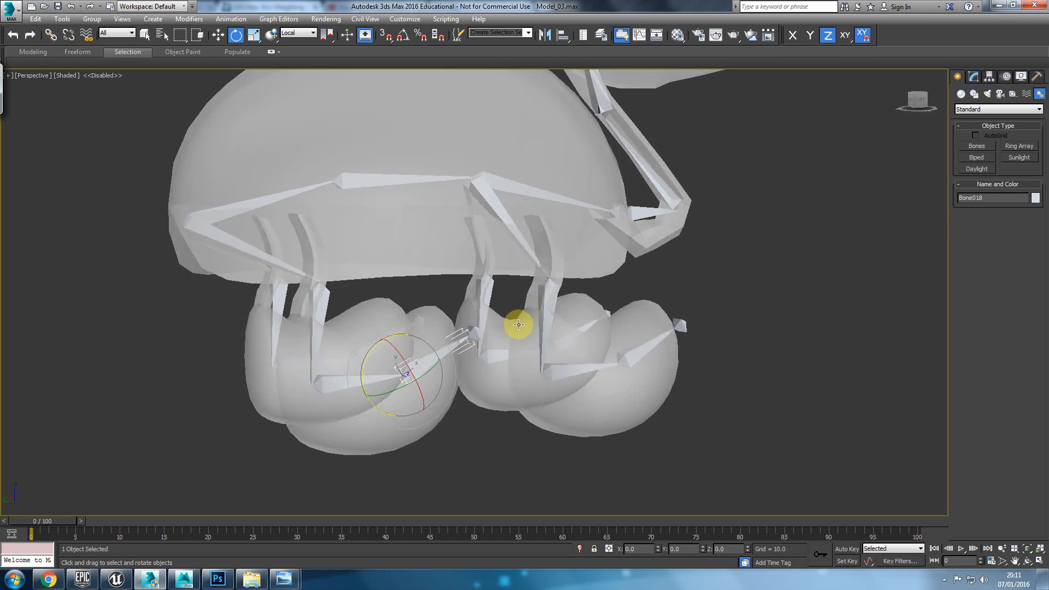
key("F4")
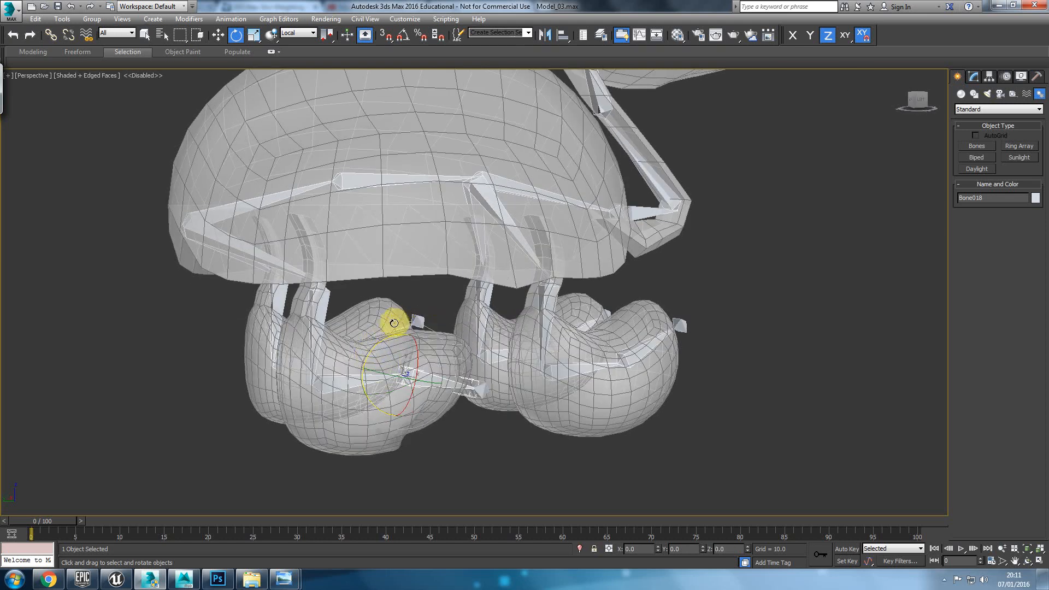
Reselect the character mesh, enter envelope editing and open the Weight Tool.
left_click(467, 324)
left_click(973, 76)
left_click(979, 233)
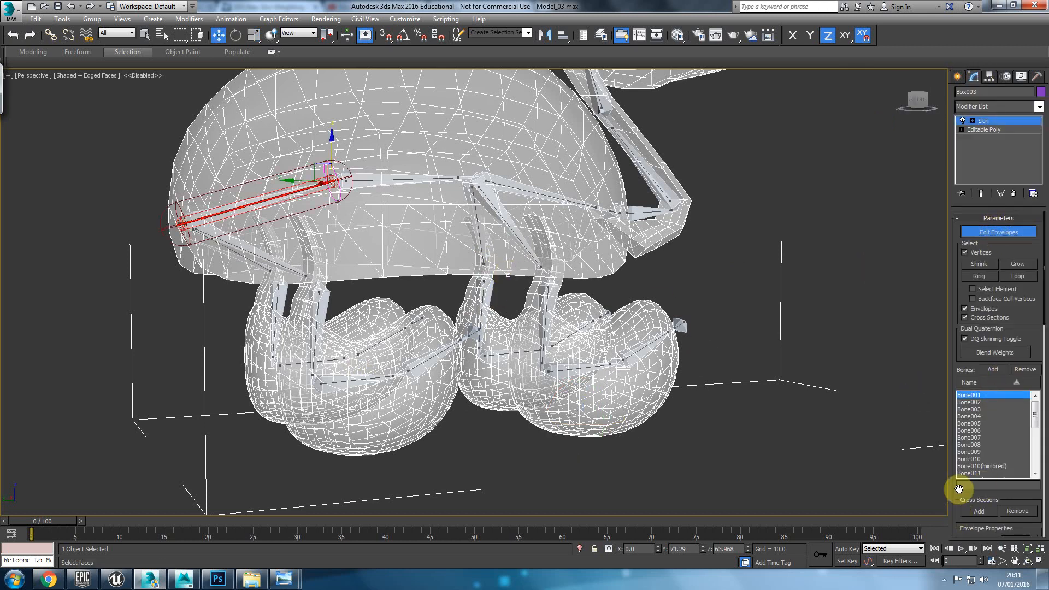
scroll(957, 513, "down", 5)
left_click(967, 422)
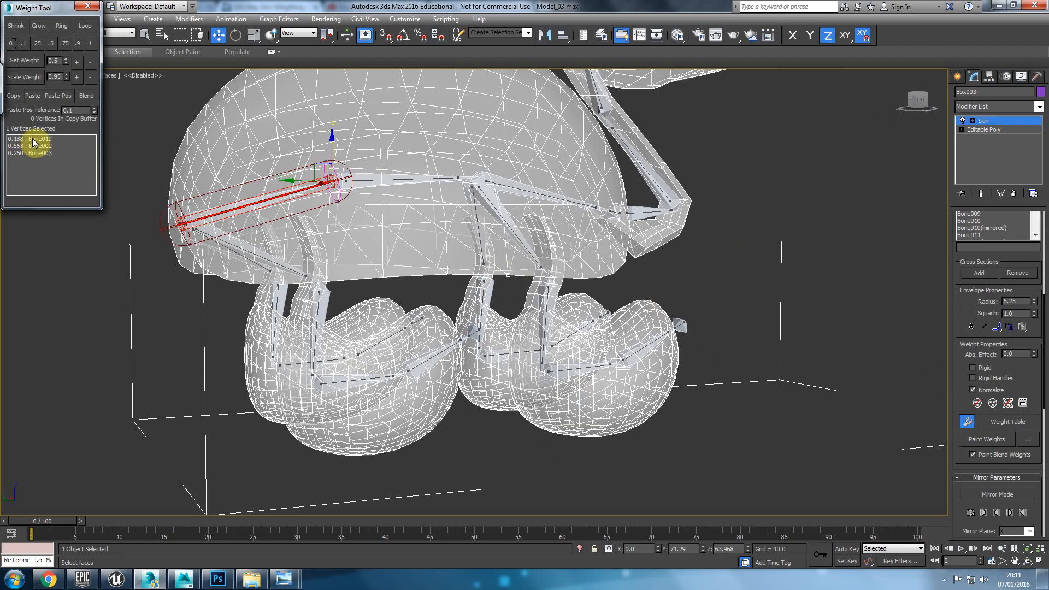
Set the selected vertex's Bone019 weight to 0, pick Bone019(mirrored) in the weight list and leave envelope editing.
left_click(33, 143)
middle_click_drag(474, 345, 340, 289, "alt")
left_click(11, 43)
middle_click_drag(539, 312, 534, 356, "alt")
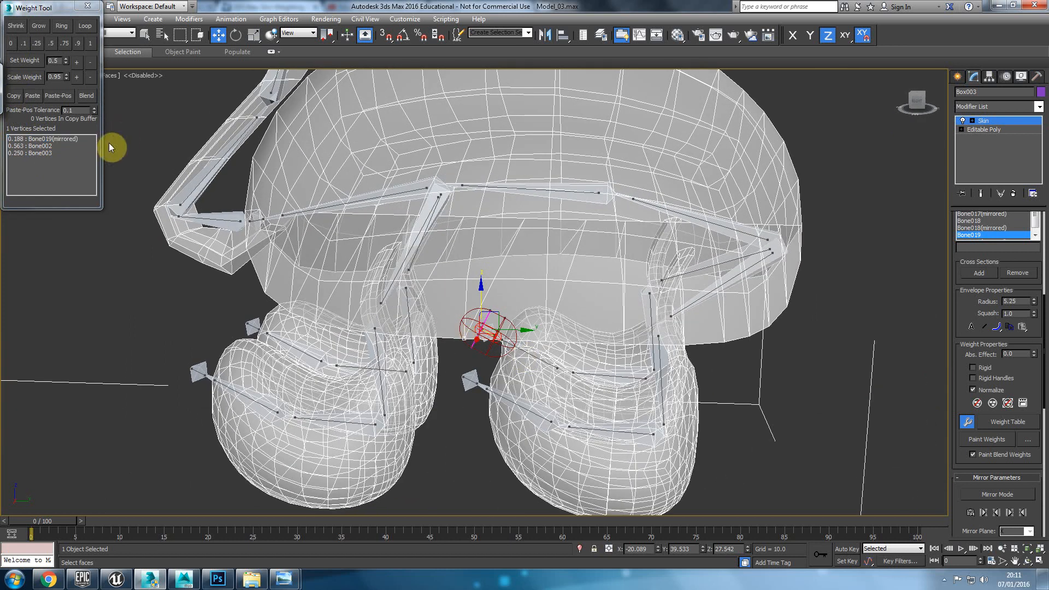
left_click(76, 139)
left_click(89, 5)
left_click(956, 77)
Examine the whole character mesh in wireframe and shaded display, checking its outline around the bones.
middle_click_drag(767, 358, 617, 351, "alt")
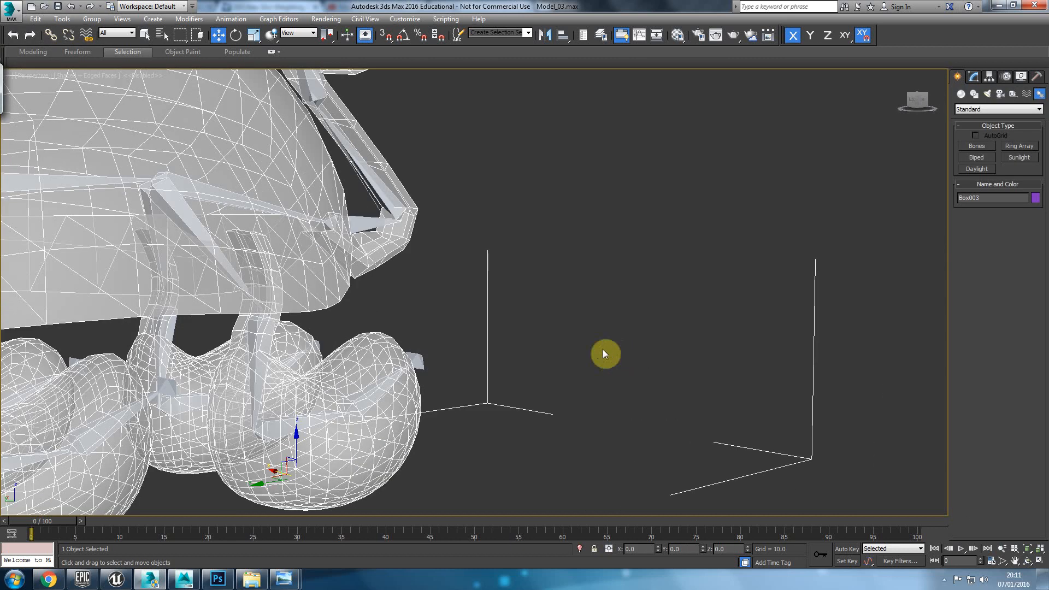
scroll(566, 354, "down", 6)
key("F3")
middle_click_drag(498, 313, 487, 355)
middle_click_drag(487, 355, 433, 379, "alt")
right_click(484, 346)
left_click(457, 350)
key("F3")
scroll(445, 379, "up", 3)
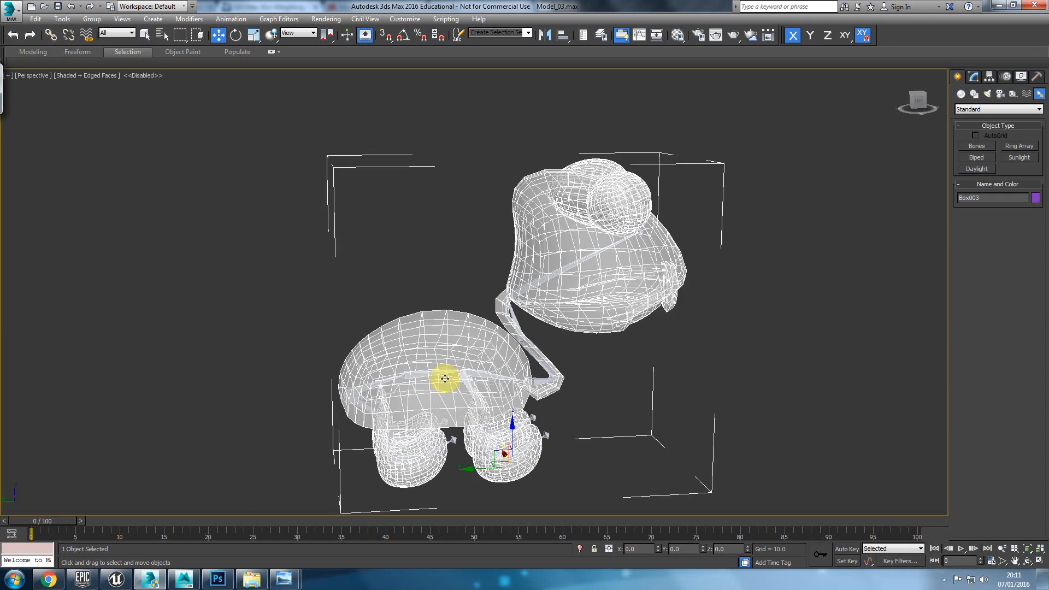
View the character mesh's object properties, close them and freeze the mesh.
right_click(444, 379)
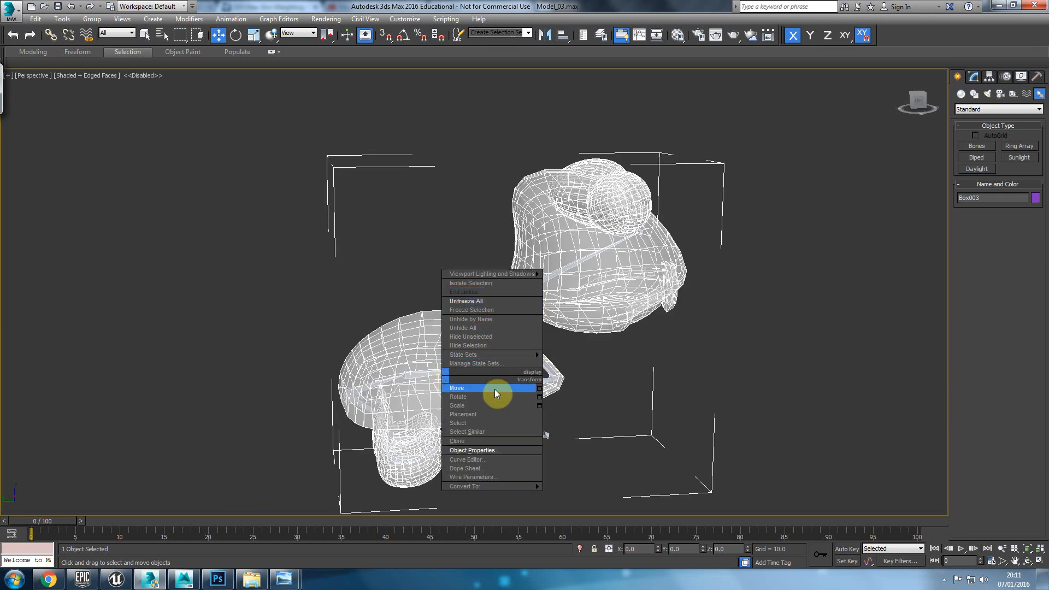
left_click(480, 450)
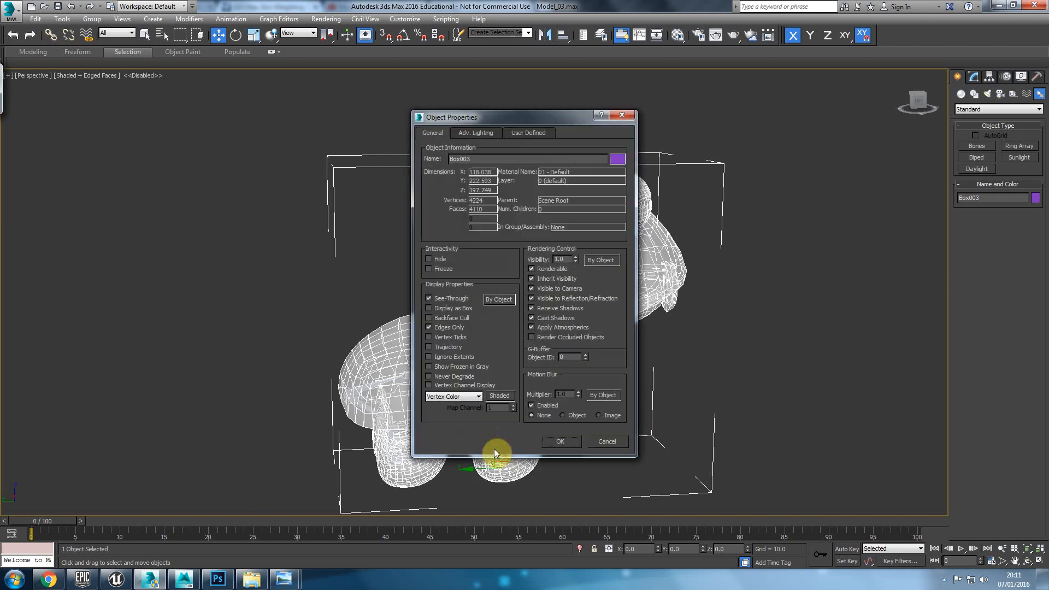
right_click(457, 429)
left_click(494, 345)
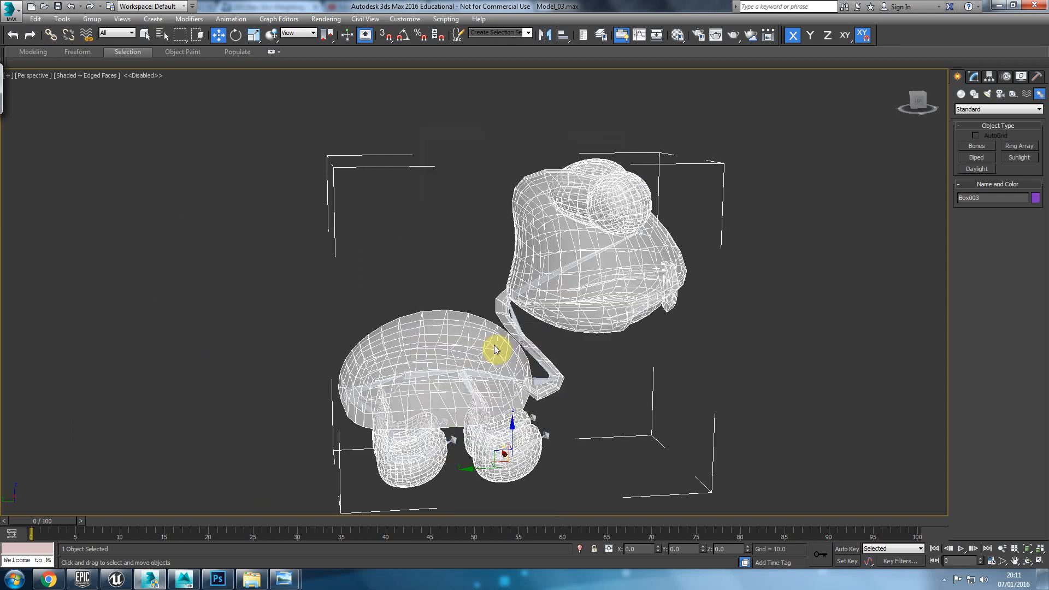
right_click(491, 341)
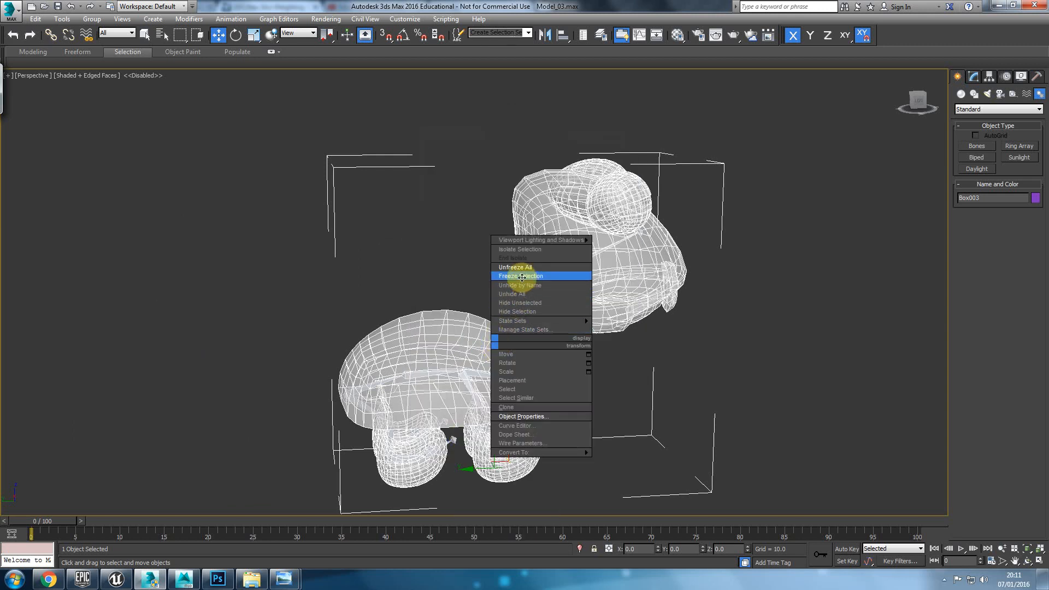
left_click(517, 311)
Test-rotate the neck bone Bone006 and undo the rotation.
left_click(542, 367)
key("e")
left_click_drag(546, 344, 563, 331)
key("ctrl+z")
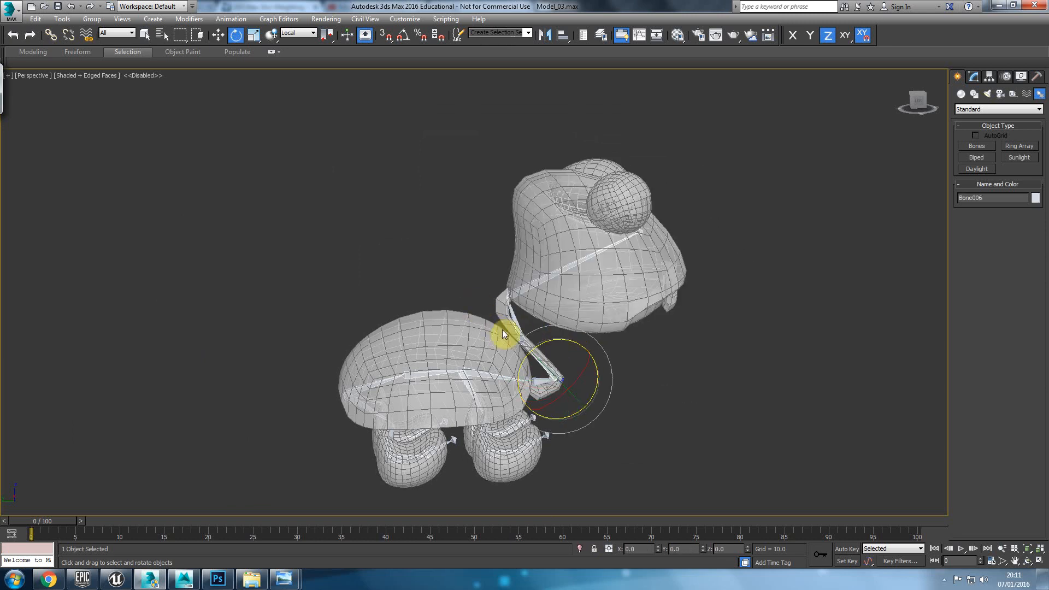
Clear the selection, turn on Auto Key and move the time slider to frame 5.
scroll(481, 320, "up", 3)
mouse_move(497, 377)
left_mouse_down()
mouse_move(536, 398)
mouse_move(580, 384)
mouse_move(501, 382)
left_mouse_up()
middle_click_drag(358, 341, 395, 377, "alt")
left_click(395, 376)
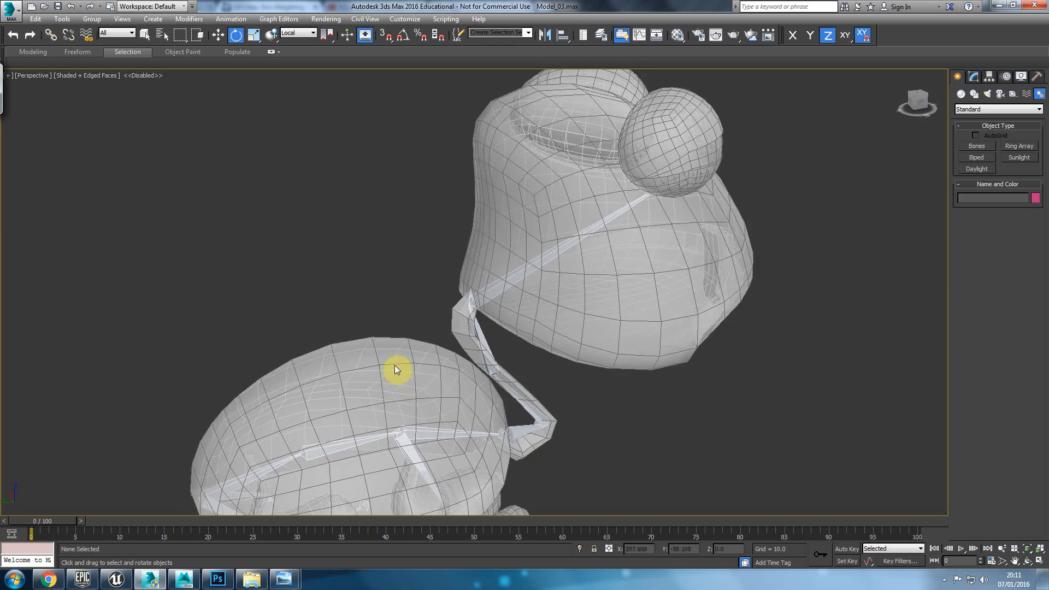
key("n")
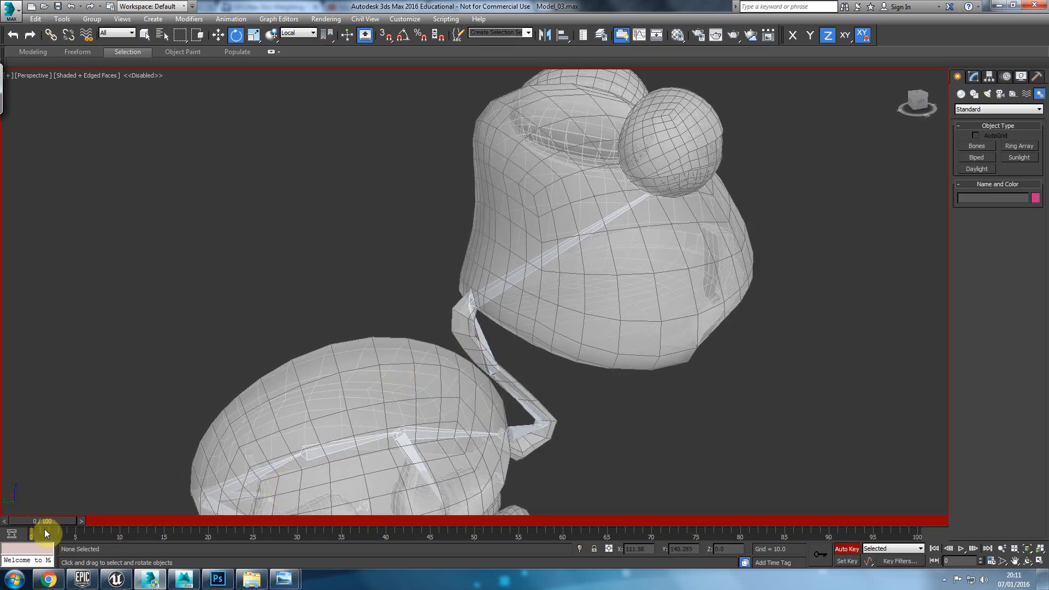
left_click_drag(90, 522, 100, 521)
Rotate the neck and head bones at frame 5 to test how the mesh follows.
left_click(518, 403)
left_click_drag(534, 400, 639, 269)
left_click(638, 268)
mouse_move(546, 234)
left_mouse_down()
mouse_move(496, 253)
mouse_move(554, 236)
left_mouse_up()
middle_click_drag(475, 463, 478, 341)
Rotate the front leg bone Bone011 and the foot bone Bone013 downward at frame 5.
left_click(536, 397)
left_click(481, 317)
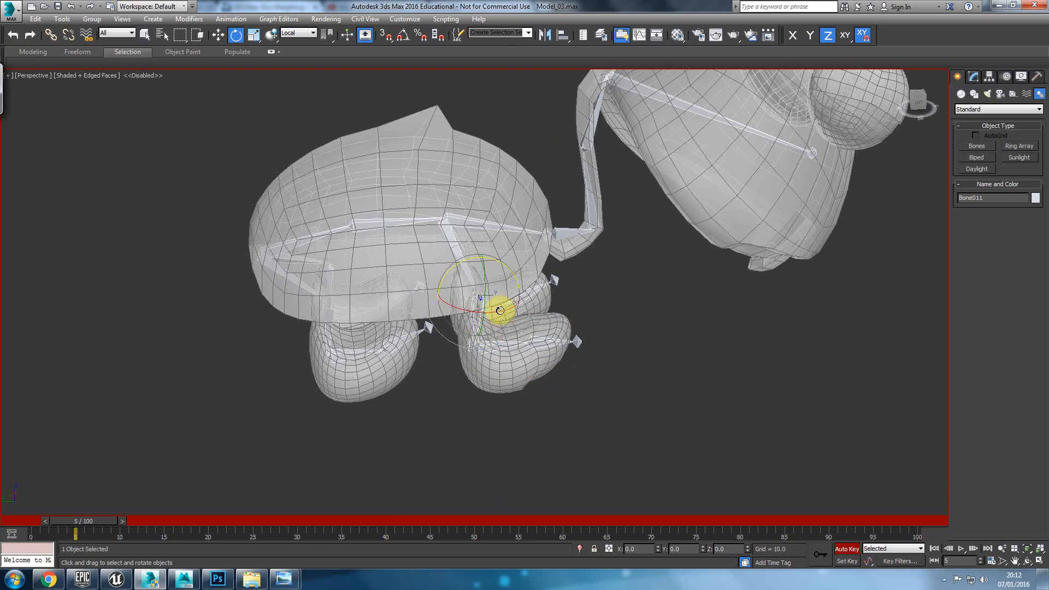
left_click_drag(500, 264, 516, 363)
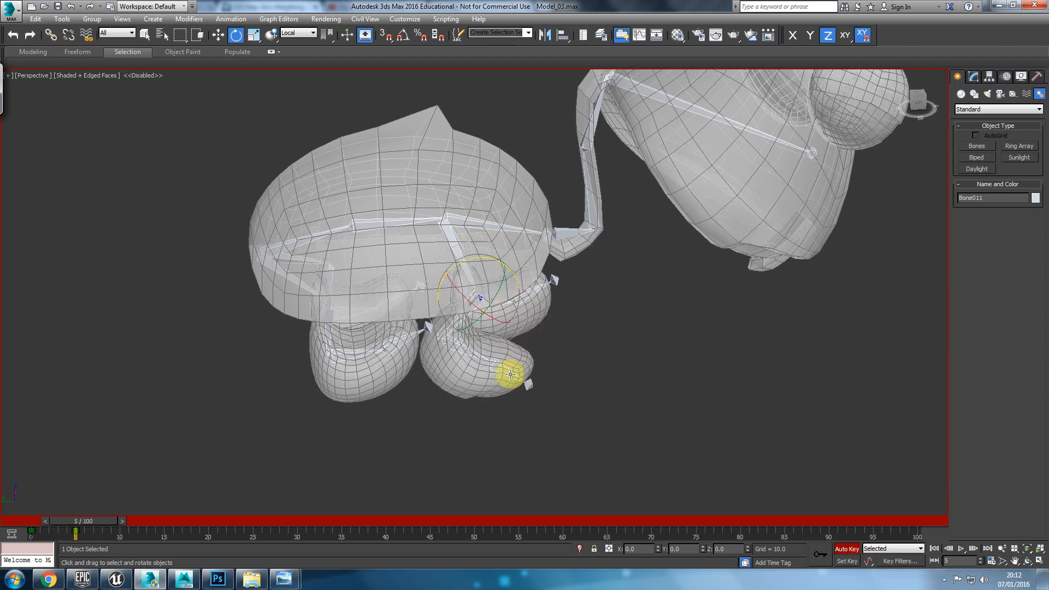
left_click_drag(467, 260, 455, 264)
left_click(520, 368)
left_click(519, 363)
left_click_drag(534, 333, 544, 342)
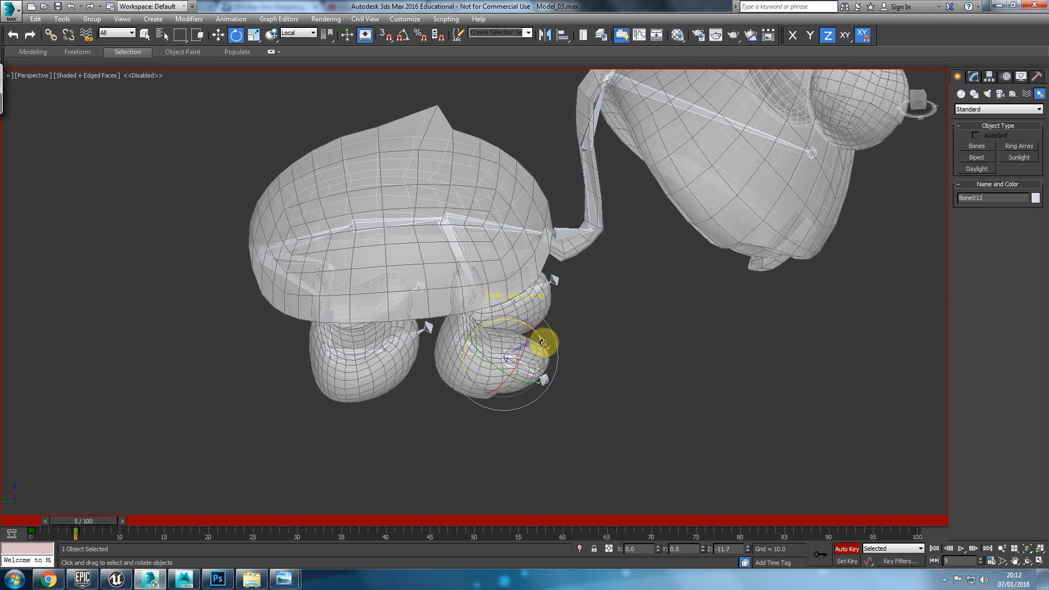
Rotate the near rear leg's bones at frame 5 so the foot tilts downward.
left_click(323, 330)
left_click_drag(351, 273, 384, 386)
left_click(362, 366)
middle_click_drag(259, 355, 410, 235, "alt")
Test-rotate the spine bones Bone002 and Bone003, reverting each rotation.
left_click(410, 235)
middle_click_drag(423, 284, 218, 279, "alt")
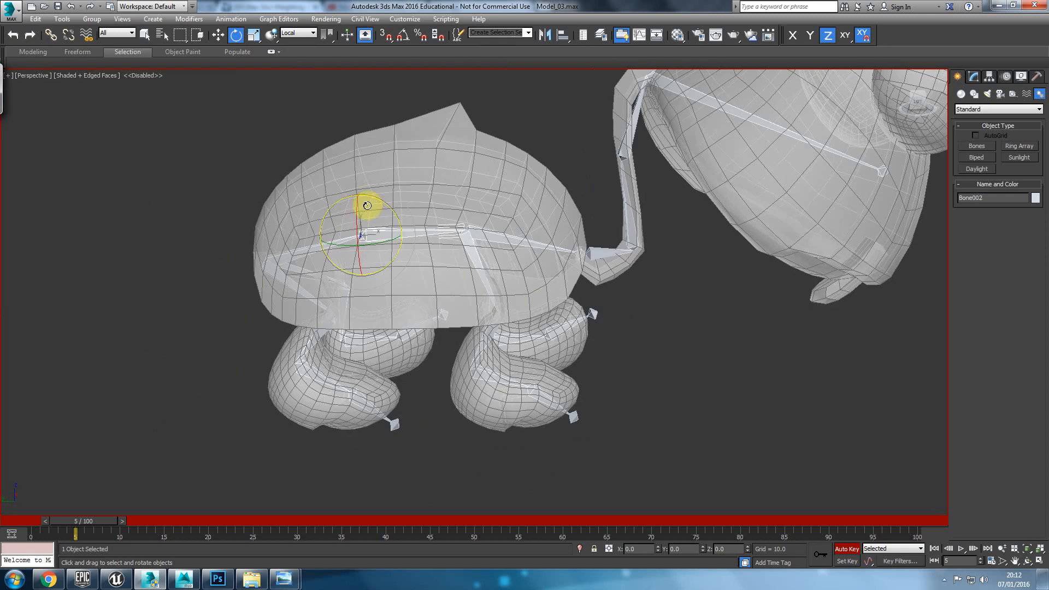
left_click_drag(393, 212, 350, 168)
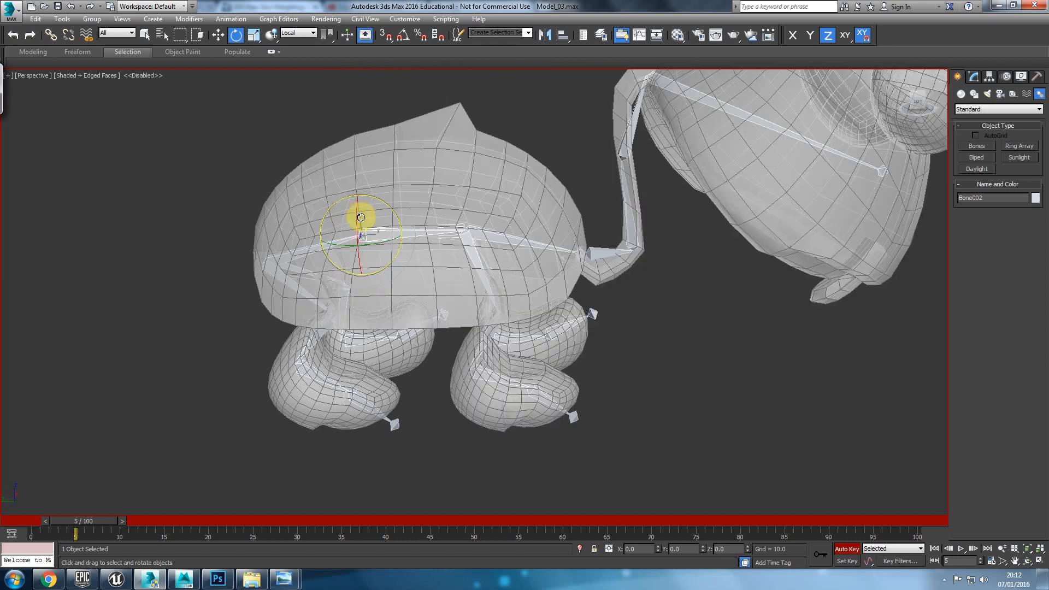
left_click_drag(293, 237, 325, 252)
right_click(325, 253)
left_click(490, 235)
left_click_drag(497, 211, 490, 238)
key("ctrl+z")
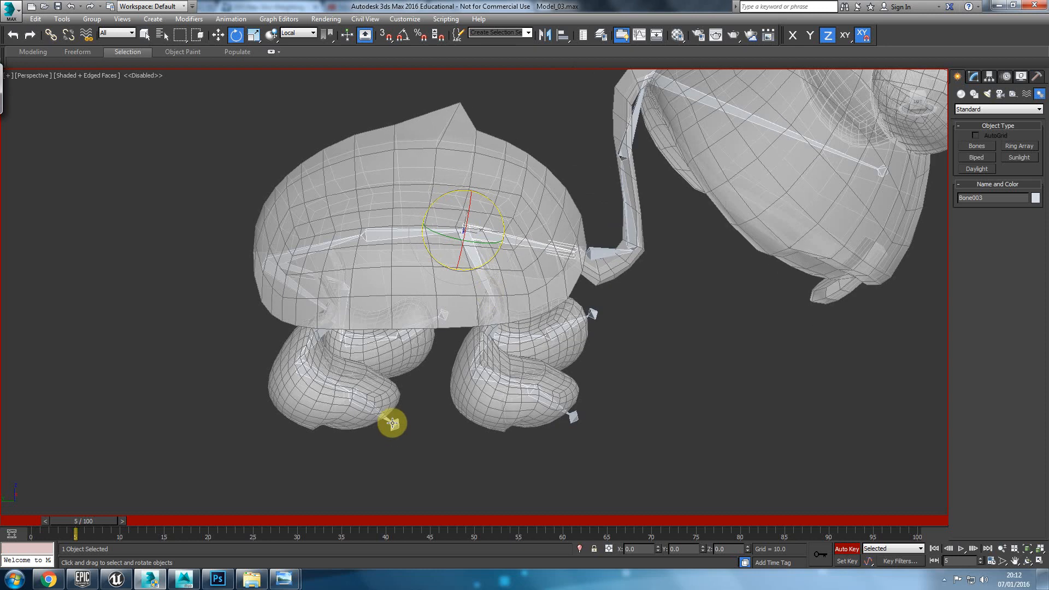
Turn off Auto Key and unfreeze the character mesh.
key("n")
left_click(428, 312)
right_click(684, 421)
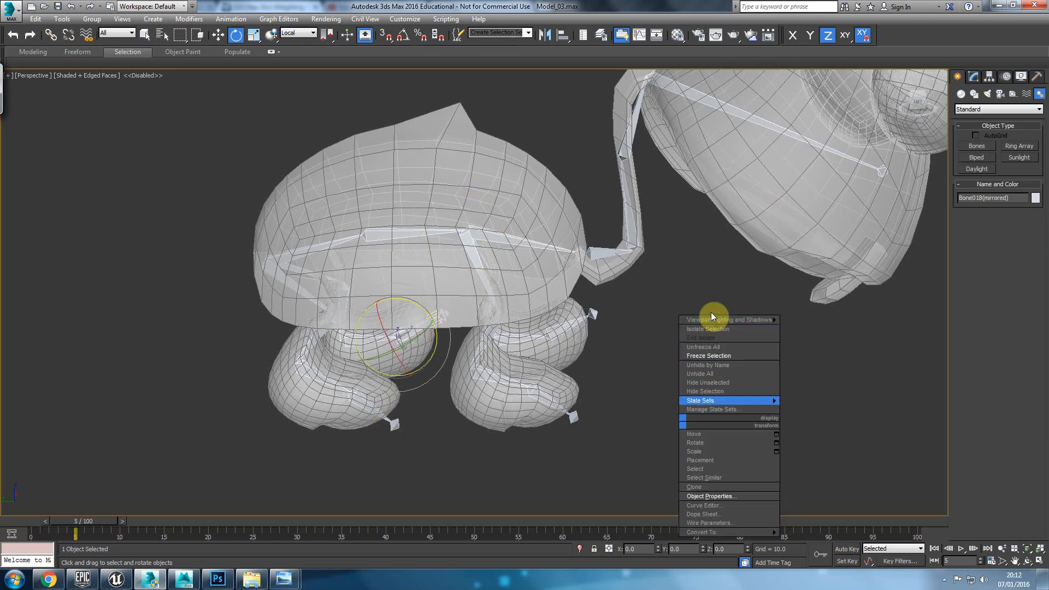
left_click(726, 354)
Select the mesh, enter Skin envelope editing and open the Weight Tool for the vertex spiking out of the back.
left_click(761, 218)
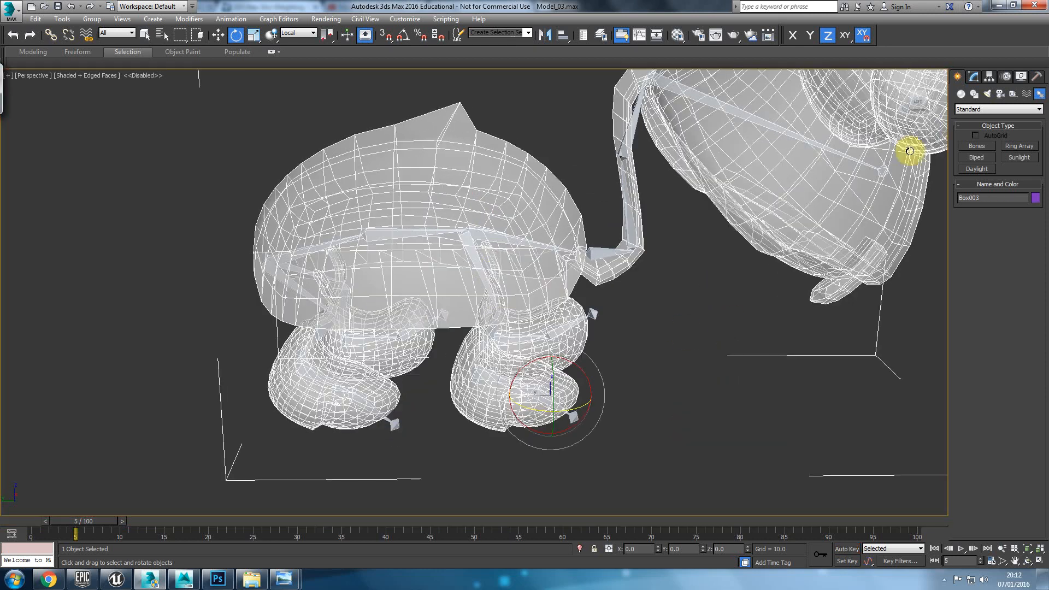
left_click(974, 77)
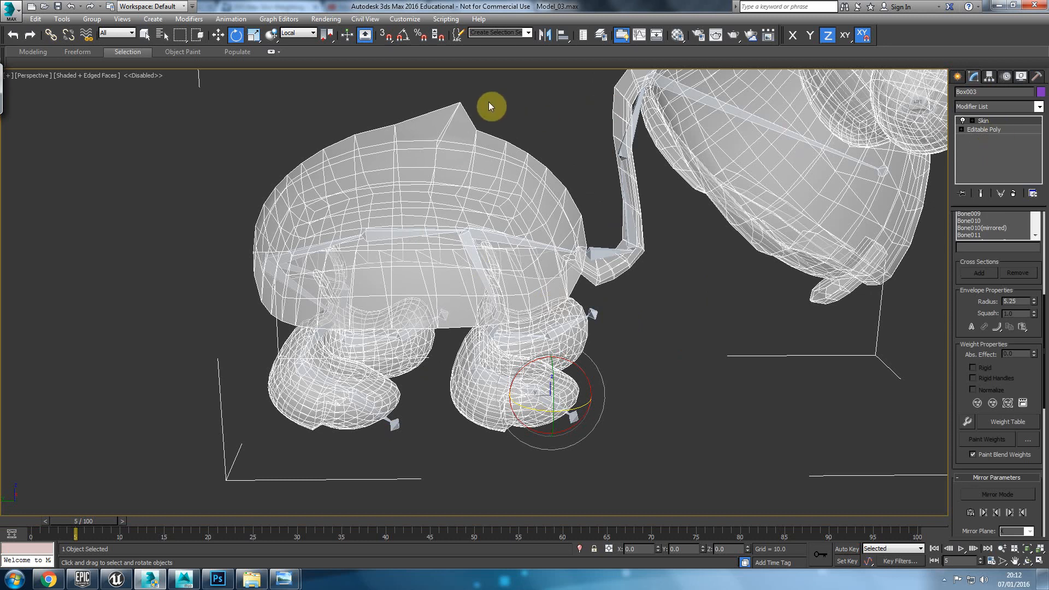
left_click_drag(978, 312, 970, 384)
key("1")
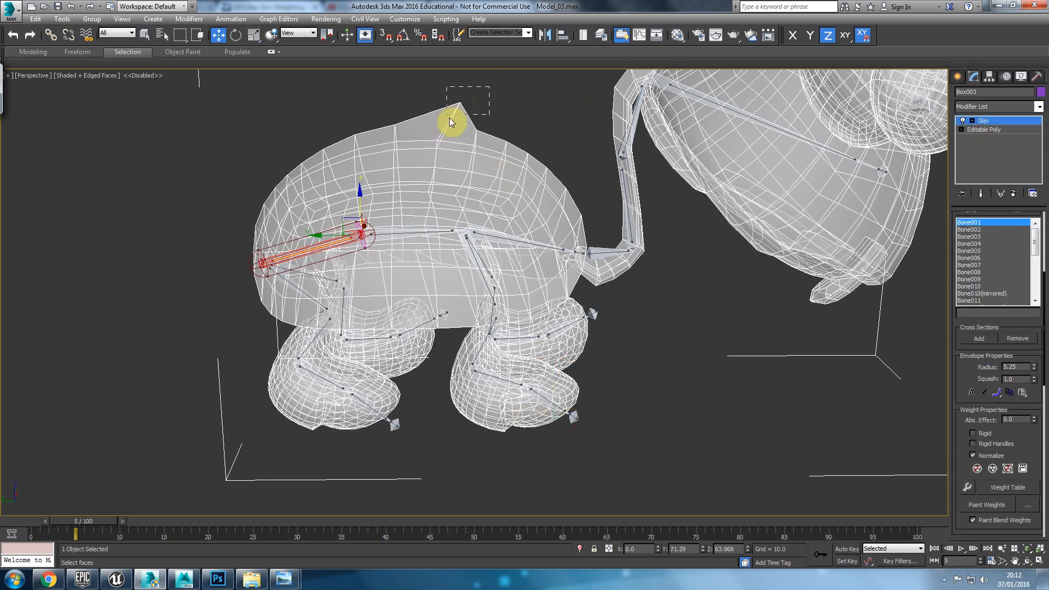
left_click(966, 486)
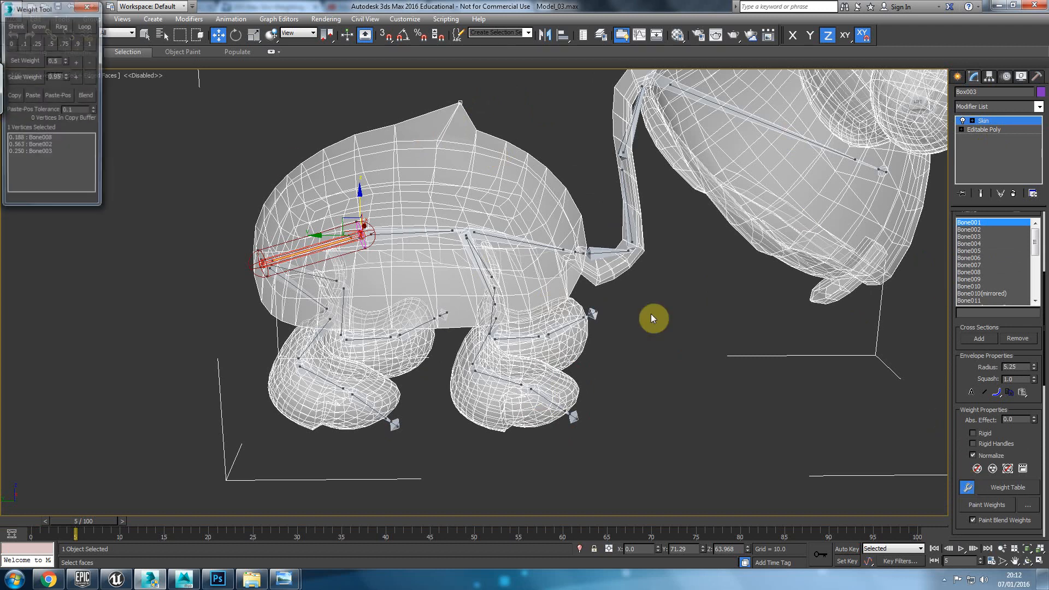
Set the spiking back vertex's Bone008 weight to 0.
left_click(33, 139)
middle_click_drag(430, 176, 385, 202)
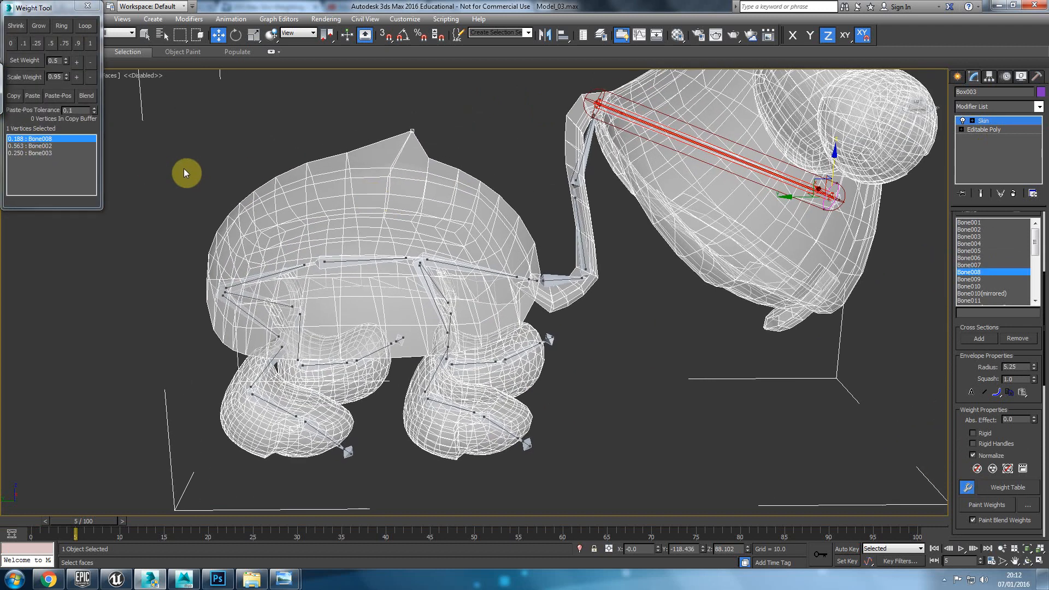
left_click(48, 147)
left_click(48, 153)
left_click(32, 138)
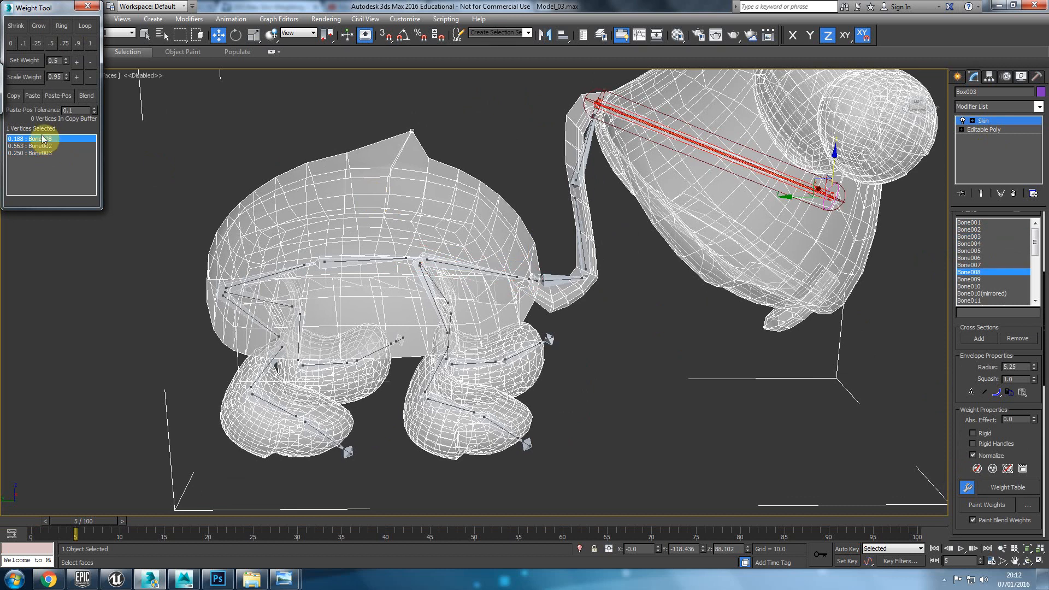
left_click(11, 43)
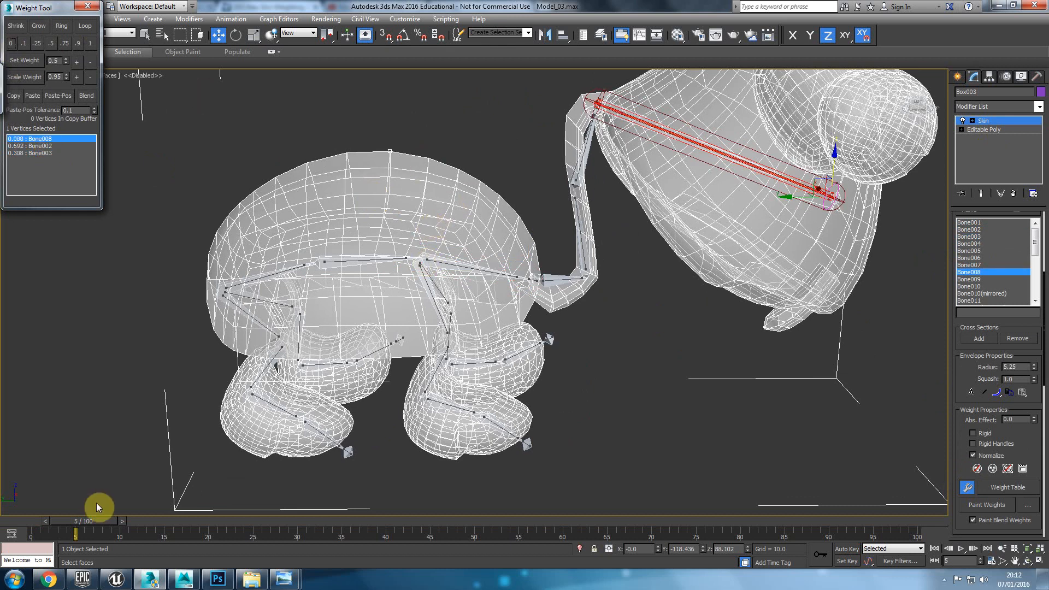
Scrub the timeline between the posed frames and frame 0 while examining the undersides of the feet for deformation problems.
mouse_move(98, 523)
left_mouse_down()
mouse_move(80, 533)
mouse_move(99, 535)
mouse_move(68, 535)
mouse_move(96, 533)
left_mouse_up()
middle_click_drag(306, 414, 268, 336)
middle_click_drag(410, 346, 398, 295)
scroll(398, 361, "up", 5)
mouse_move(398, 365)
middle_mouse_down("alt")
mouse_move(408, 307)
mouse_move(405, 377)
middle_mouse_up("alt")
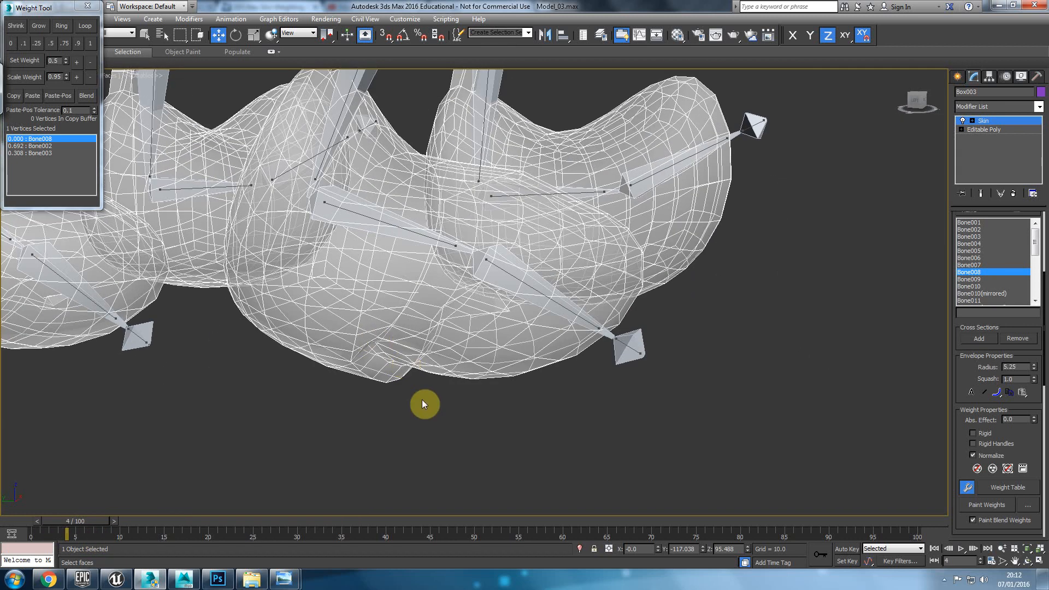
scroll(421, 396, "down", 5)
scroll(422, 340, "up", 3)
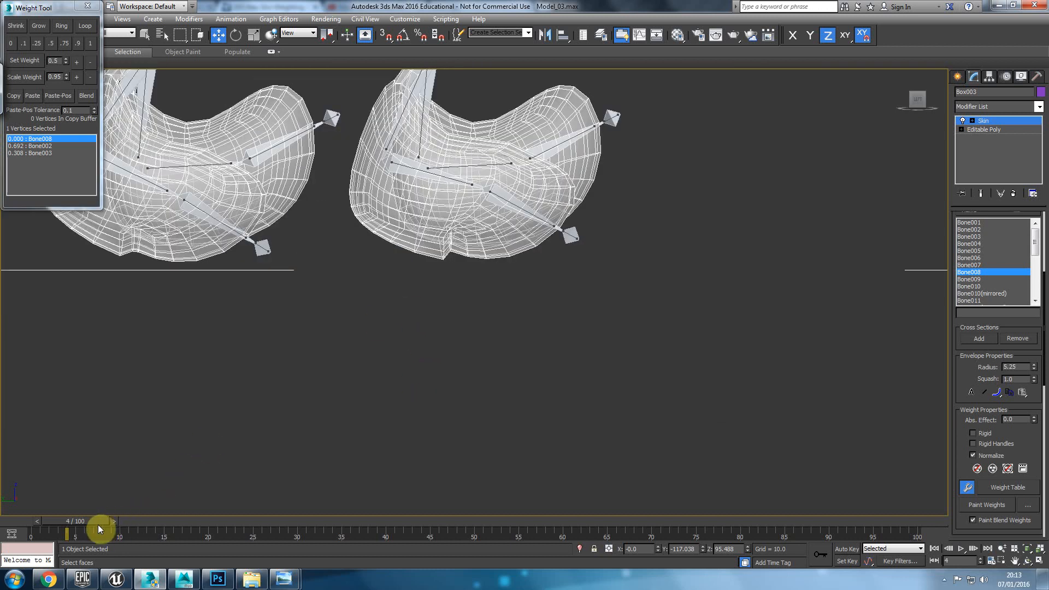
left_click_drag(99, 524, 64, 524)
Return to the perspective view and select Bone012's envelope inside the near front foot.
left_click_drag(986, 366, 983, 475)
key("p")
middle_click_drag(604, 267, 494, 323)
middle_click_drag(525, 212, 524, 304)
scroll(505, 251, "up", 3)
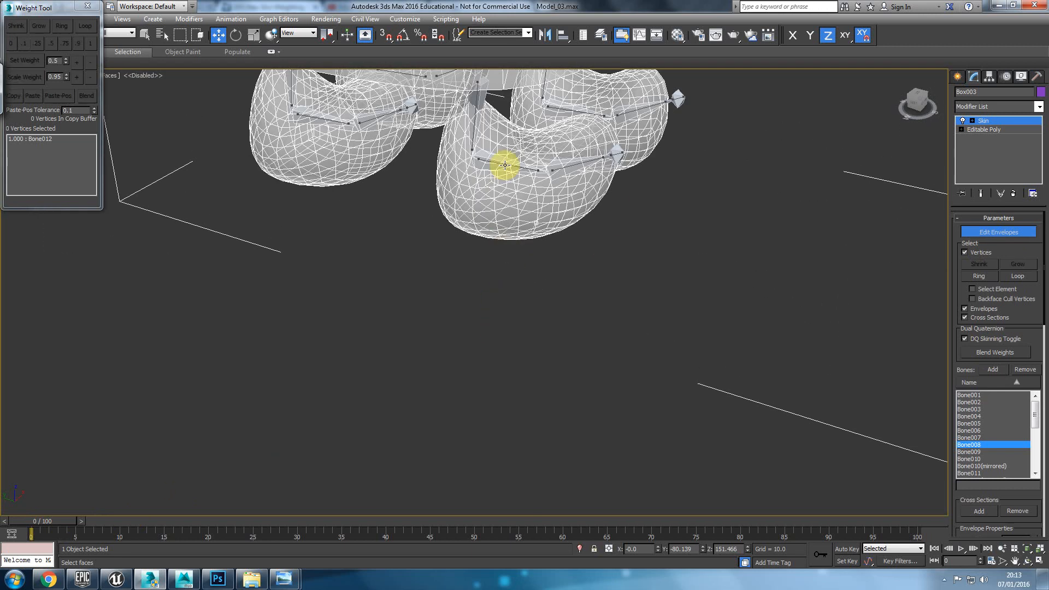
left_click(505, 165)
middle_click_drag(493, 213, 457, 285)
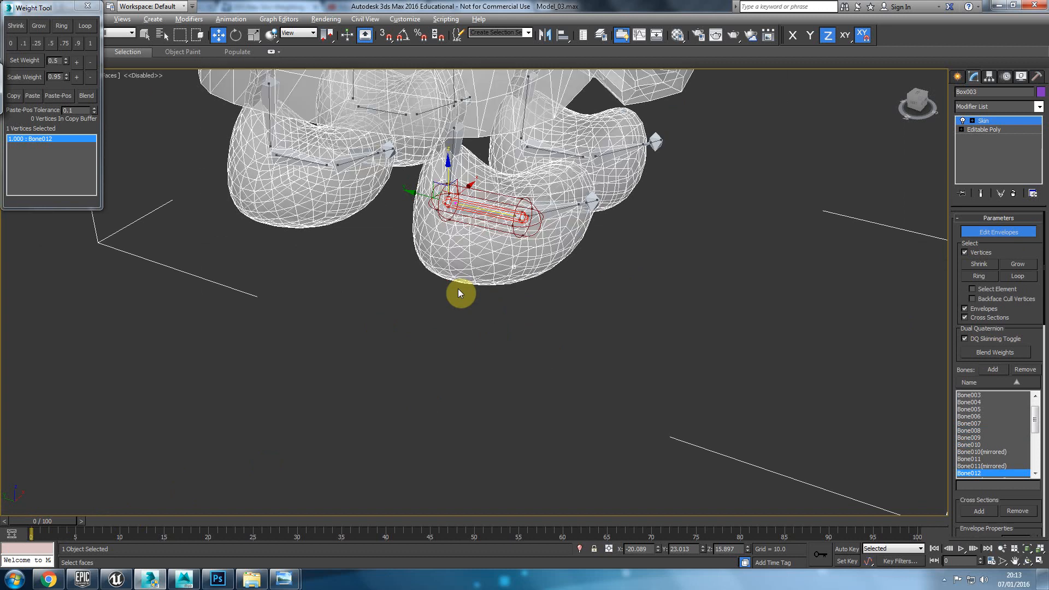
Leave envelope editing, deselect the mesh and turn off the edged faces display.
left_click(953, 79)
left_click(878, 181)
middle_click_drag(631, 335, 602, 471)
key("F4")
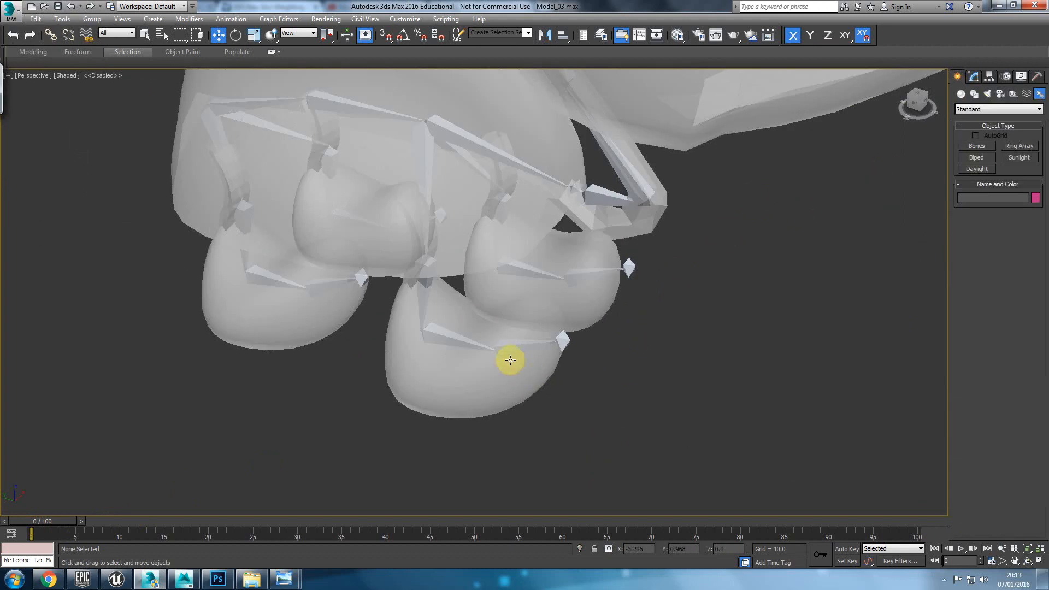
Select the character mesh and assign it the 02 - Default material from the Material Editor.
left_click(484, 220)
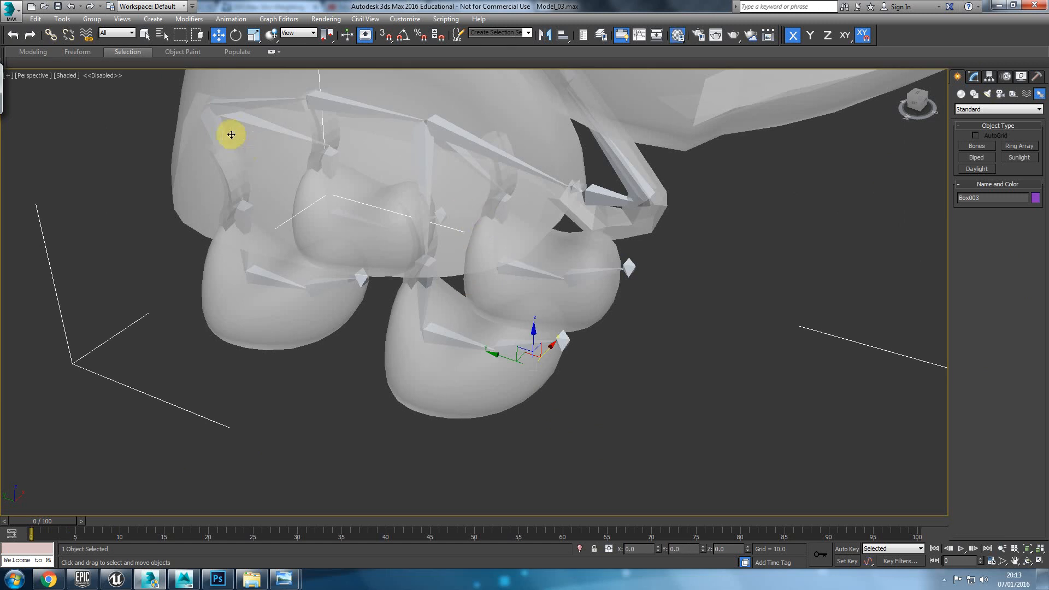
key("m")
left_click_drag(215, 107, 484, 201)
left_click_drag(234, 113, 453, 396)
left_click(323, 100)
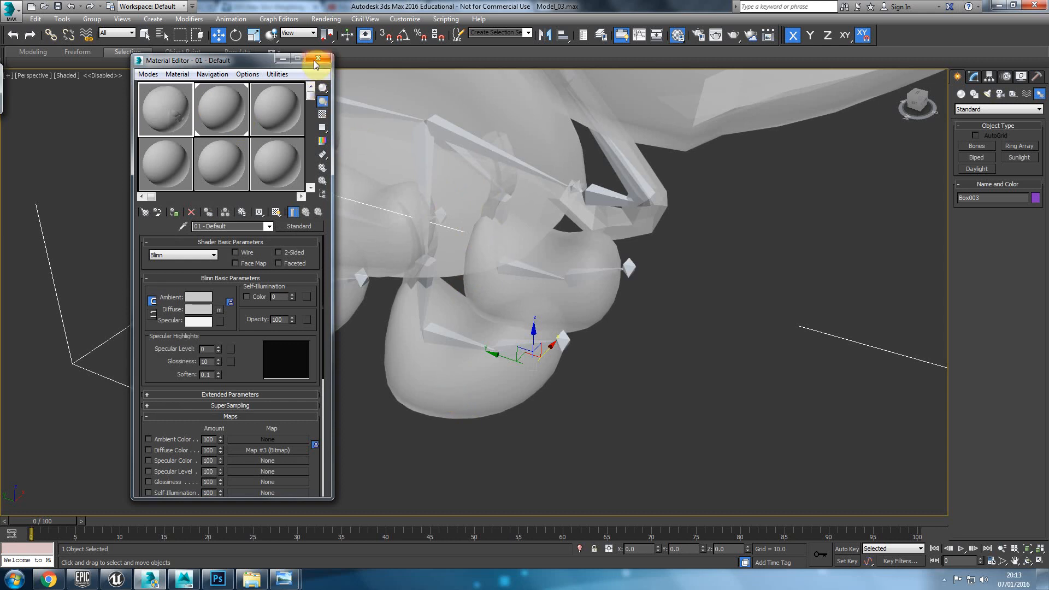
Try an opacity of 0 on the 01 - Default material and return it to 100.
right_click(293, 323)
right_click(292, 320)
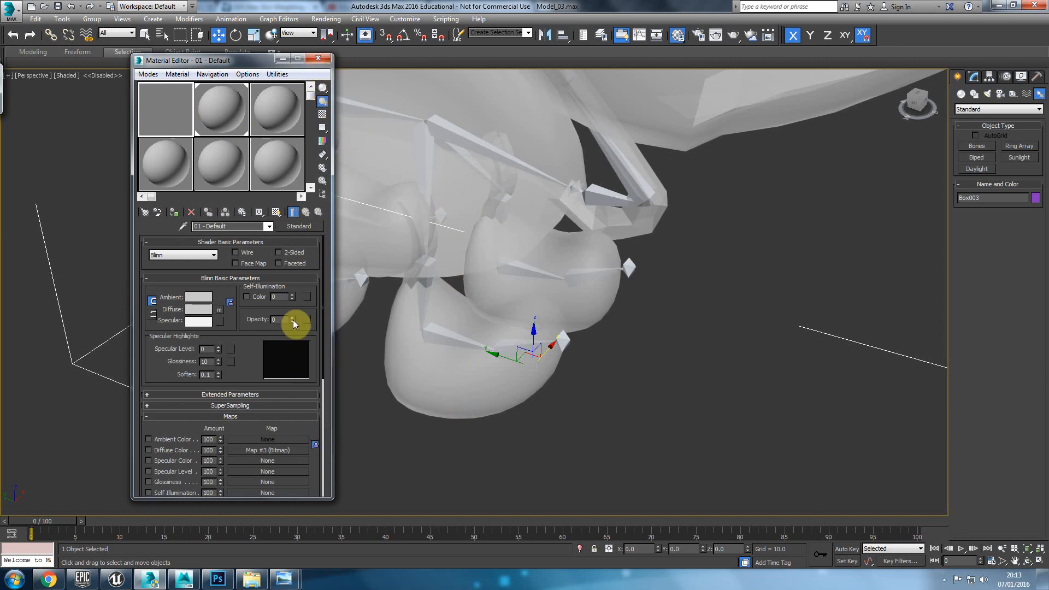
left_click_drag(293, 318, 287, 142)
Set the opacity of the 02 - Default material to 0.
left_click(229, 110)
double_click(230, 111)
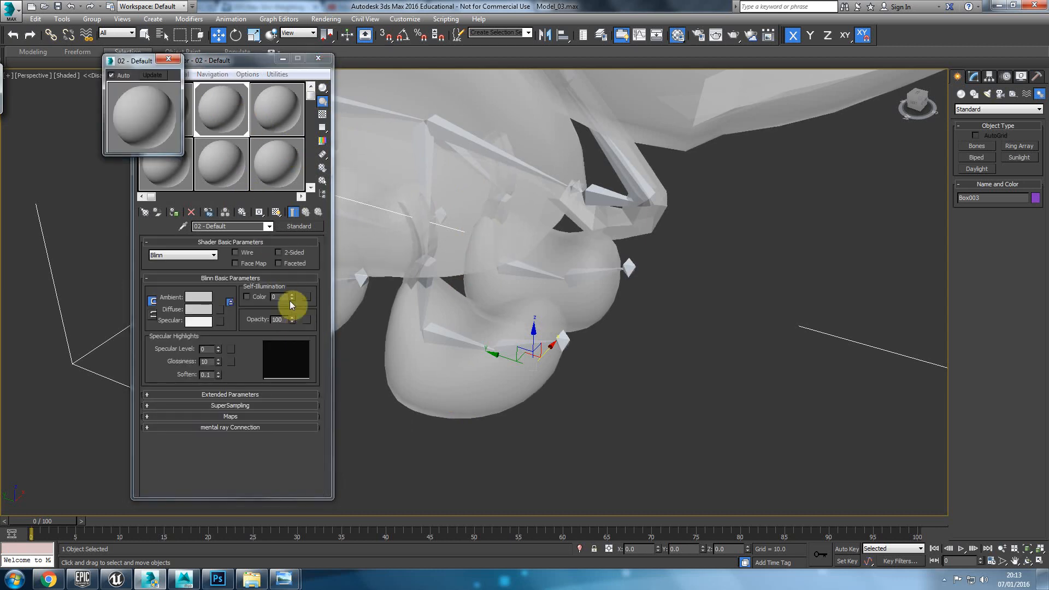
left_click(170, 64)
right_click(294, 319)
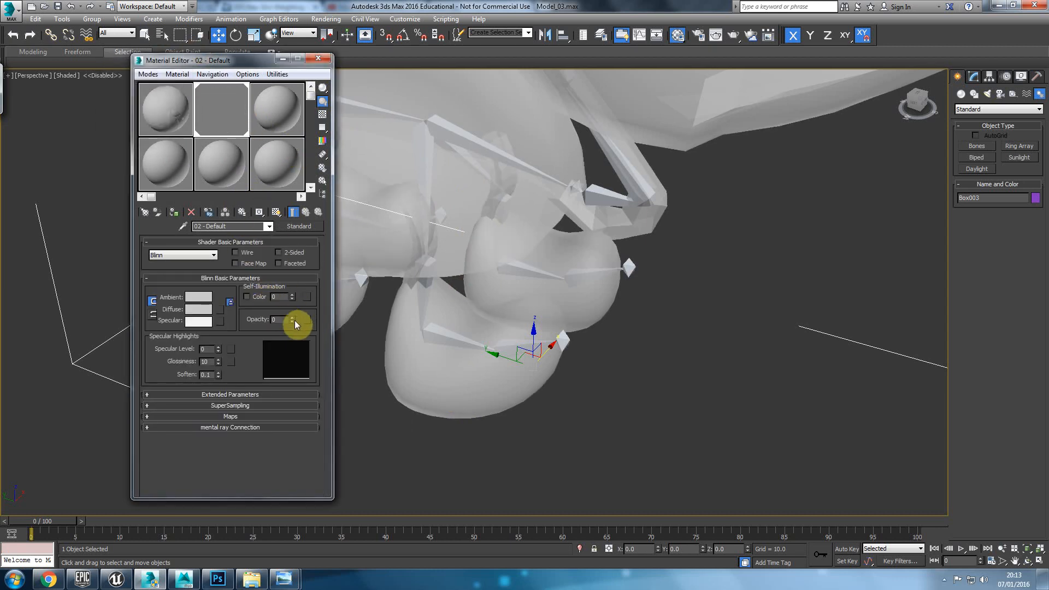
left_click_drag(294, 320, 292, 163)
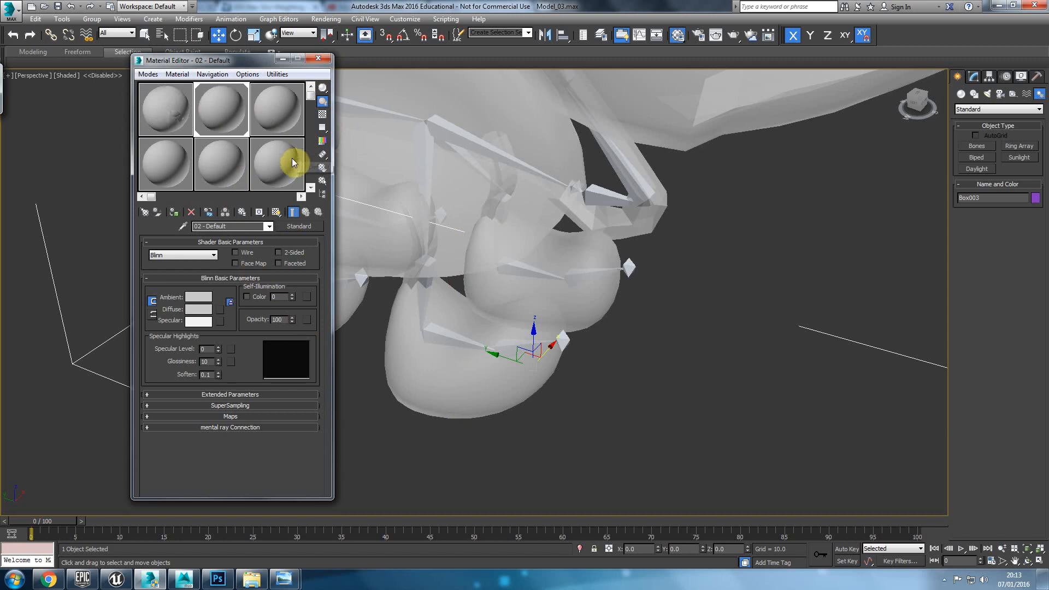
right_click(293, 320)
middle_click_drag(475, 278, 335, 371, "alt")
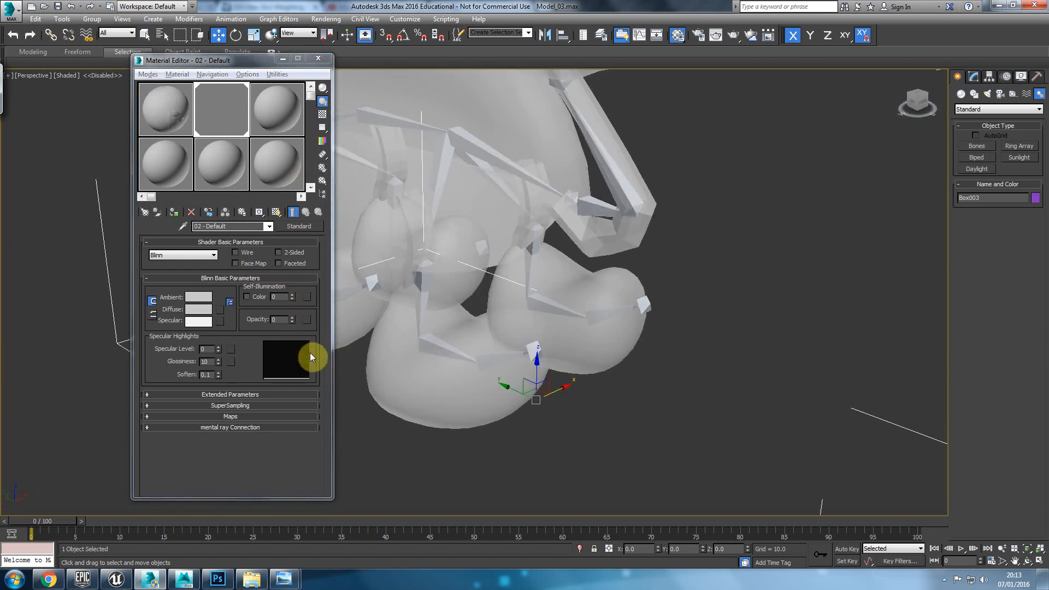
Set the opacity of the 02 - Default material to 100 and close the Material Editor.
left_click(293, 321)
left_click_drag(291, 320, 300, 68)
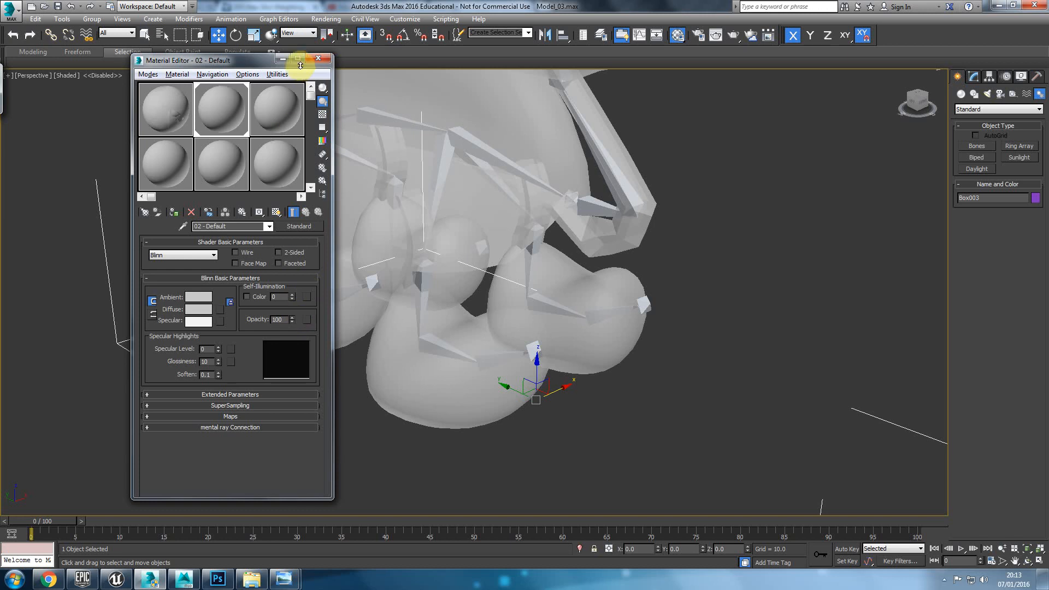
left_click(326, 60)
Try to move the character mesh sideways and undo the move.
scroll(527, 299, "down", 4)
middle_click_drag(527, 299, 538, 351, "alt")
left_click_drag(552, 351, 208, 346)
key("ctrl+z")
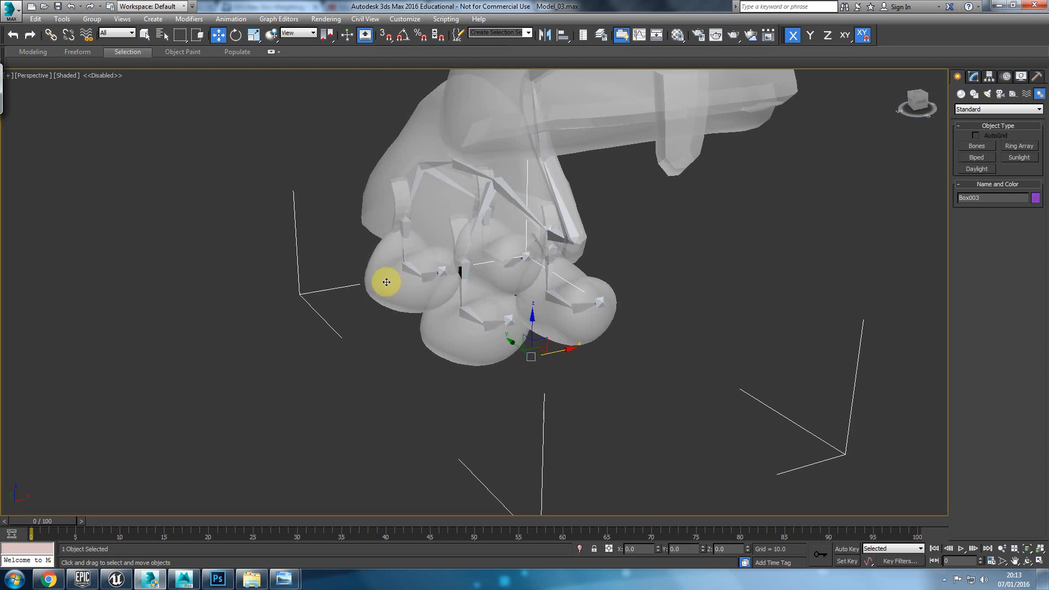
Turn off the see-through display of the character mesh and view the feet from the side.
middle_click_drag(436, 391, 386, 485)
scroll(387, 485, "down", 3)
middle_click_drag(402, 359, 449, 317, "alt")
scroll(449, 318, "up", 3)
scroll(449, 317, "up", 2)
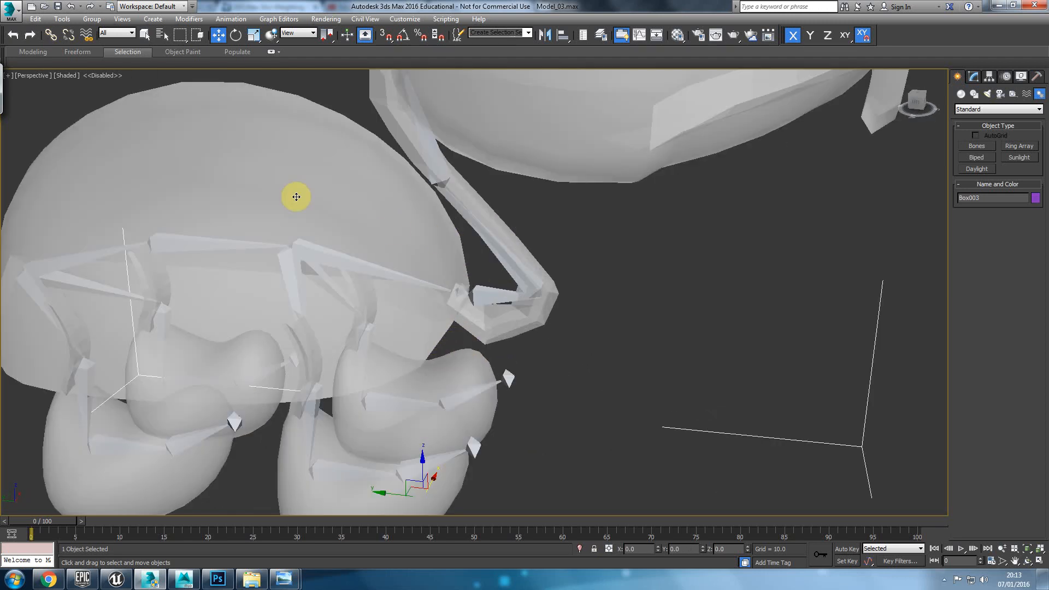
middle_click_drag(539, 304, 649, 235, "alt")
middle_click_drag(666, 284, 805, 181, "alt")
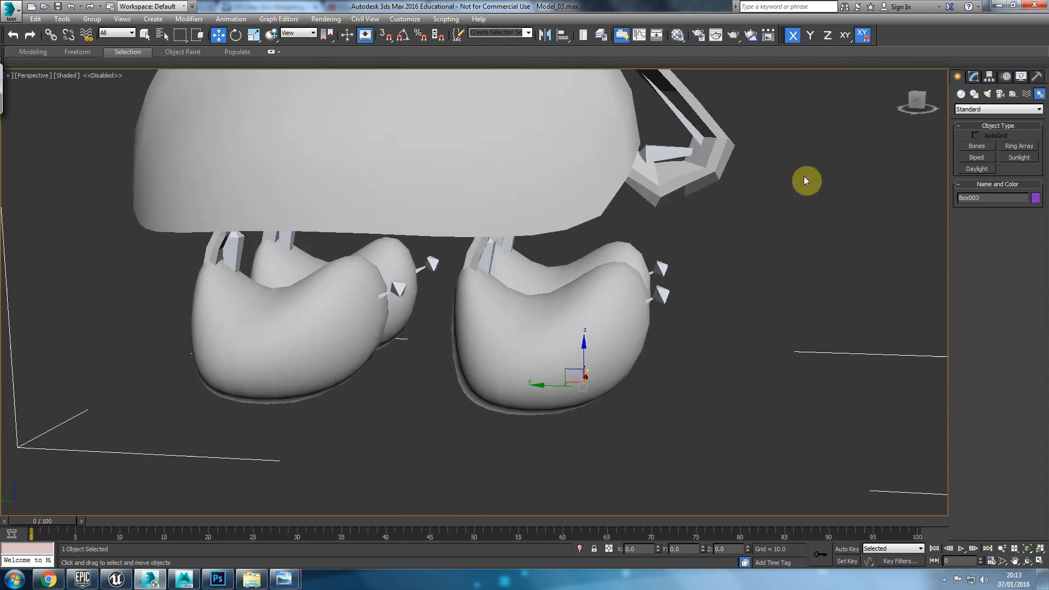
Move the timeline to frame 5, enter envelope editing on the mesh's Skin modifier and show edged faces.
left_click(974, 76)
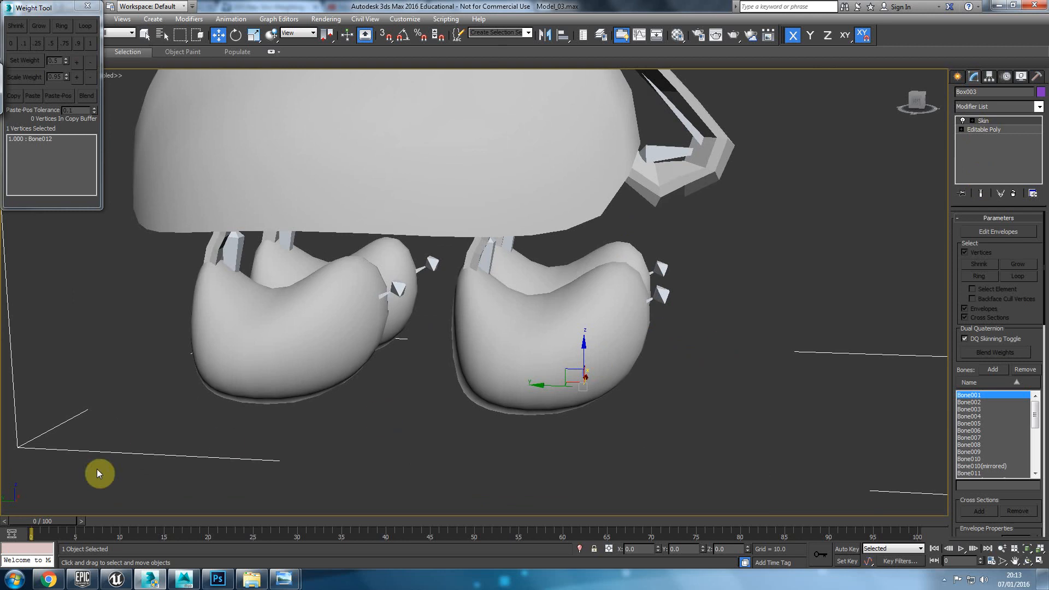
left_click_drag(40, 523, 80, 521)
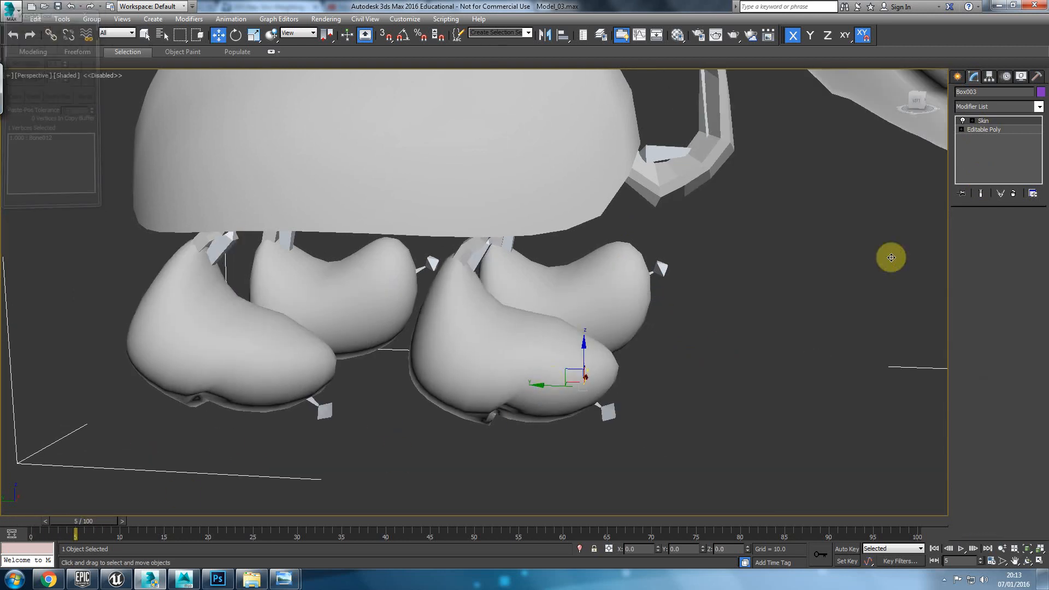
left_click(991, 232)
key("F3")
key("F3")
key("F4")
Select the Bone013 envelope in the toe of the front foot and return the timeline to frame 0.
middle_click_drag(541, 404, 515, 385)
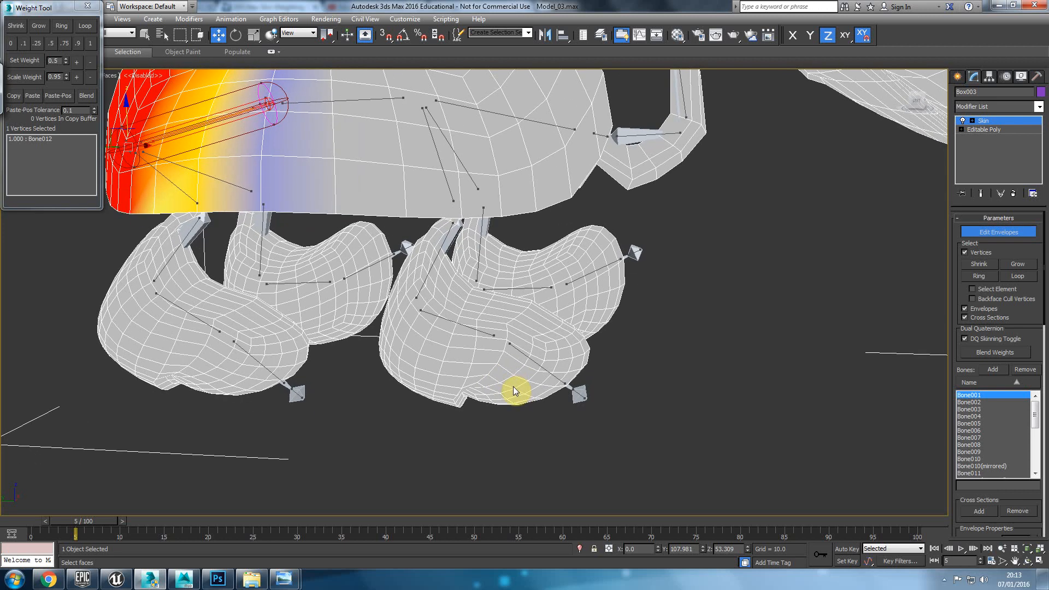
middle_click_drag(451, 381, 431, 308)
left_click(503, 327)
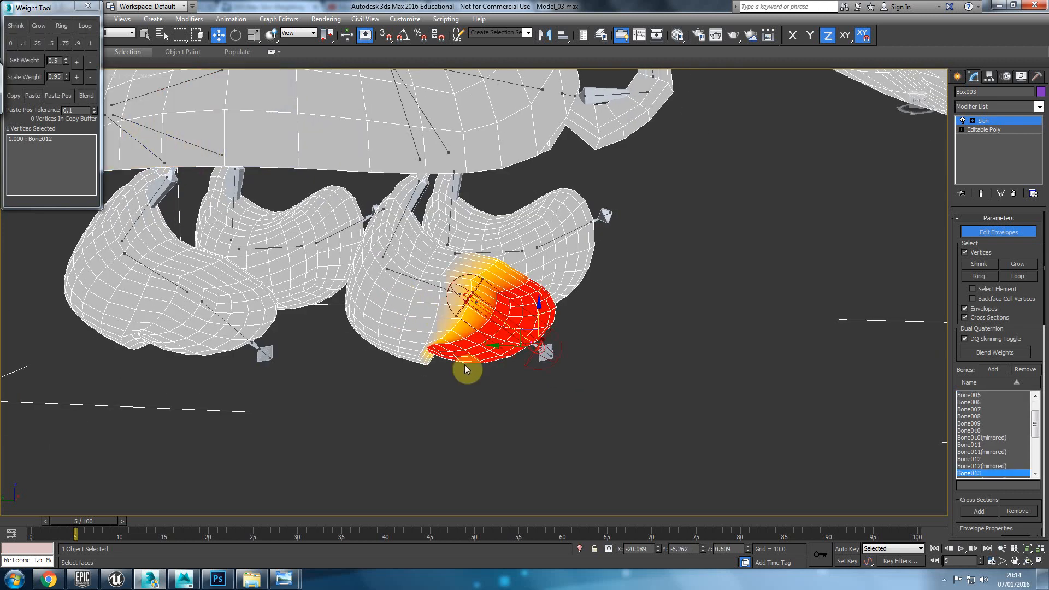
scroll(453, 363, "up", 3)
middle_click_drag(447, 358, 421, 362)
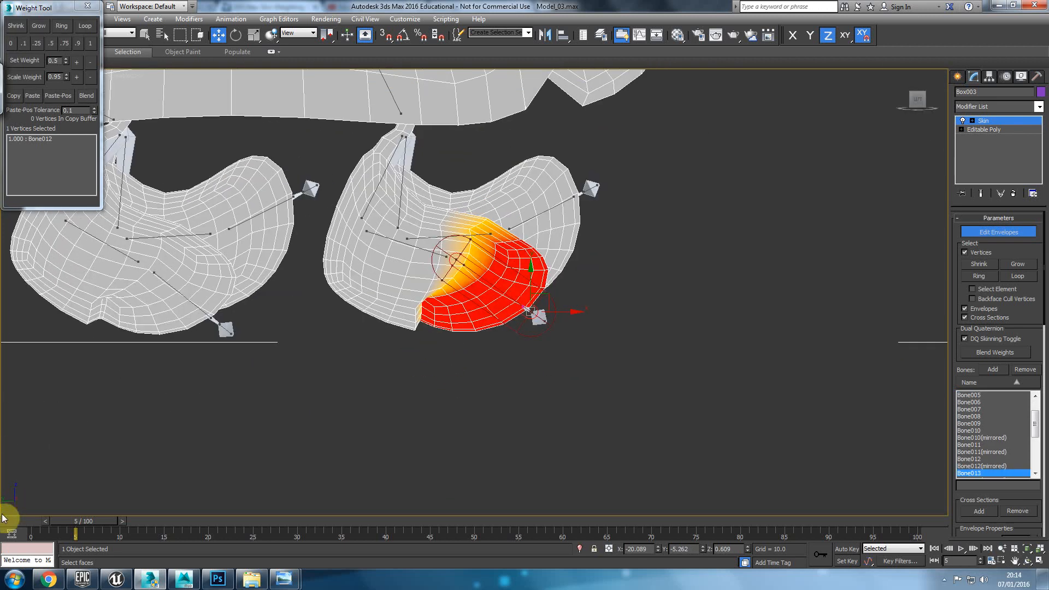
left_click_drag(83, 523, 31, 523)
Select the vertex loop just behind Bone013's weighted area on the front foot and set its weight to 0.25.
middle_click_drag(463, 361, 407, 395)
scroll(406, 396, "up", 2)
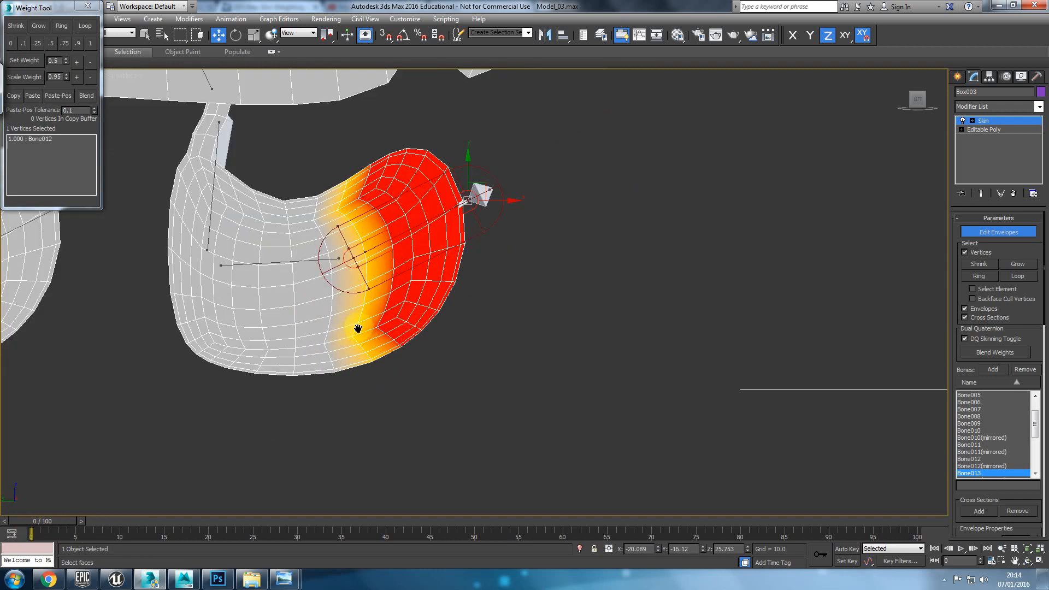
middle_click_drag(328, 318, 333, 321)
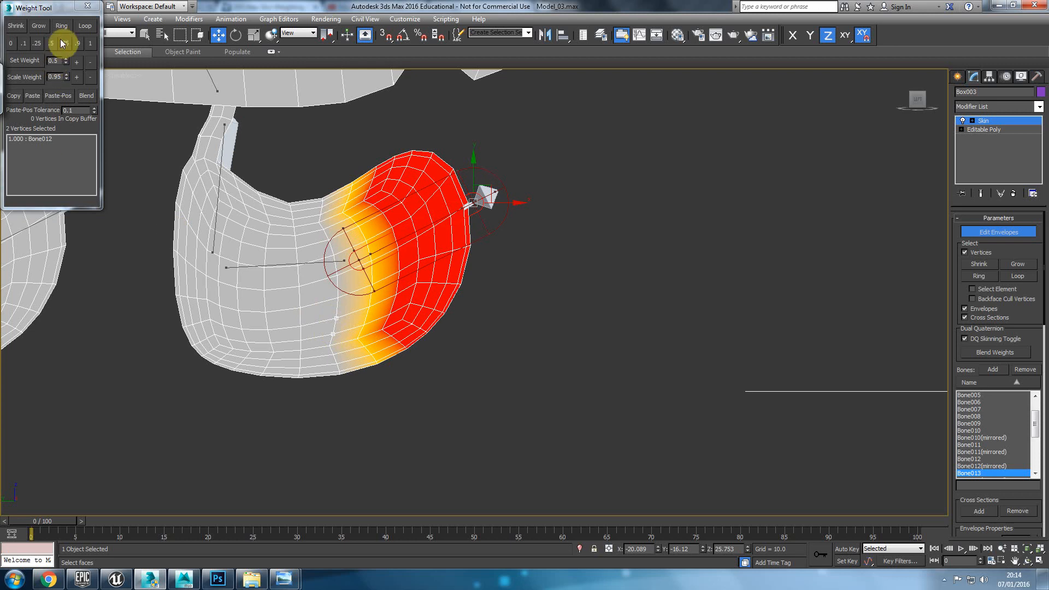
left_click(80, 29)
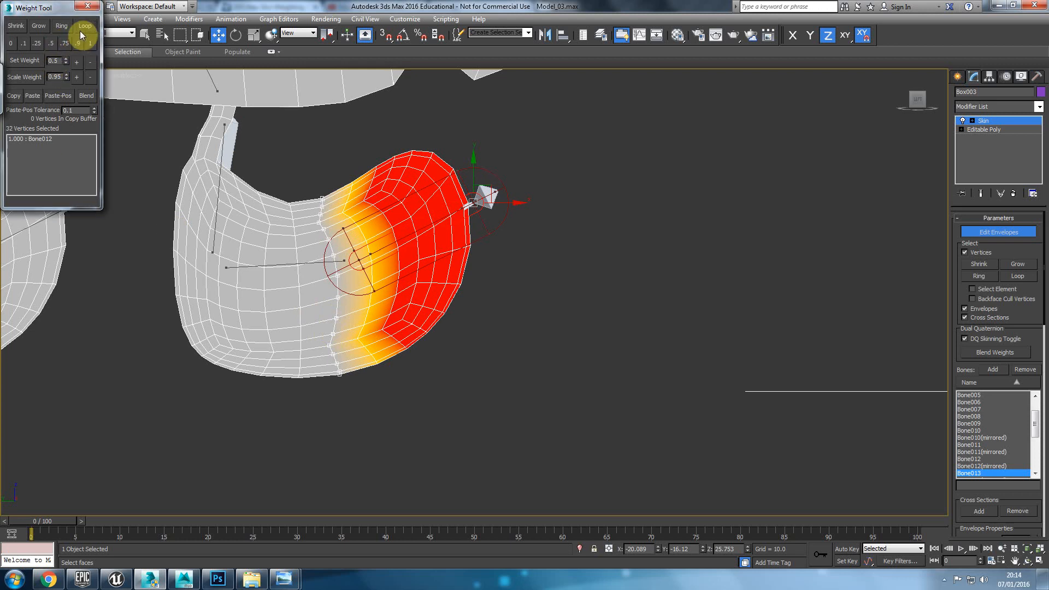
left_click(35, 42)
Select the next vertex loop toward the heel of the front foot and set its Bone013 weight to 0.1.
left_click(299, 285)
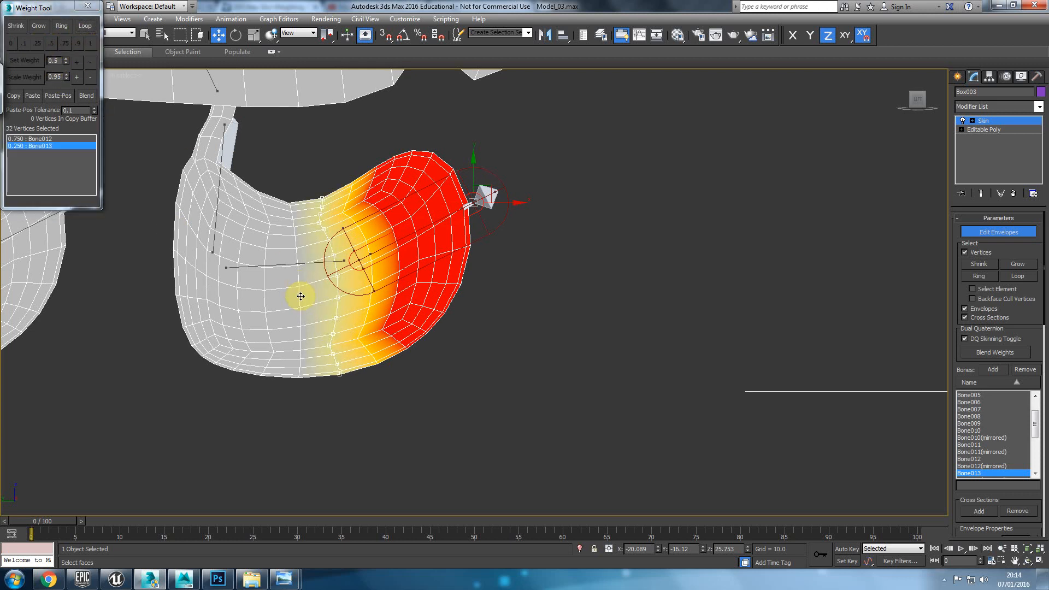
left_click(84, 28)
left_click(23, 44)
left_click_drag(72, 523, 49, 519)
key("w")
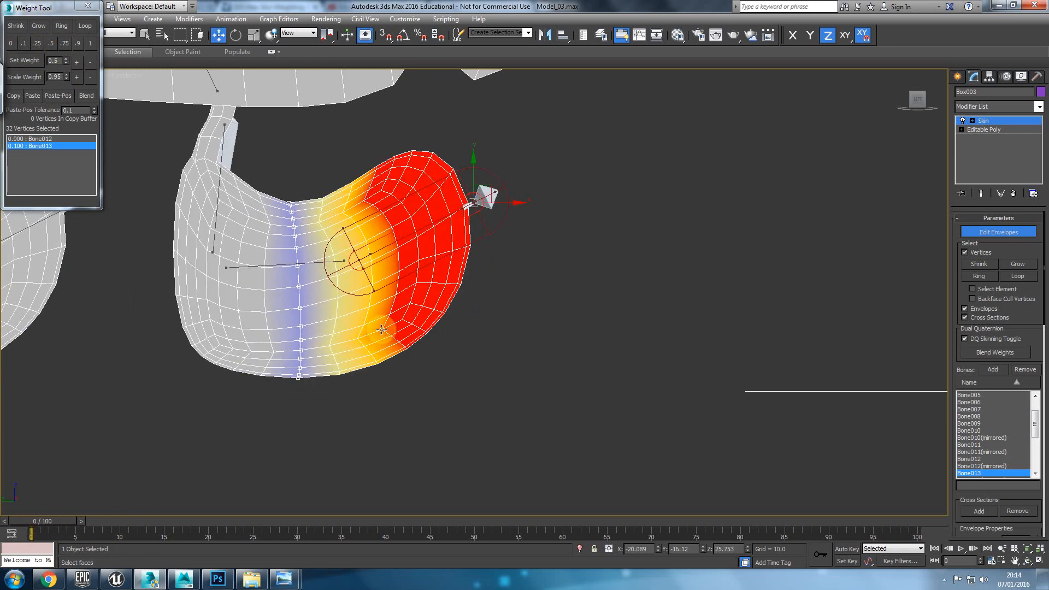
Select the vertex loop at the edge of Bone013's fully weighted area and give it a Bone012 weight of 0.25.
left_click(382, 330)
left_click(77, 28)
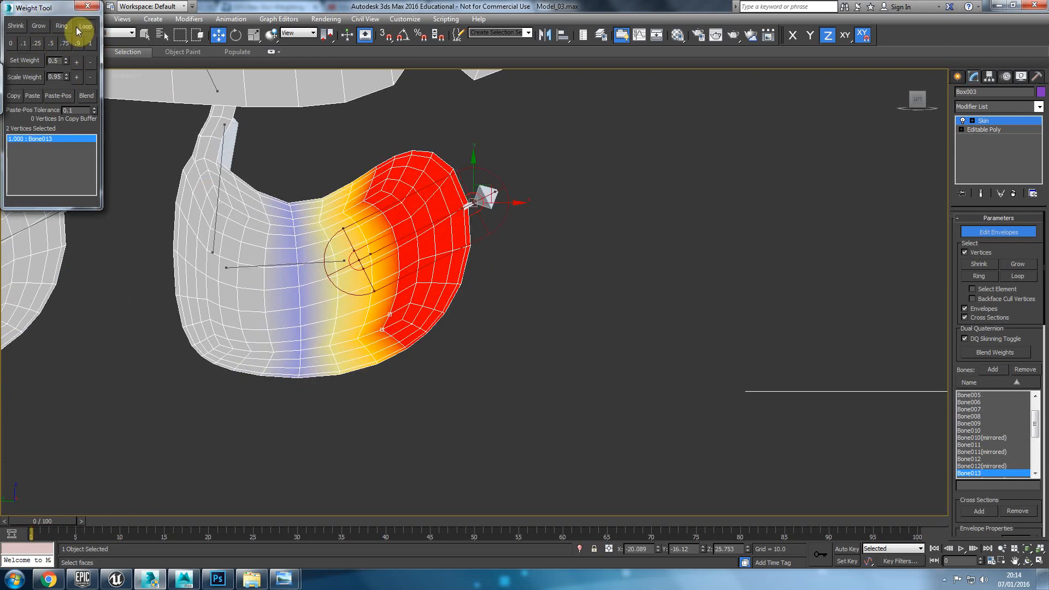
left_click(289, 263)
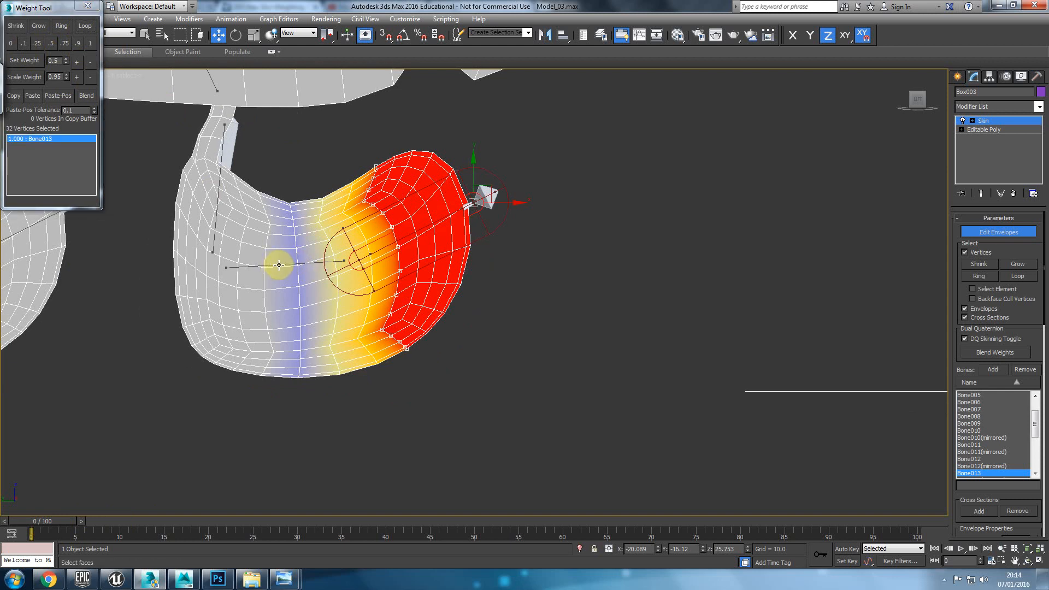
left_click(282, 264)
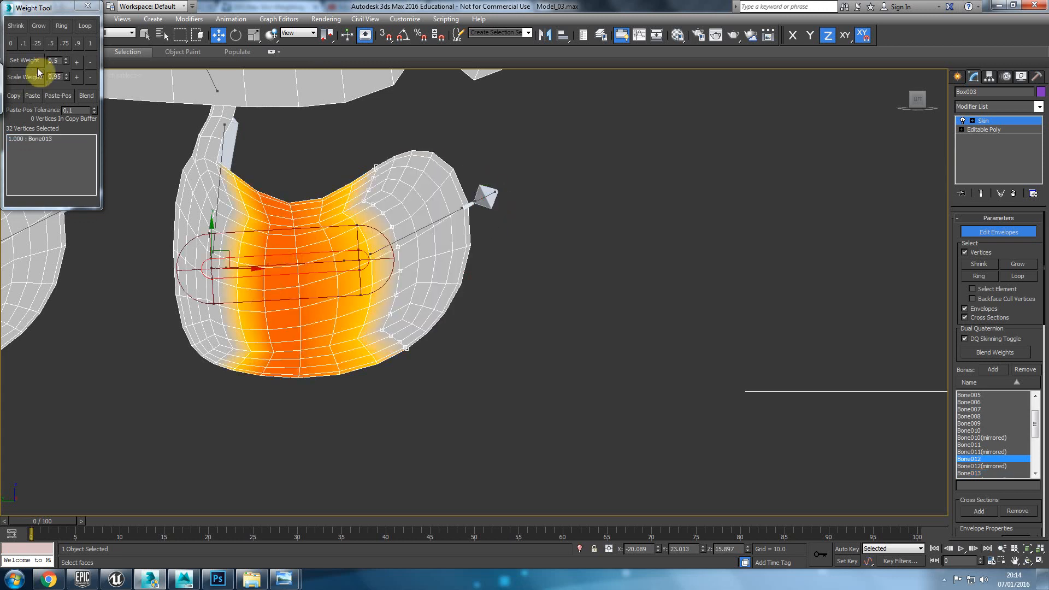
left_click(32, 43)
left_click_drag(66, 521, 117, 519)
right_click(116, 518)
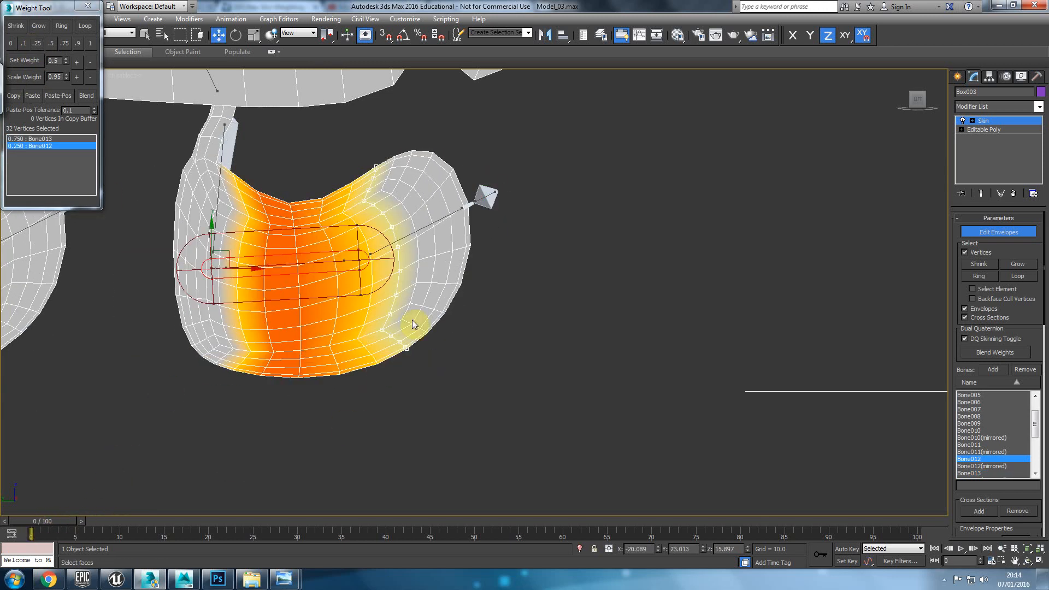
Give the next vertex loop toward the toe, including its upper section, a Bone012 weight of 0.1.
left_click(410, 304)
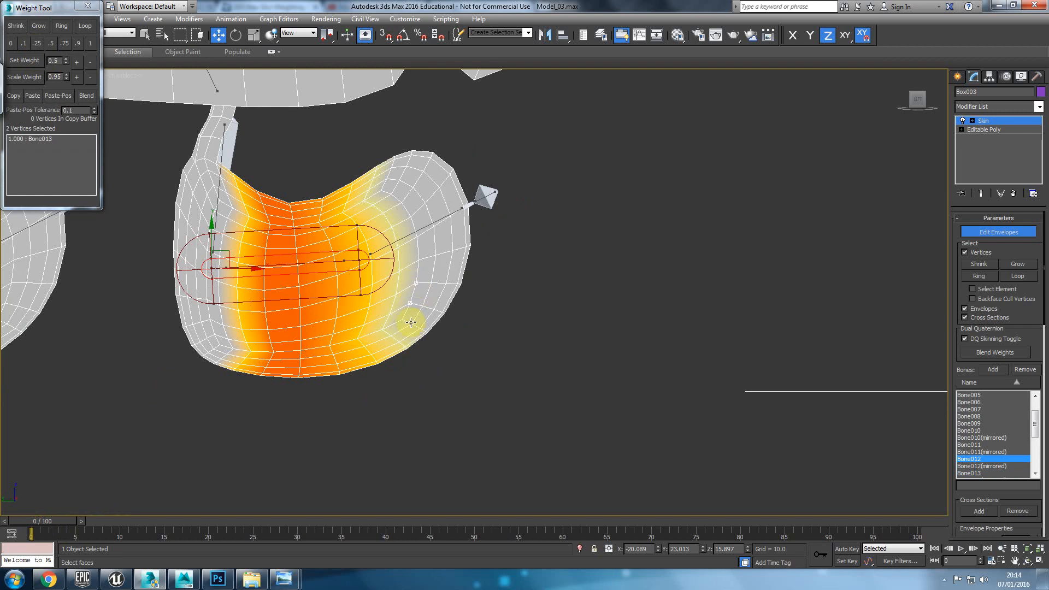
left_click(84, 26)
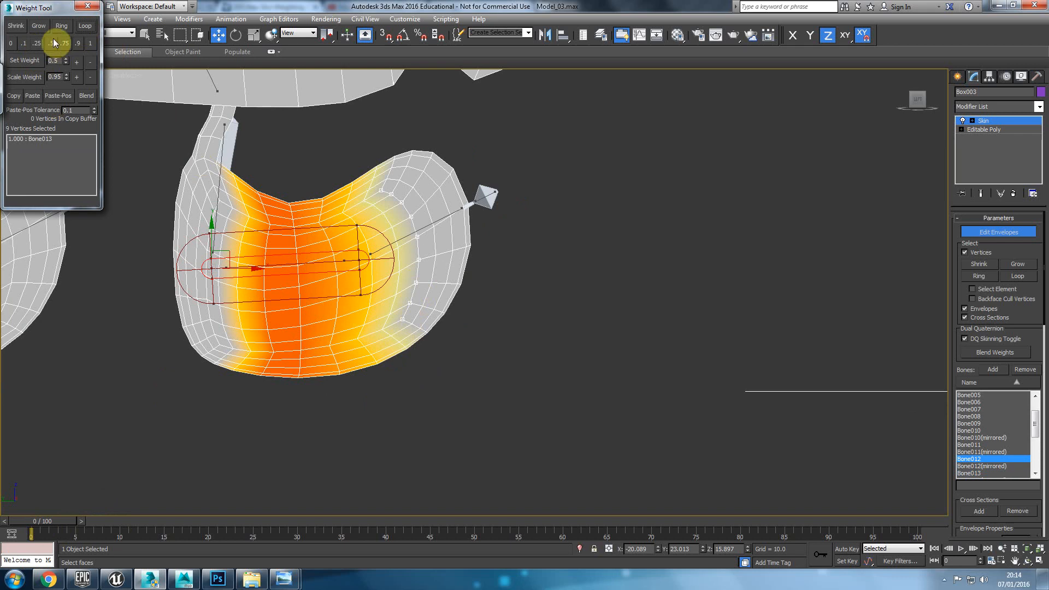
left_click(24, 43)
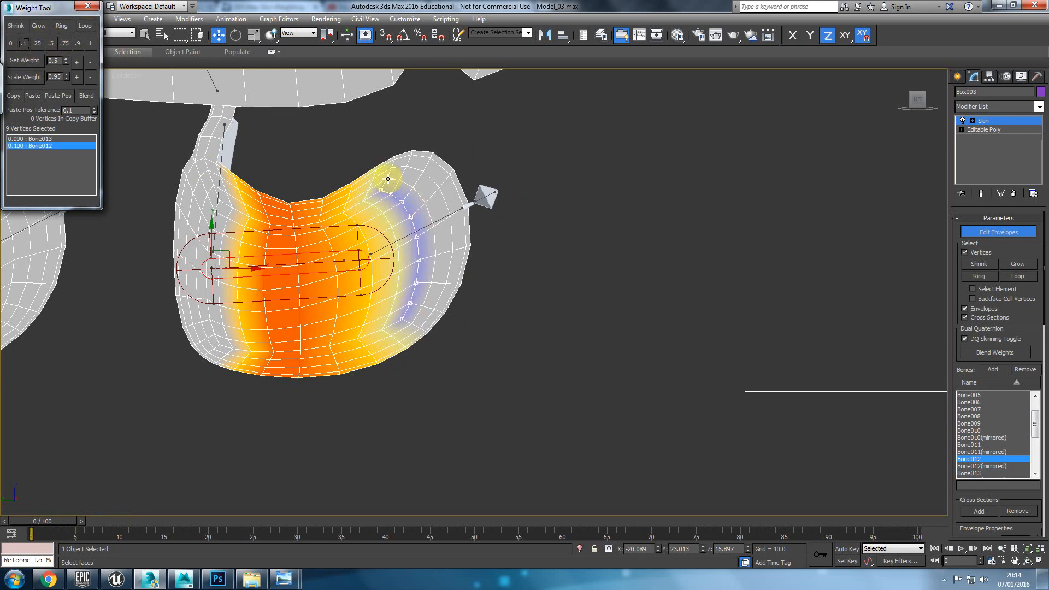
left_click(390, 169)
left_click(86, 28)
left_click(23, 43)
Complete the toe-side loop by giving its underside and far-side vertices a Bone012 weight of 0.1.
left_click_drag(407, 318, 423, 331)
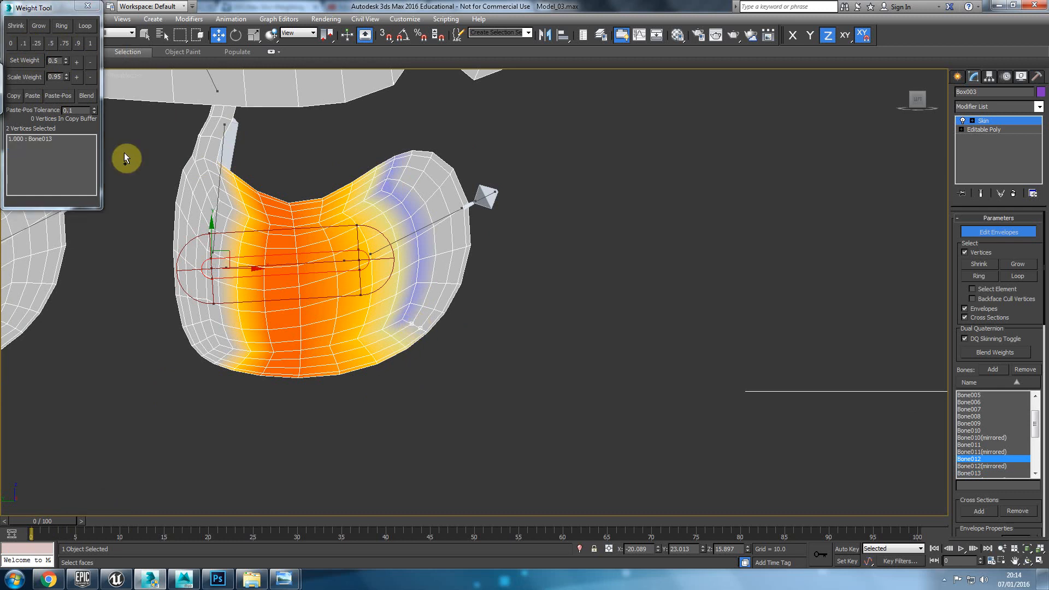
left_click(86, 27)
scroll(339, 278, "down", 3)
middle_click_drag(339, 278, 260, 335, "alt")
scroll(260, 335, "up", 5)
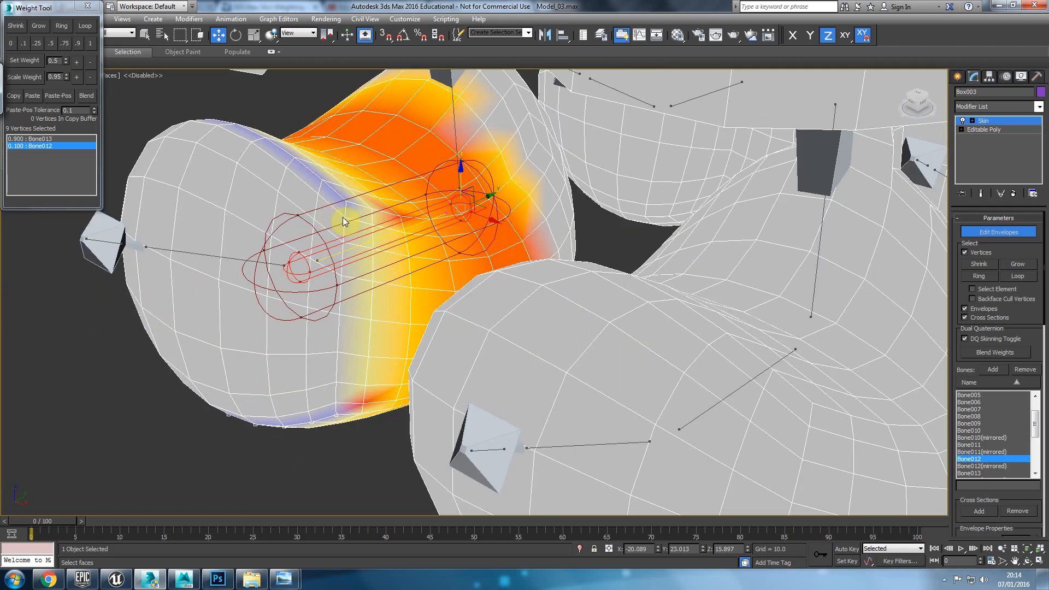
left_click(345, 229)
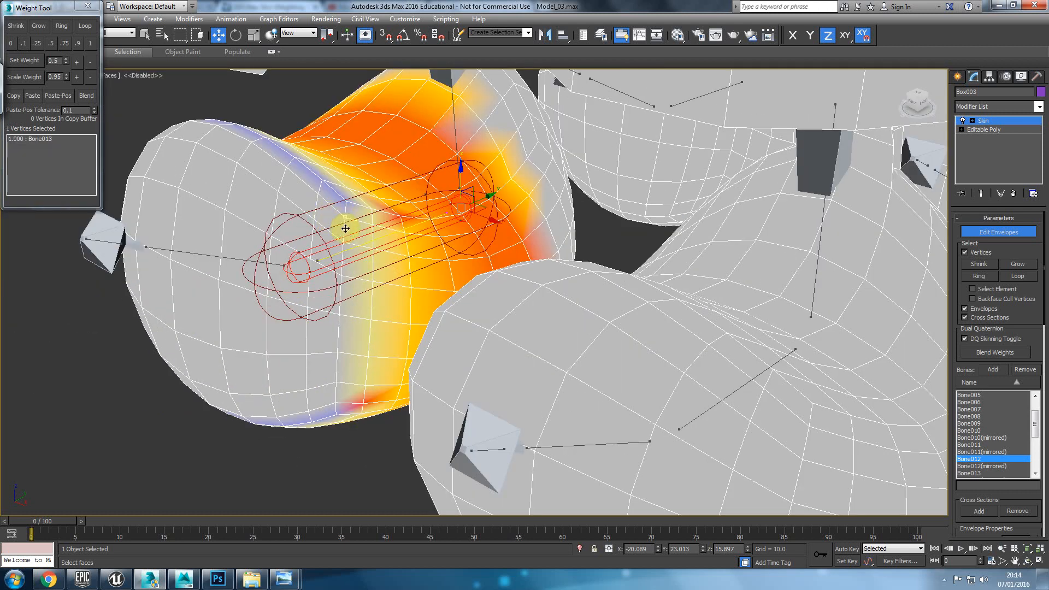
left_click(86, 26)
left_click(23, 44)
Scrub the timeline to frame 6 and back to 0 to check how the front foot bends.
scroll(246, 257, "down", 4)
middle_click_drag(335, 413, 155, 525, "alt")
left_click_drag(63, 520, 113, 513)
middle_click_drag(237, 434, 262, 419, "alt")
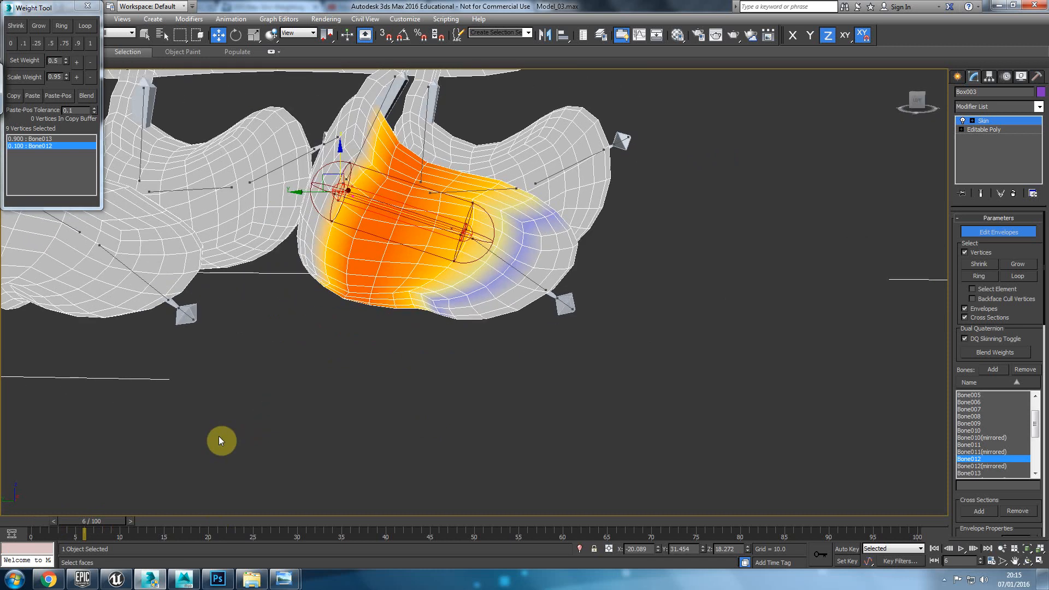
left_click_drag(59, 522, 10, 521)
middle_click_drag(194, 426, 195, 464)
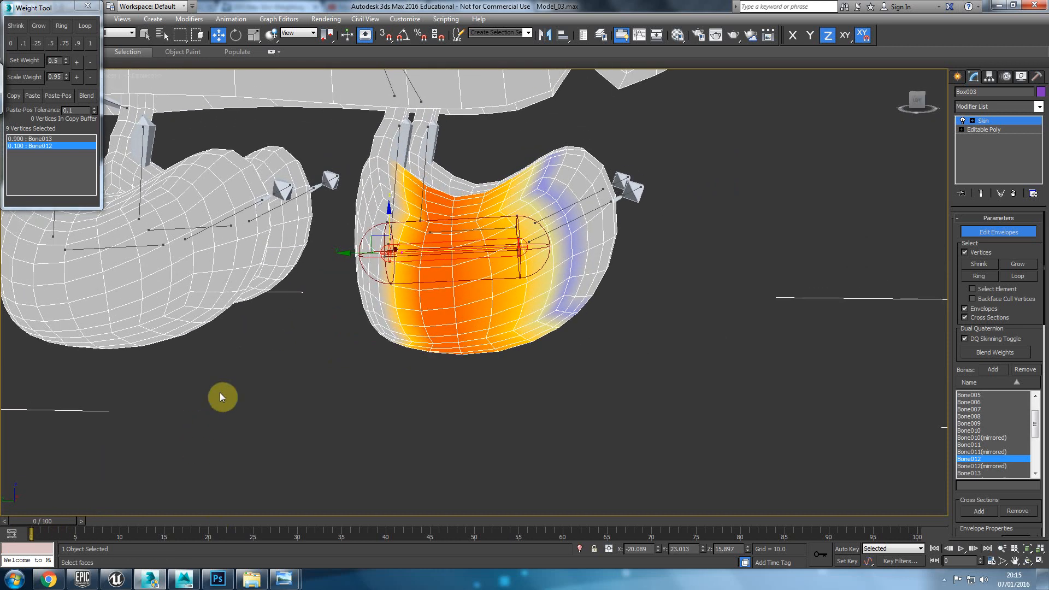
Select the rear foot's Bone018 envelope in the left view and weight the loop behind its area at 0.25.
middle_click_drag(217, 305, 303, 334)
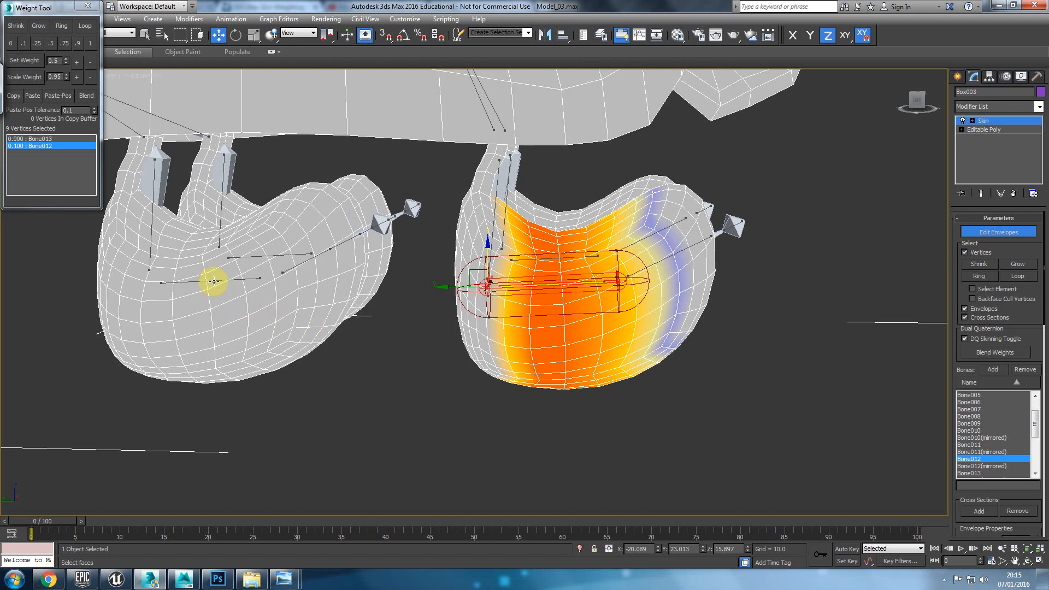
key("l")
middle_click_drag(290, 305, 601, 302)
middle_click_drag(371, 303, 508, 304)
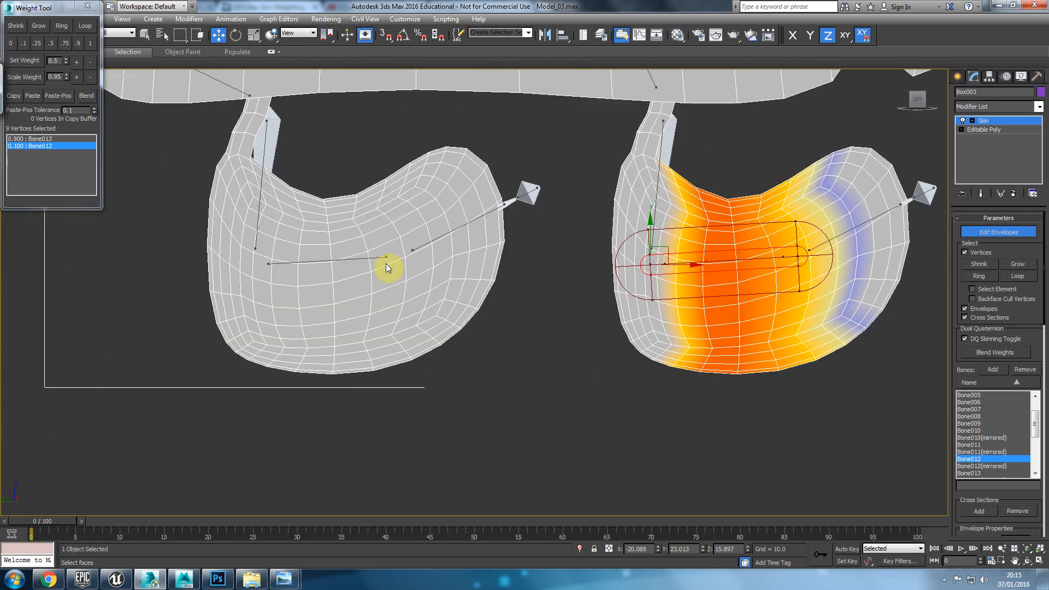
left_click(420, 248)
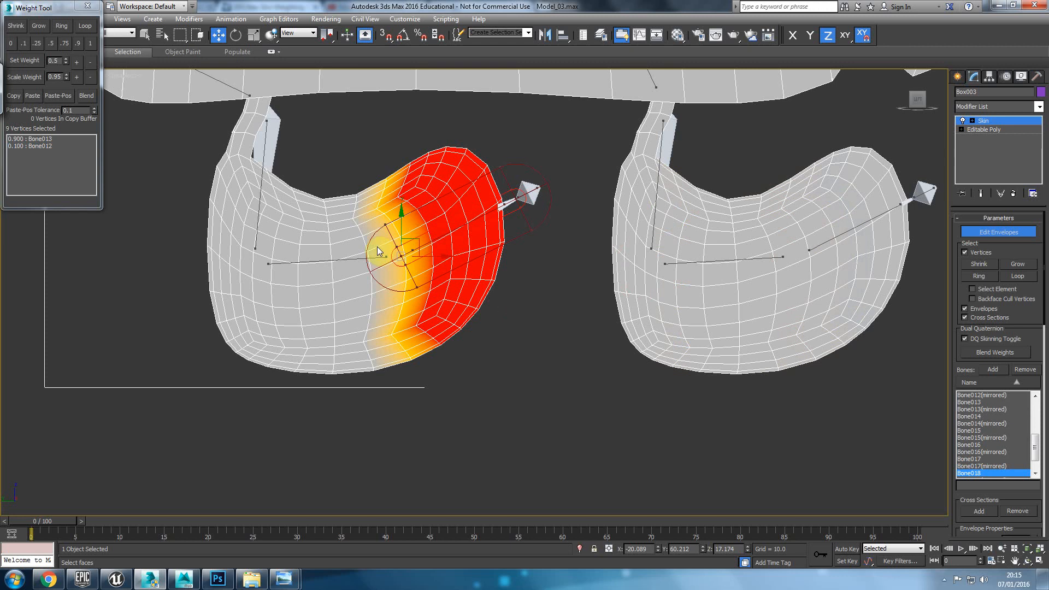
scroll(376, 247, "up", 2)
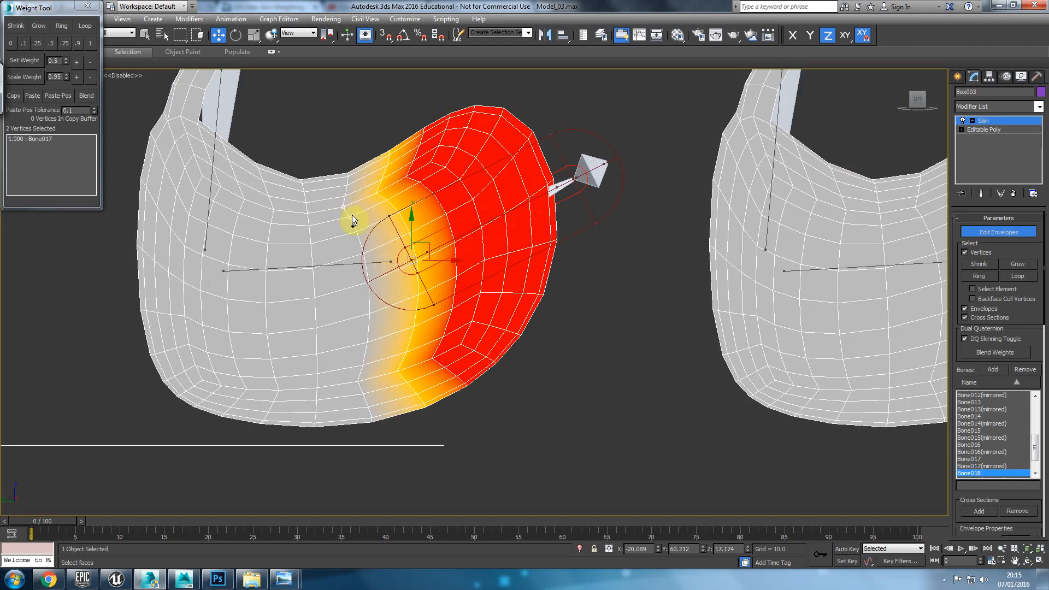
left_click(90, 27)
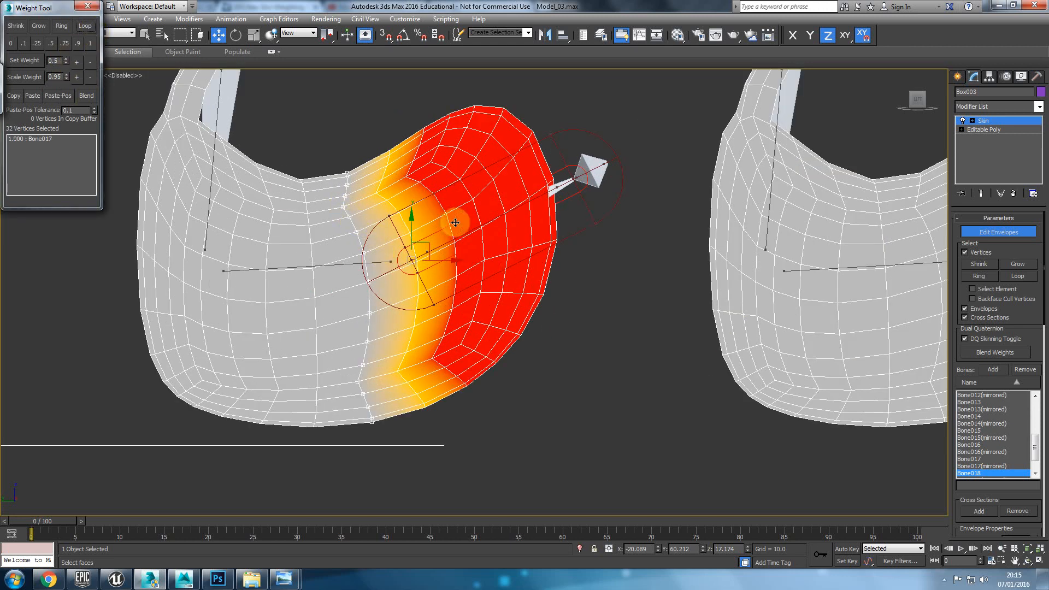
left_click(34, 42)
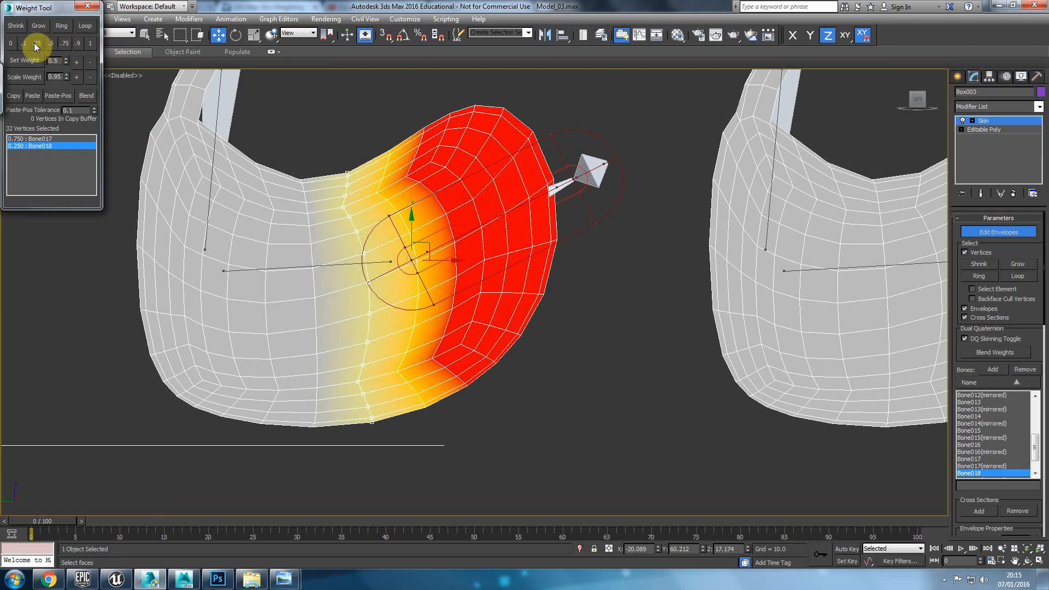
Select the next vertex loop toward the heel of the rear foot and set its Bone018 weight to 0.1.
left_click_drag(313, 269, 310, 244)
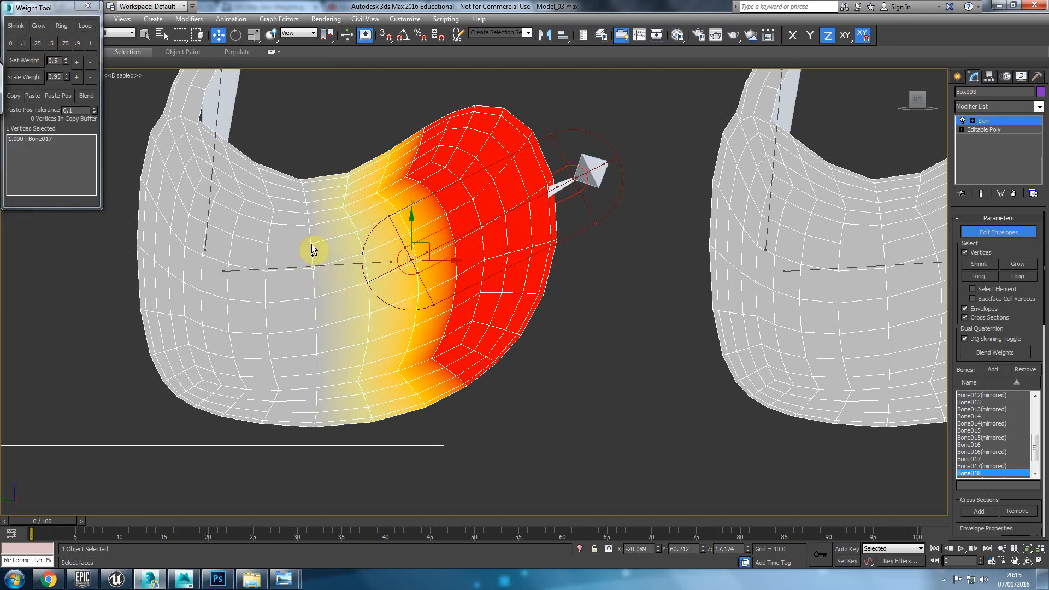
left_click(85, 26)
left_click(23, 44)
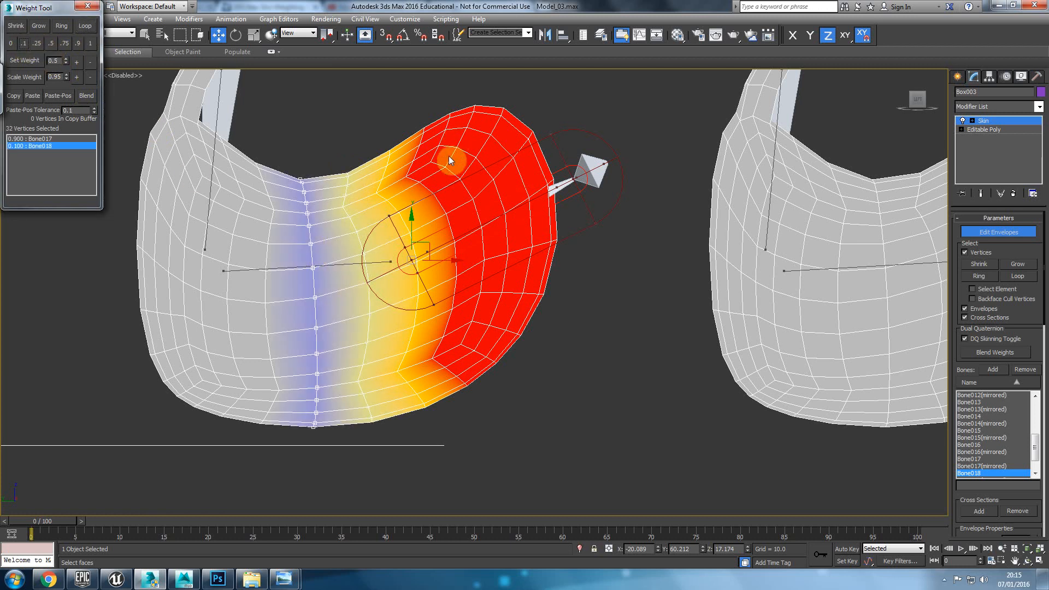
Select the rear foot's vertex loop at the edge of the fully weighted Bone018 area and set its Bone017 weight to 0.25.
left_click_drag(445, 212, 432, 192)
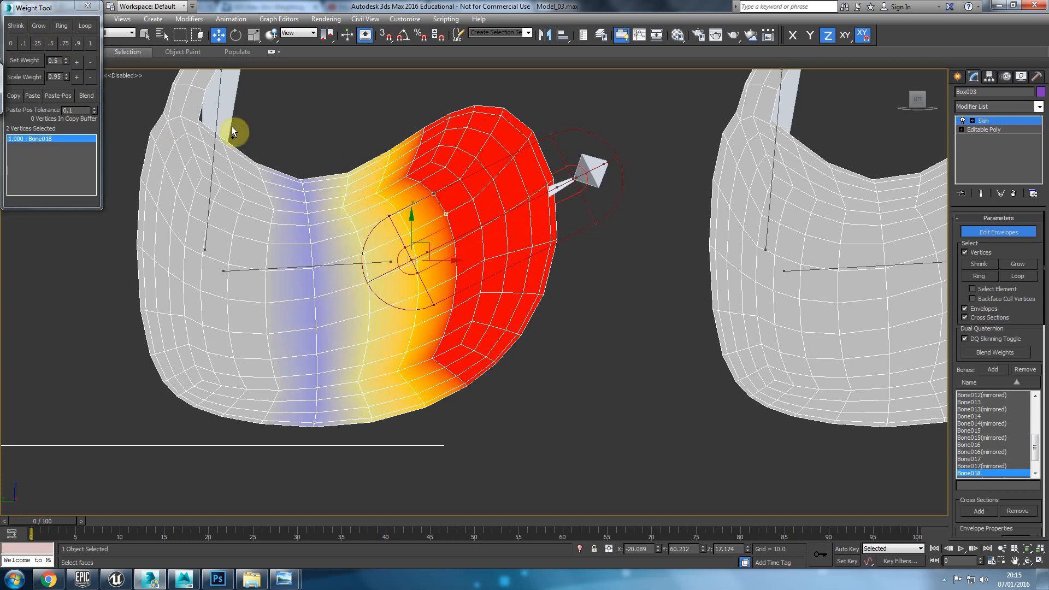
left_click(86, 27)
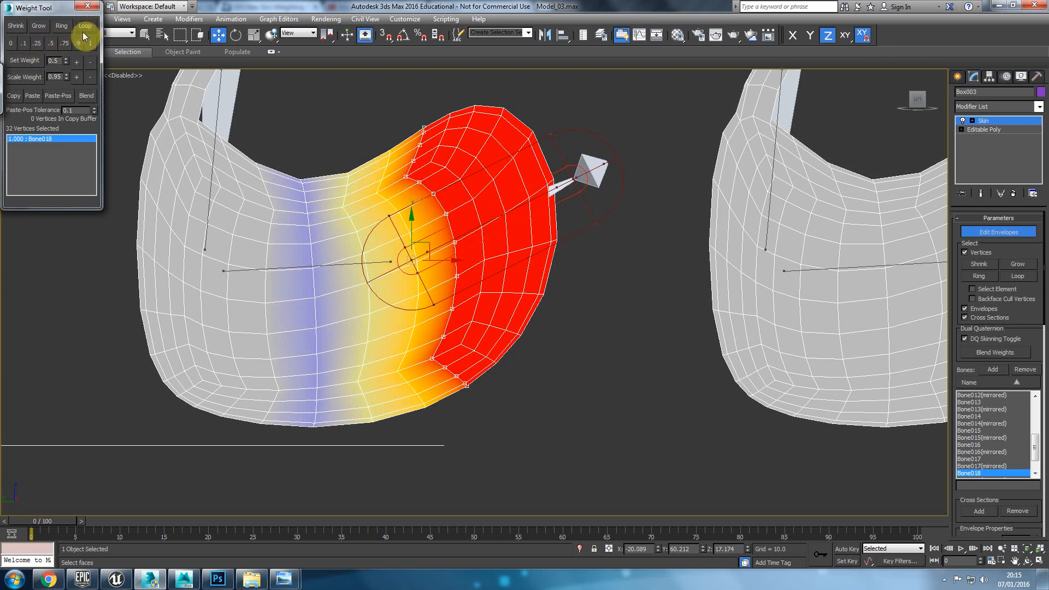
left_click(309, 267)
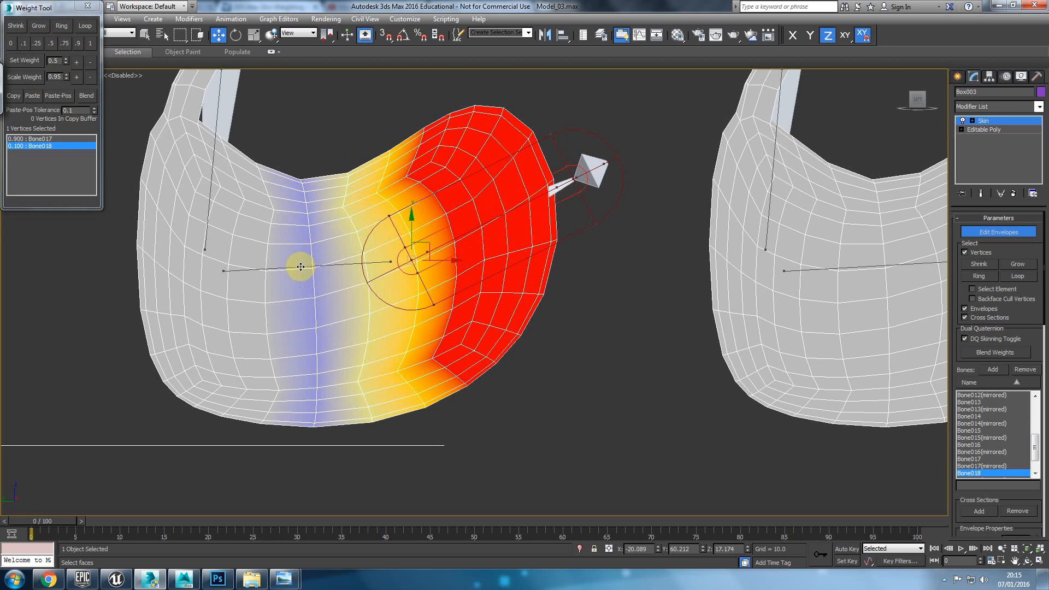
key("ctrl+z")
left_click(293, 267)
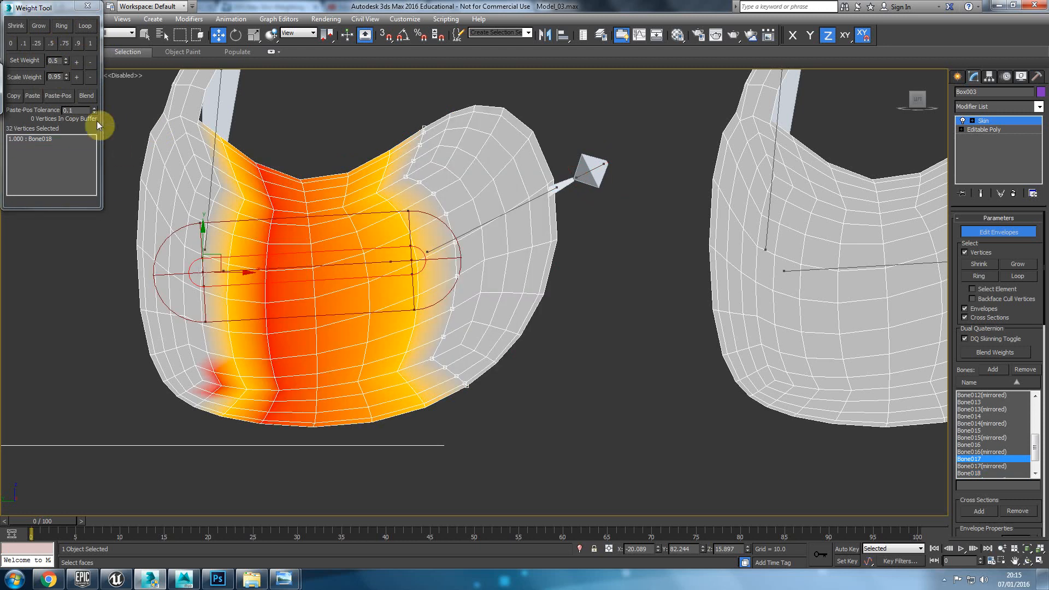
left_click(38, 42)
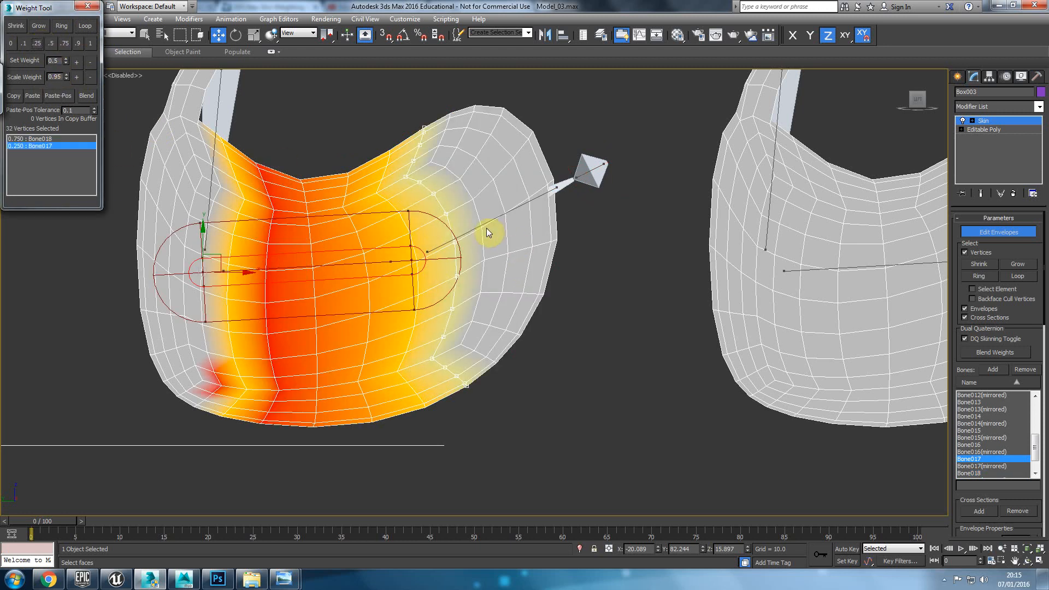
Select the next vertex loop toward the rear foot's toe, all the way around the foot, and set its Bone017 weight to 0.1.
left_click(472, 201)
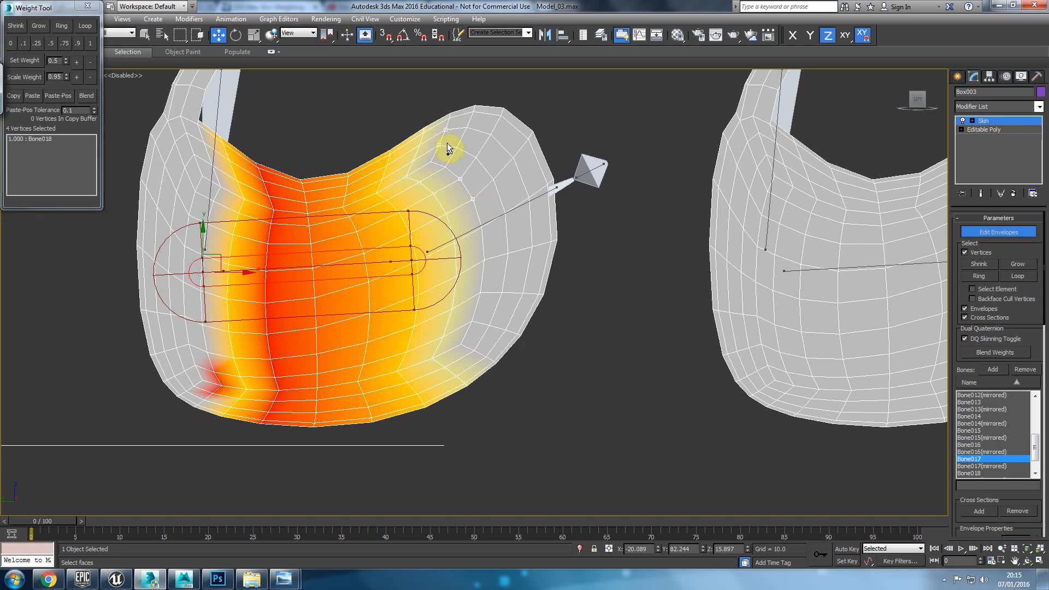
scroll(479, 294, "up", 2)
middle_click_drag(481, 290, 282, 295, "alt")
scroll(360, 349, "down", 6)
scroll(316, 340, "up", 5)
middle_click_drag(283, 294, 439, 282, "alt")
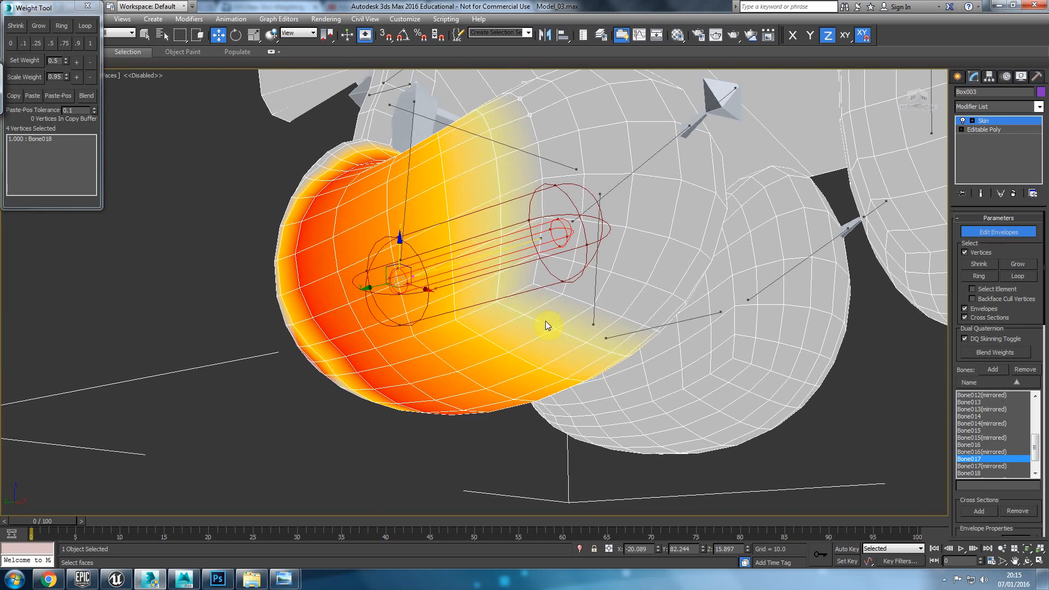
left_click(593, 306, "ctrl")
middle_click_drag(621, 317, 540, 309, "alt")
left_click(458, 133, "ctrl")
left_click(85, 26)
middle_click_drag(448, 323, 565, 382, "alt")
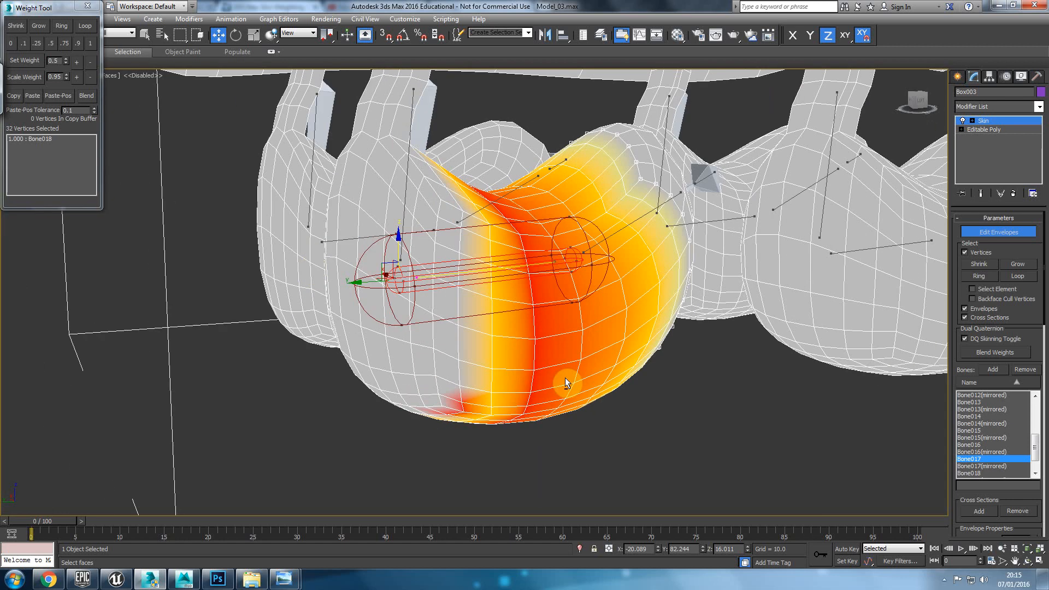
left_click(26, 43)
middle_click_drag(429, 249, 403, 249, "alt")
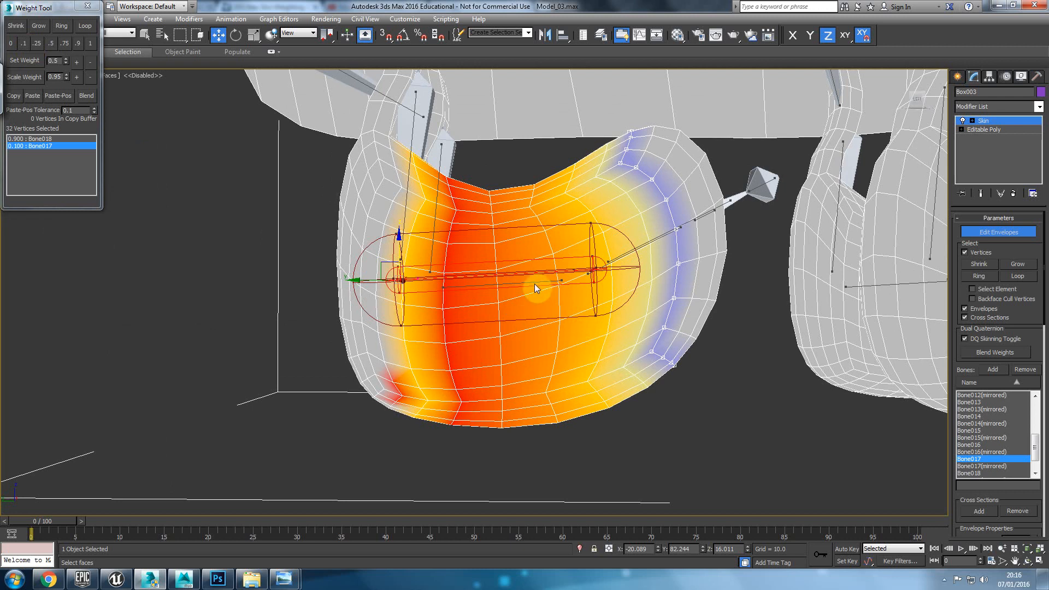
Try to set the Bone017 weight to 0 on the stray vertices at the rear foot's lower heel in the left view.
key("l")
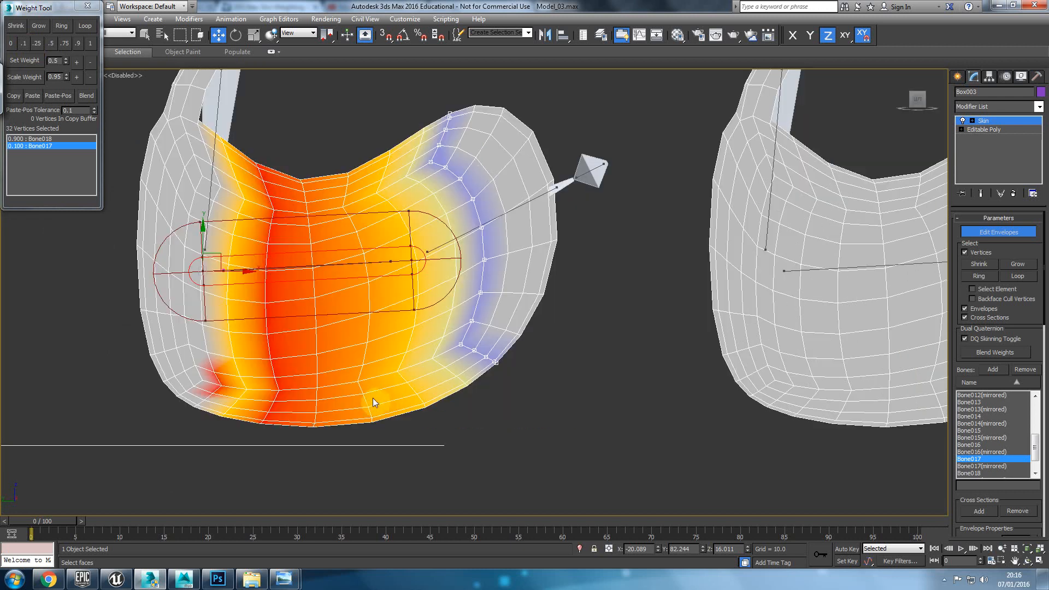
left_click_drag(227, 404, 226, 403)
left_click(10, 47)
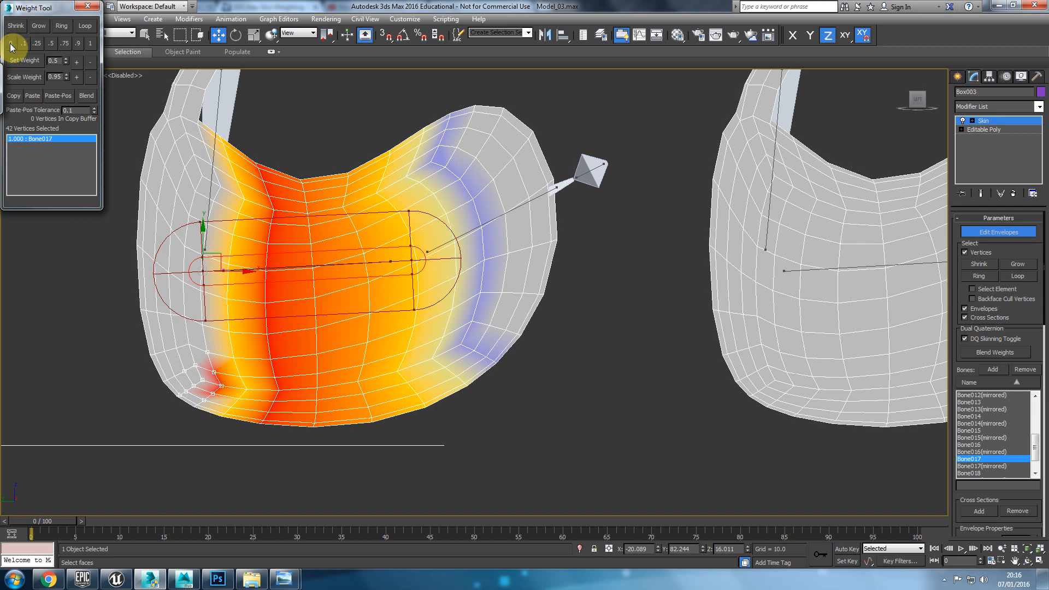
Leave envelope editing, scrub the timeline to check the rear foot's deformation, and view the feet in perspective.
left_click(958, 77)
left_click_drag(60, 521, 1, 502)
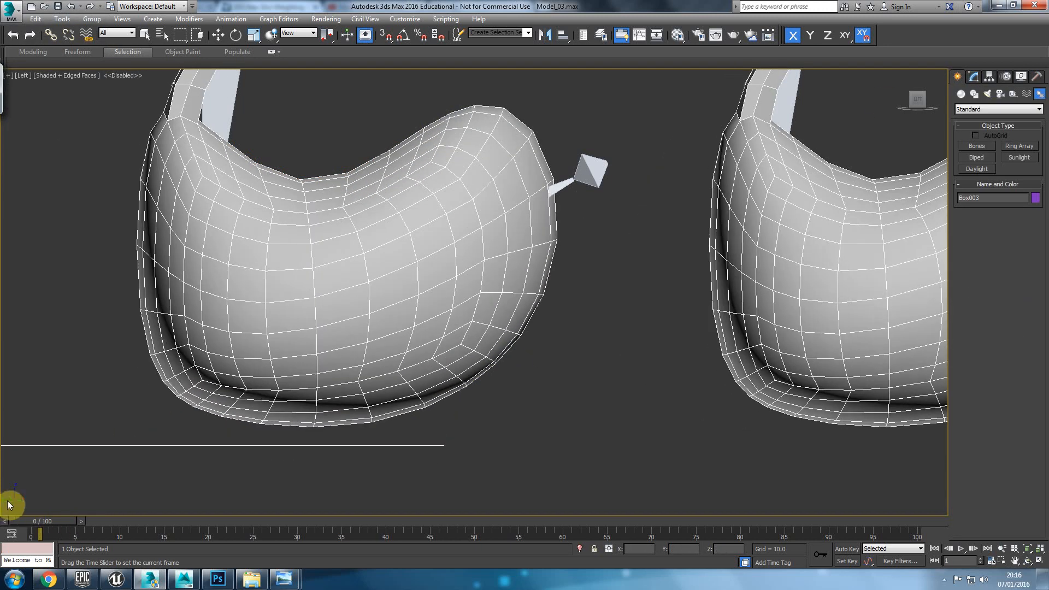
key("p")
scroll(458, 293, "down", 4)
middle_click_drag(672, 378, 575, 402, "alt")
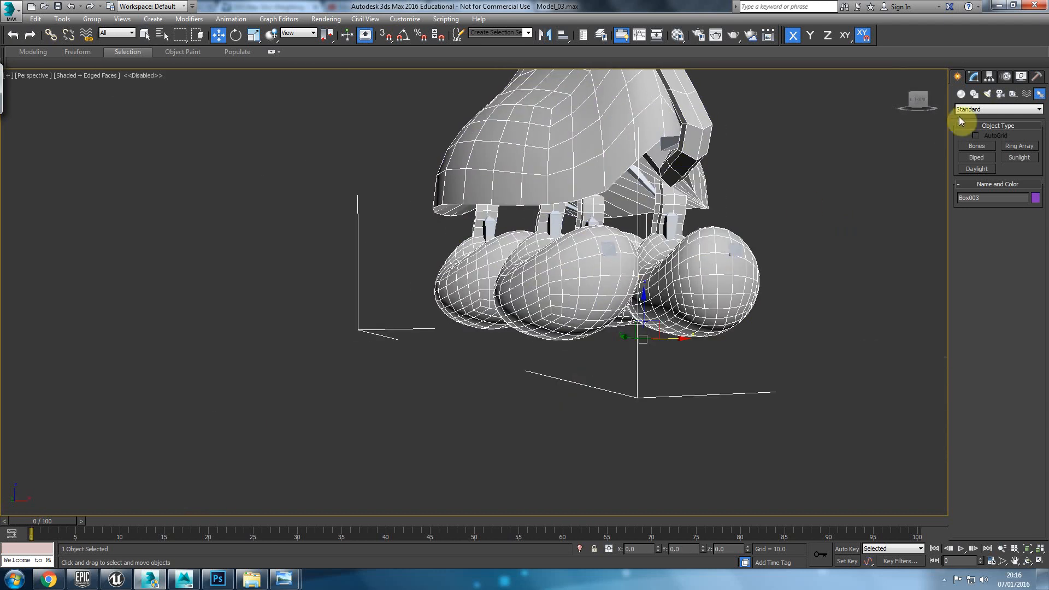
Mirror the skin's vertex weights from the green side to the blue side across the X plane in Mirror Mode.
left_click(976, 77)
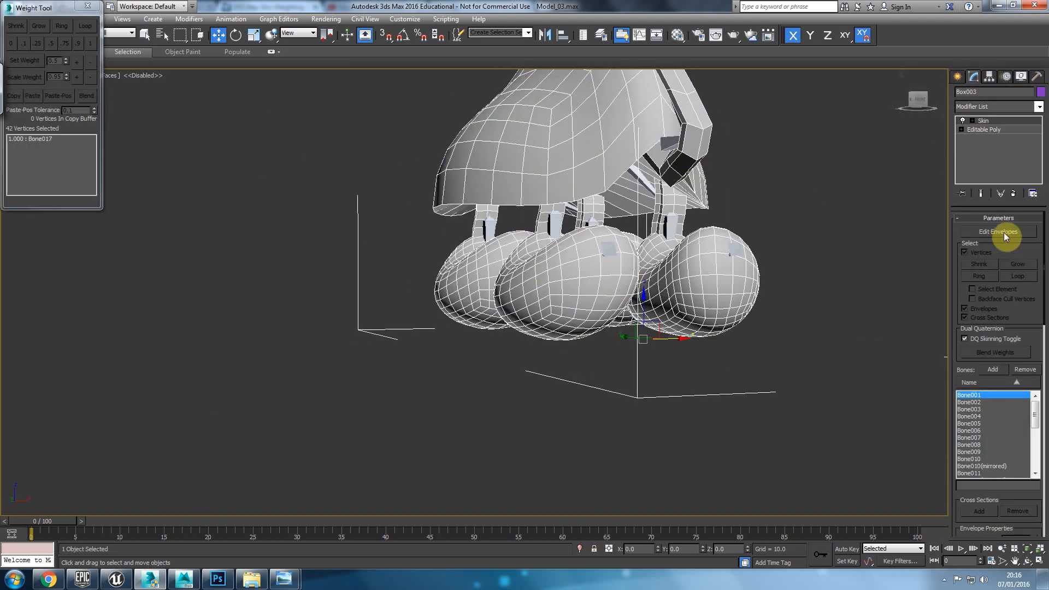
left_click(1004, 233)
middle_click_drag(819, 402, 595, 403, "alt")
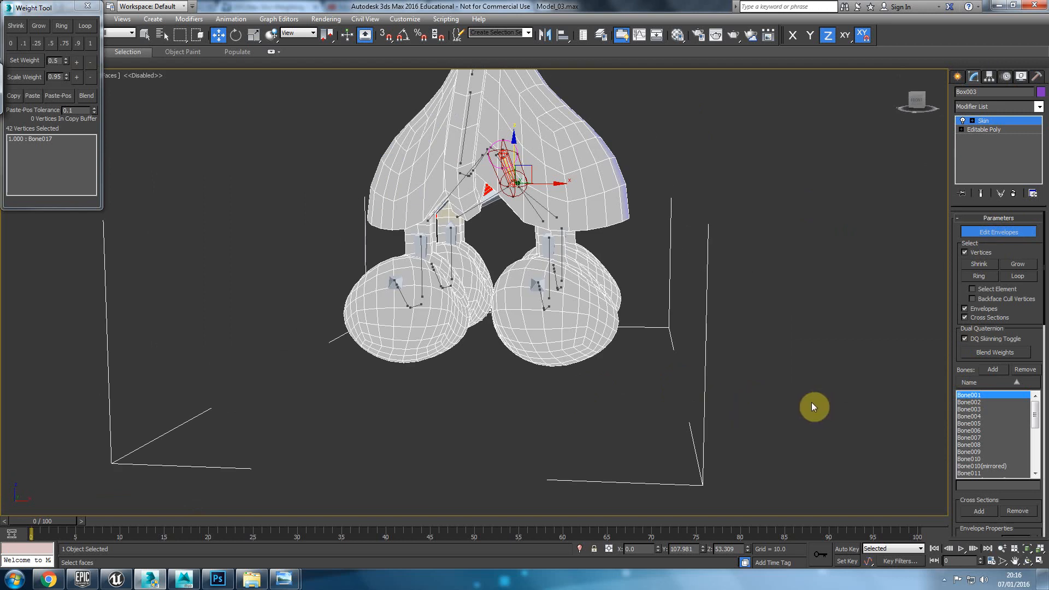
scroll(988, 263, "down", 6)
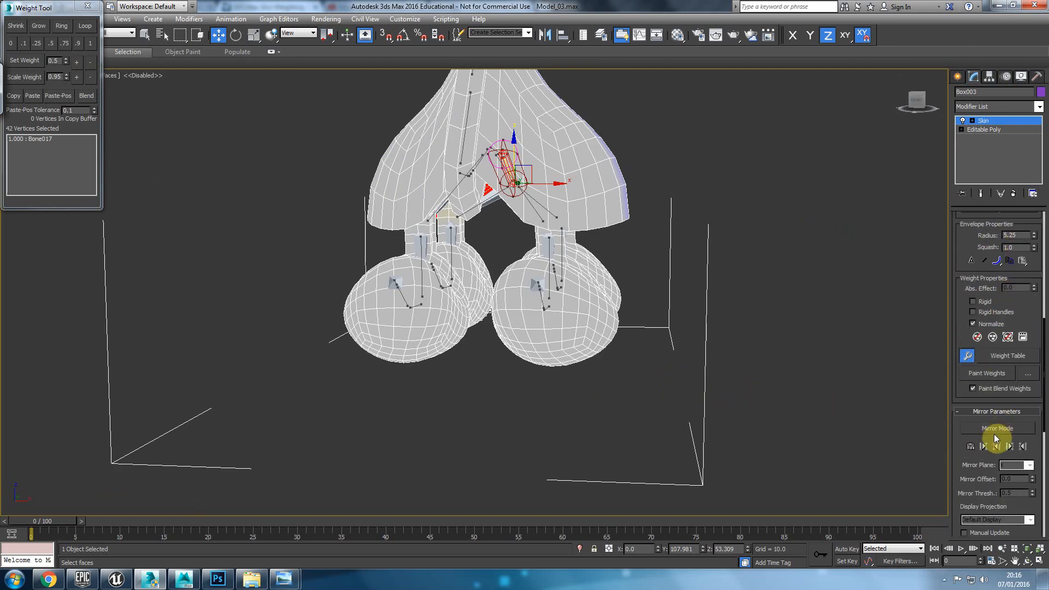
left_click(988, 433)
scroll(538, 377, "up", 4)
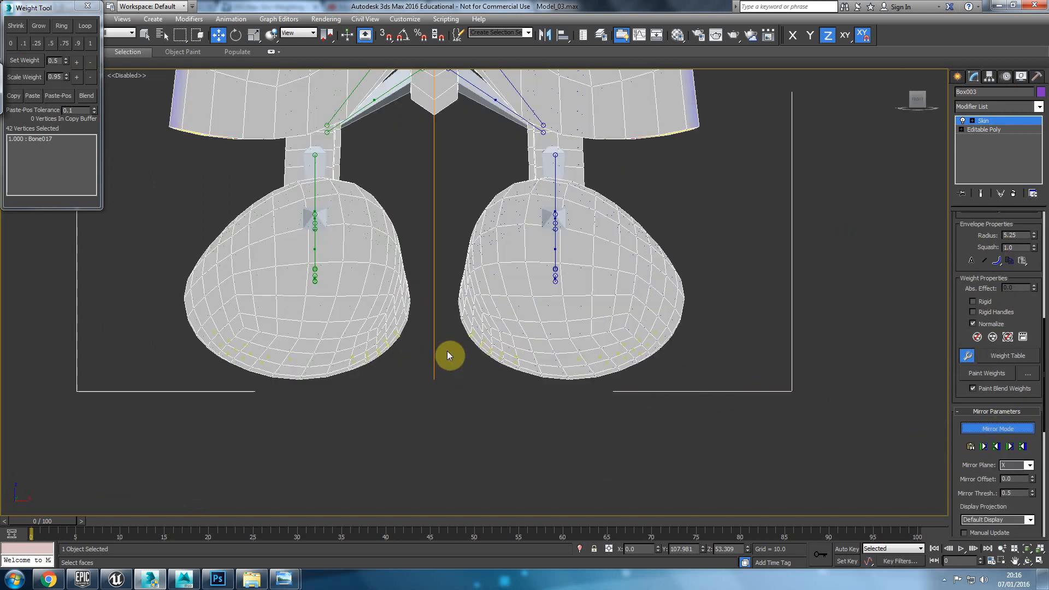
left_click(1009, 447)
middle_click_drag(868, 348, 1043, 266, "alt")
left_click(994, 427)
Leave envelope editing and test the mirrored weights by rotating the mirrored Bone018 about 54 degrees around its local Z axis.
middle_click_drag(880, 402, 486, 287, "alt")
left_click(954, 76)
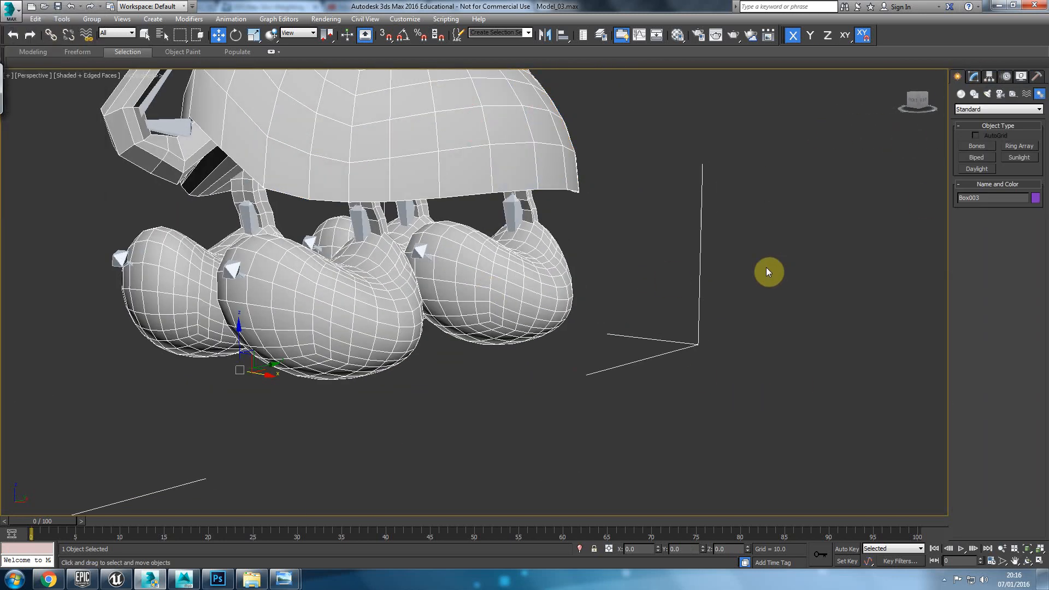
left_click(428, 257)
key("e")
left_click_drag(444, 241, 440, 309)
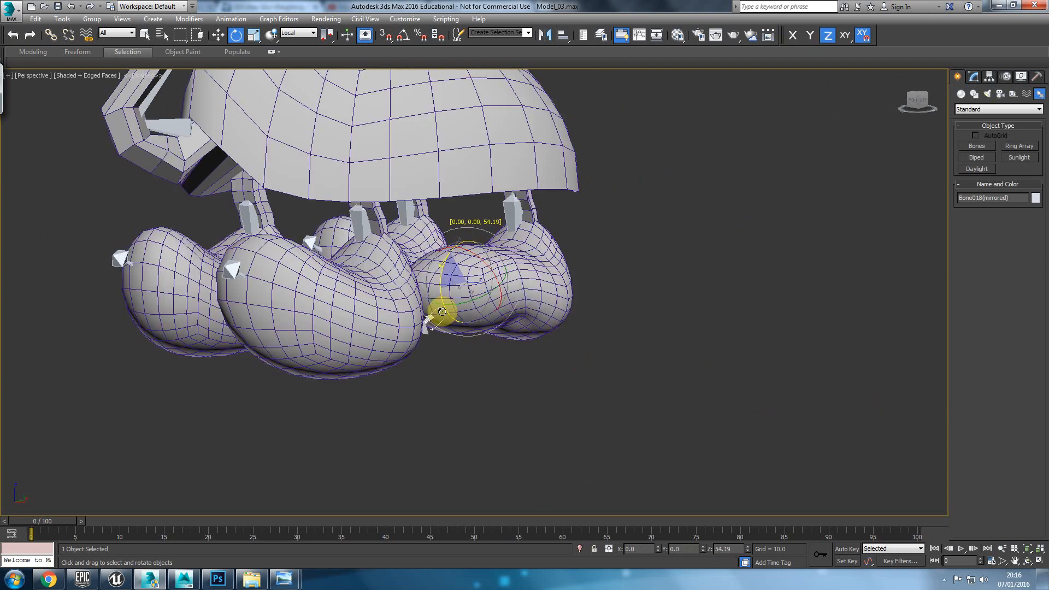
middle_click_drag(370, 304, 404, 348, "alt")
scroll(405, 348, "down", 5)
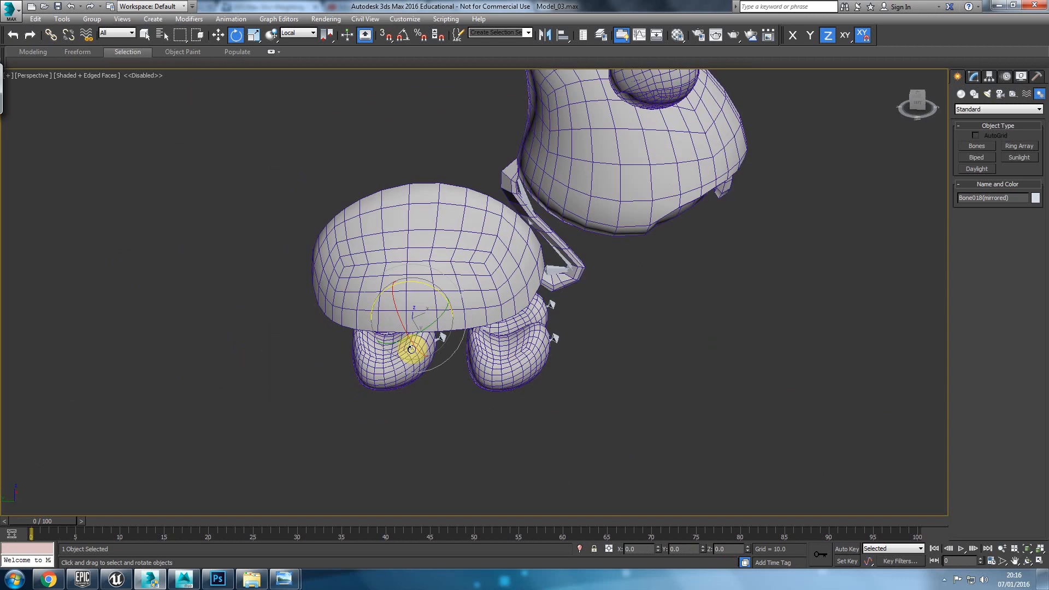
middle_click_drag(499, 257, 475, 304, "alt")
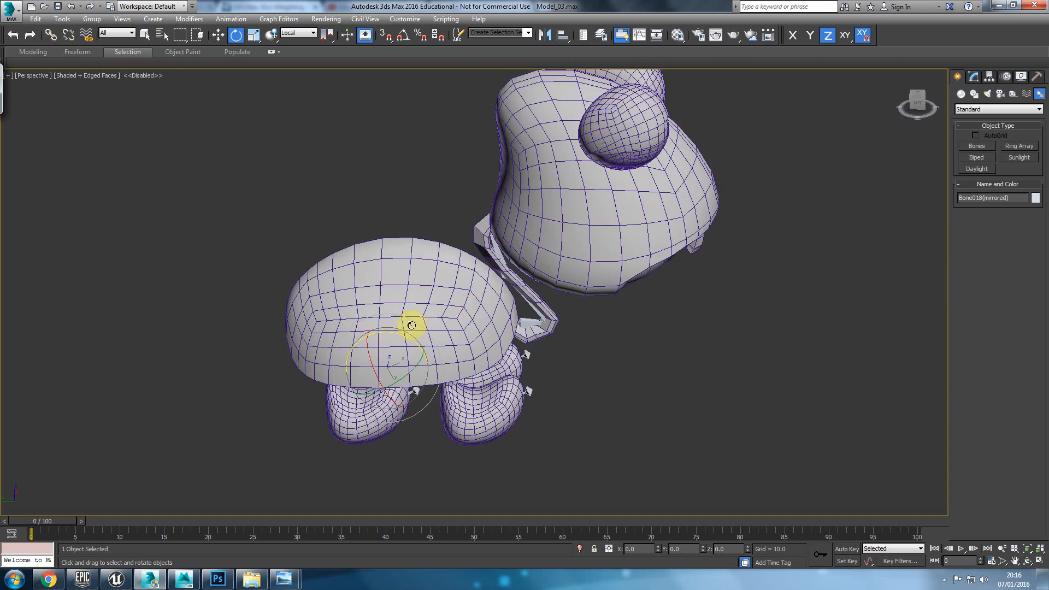
key("F3")
key("F3")
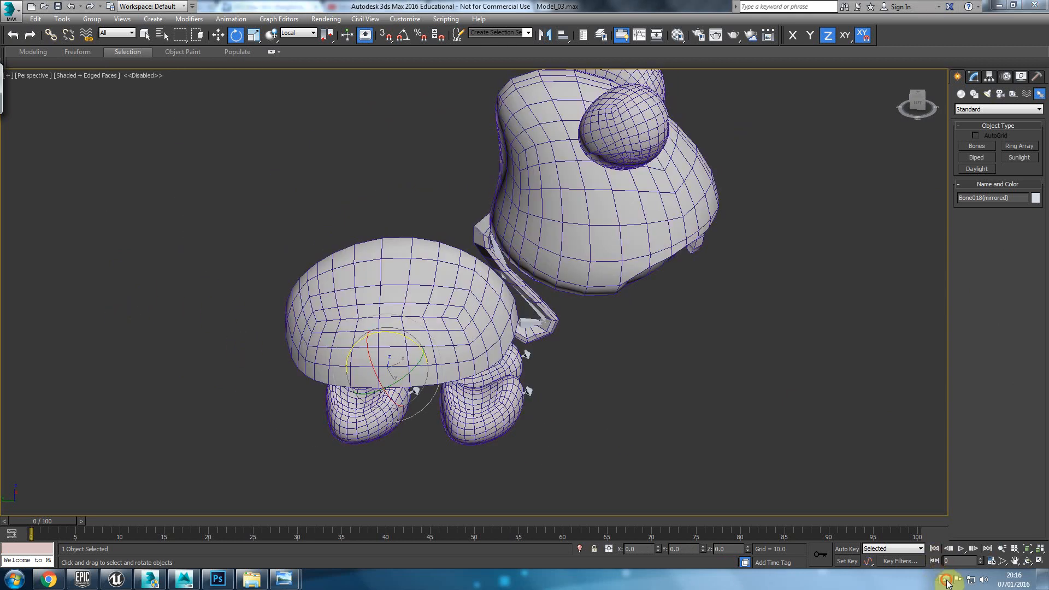
left_click(942, 577)
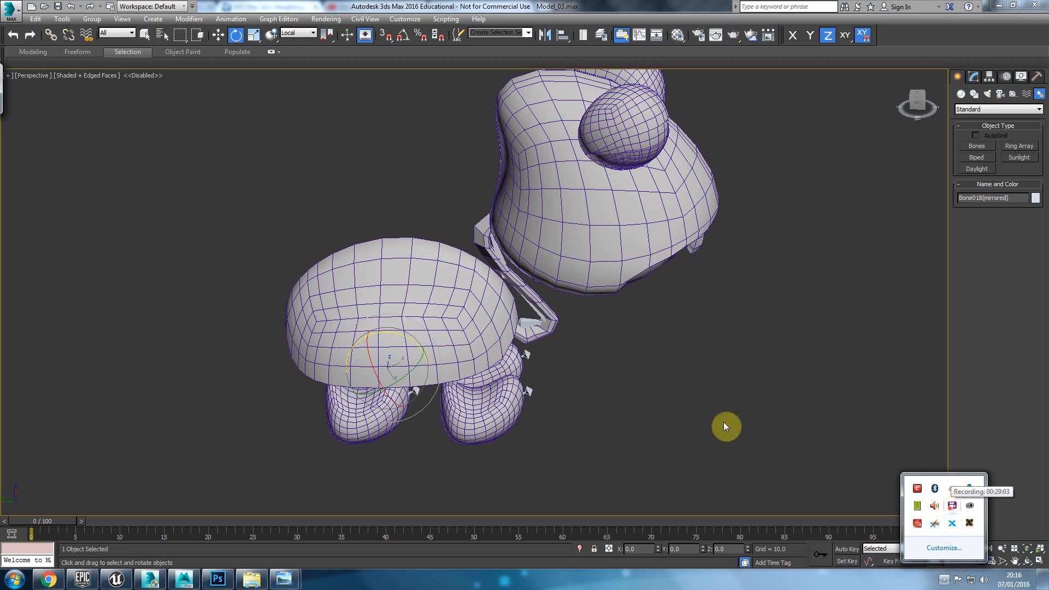
left_click(659, 323)
Show the model in wireframe and test-rotate Bone003 in the left view, undoing the rotation.
key("F3")
left_click(442, 288)
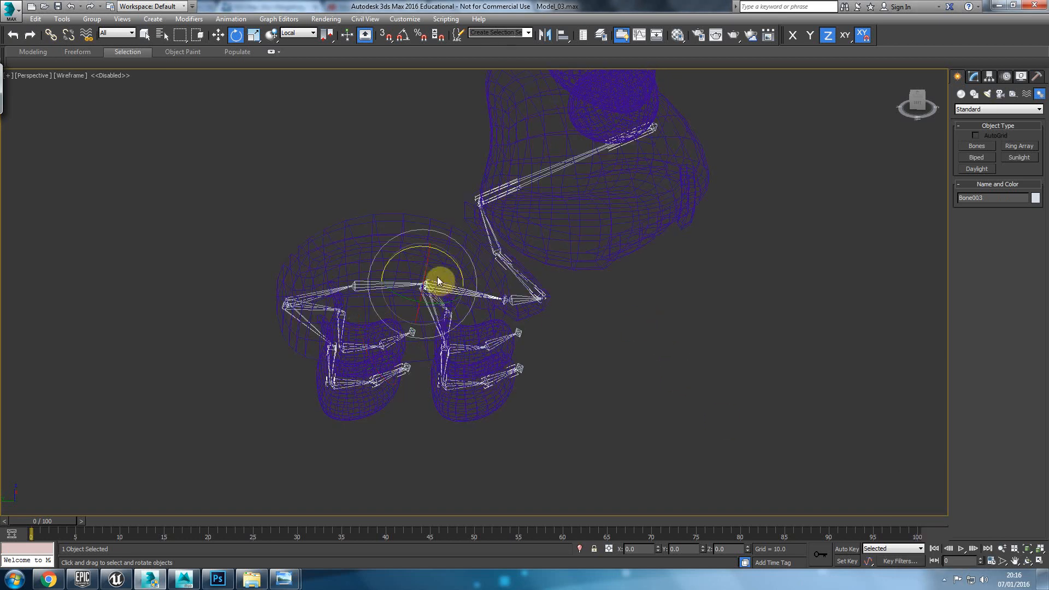
key("l")
scroll(480, 238, "down", 7)
middle_click_drag(563, 167, 486, 341)
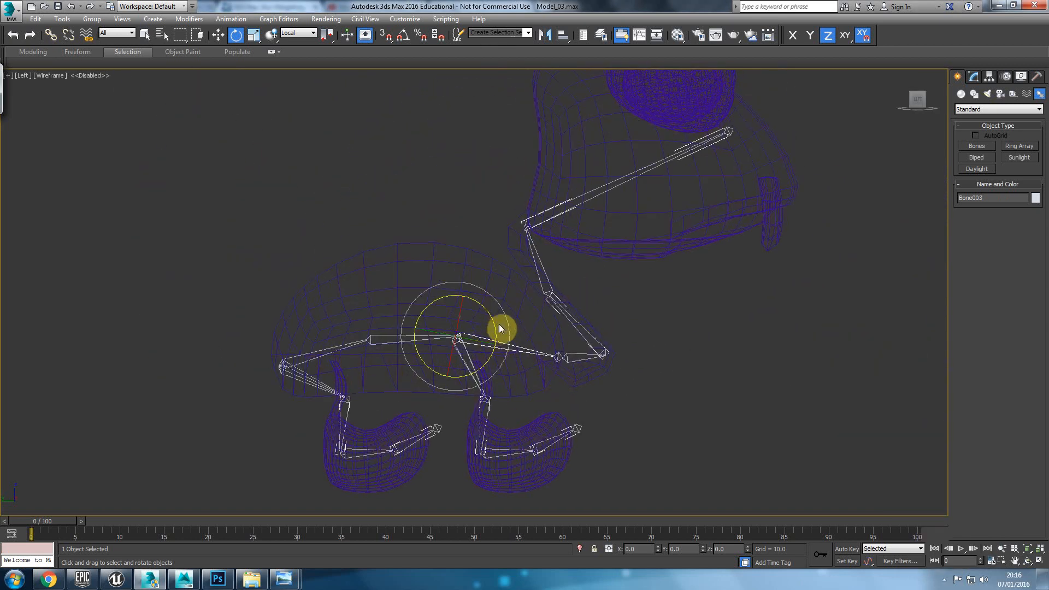
left_click_drag(492, 323, 519, 265)
key("ctrl+z")
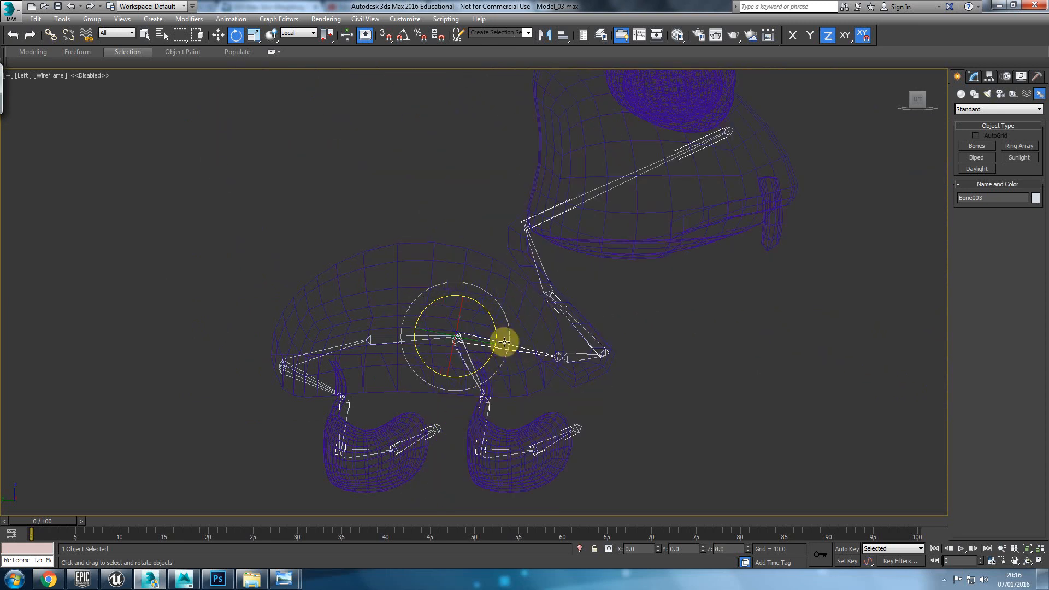
Return to the shaded perspective view and hide the character mesh so that only the bones are shown.
scroll(496, 353, "down", 3)
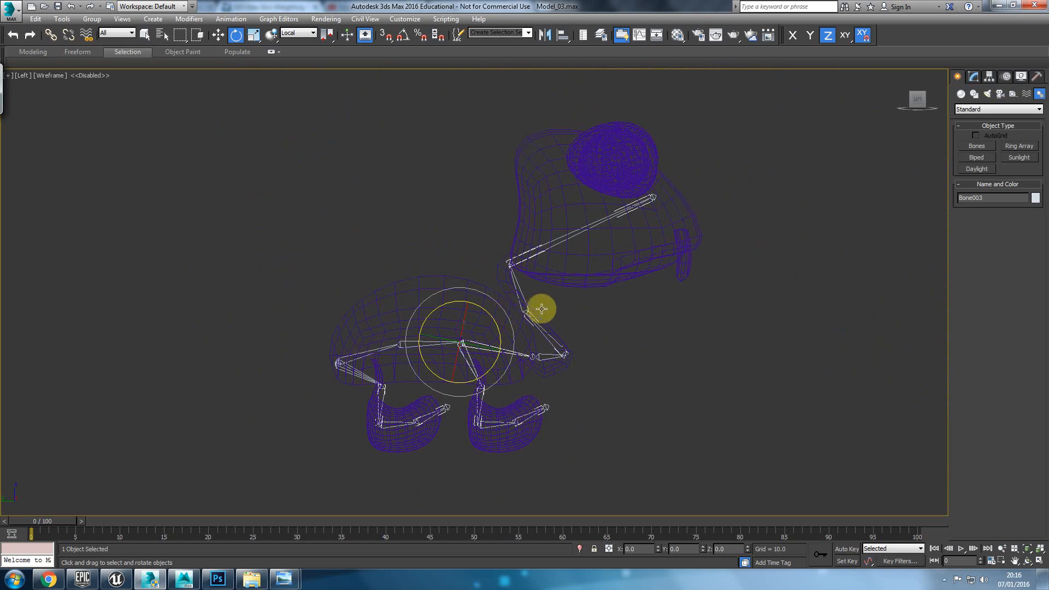
key("p")
mouse_move(489, 352)
middle_mouse_down("alt")
mouse_move(419, 348)
mouse_move(461, 375)
mouse_move(554, 398)
mouse_move(584, 348)
middle_mouse_up("alt")
key("F3")
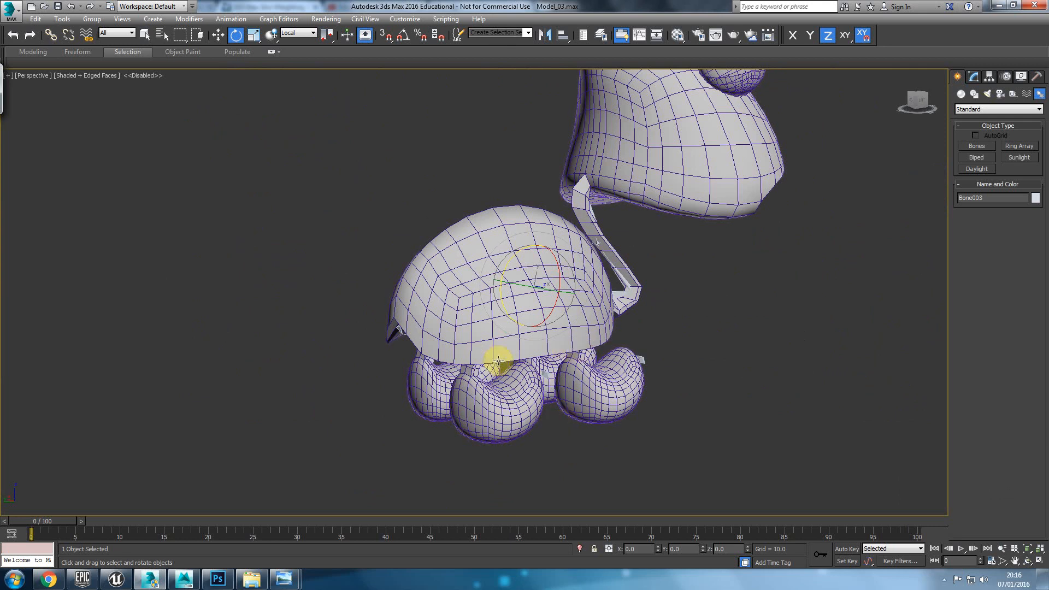
left_click(483, 319)
right_click(483, 319)
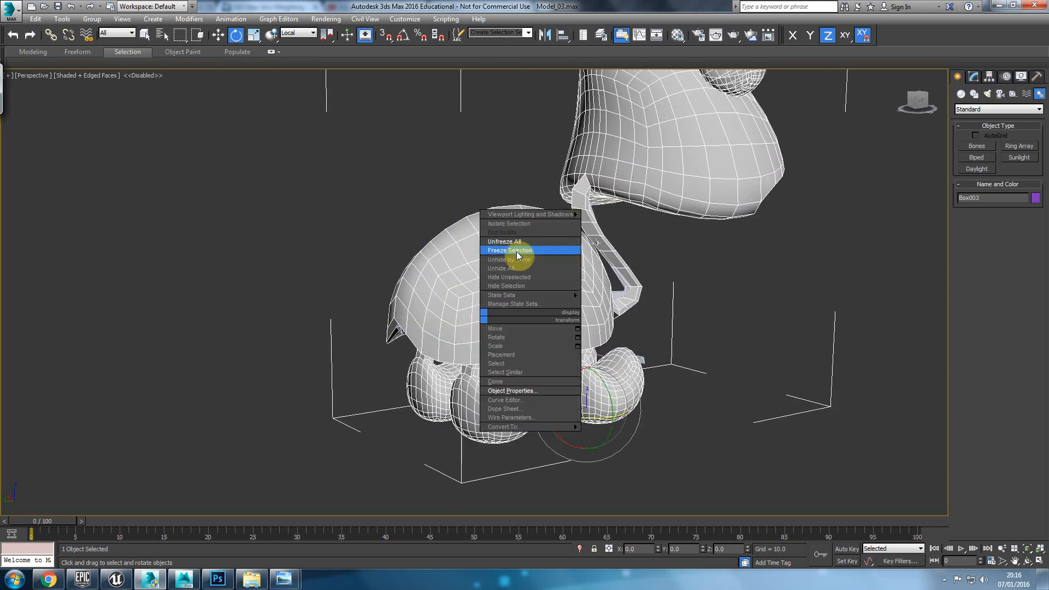
left_click(516, 286)
middle_click_drag(535, 364, 516, 407, "alt")
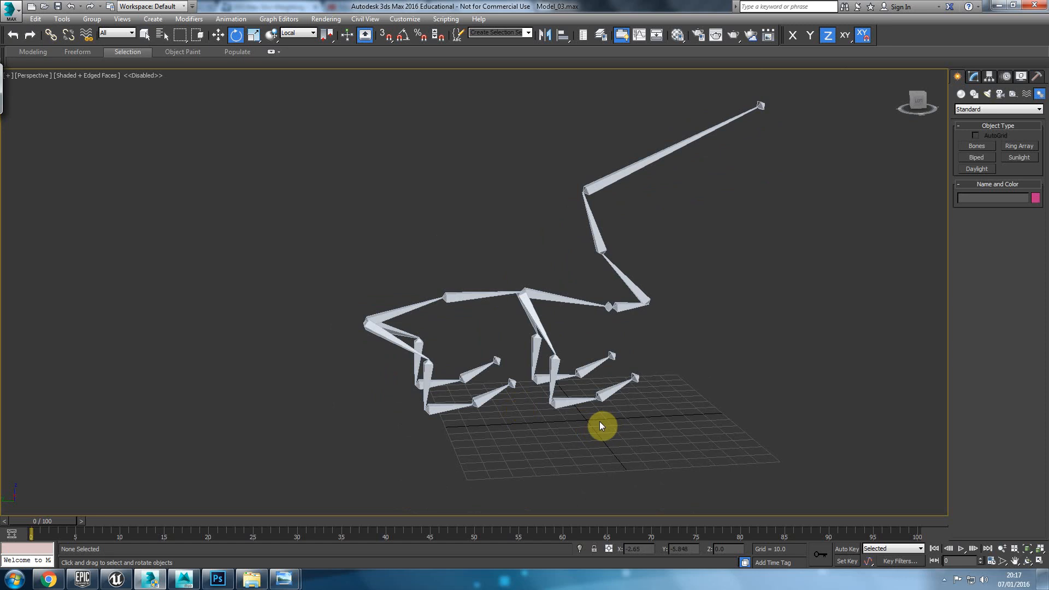
Create a bone on the ground grid from the origin to 80 units along Y, using 3D snapping to grid points.
left_click(982, 147)
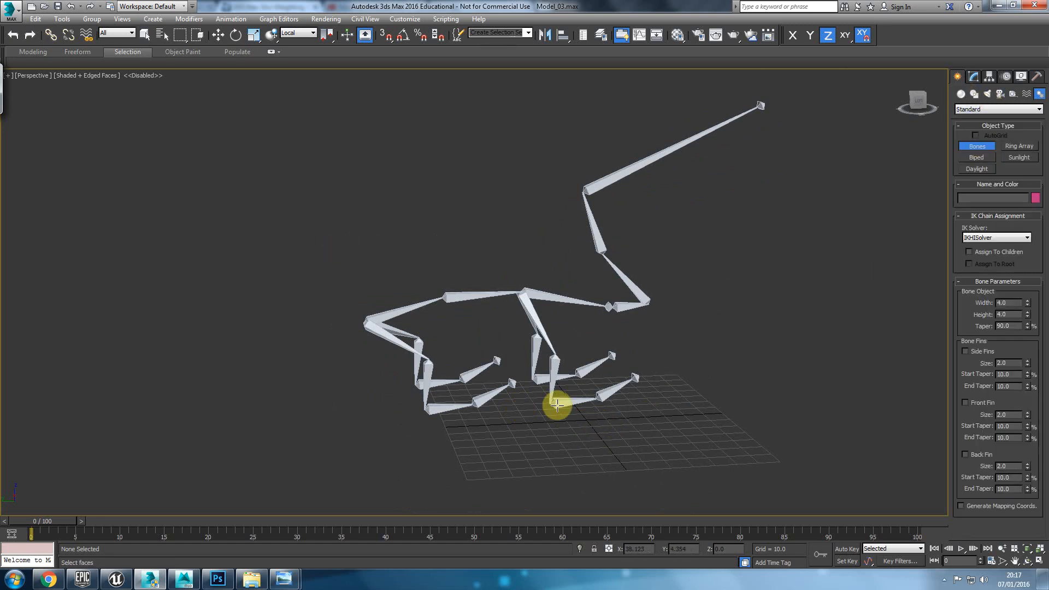
middle_click_drag(582, 435, 546, 388, "alt")
left_click(385, 35)
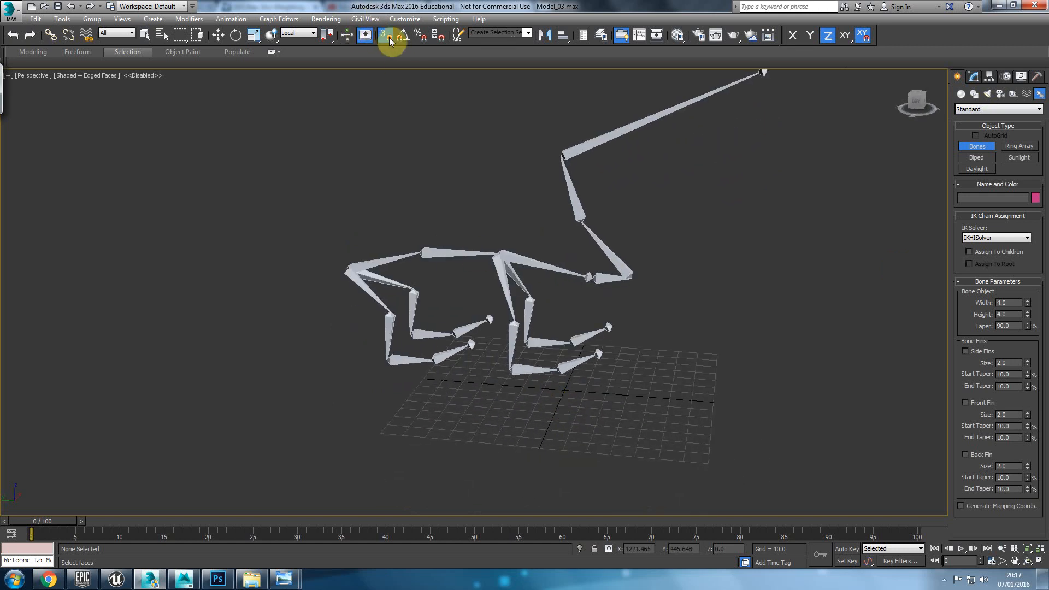
right_click(385, 35)
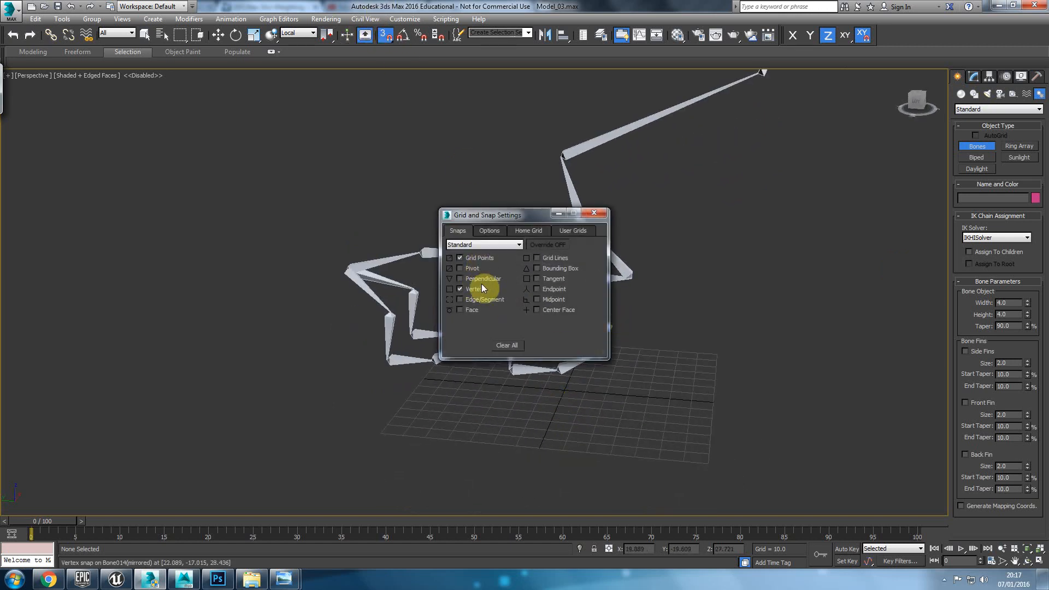
left_click(596, 214)
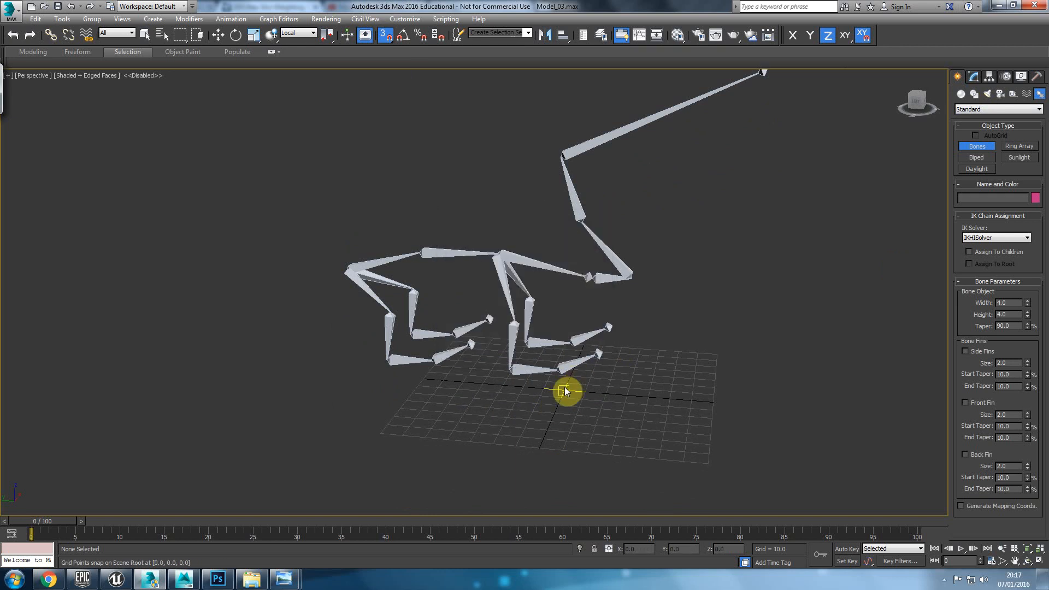
left_click(565, 388)
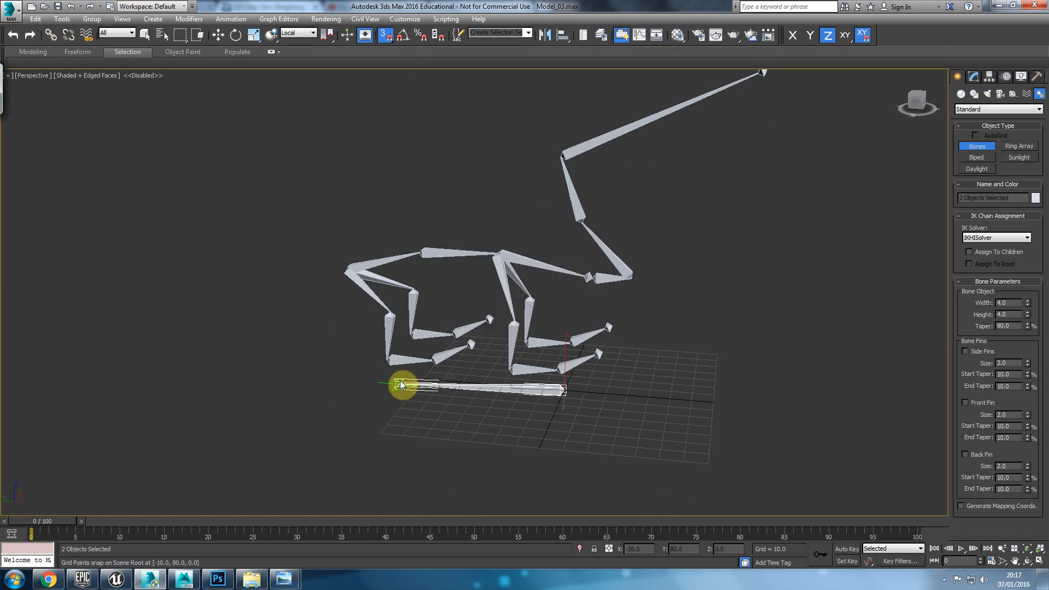
left_click(410, 380)
right_click(372, 389)
key("s")
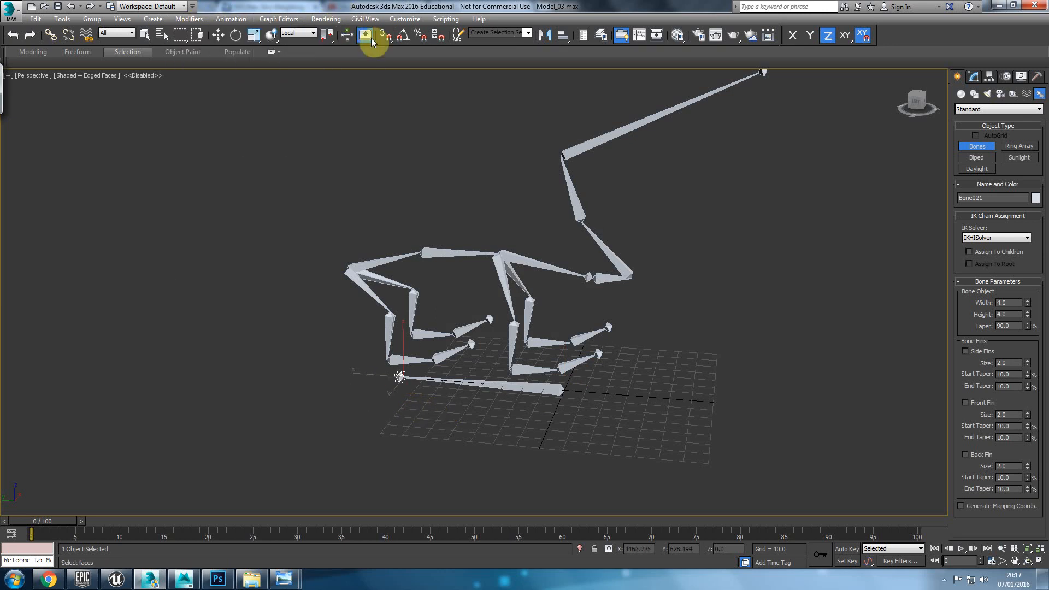
Open Bone Tools and activate Move with the new bone's end nub still selected.
left_click(230, 18)
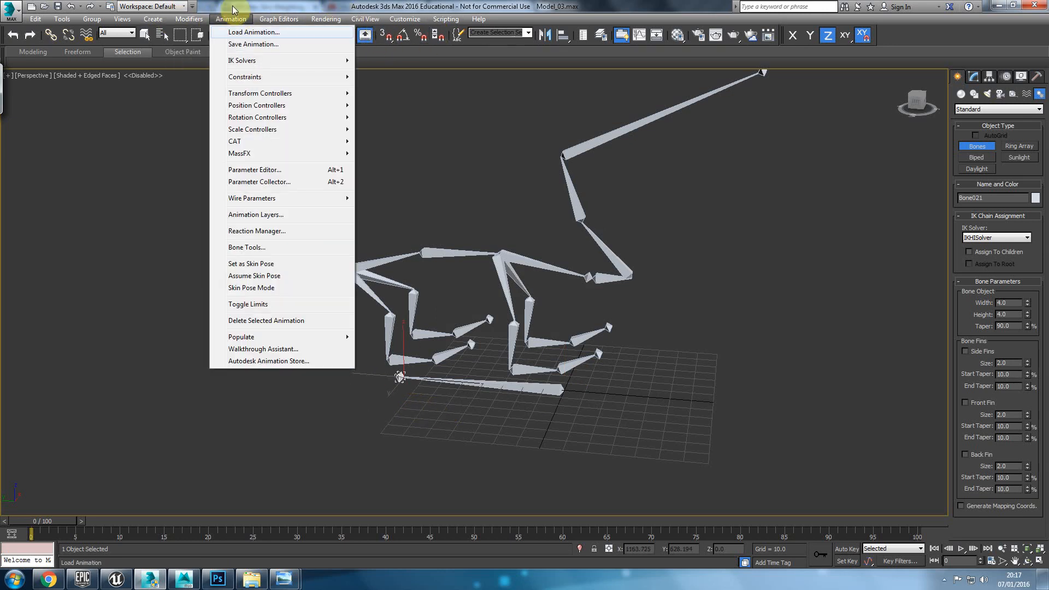
left_click(274, 247)
key("w")
scroll(376, 359, "up", 4)
middle_click_drag(393, 324, 248, 263)
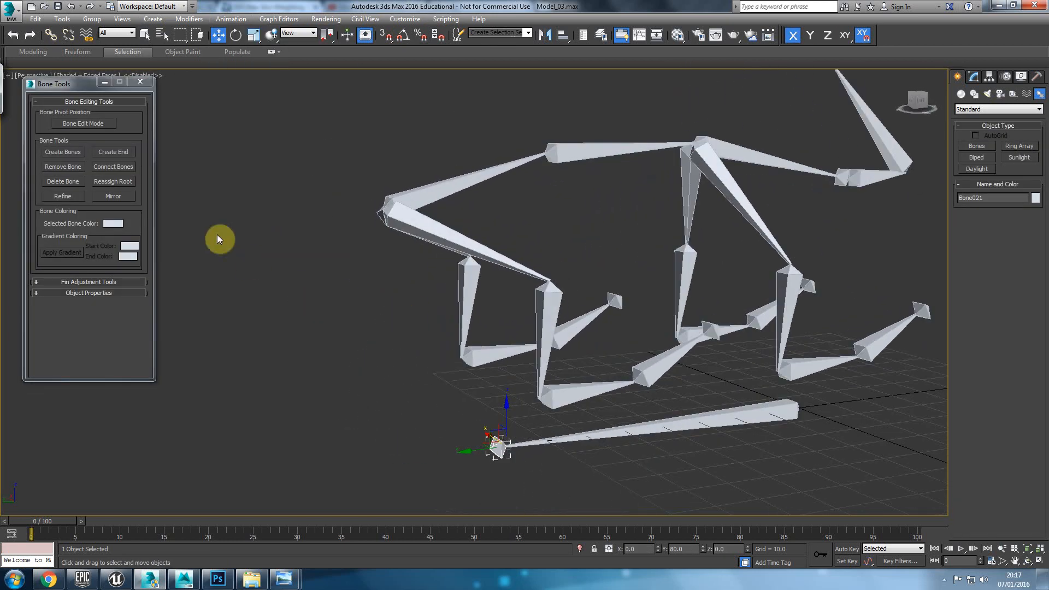
left_click(562, 35)
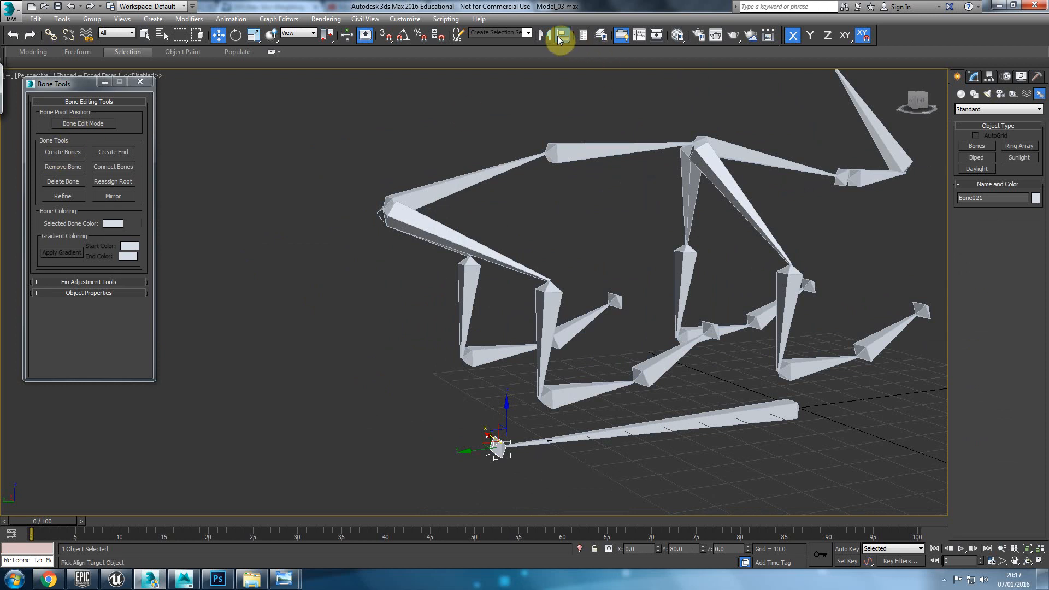
left_click(438, 195)
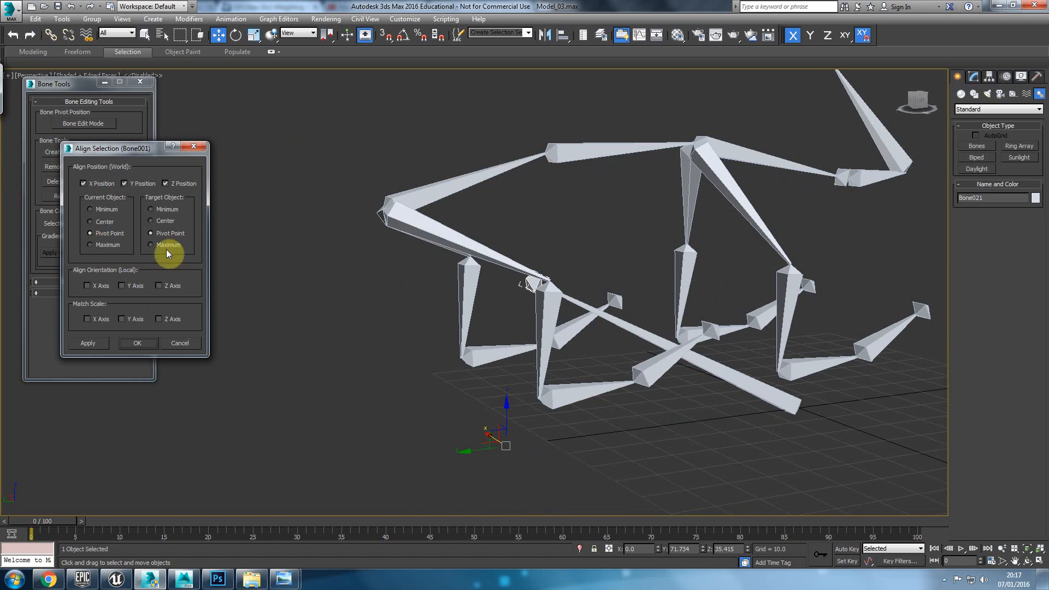
left_click(176, 343)
In Bone Edit Mode, align the new bone's end nub to Bone001, pivot point to pivot point on X, Y and Z.
left_click(86, 124)
left_click(562, 35)
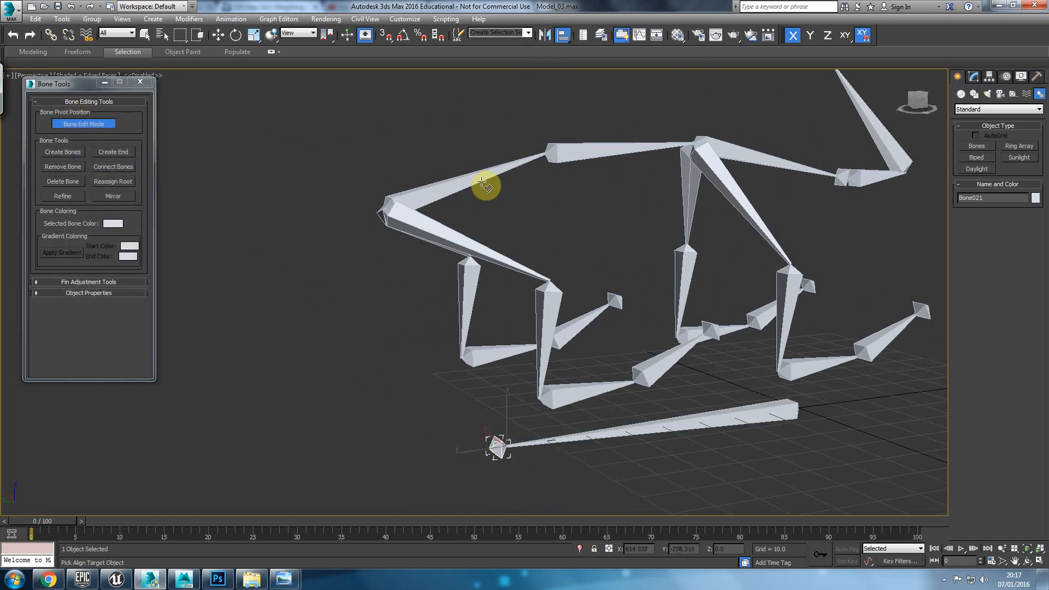
left_click(477, 190)
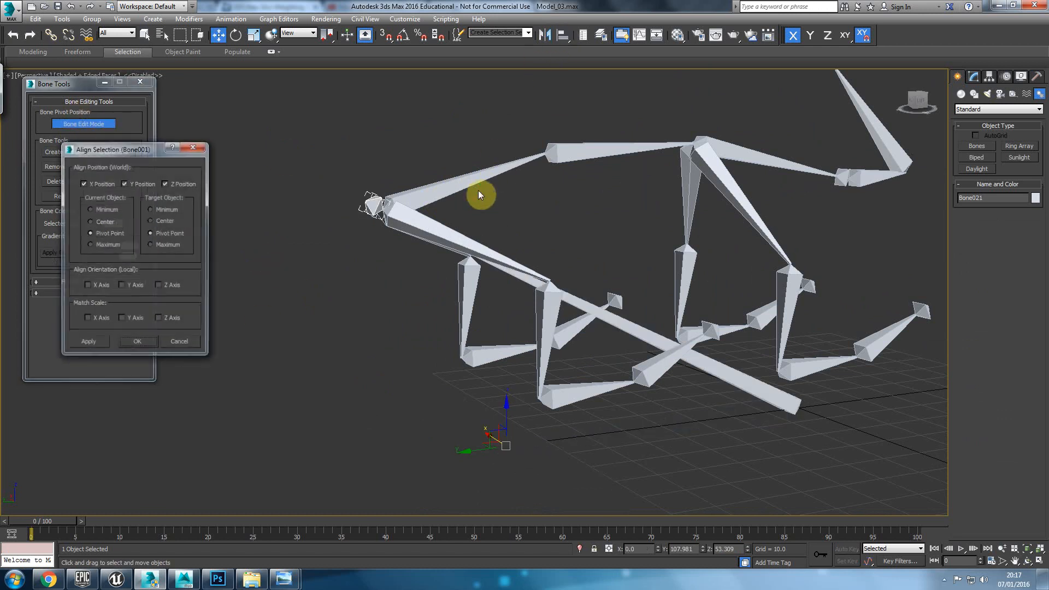
left_click(138, 343)
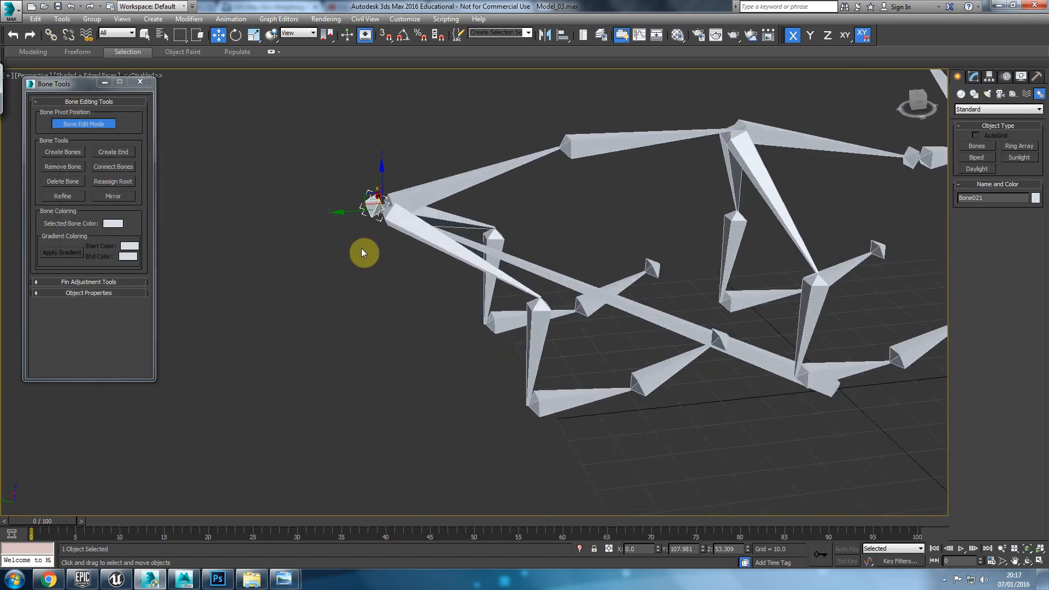
middle_click_drag(362, 253, 350, 360, "alt")
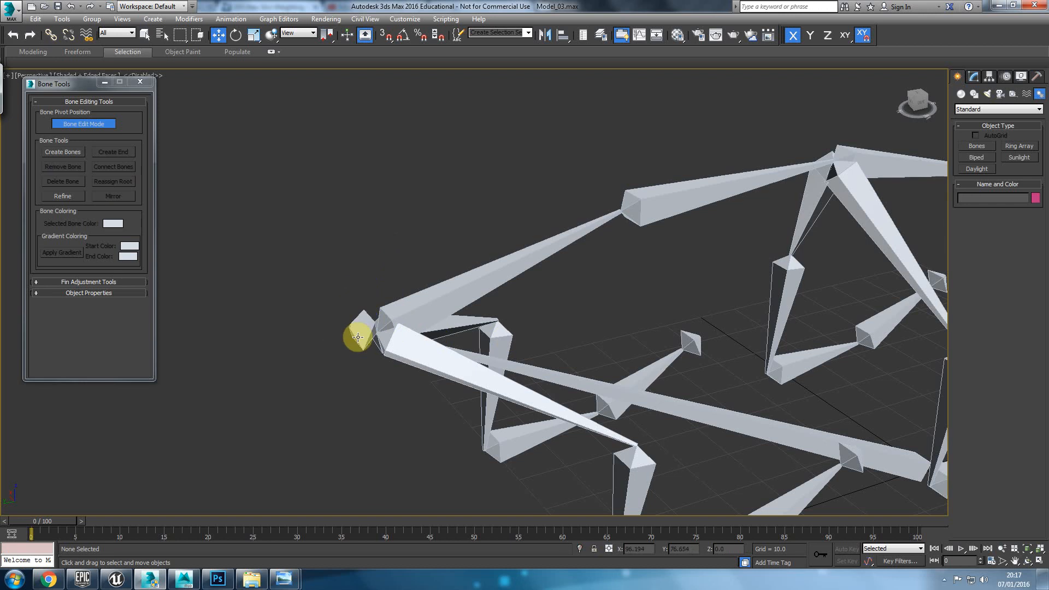
Link Bone001 to the long new bone that starts at the origin, making that bone its parent.
left_click(404, 307)
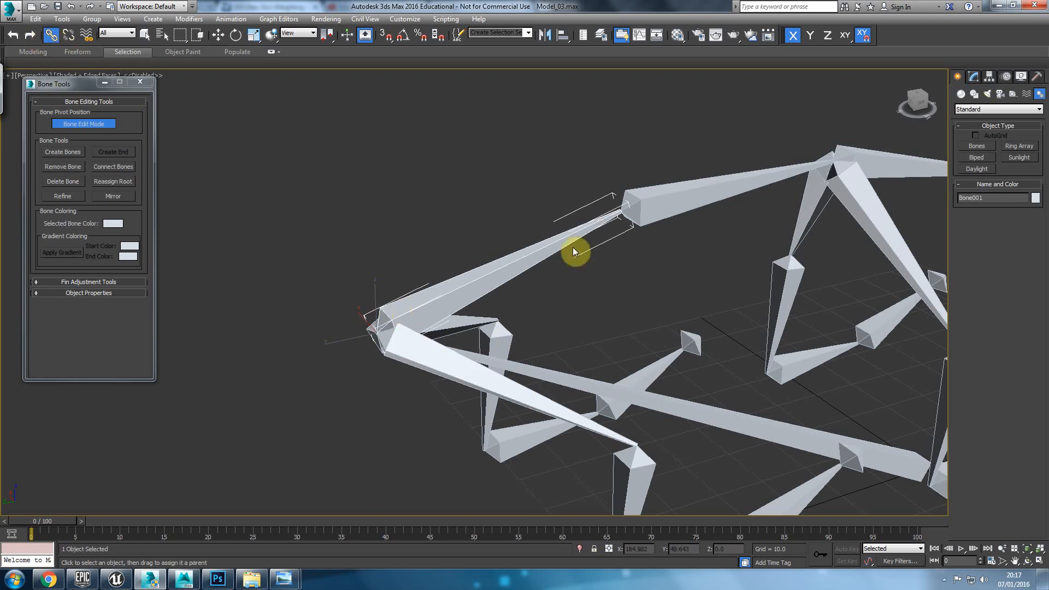
middle_click_drag(457, 317, 444, 288, "alt")
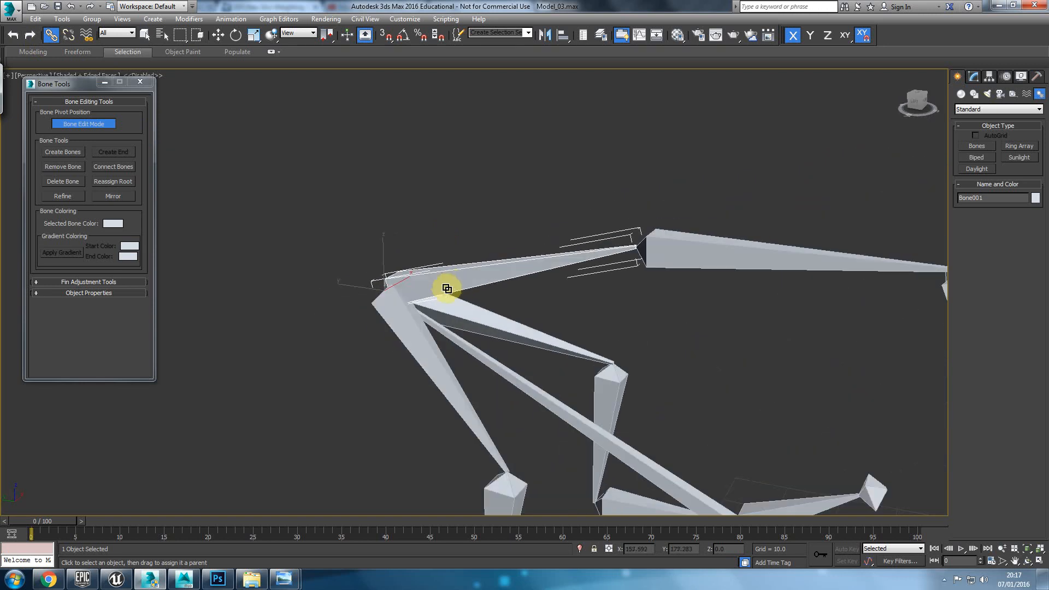
left_click_drag(457, 299, 496, 370)
key("w")
Leave Bone Edit Mode and close Bone Tools.
scroll(446, 290, "down", 4)
middle_click_drag(424, 278, 239, 159)
scroll(457, 336, "up", 2)
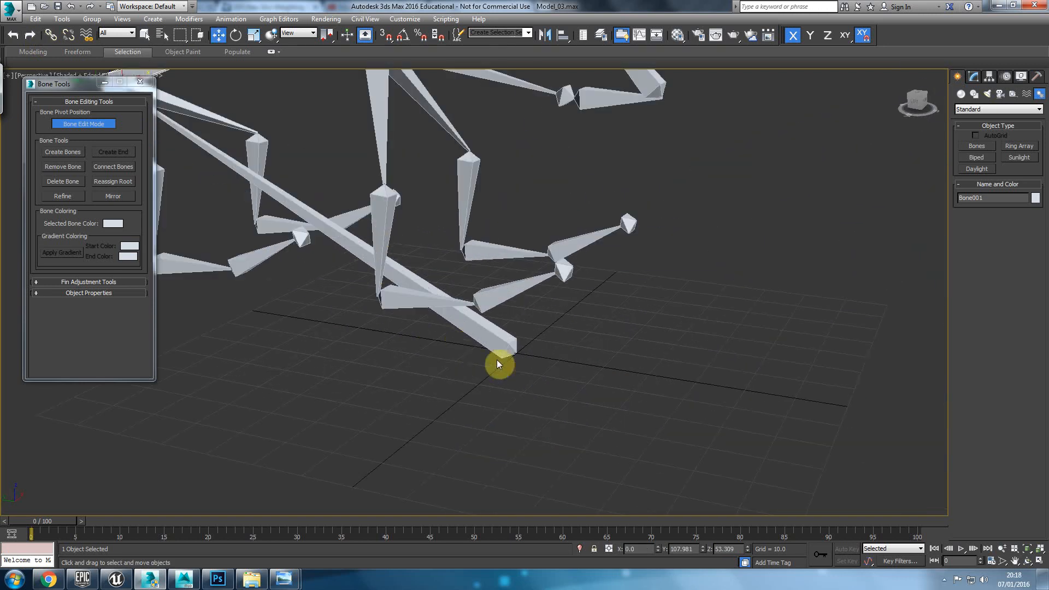
middle_click_drag(497, 364, 447, 365, "alt")
middle_click_drag(295, 392, 379, 396)
scroll(379, 395, "down", 3)
left_click(104, 125)
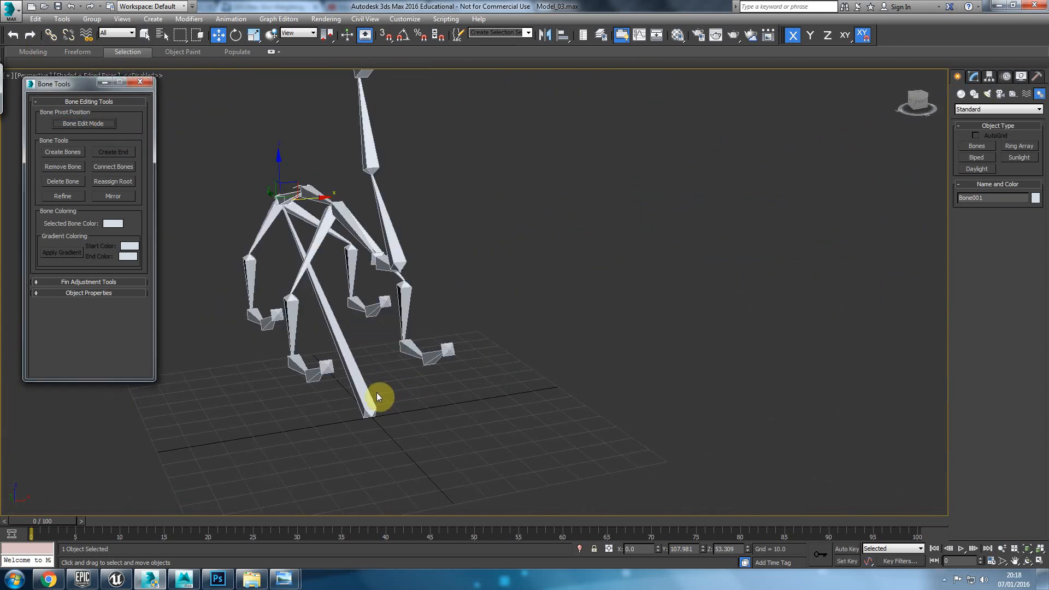
left_click(141, 82)
Test the hierarchy by moving root bone Bone020 and rotating Bone001, cancelling both transforms.
middle_click_drag(377, 307, 462, 322, "alt")
left_click(483, 368)
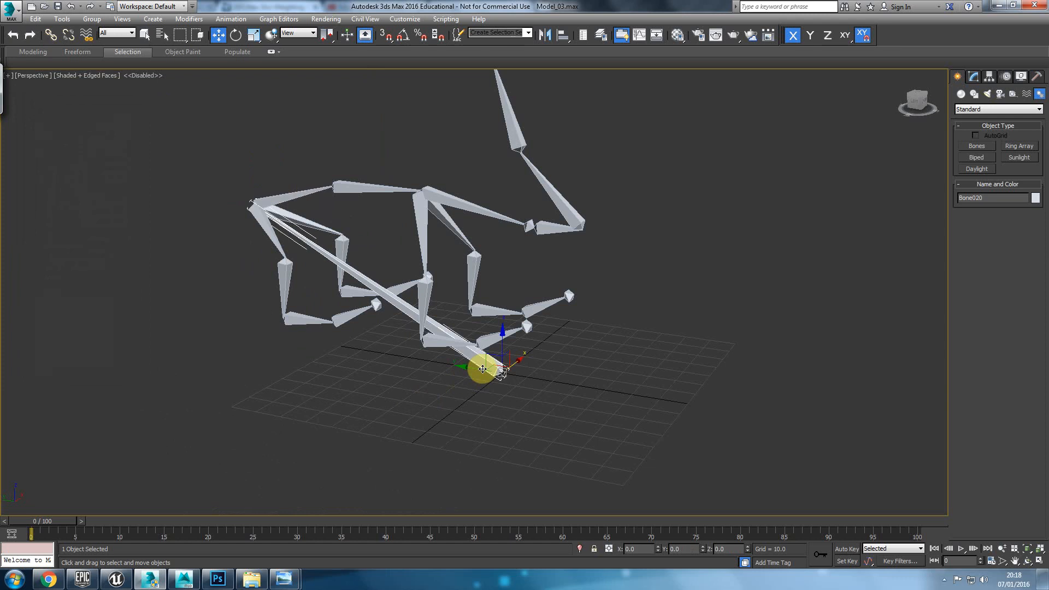
left_click_drag(491, 355, 527, 299)
right_click(526, 300)
left_click(291, 196)
key("e")
left_click_drag(272, 169, 262, 124)
right_click(262, 124)
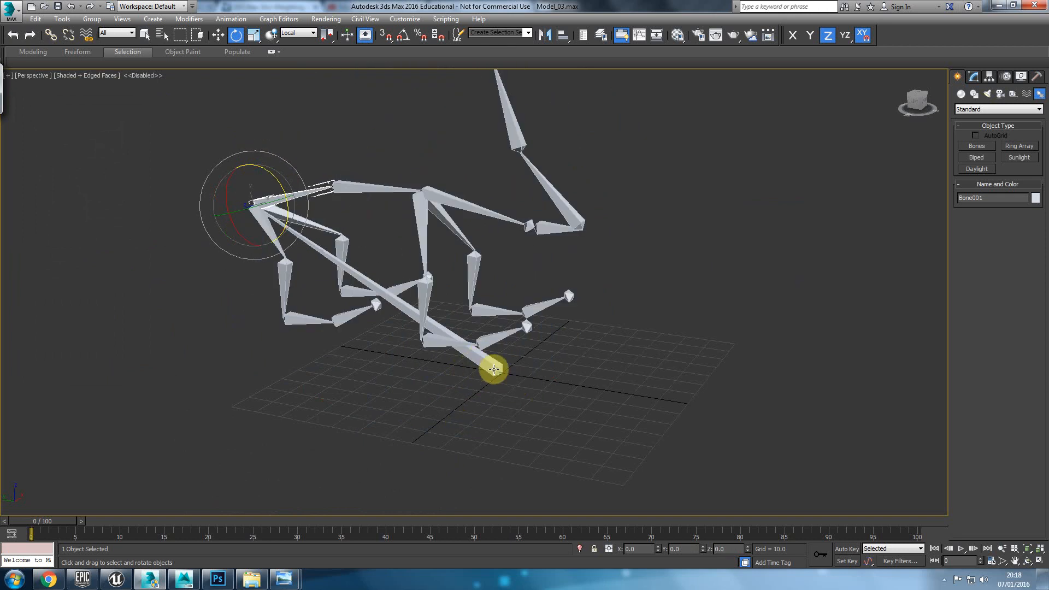
right_click(498, 360)
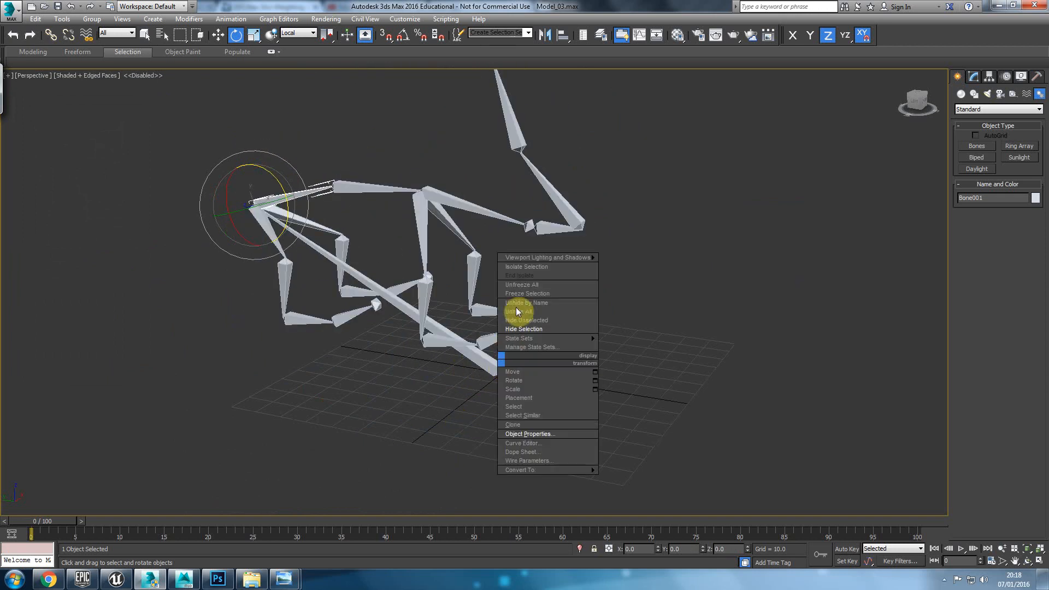
left_click(532, 267)
scroll(566, 319, "down", 5)
right_click(566, 315)
left_click(581, 233)
Unhide all objects to bring back the character mesh and select the mesh.
right_click(567, 371)
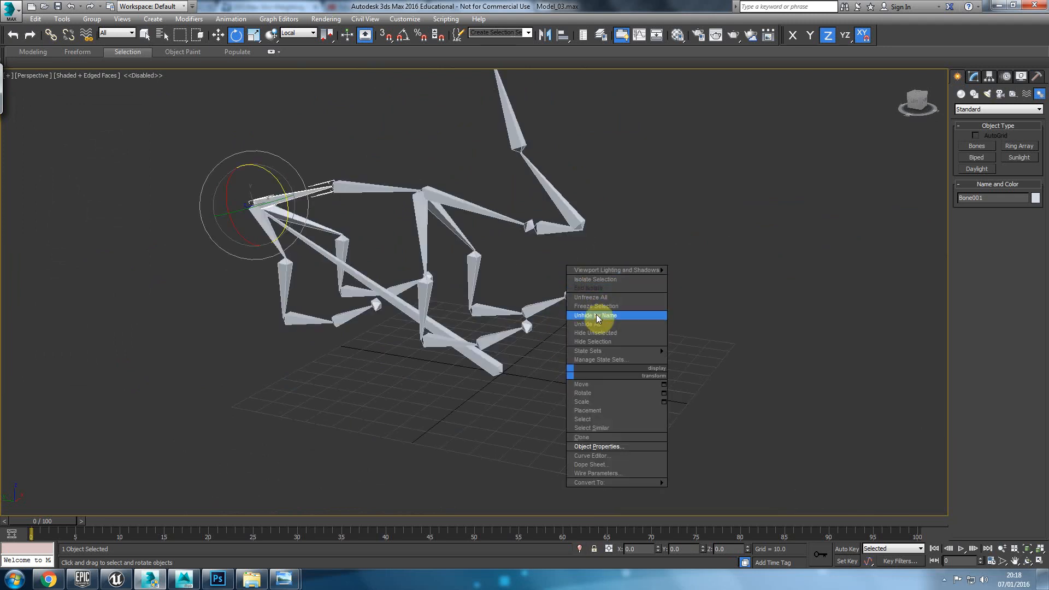
left_click(596, 324)
left_click(457, 262)
left_click_drag(513, 363, 454, 381)
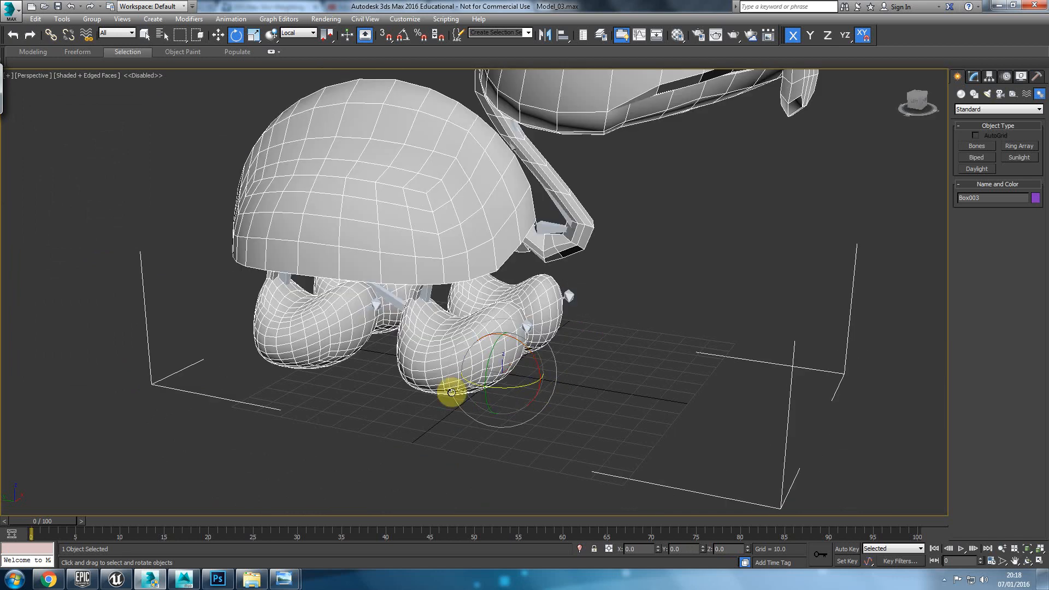
left_click(454, 412)
Test-rotate root bone Bone020 with the mesh shown, and undo the rotation.
left_click(391, 302)
left_click_drag(531, 353, 503, 314)
key("ctrl+z")
middle_click_drag(471, 328, 435, 424)
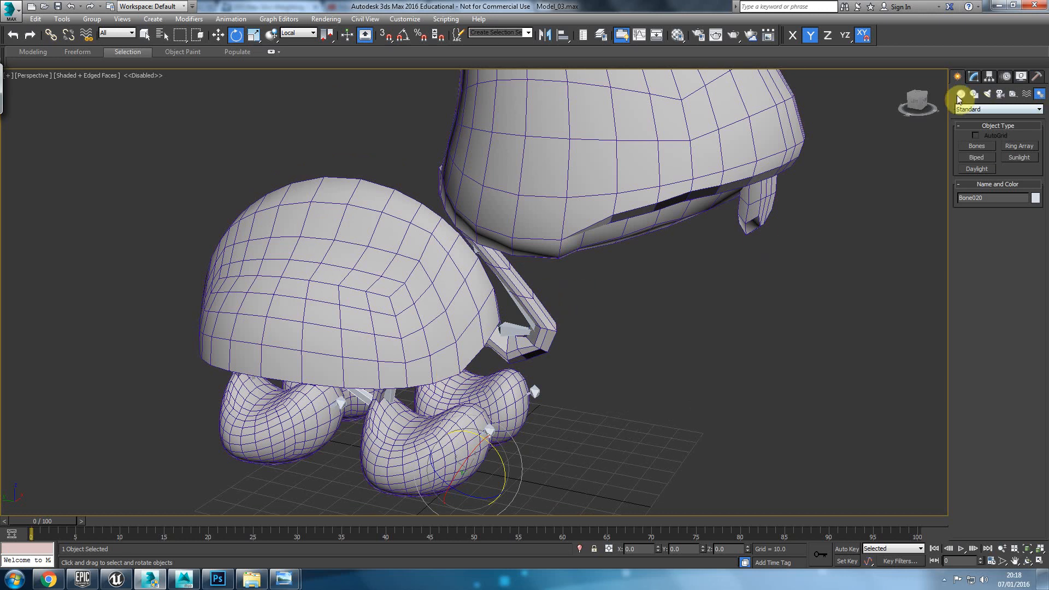
Show the modify parameters of Bone020 and examine the whole character from the front.
left_click(974, 77)
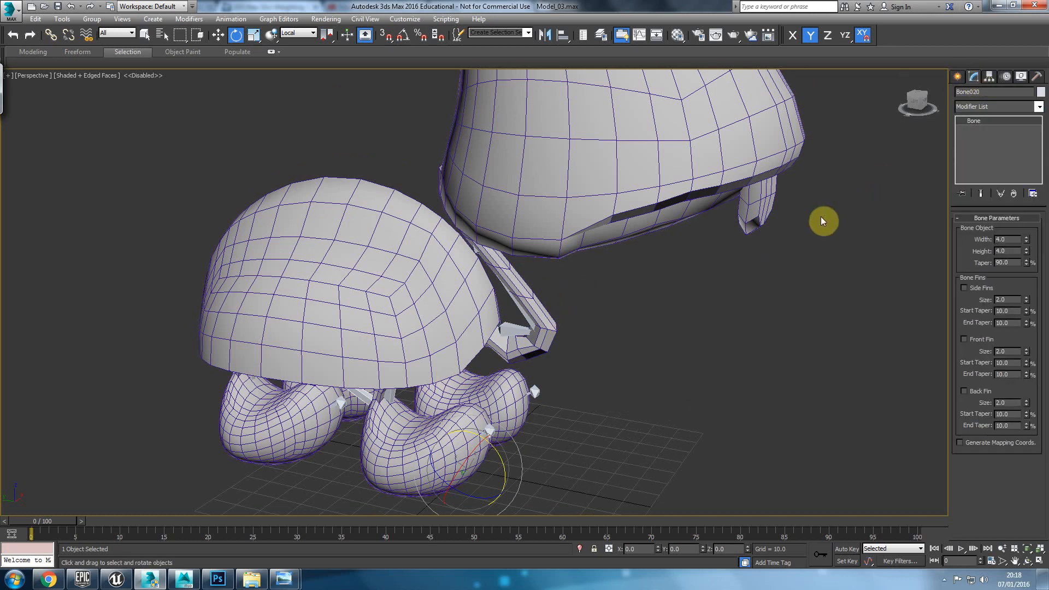
scroll(710, 261, "down", 5)
middle_click_drag(702, 259, 562, 284, "alt")
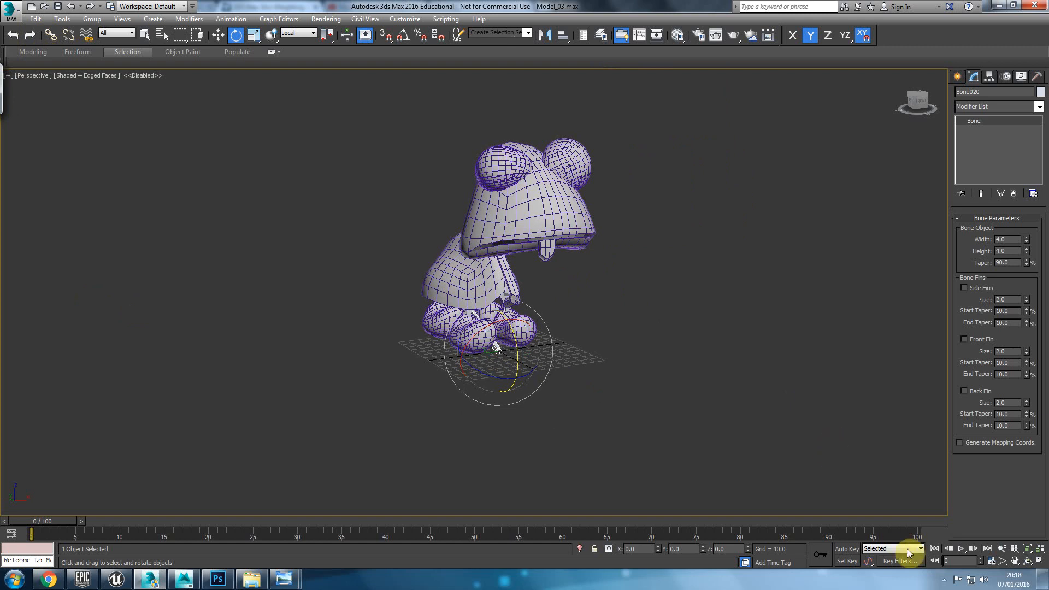
left_click(944, 579)
right_click(952, 506)
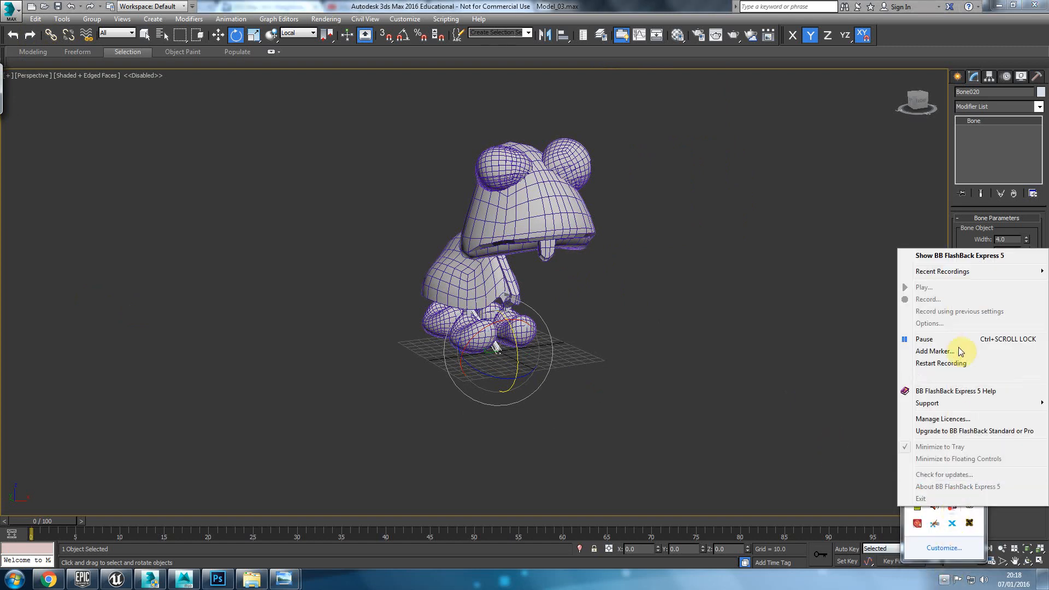